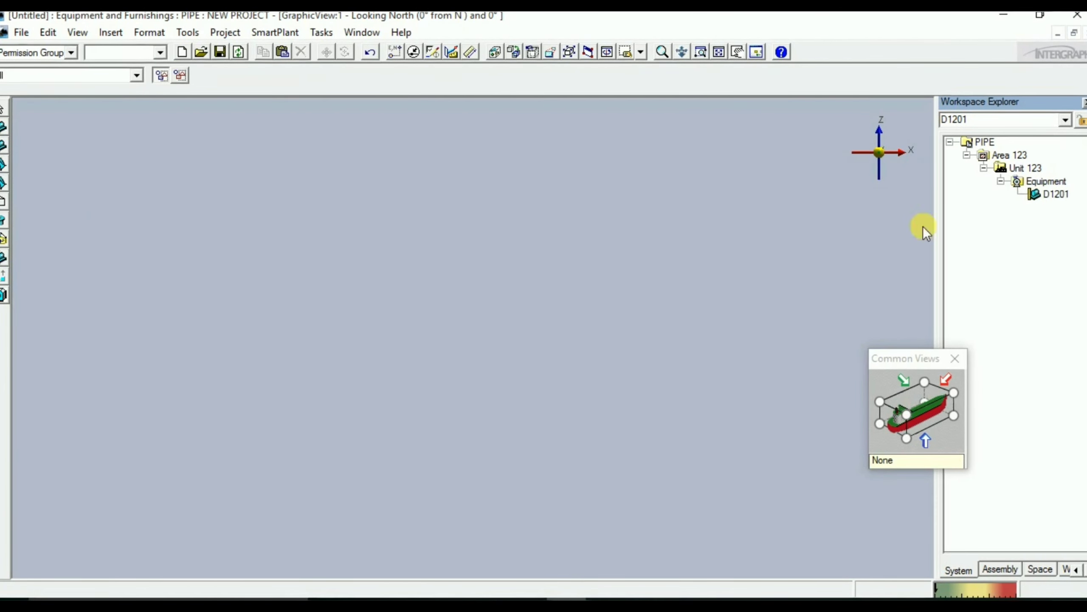
- Start a cylinder shape for equipment D1201 and name it C1
left_click(2, 198)
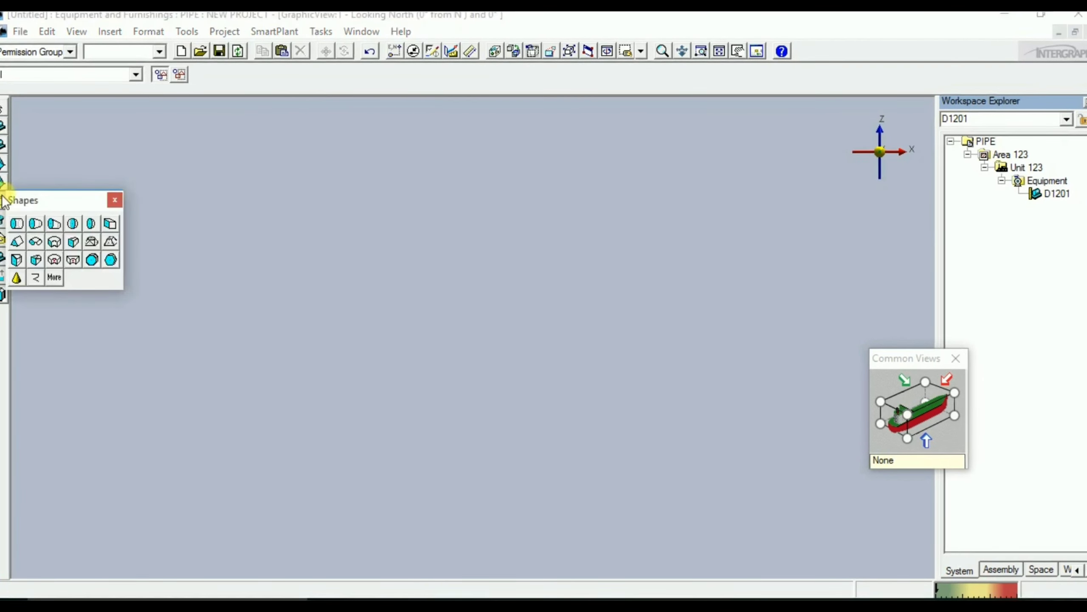
left_click_drag(36, 195, 42, 486)
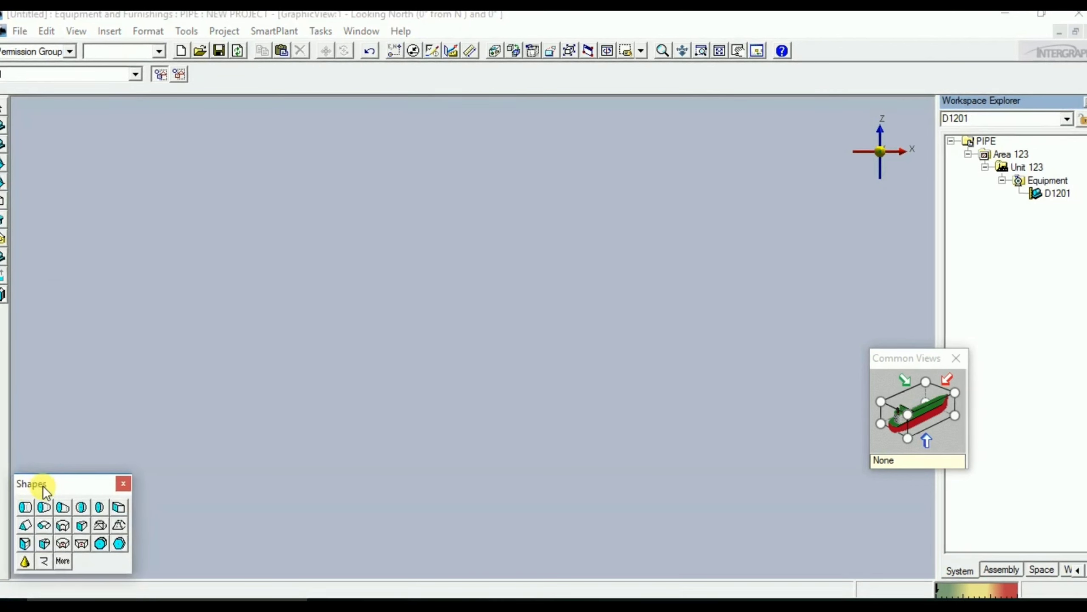
left_click(24, 508)
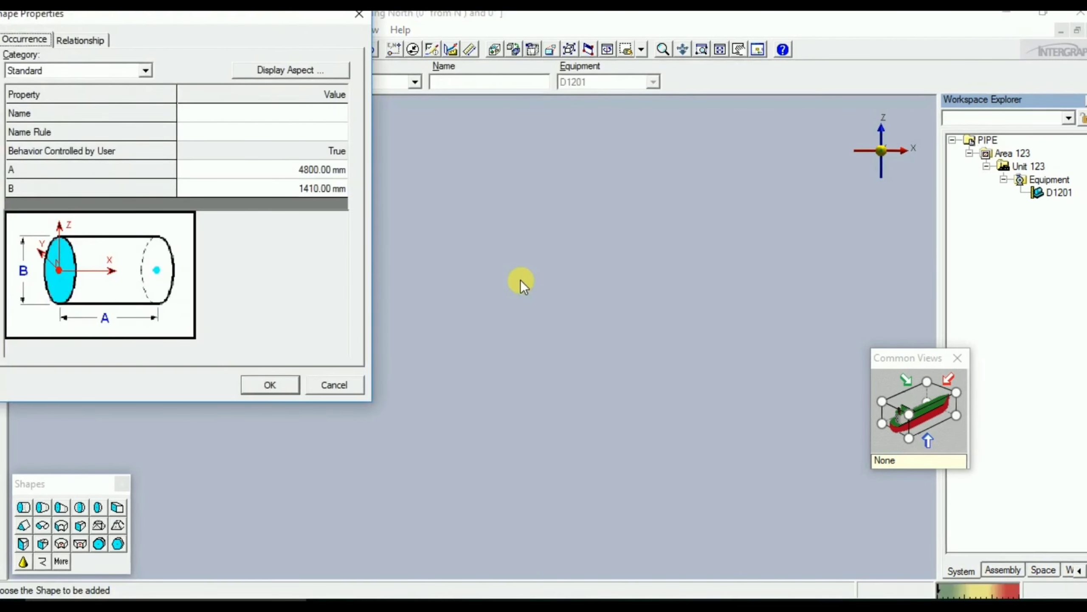
left_click(320, 120)
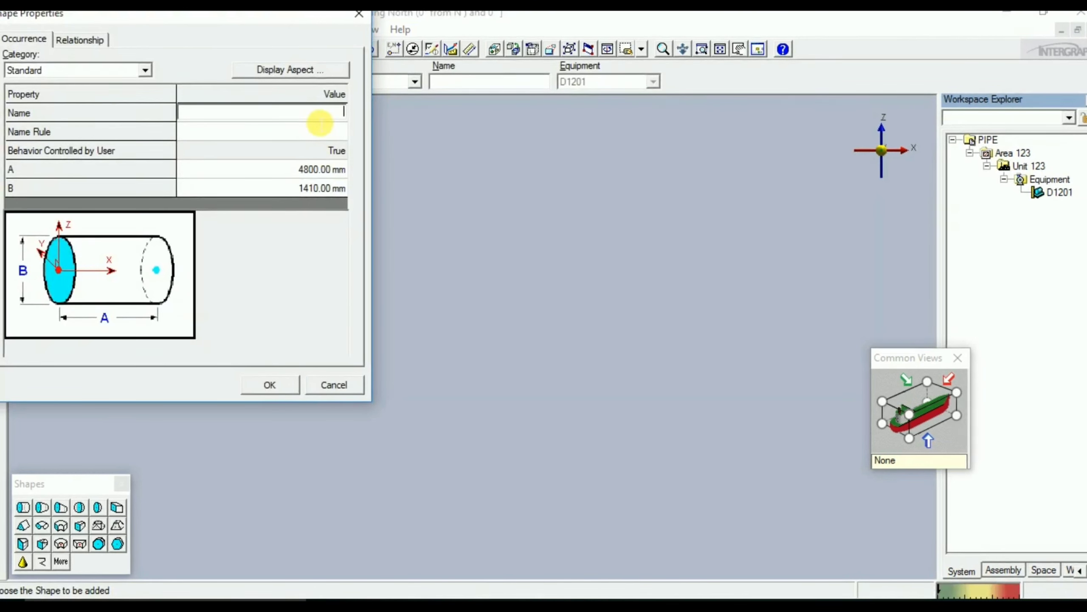
type("C1")
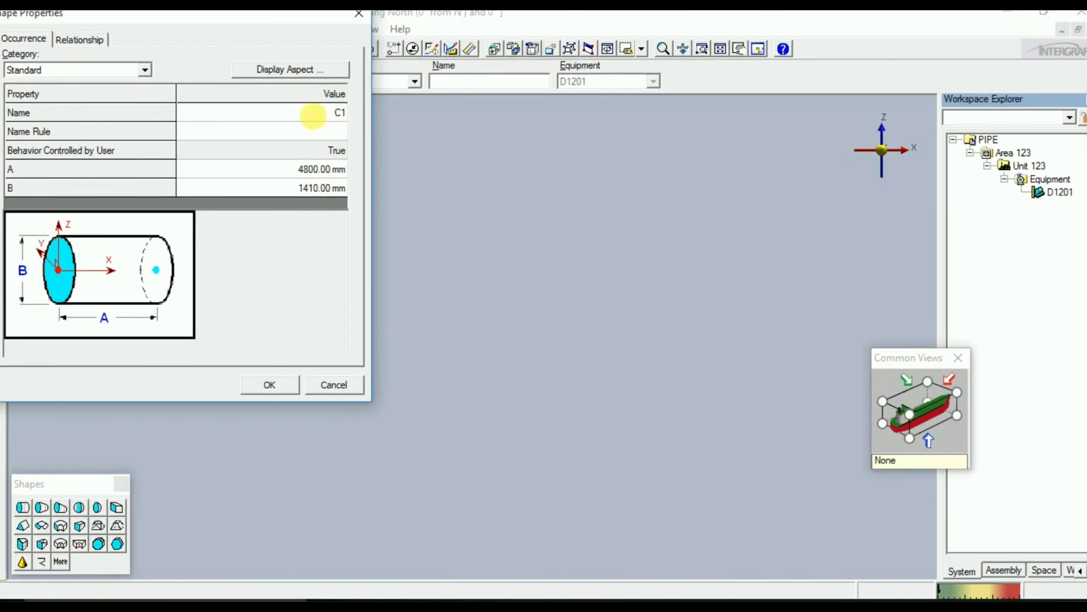
left_click(315, 130)
- Switch to the vessel drawing in Foxit Reader and examine the shell's length dimension between the two heads
left_click(315, 169)
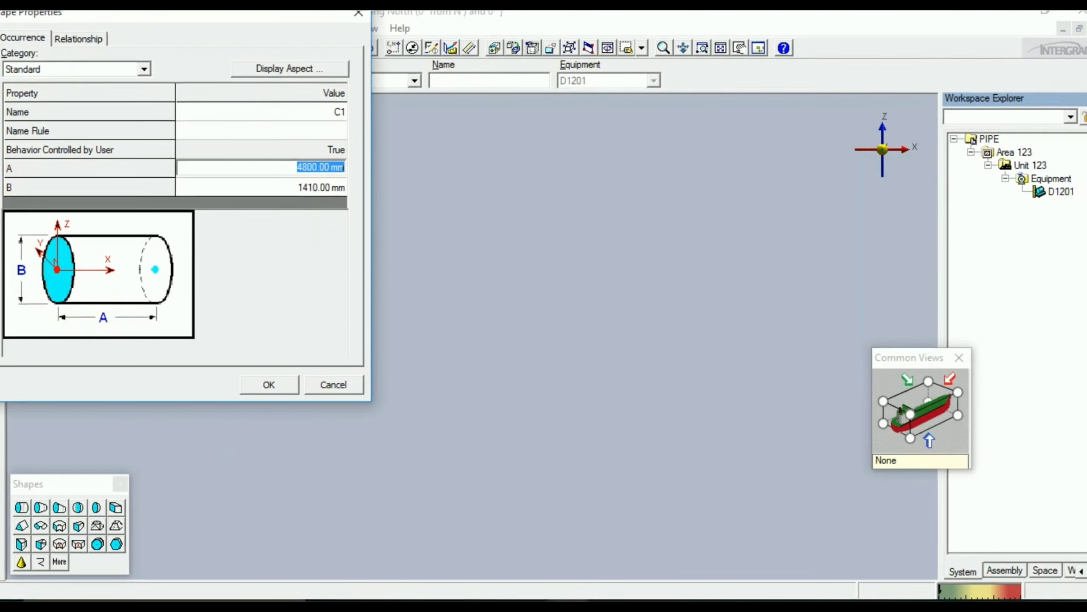
left_click(525, 606)
scroll(518, 394, "down", 3, "ctrl")
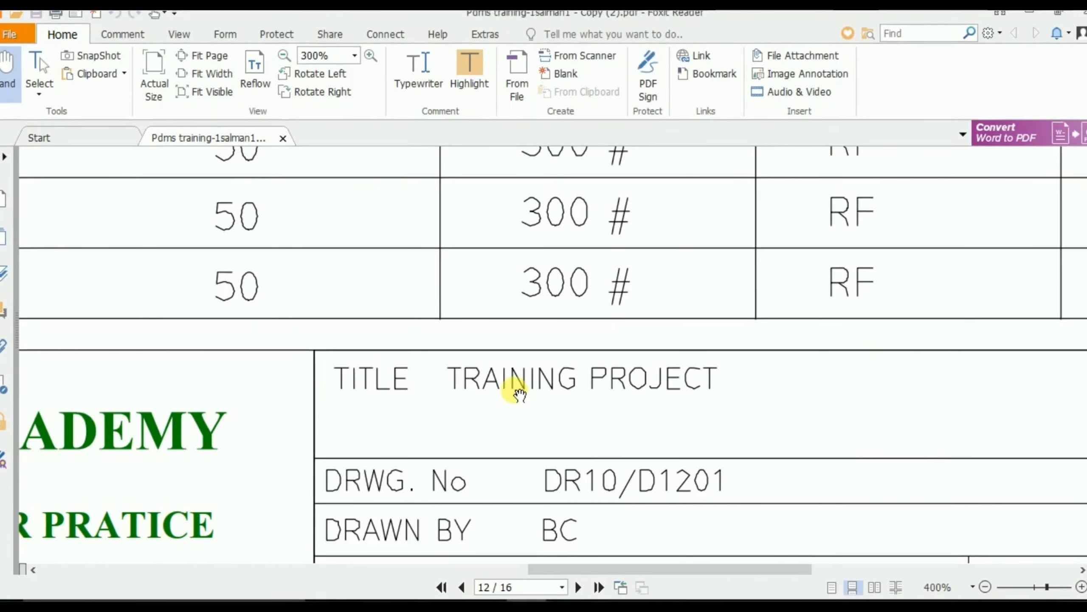
scroll(514, 385, "up", 10)
scroll(511, 373, "down", 3, "ctrl")
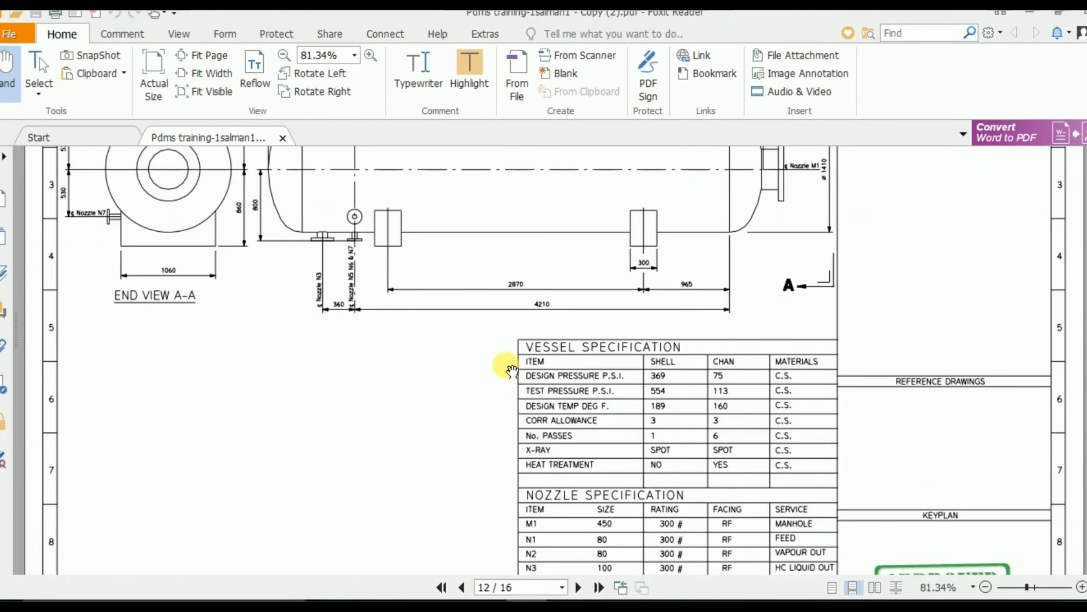
scroll(449, 251, "up", 5)
scroll(443, 372, "up", 3, "ctrl")
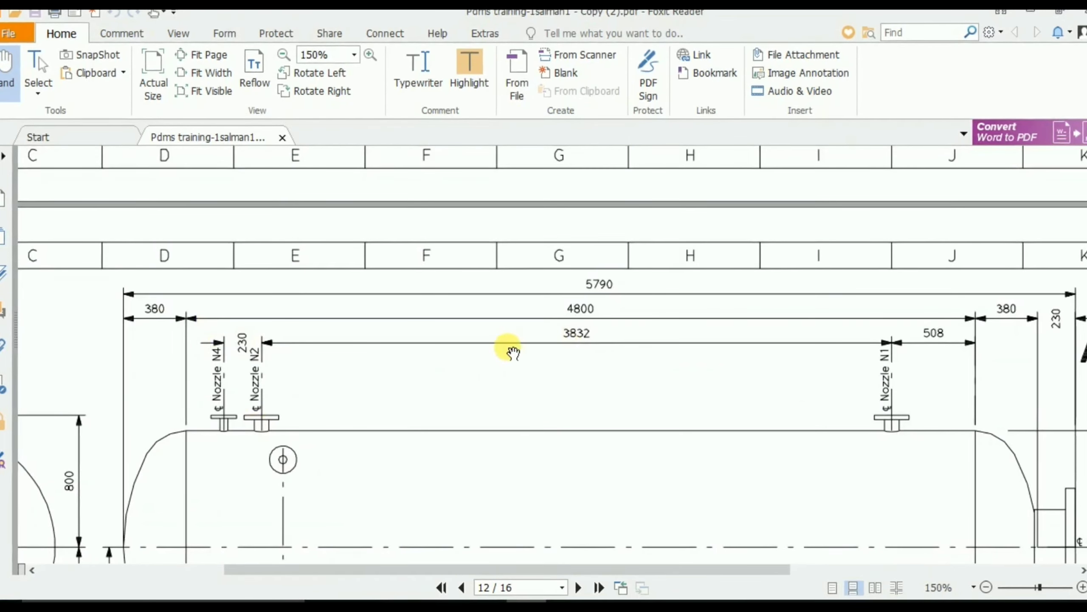
scroll(507, 339, "down", 2, "ctrl")
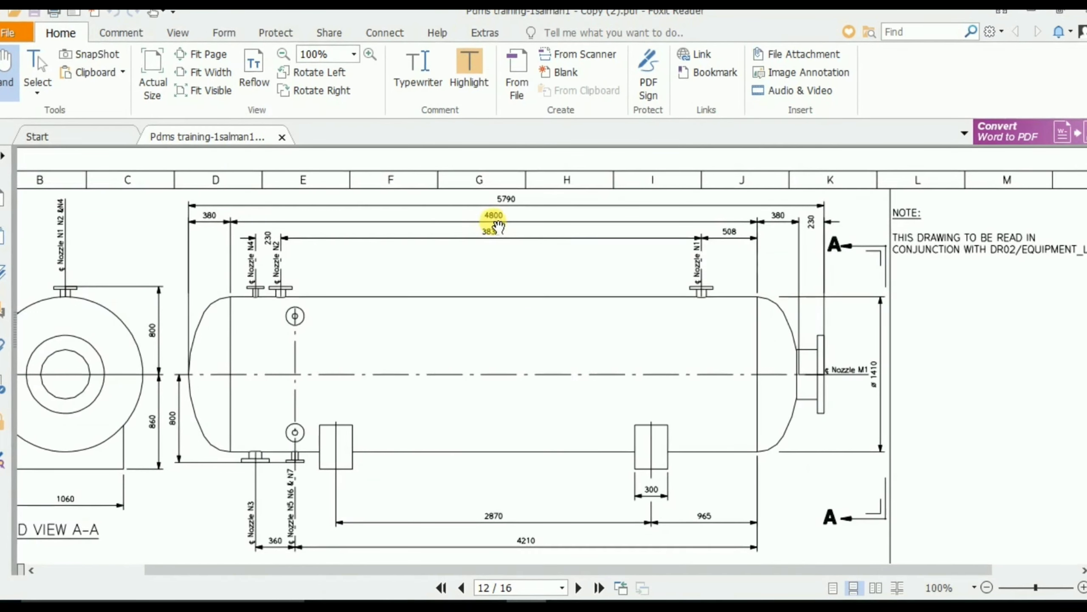
scroll(497, 227, "up", 2, "ctrl")
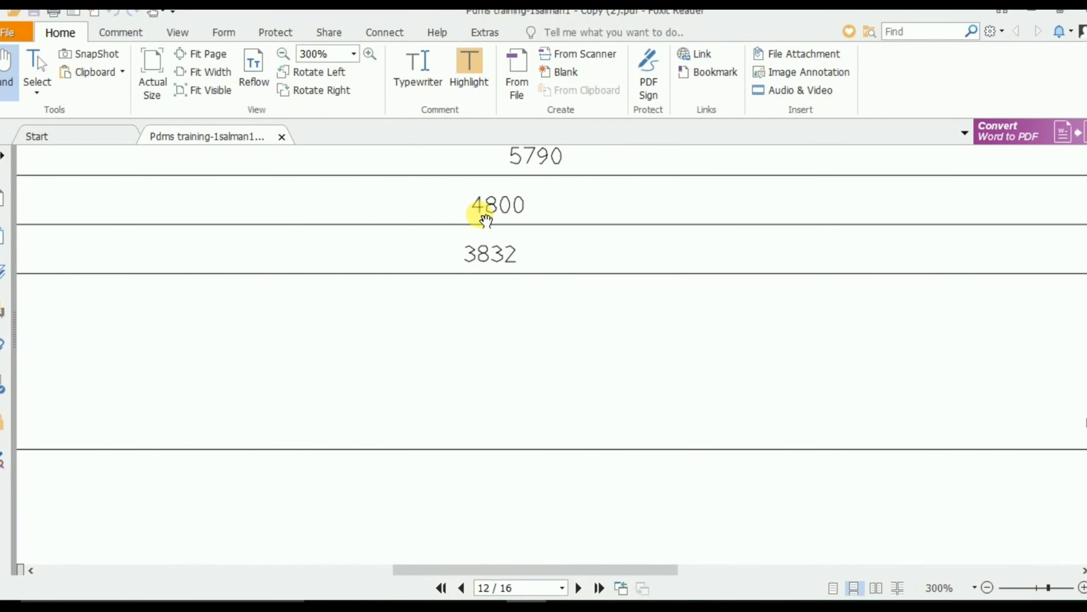
- Return to the cylinder's shape properties and set its length A to 4800 mm
left_click(570, 610)
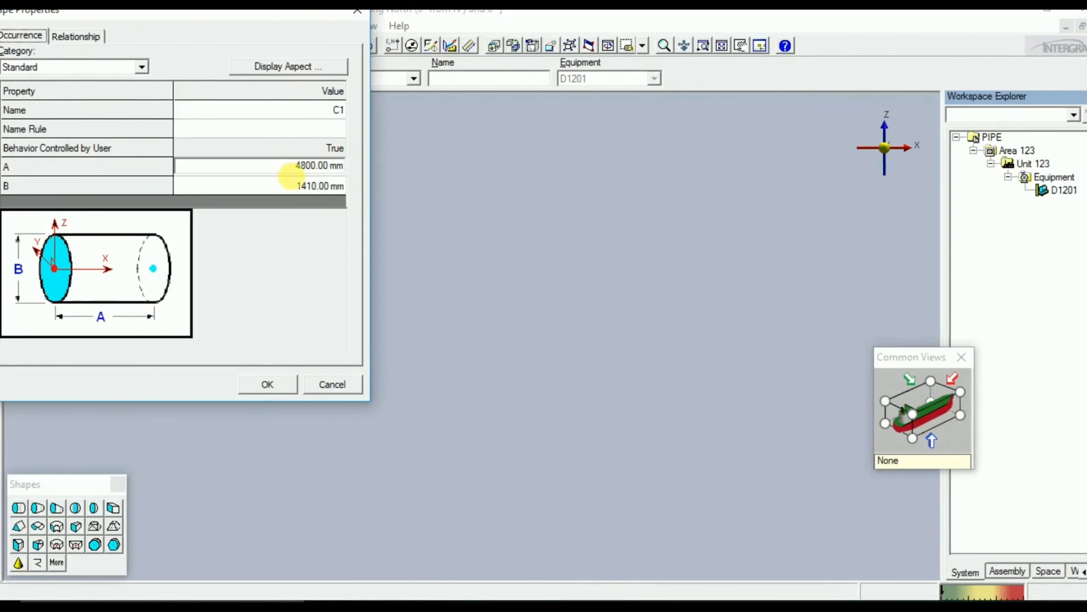
double_click(299, 173)
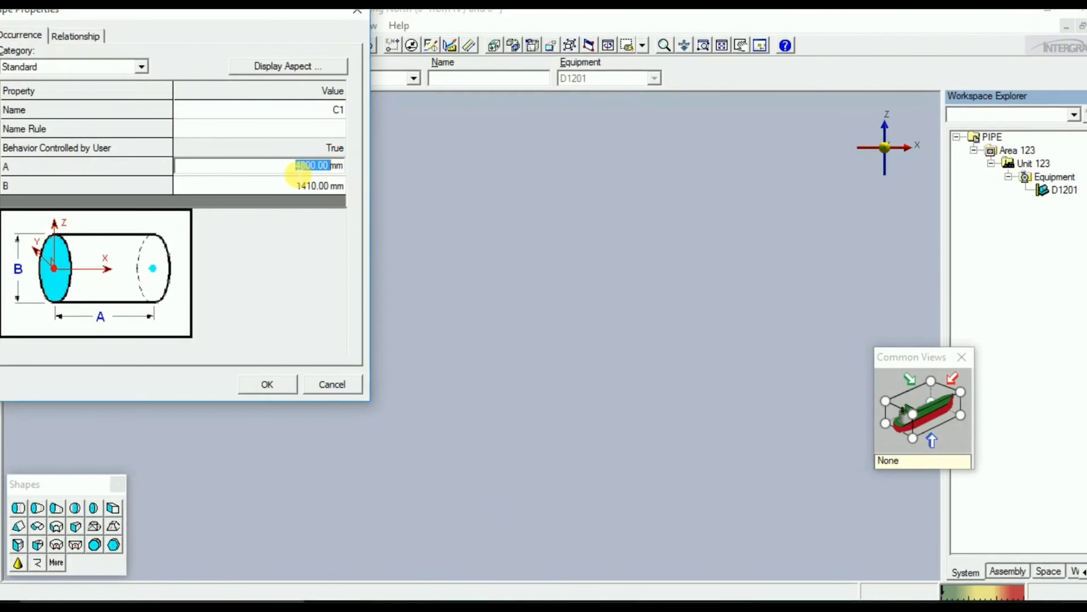
type("48")
key("Tab")
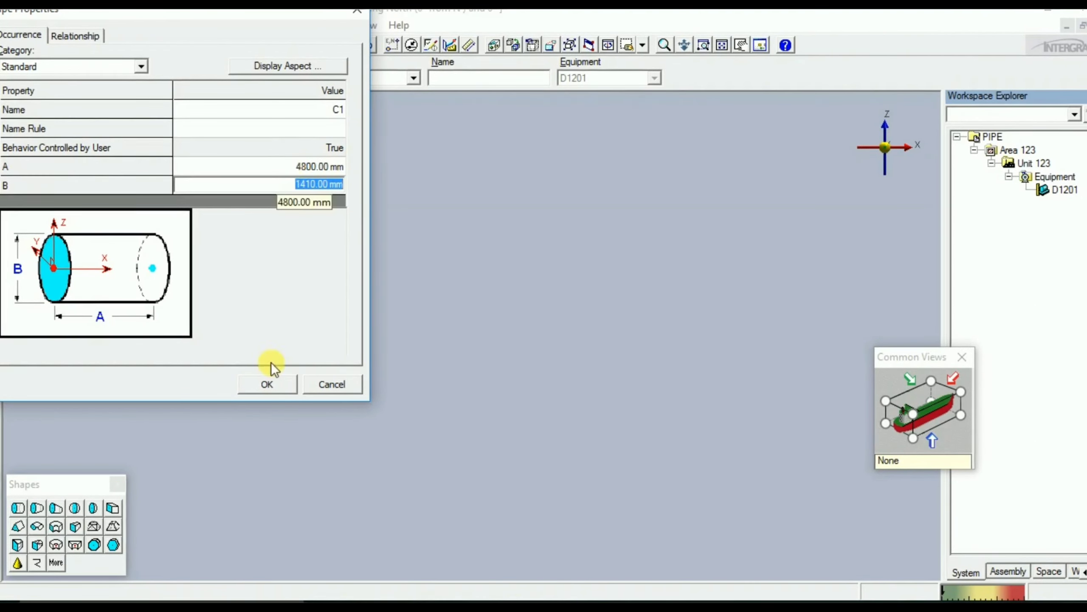
- Check the shell diameter on the vessel drawing and set the cylinder's diameter B to 1410 mm
left_click(541, 610)
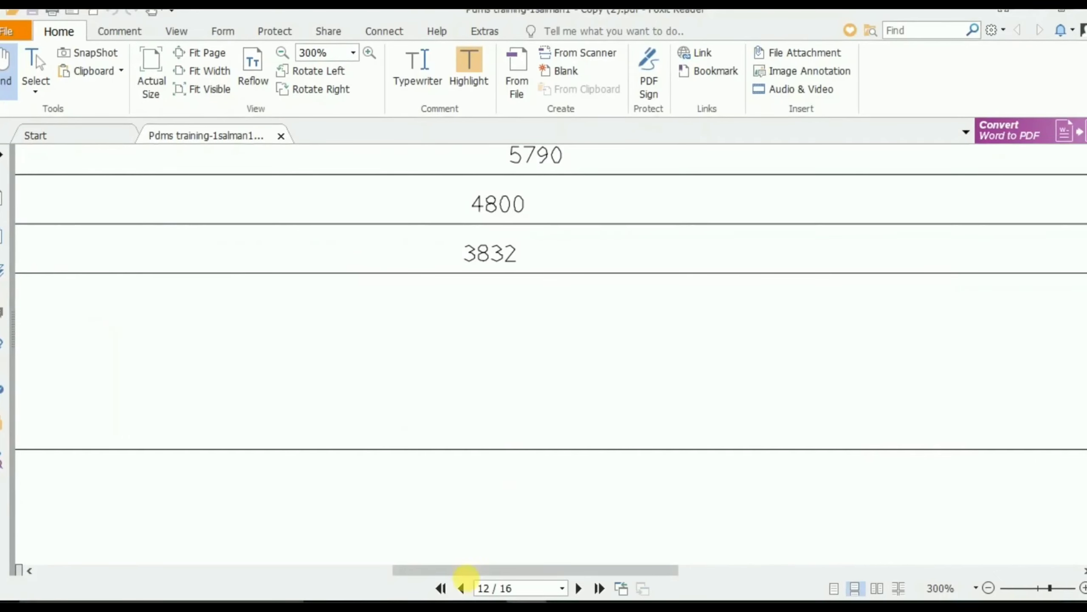
left_click(540, 602)
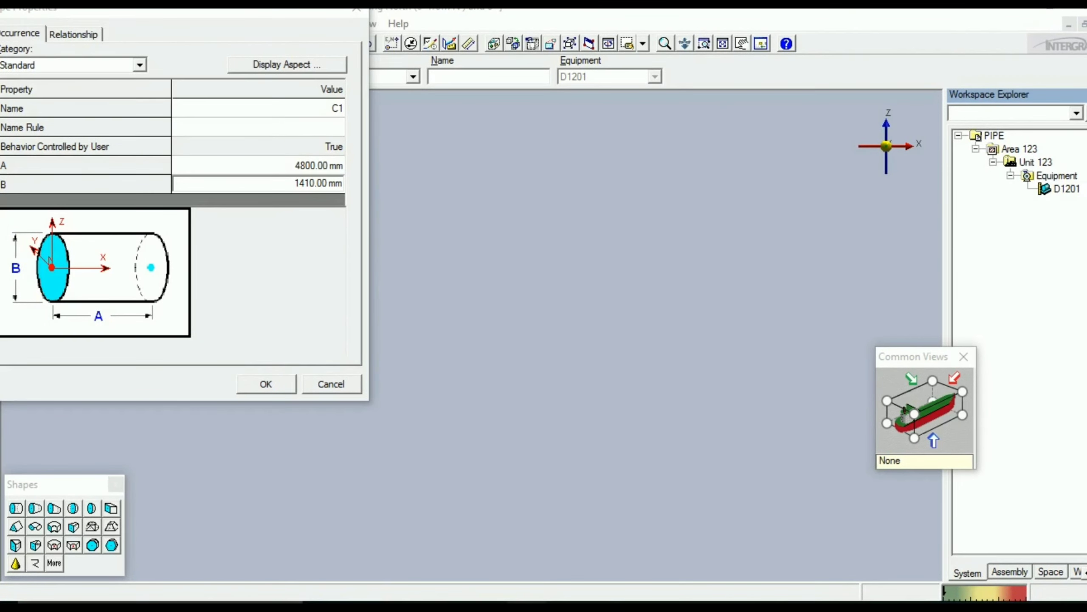
left_click(527, 602)
scroll(852, 300, "down", 5, "ctrl")
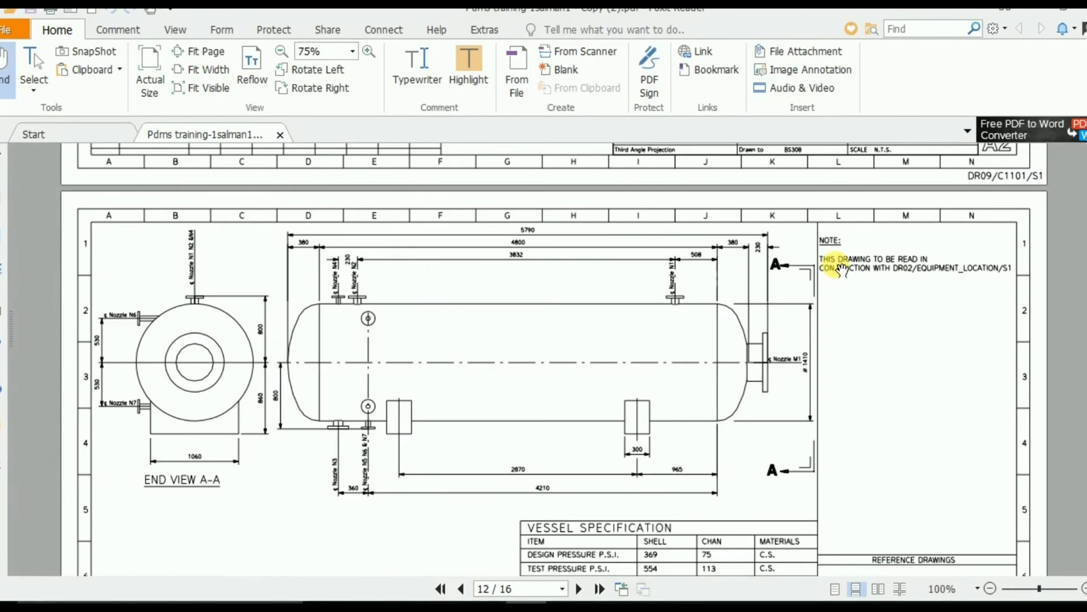
scroll(834, 266, "up", 2, "ctrl")
scroll(852, 463, "up", 5, "ctrl")
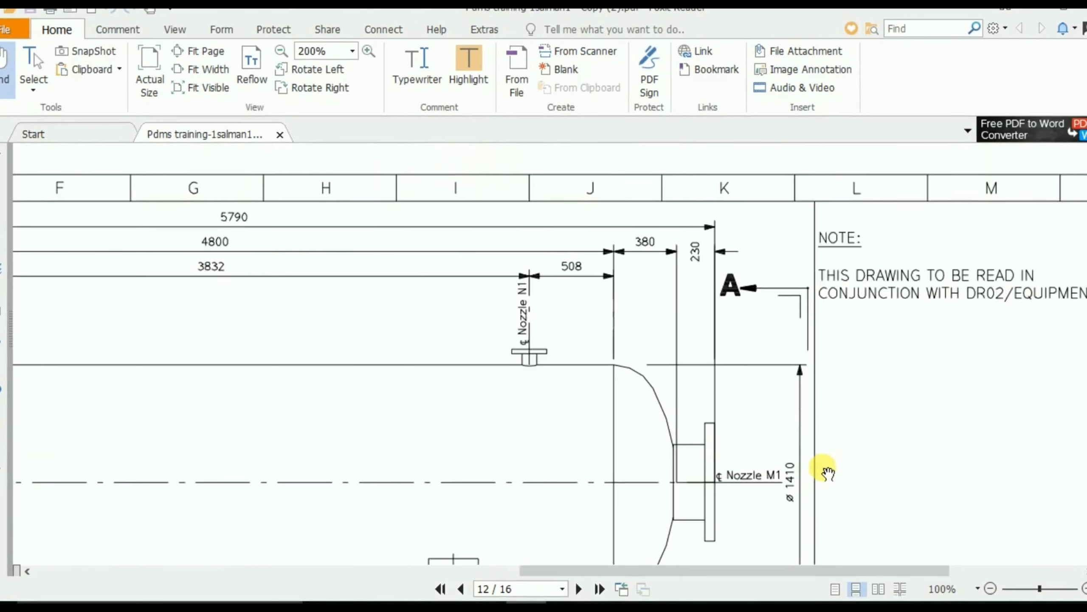
scroll(636, 445, "down", 4, "ctrl")
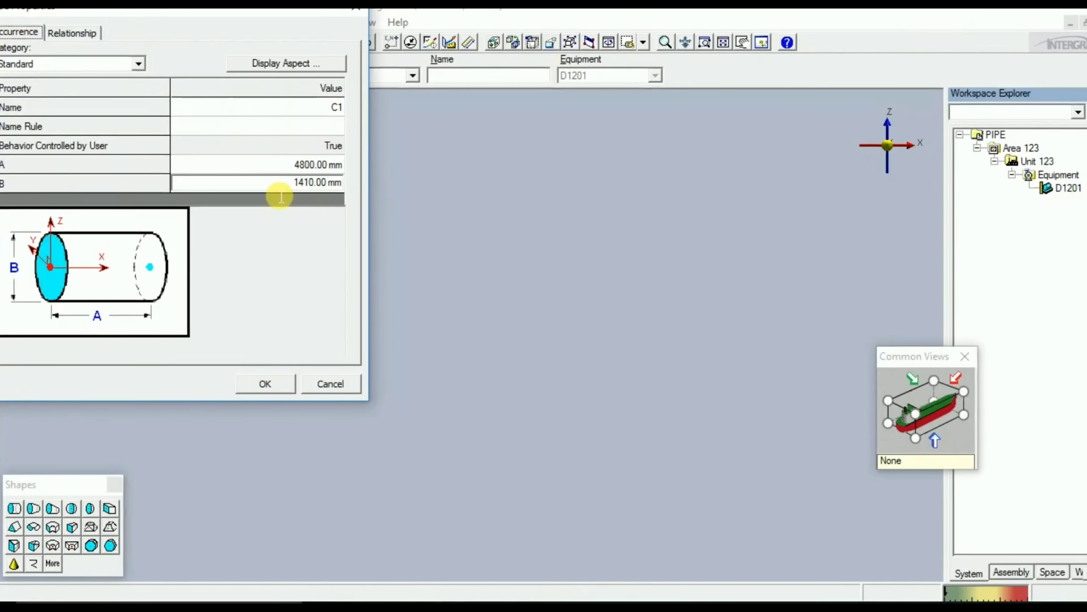
double_click(287, 187)
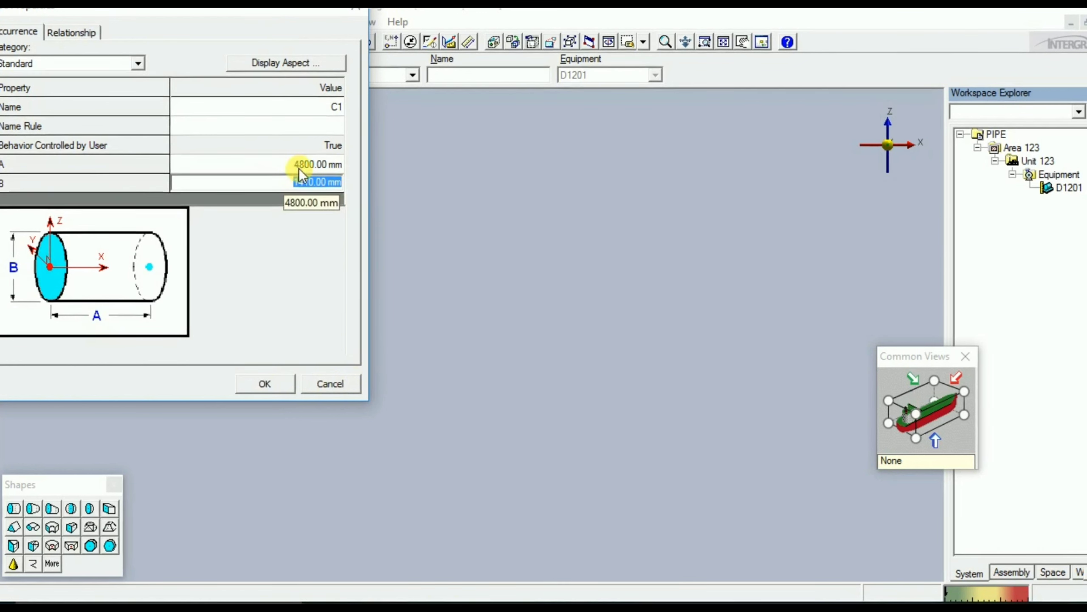
type("1410")
key("Tab")
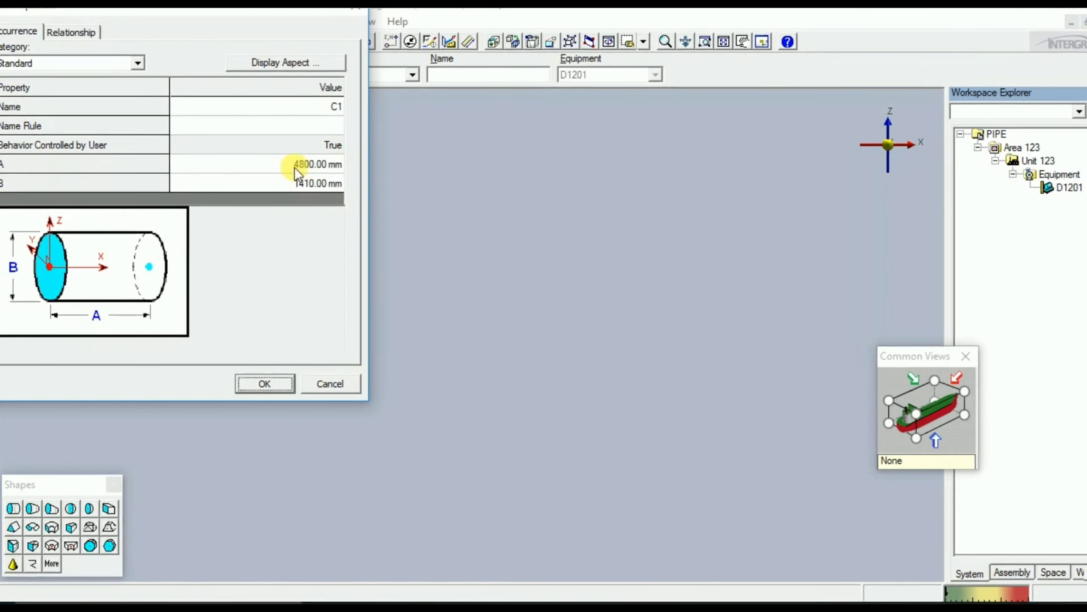
- Accept the shape properties, place cylinder C1 in the model and fit it in the view
left_click(261, 384)
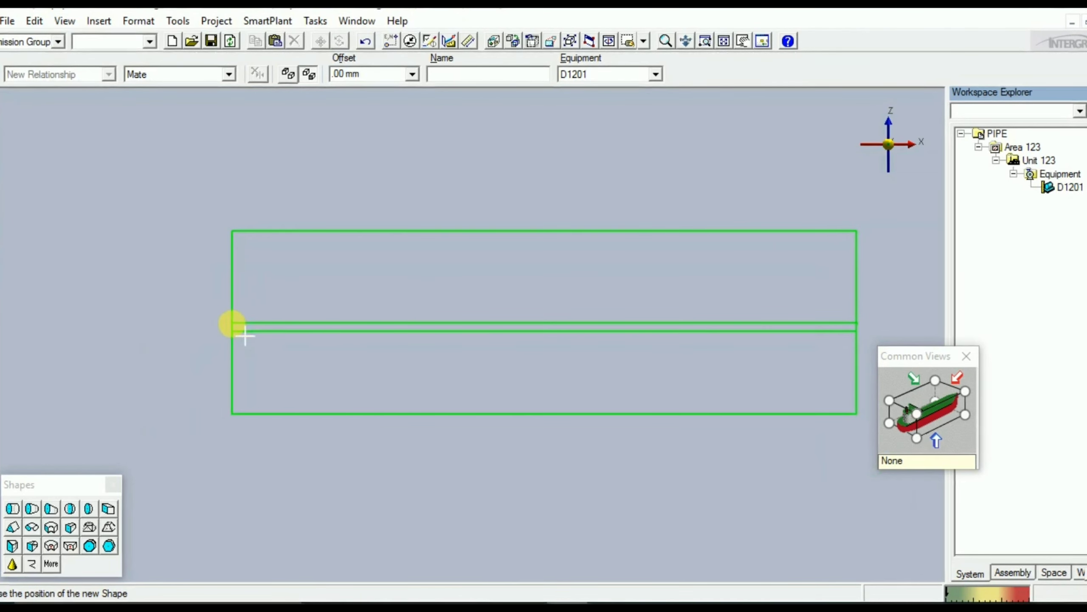
left_click(233, 326)
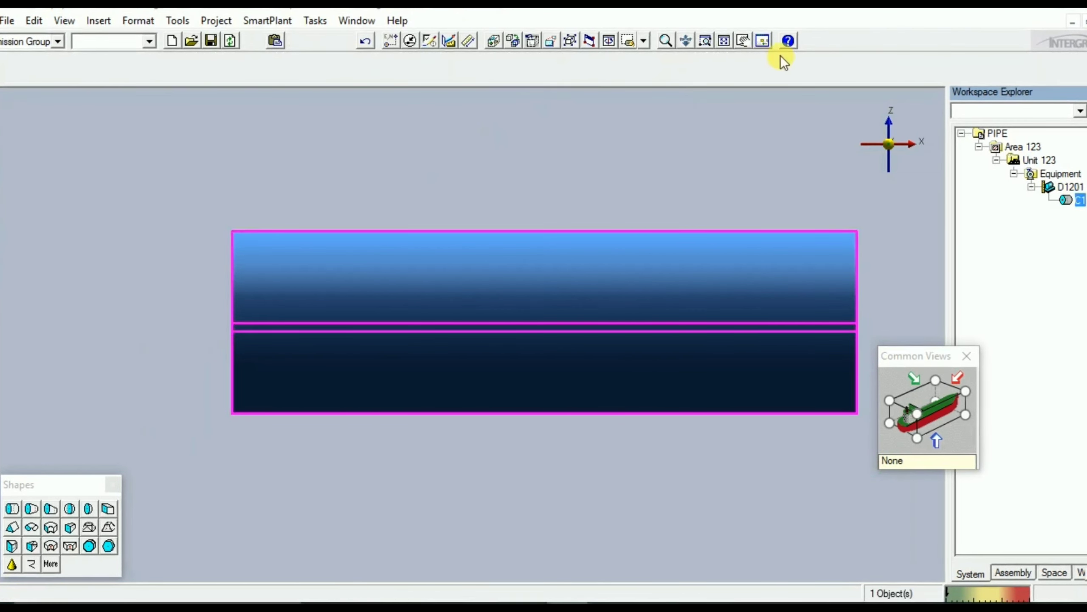
left_click(725, 40)
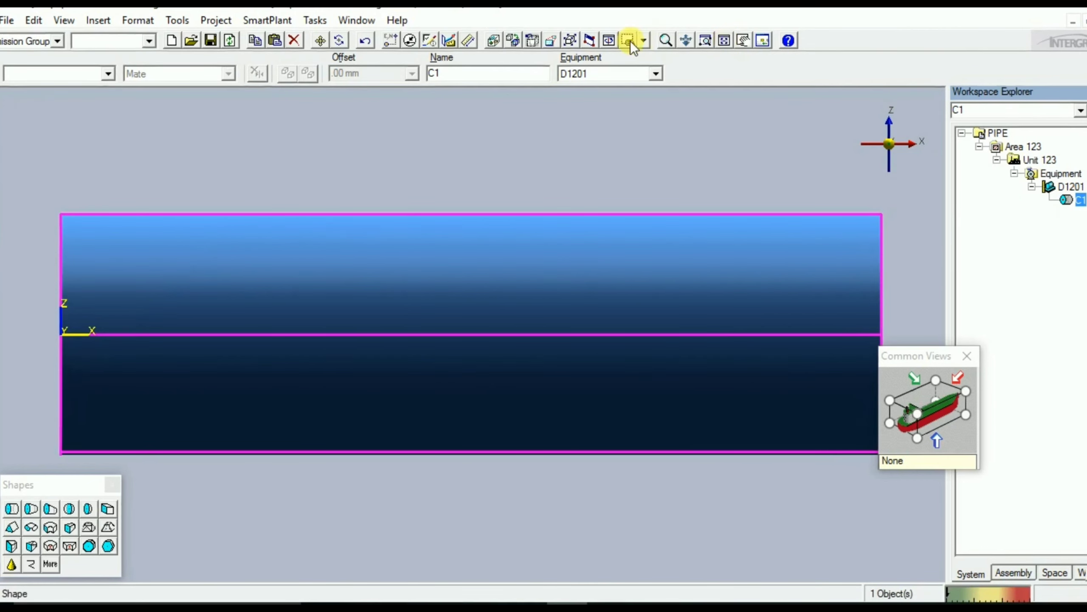
scroll(499, 222, "down", 2)
middle_click_drag(560, 290, 622, 290)
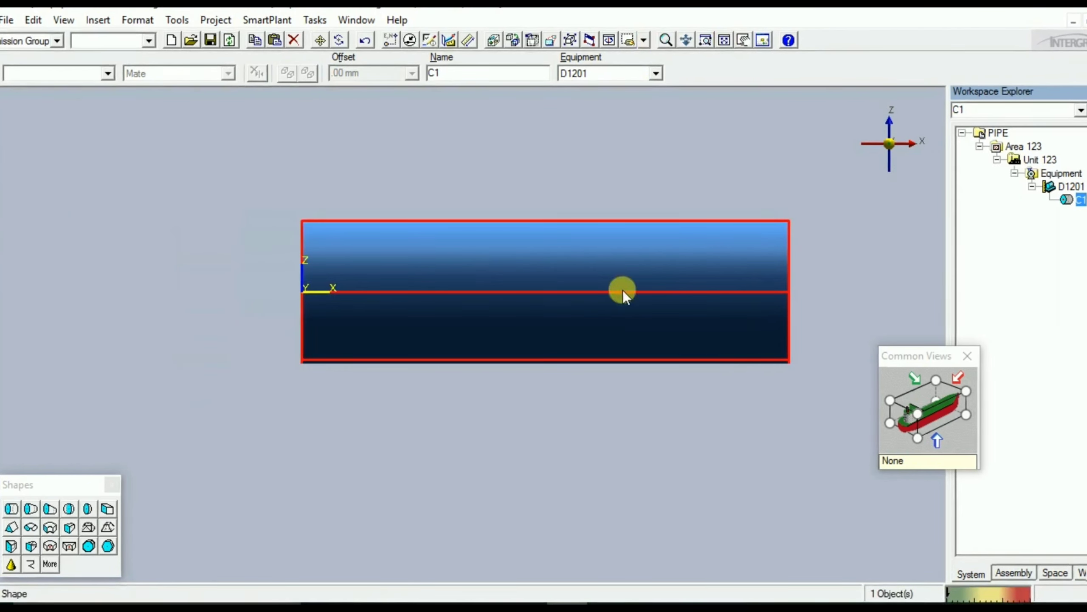
- Inspect the cylinder in the Isometric view and return to the Looking Port view
left_click(921, 411)
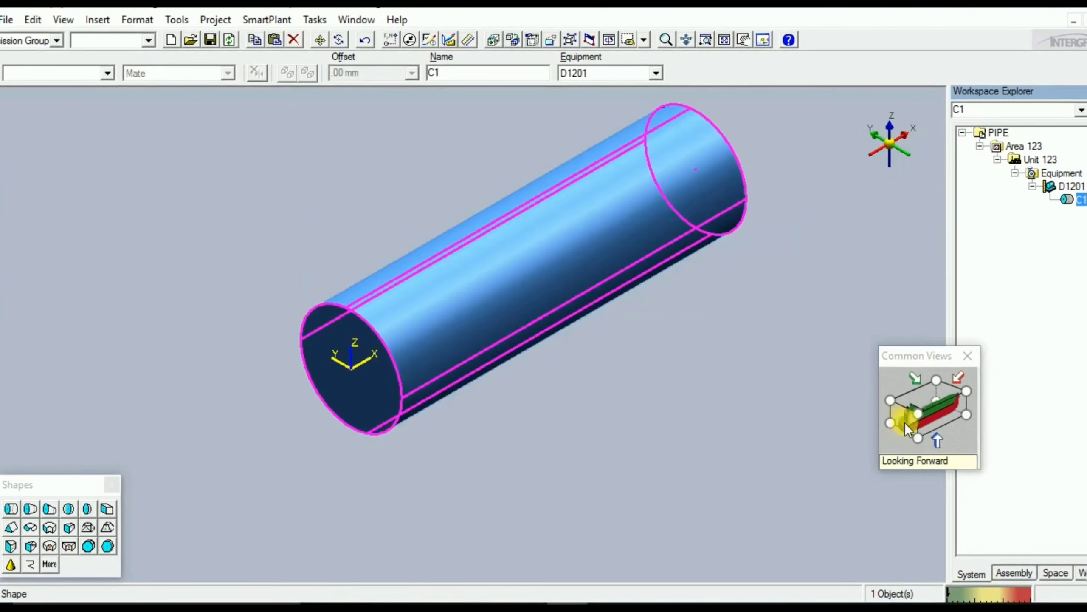
left_click(935, 422)
left_click(929, 417)
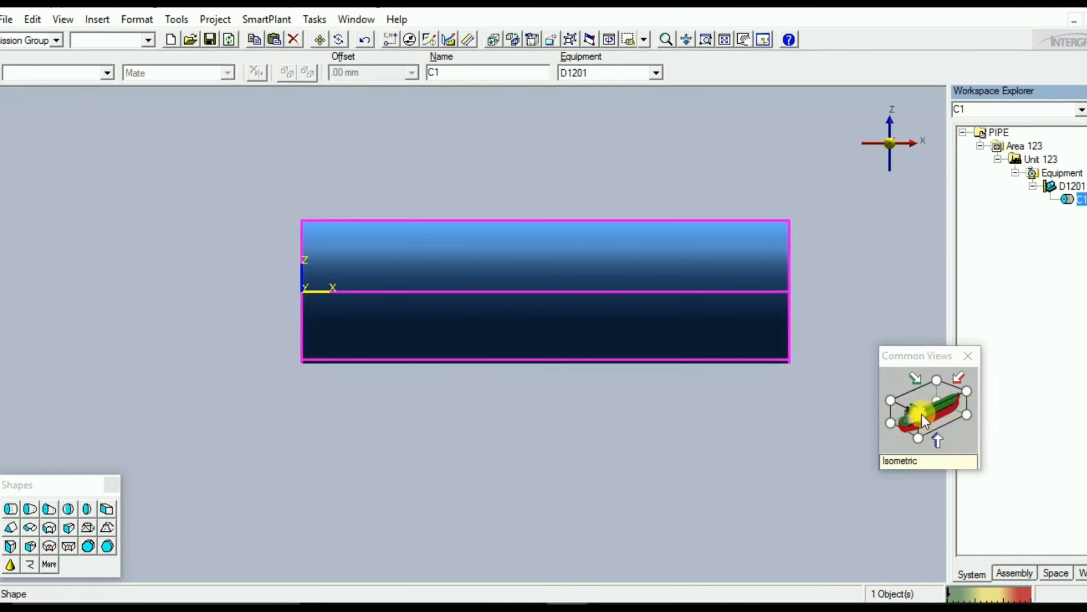
left_click(922, 414)
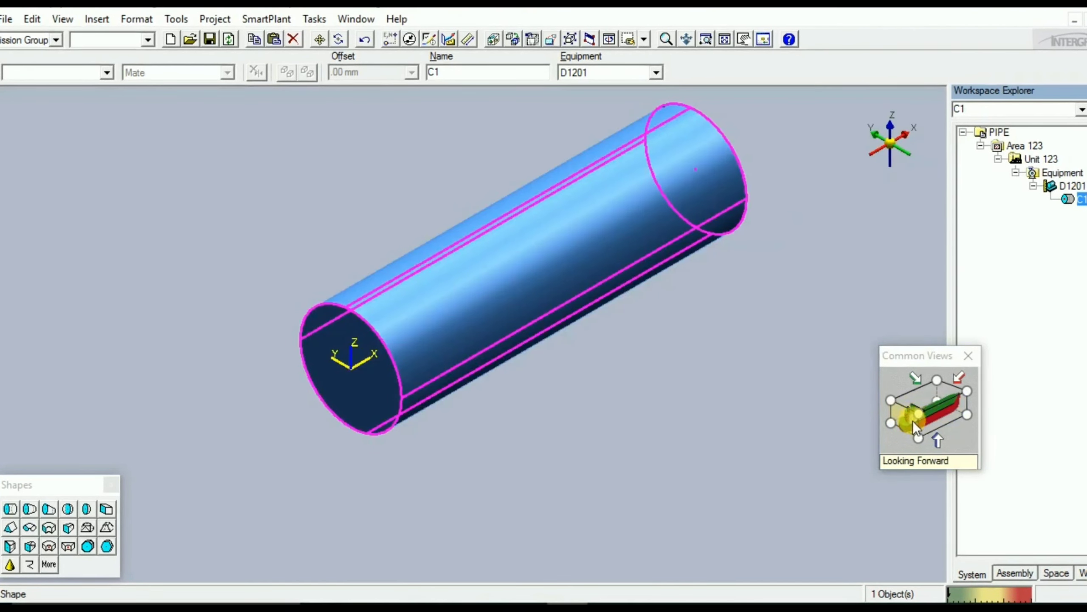
left_click(943, 416)
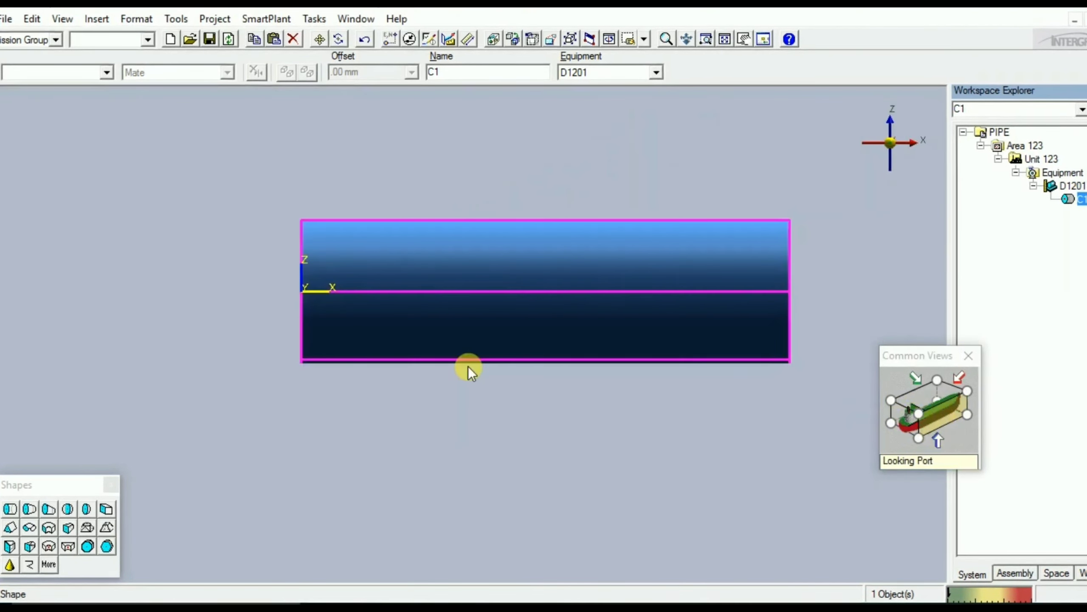
- Start a dished head shape for the vessel and name it D1
left_click(85, 510)
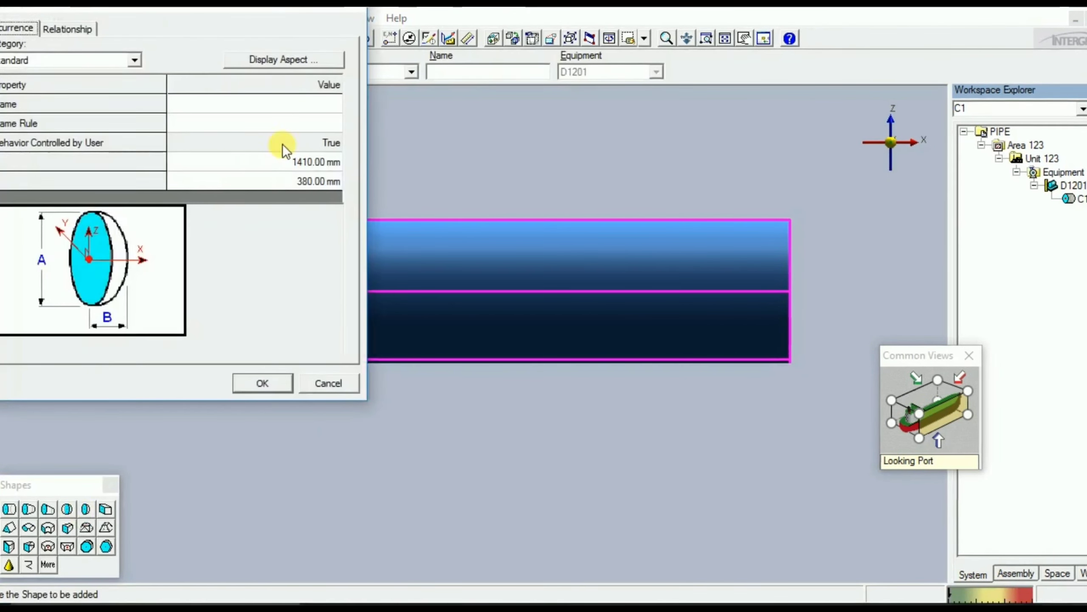
left_click(299, 107)
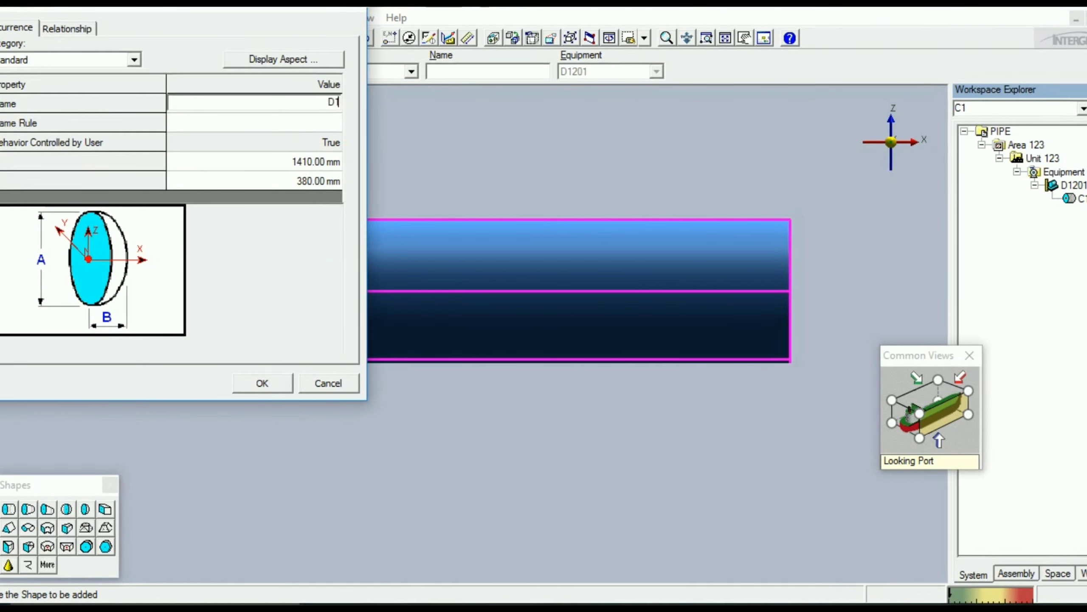
left_click(328, 161)
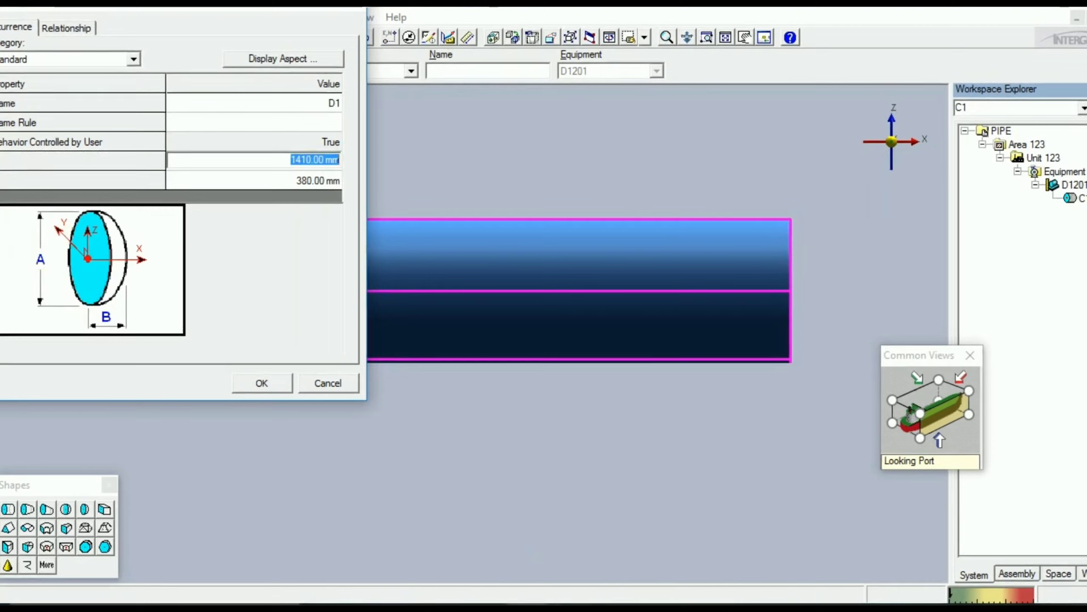
- Check the dished head's diameter and depth on the vessel drawing against dimensions A and B of shape D1
left_click(523, 606)
left_click_drag(479, 344, 490, 250)
scroll(495, 247, "down", 1, "ctrl")
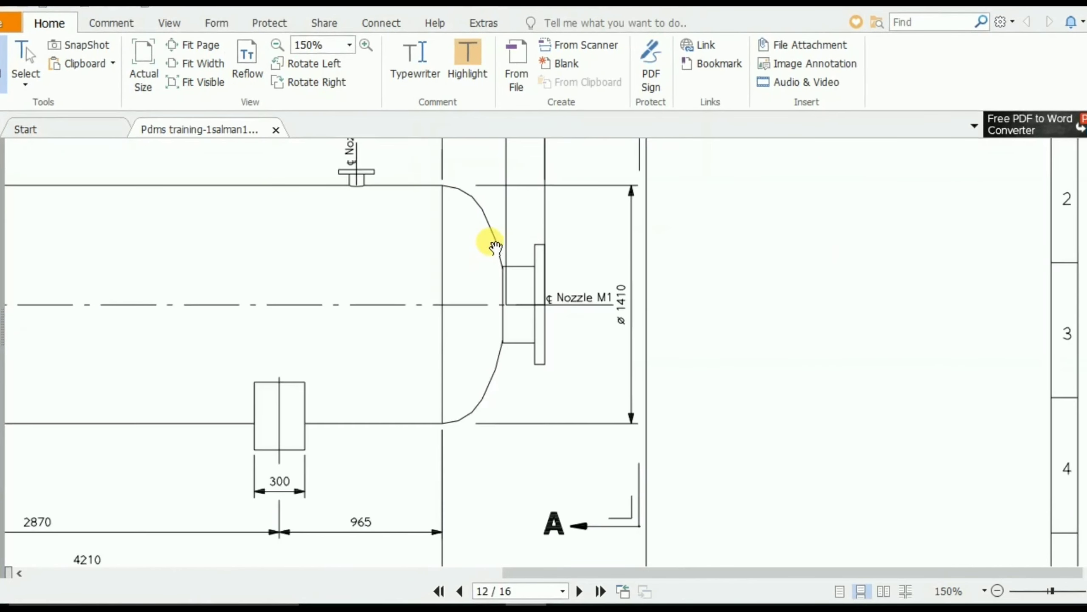
left_click_drag(558, 294, 564, 310)
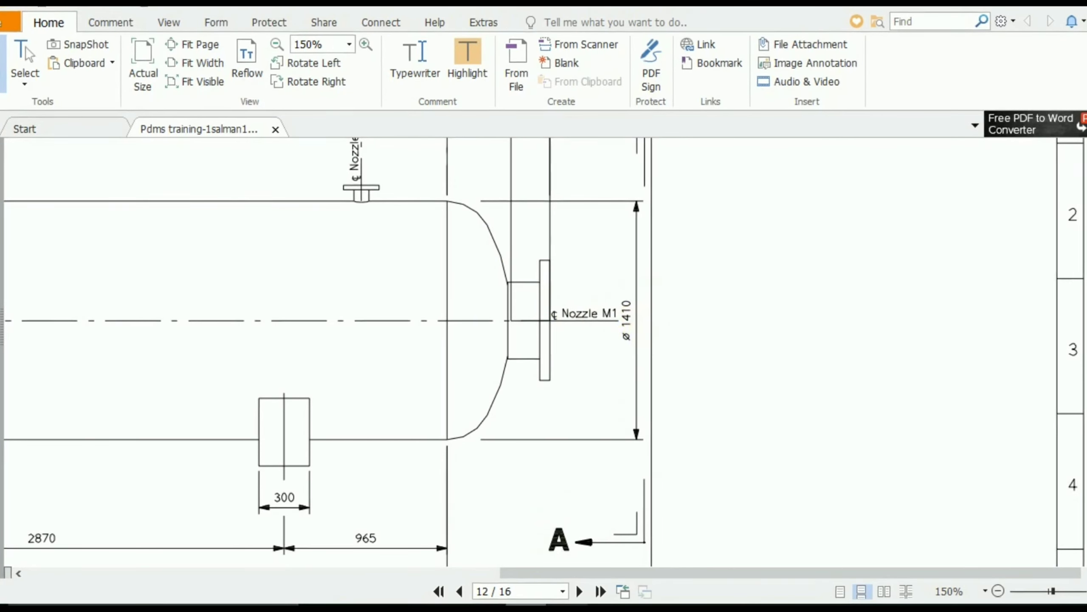
key("alt+Tab")
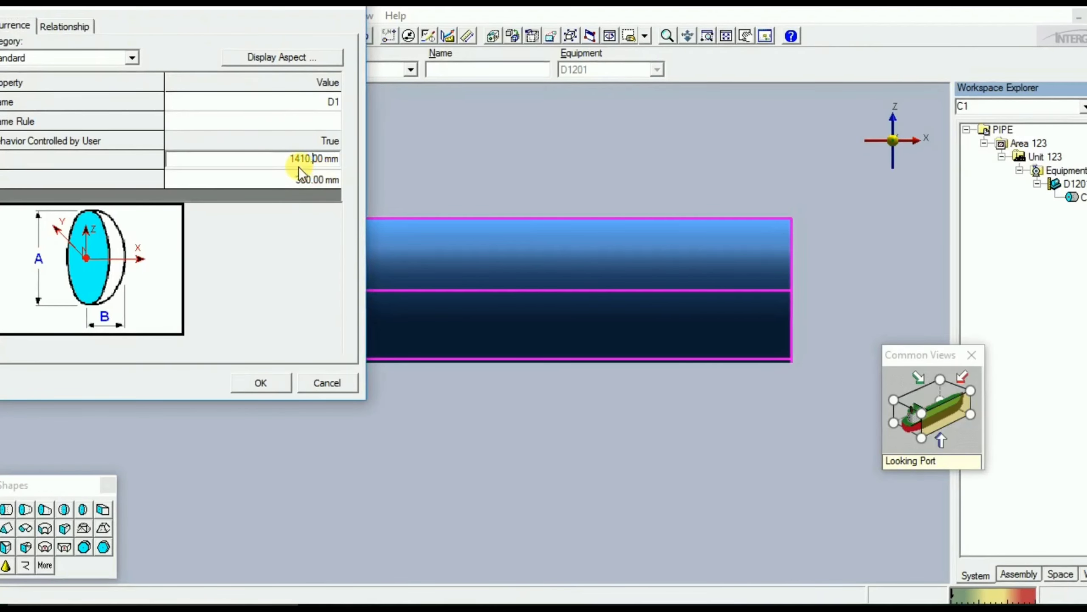
left_click(317, 184)
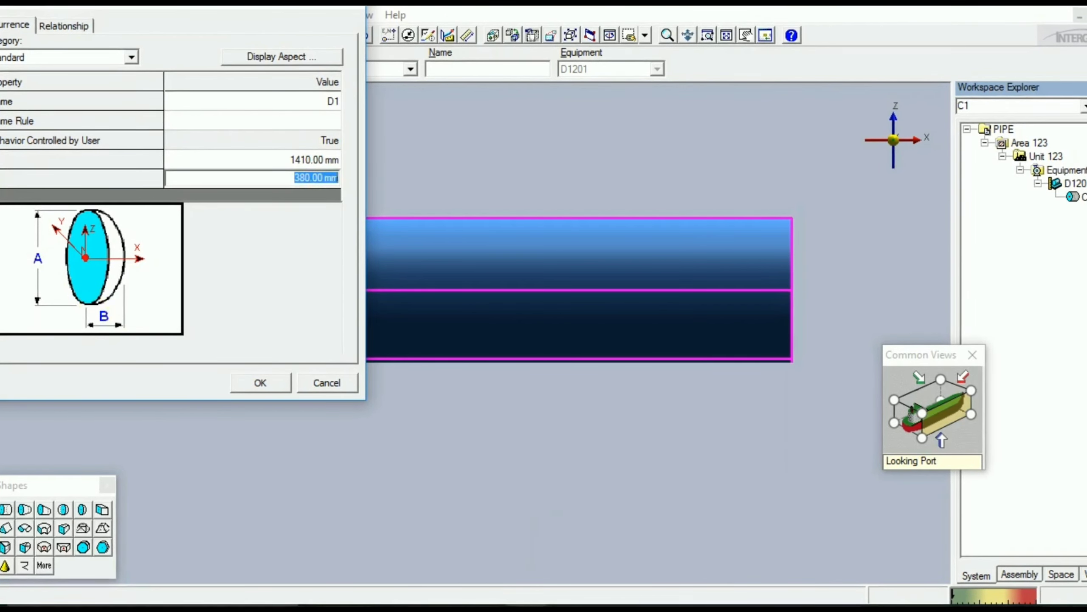
left_click(519, 603)
scroll(469, 241, "up", 3)
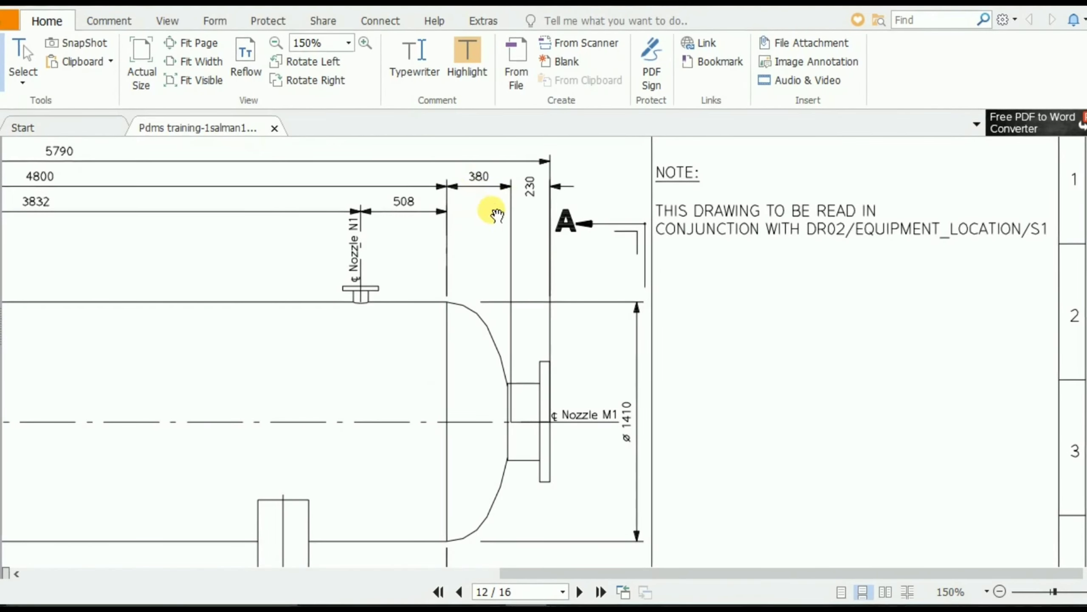
left_click(554, 606)
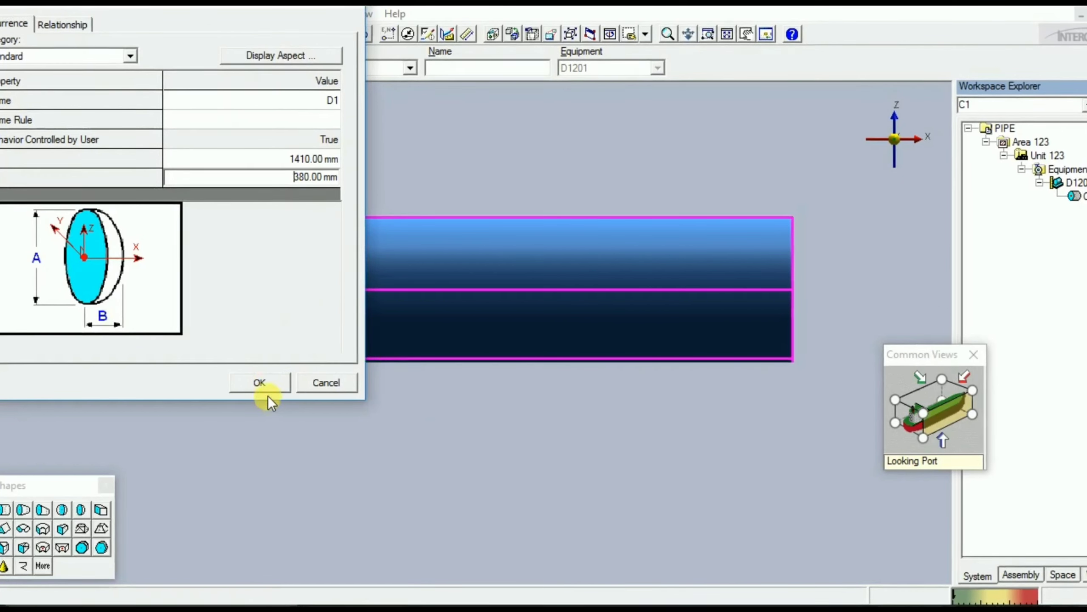
- Accept the shape properties, place head D1 at the +X end of the cylinder and inspect it in the Isometric and Looking Port views
left_click(260, 382)
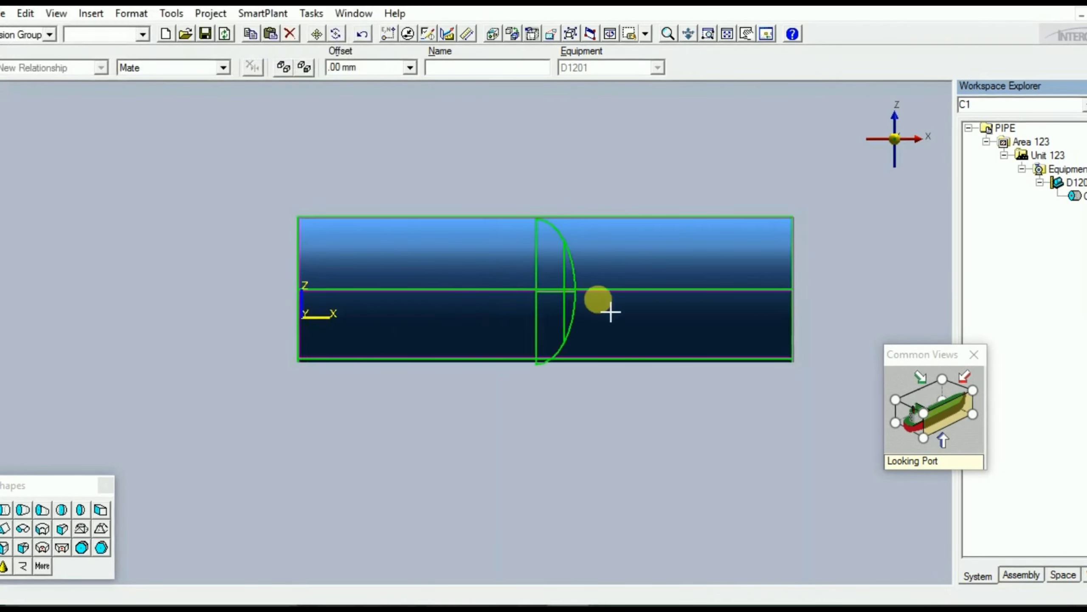
left_click(803, 302)
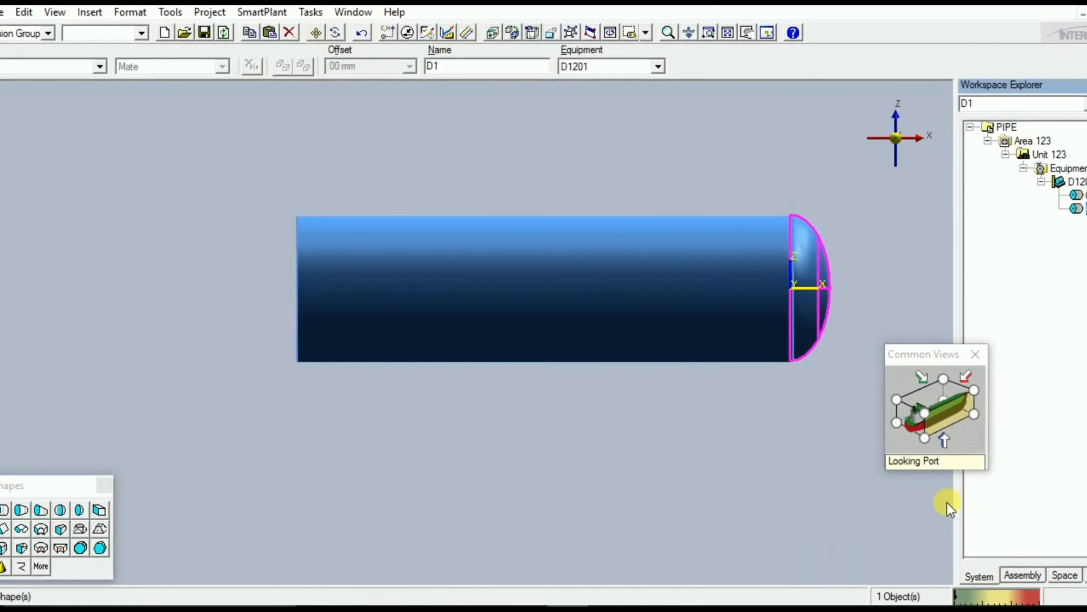
left_click(928, 414)
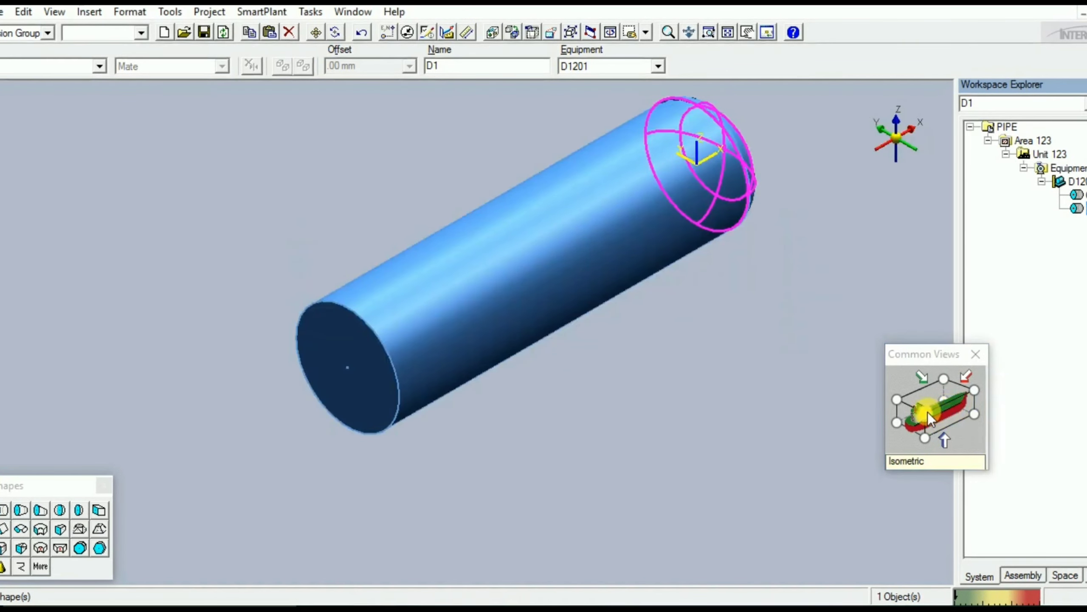
left_click(926, 414)
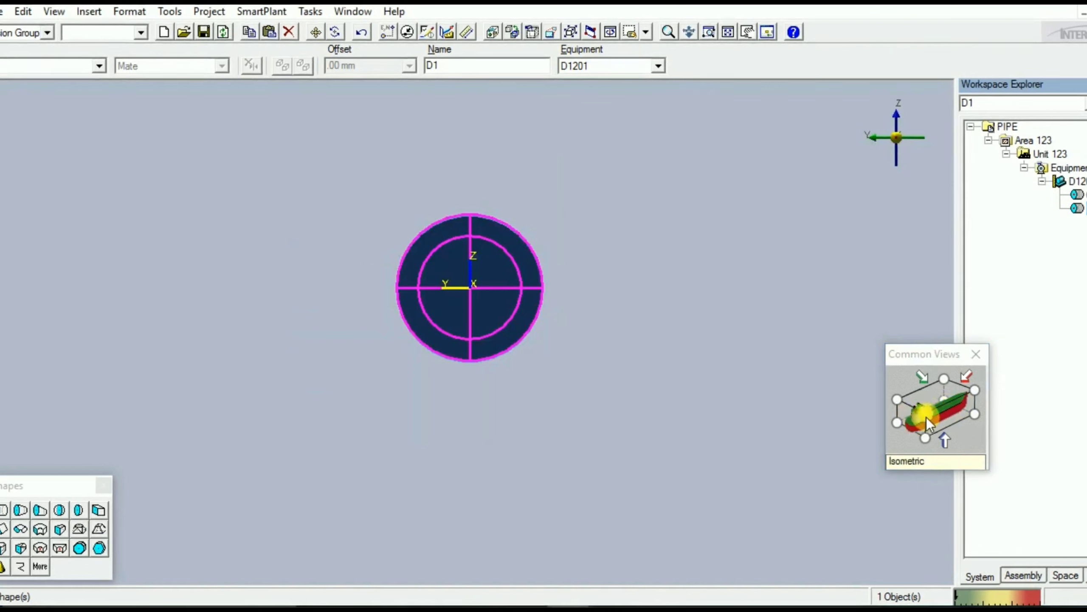
left_click(927, 416)
left_click(948, 418)
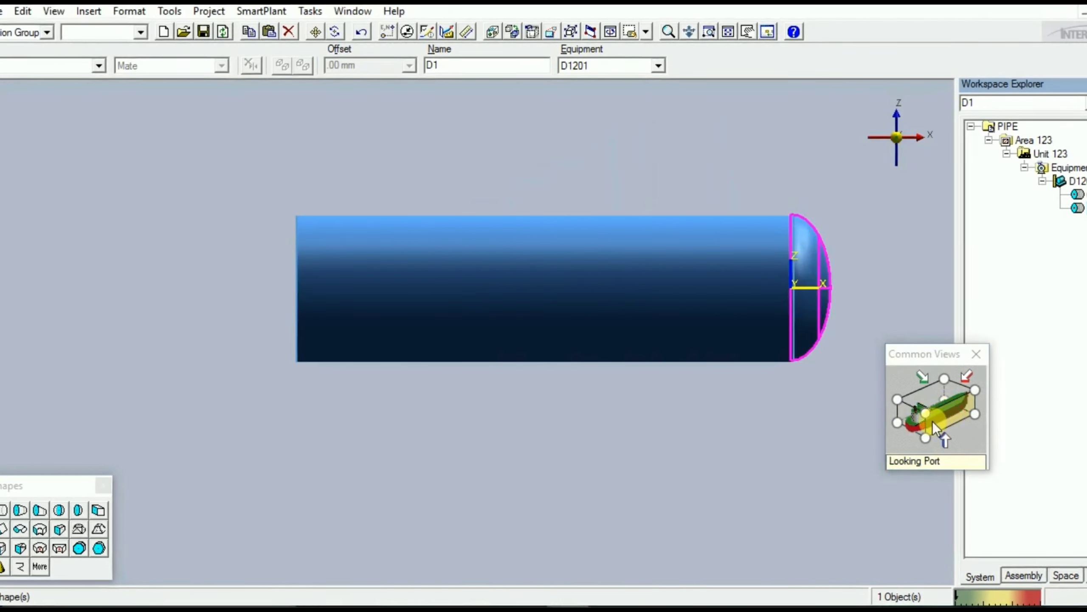
- Try to move head D1 onto the end centre point of cylinder C1 in the Looking Port view
scroll(837, 283, "up", 6)
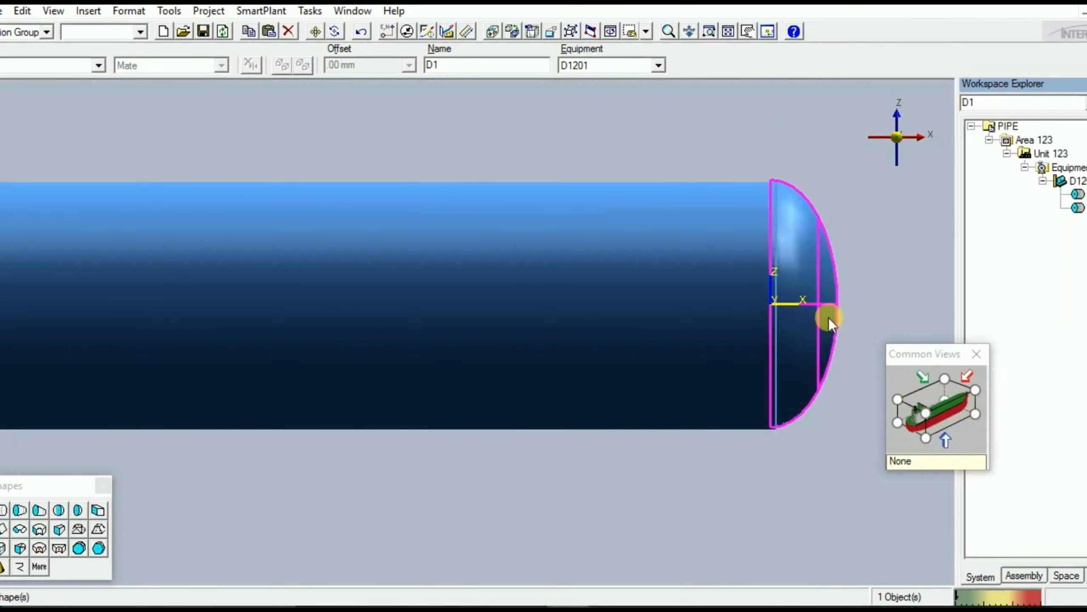
scroll(795, 373, "down", 3)
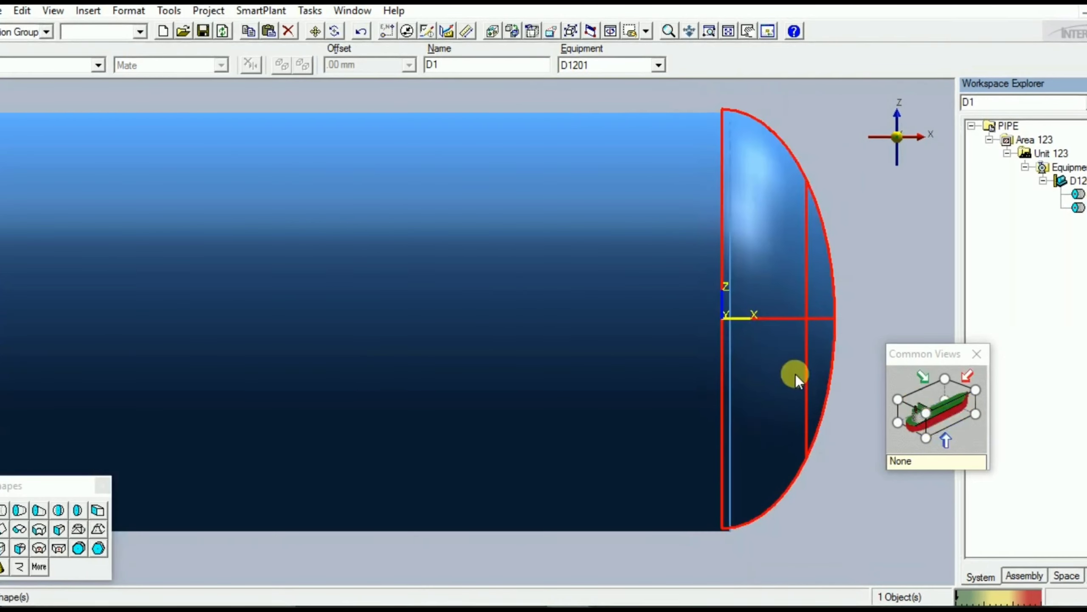
left_click(754, 527)
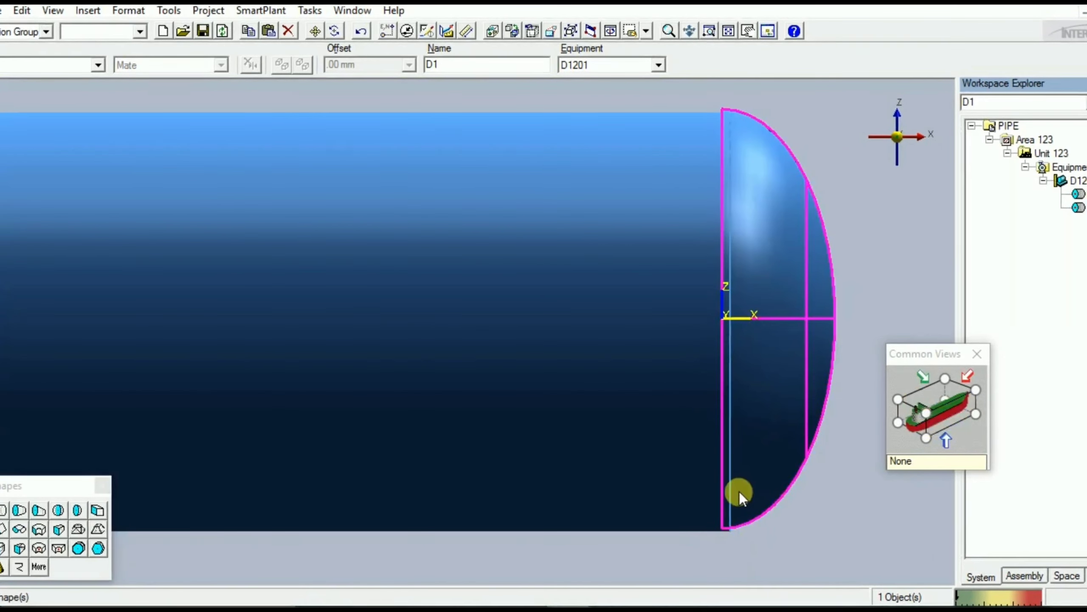
left_click(315, 30)
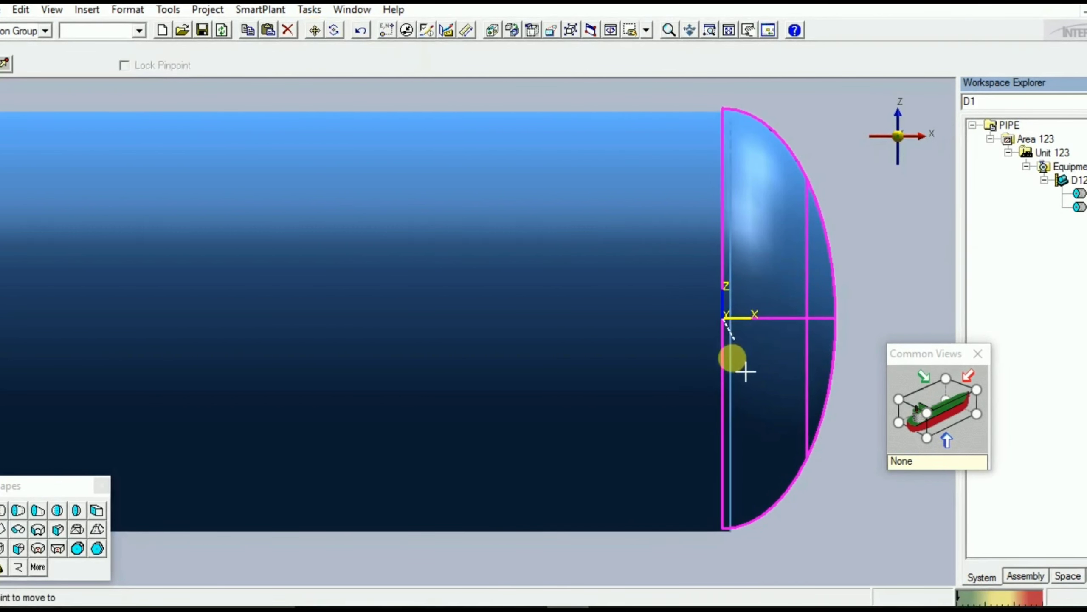
left_click(747, 336)
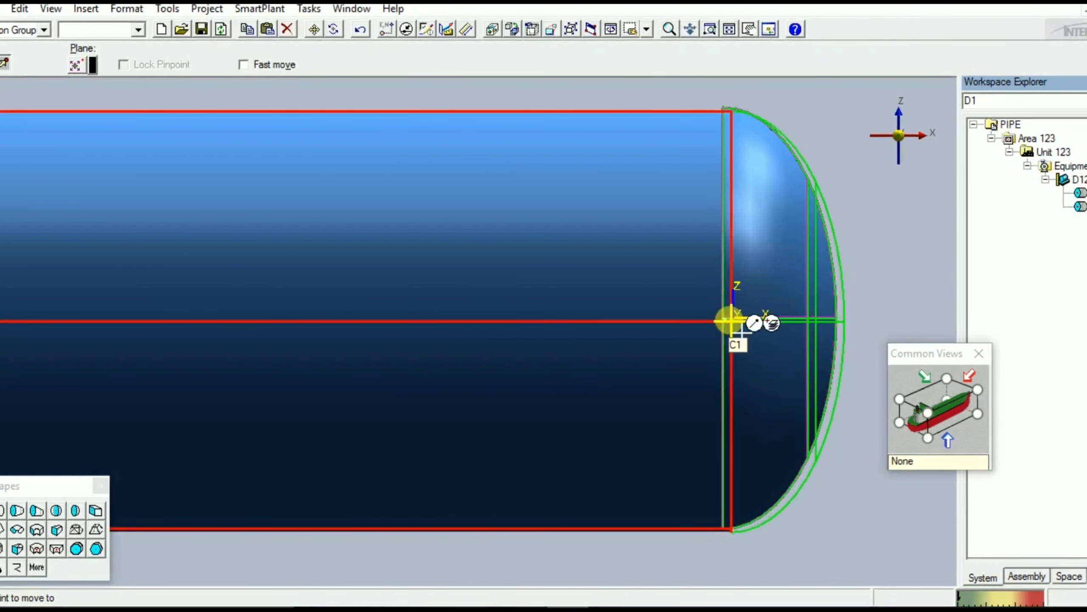
left_click(743, 334)
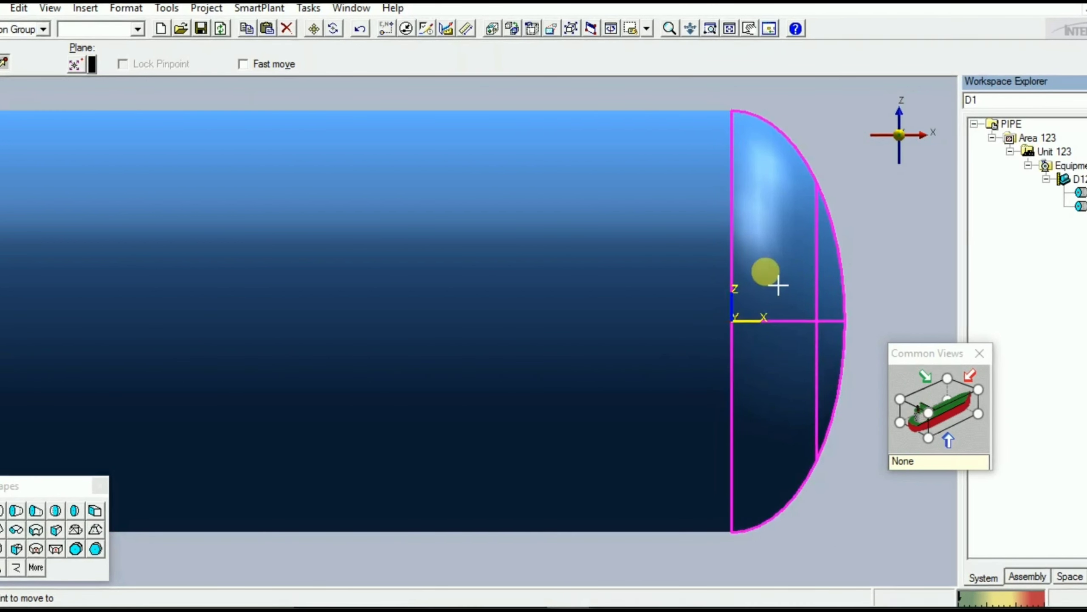
left_click(768, 275)
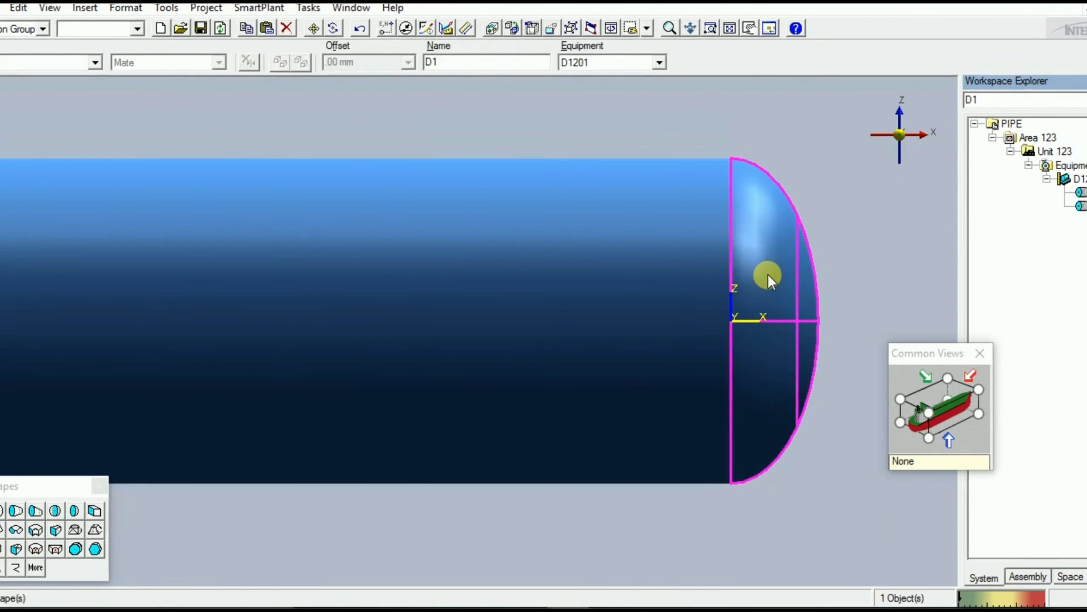
scroll(770, 282, "down", 3)
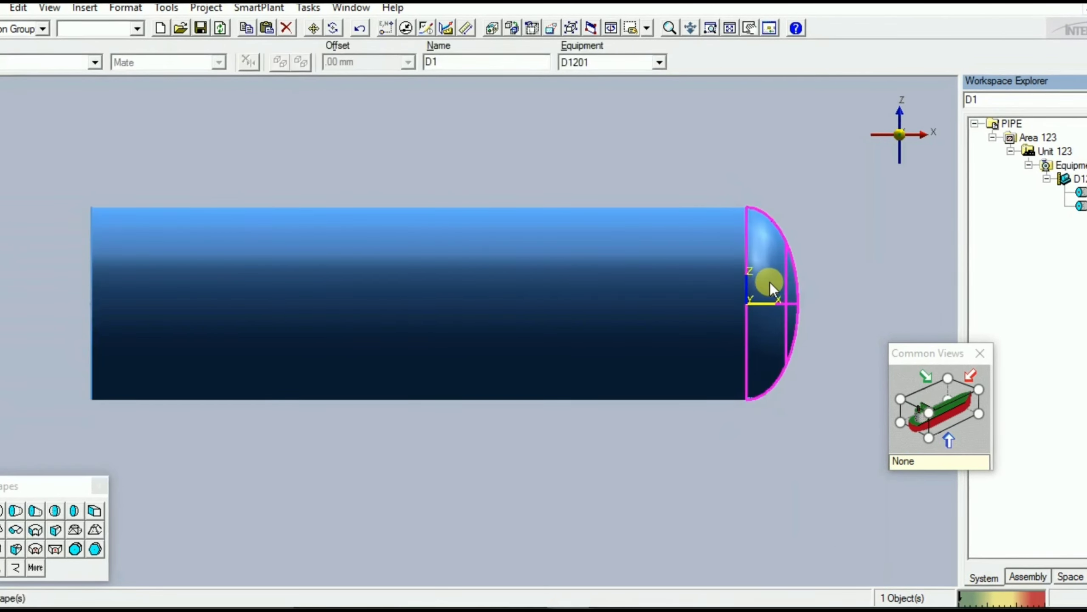
- Move head D1 in the Isometric view so its base is centred on the +X end of the cylinder
left_click(933, 413)
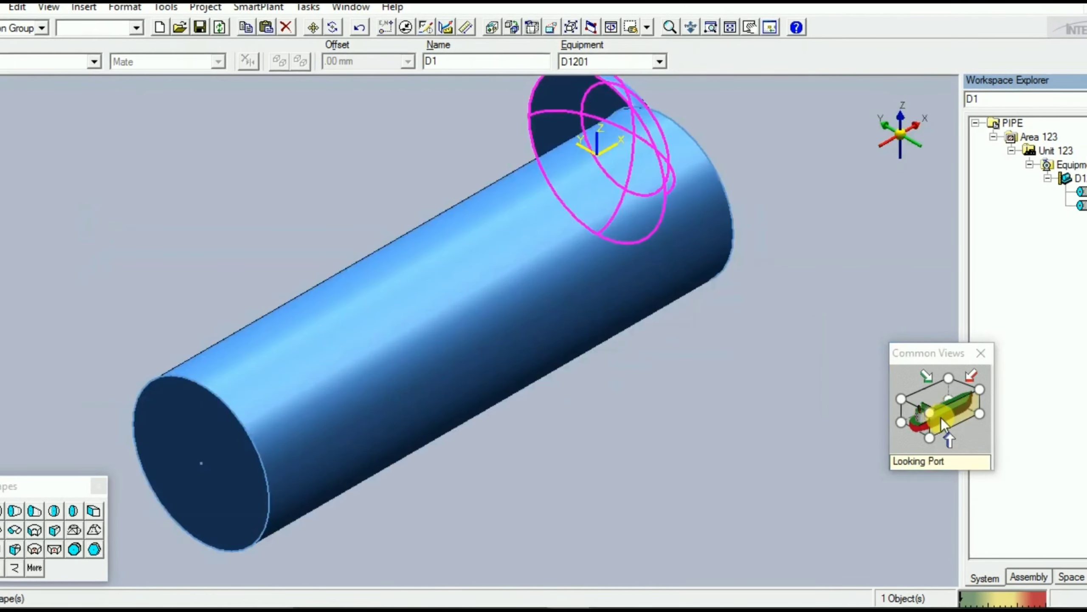
left_click(921, 425)
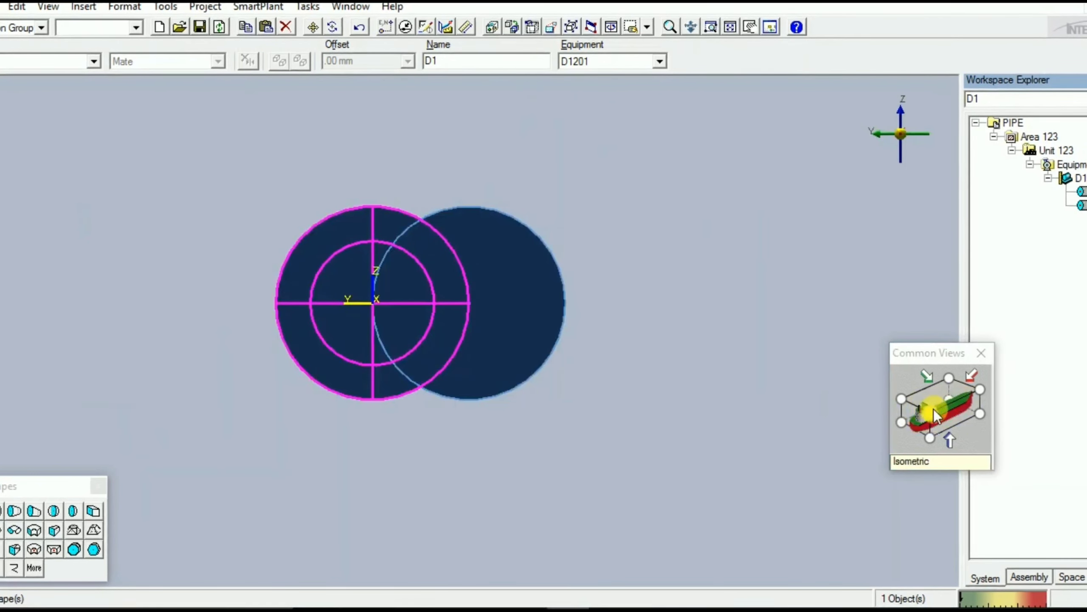
left_click(932, 410)
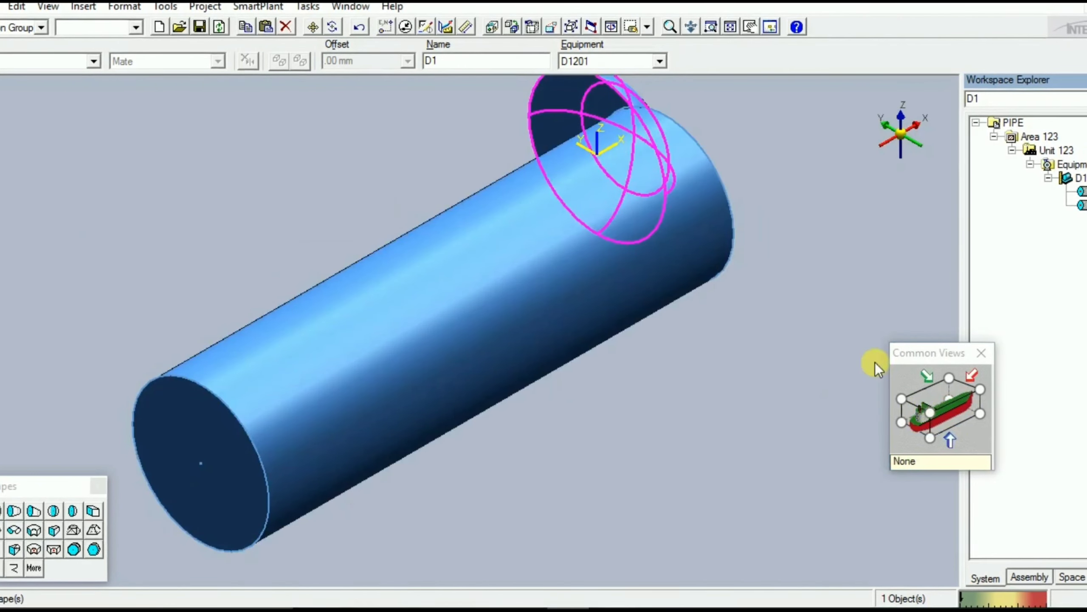
left_click(313, 26)
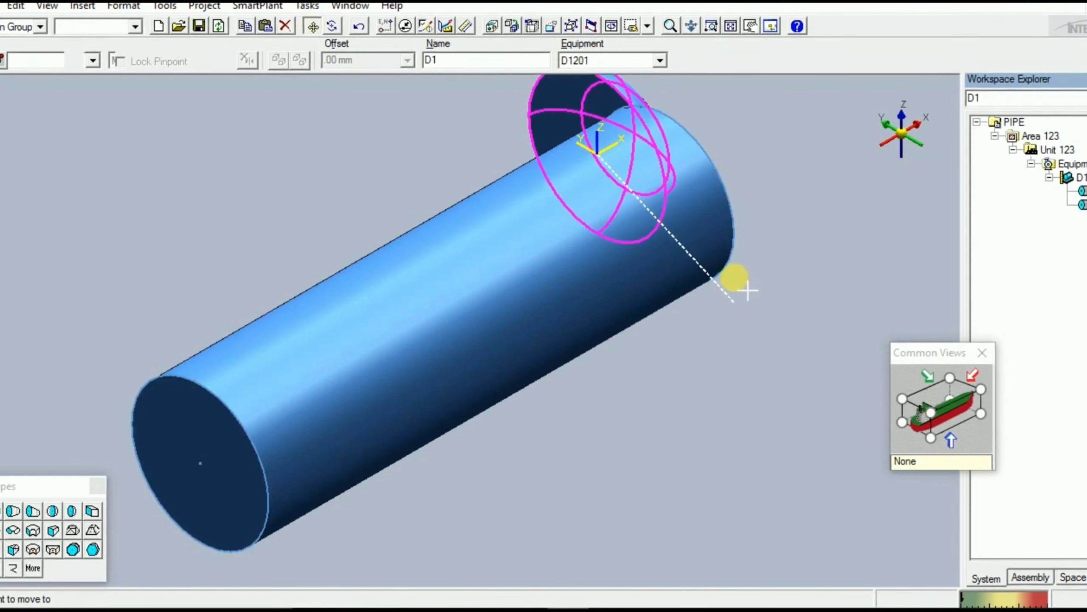
left_click(741, 255)
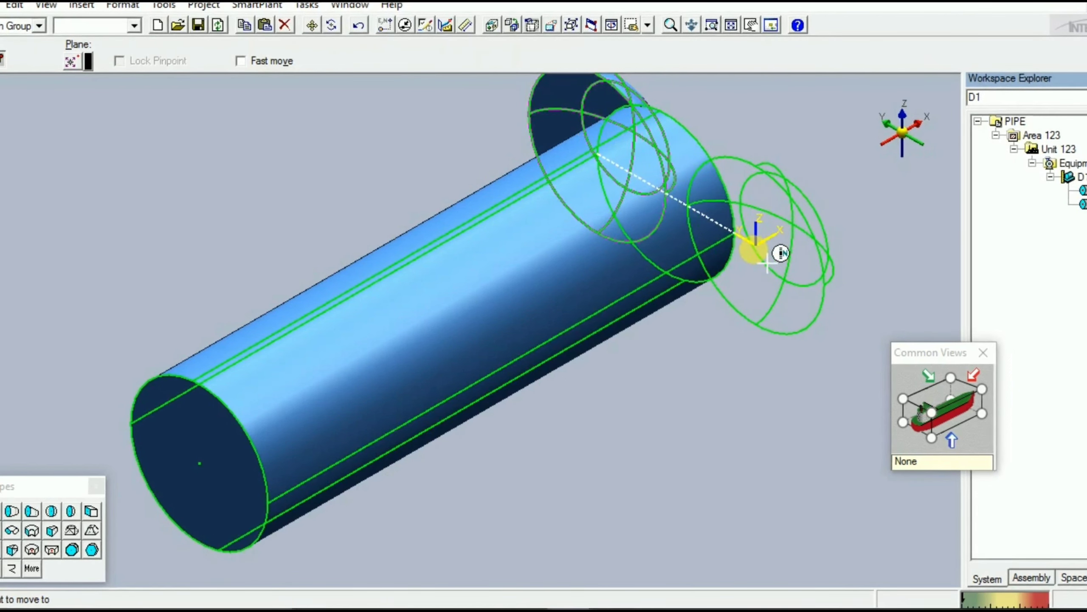
left_click(210, 476)
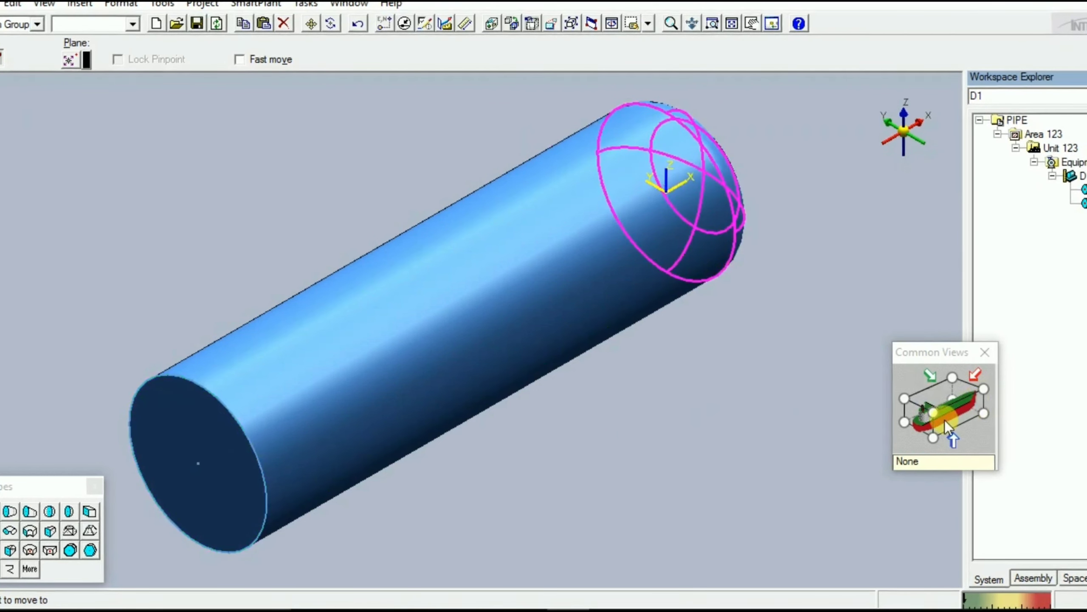
- Examine the alignment of head D1 with the shell in the side, end and Isometric views, finishing in Looking Port
left_click(940, 422)
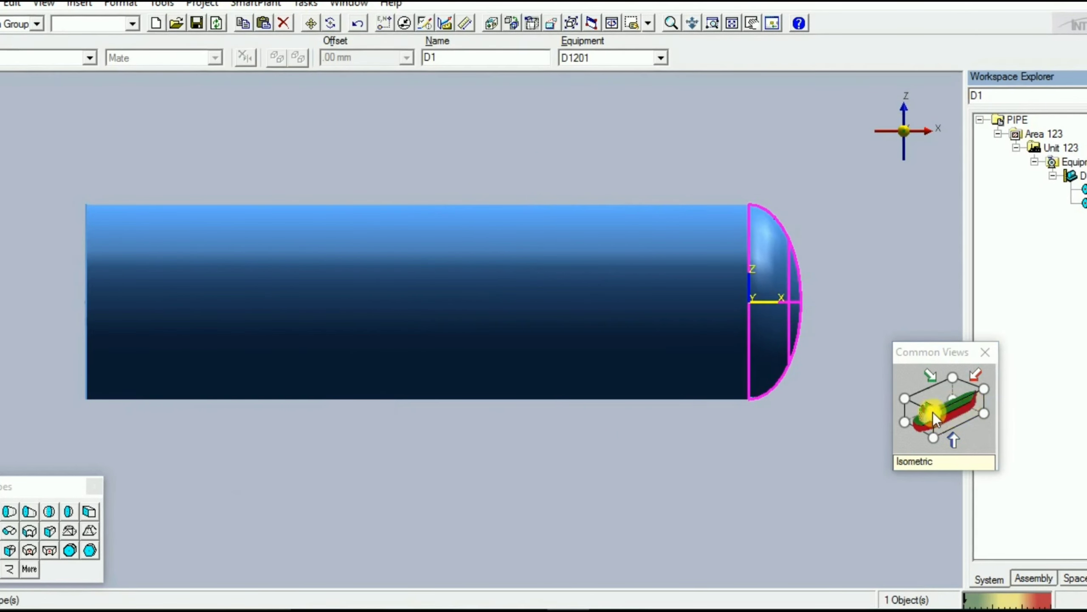
left_click(933, 412)
left_click(927, 421)
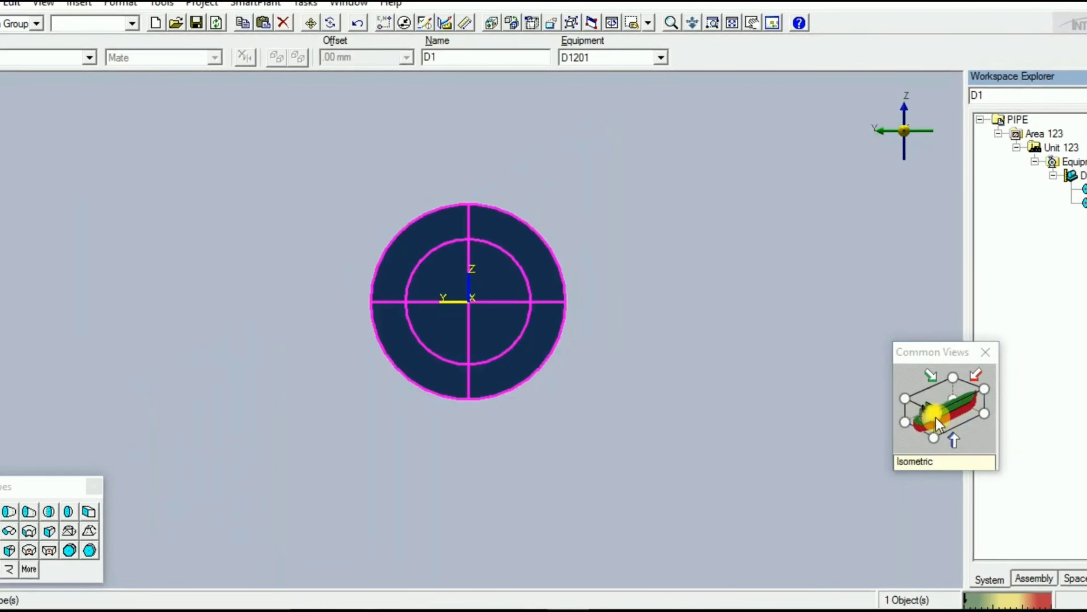
left_click(944, 420)
left_click(976, 374)
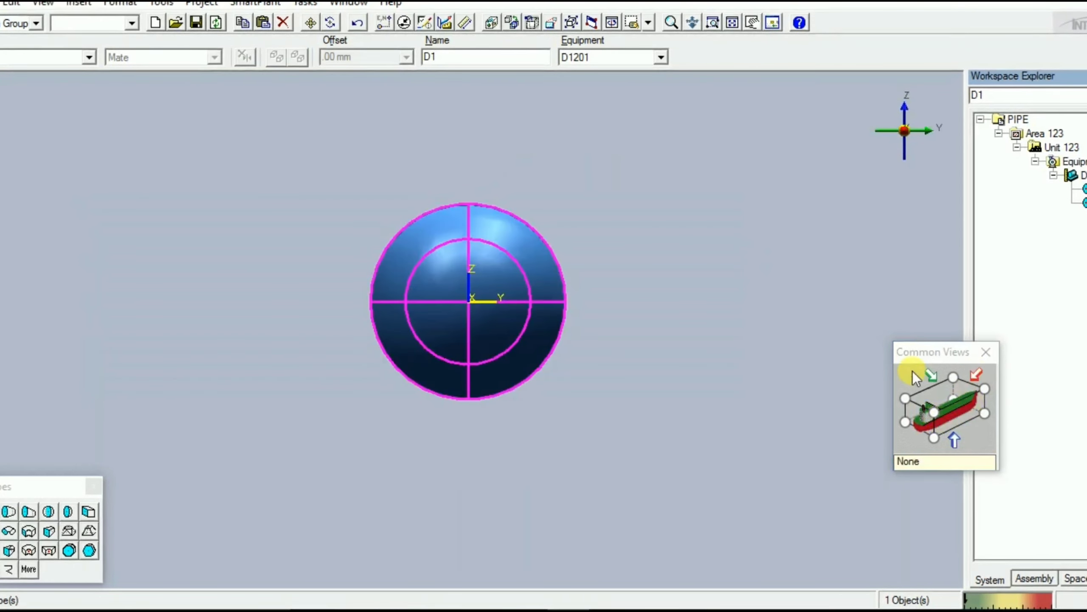
scroll(483, 278, "up", 1)
left_click(922, 406)
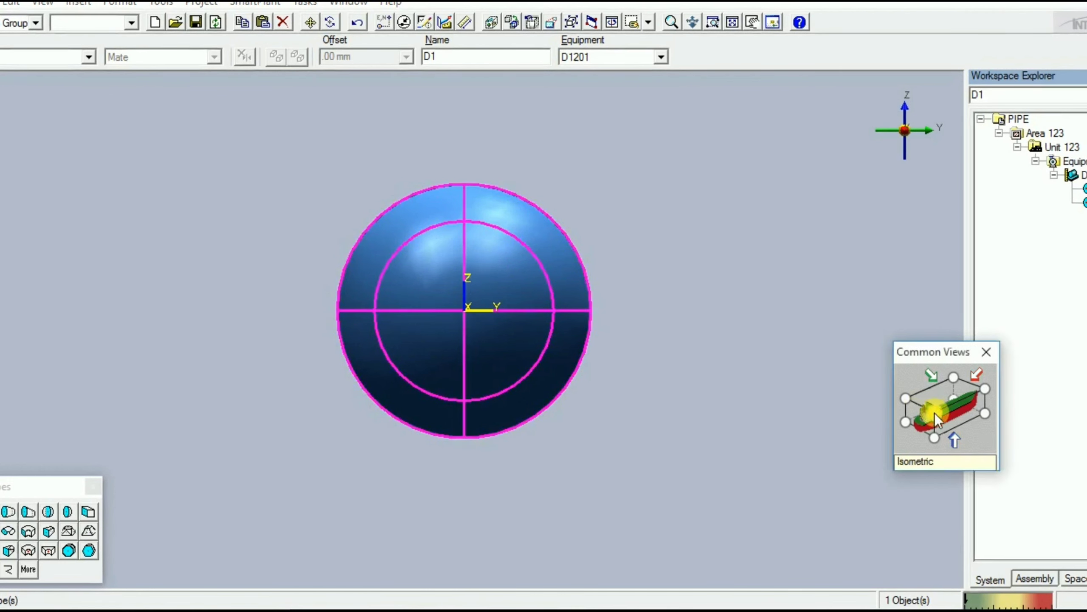
left_click(970, 417)
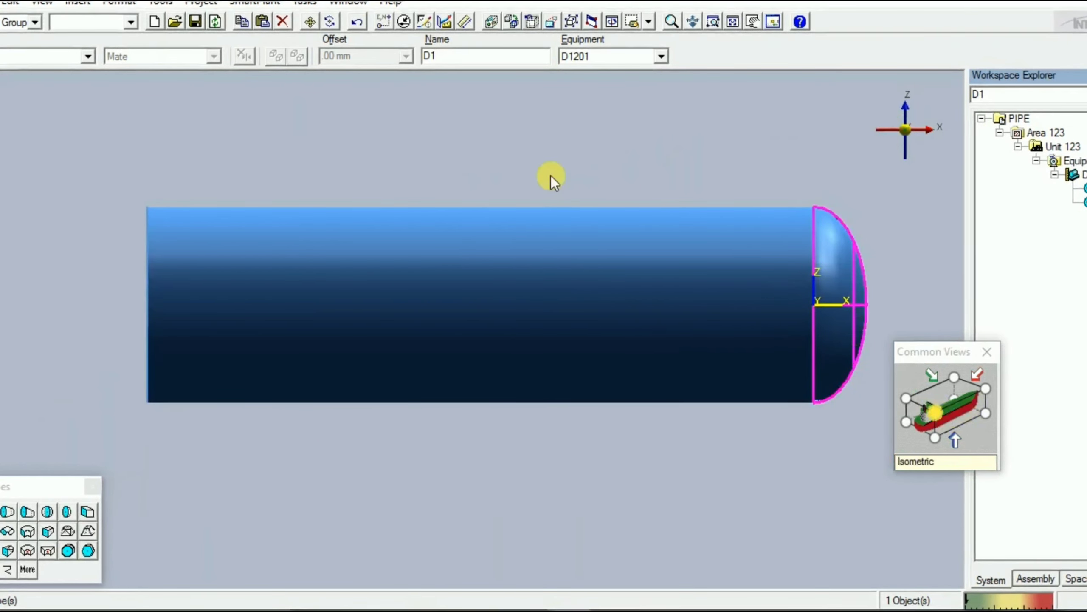
- Copy head D1 using the centre of its base as the reference point
left_click(251, 18)
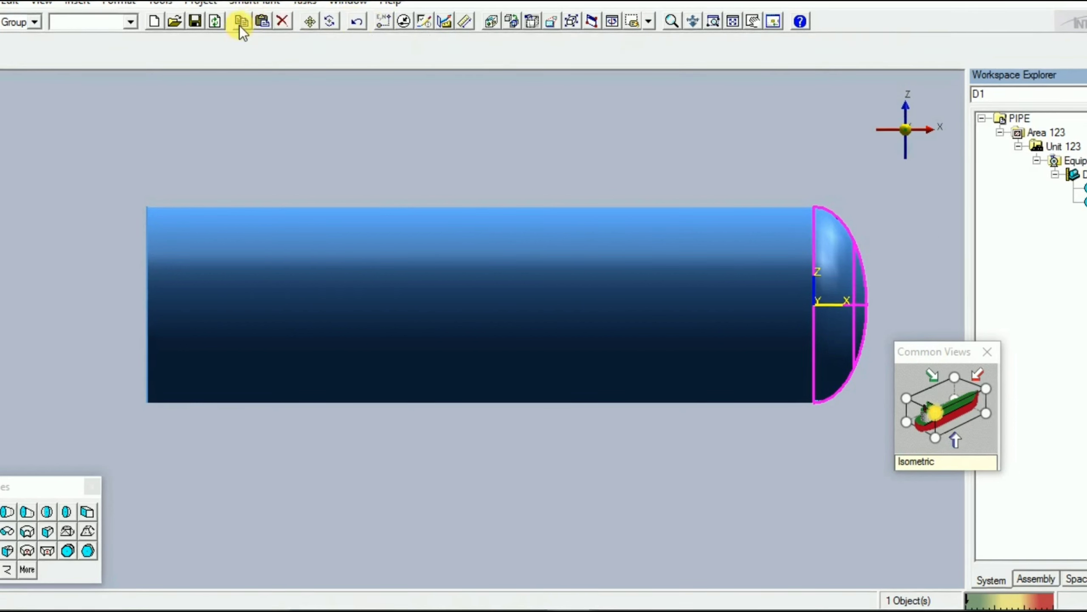
left_click(240, 21)
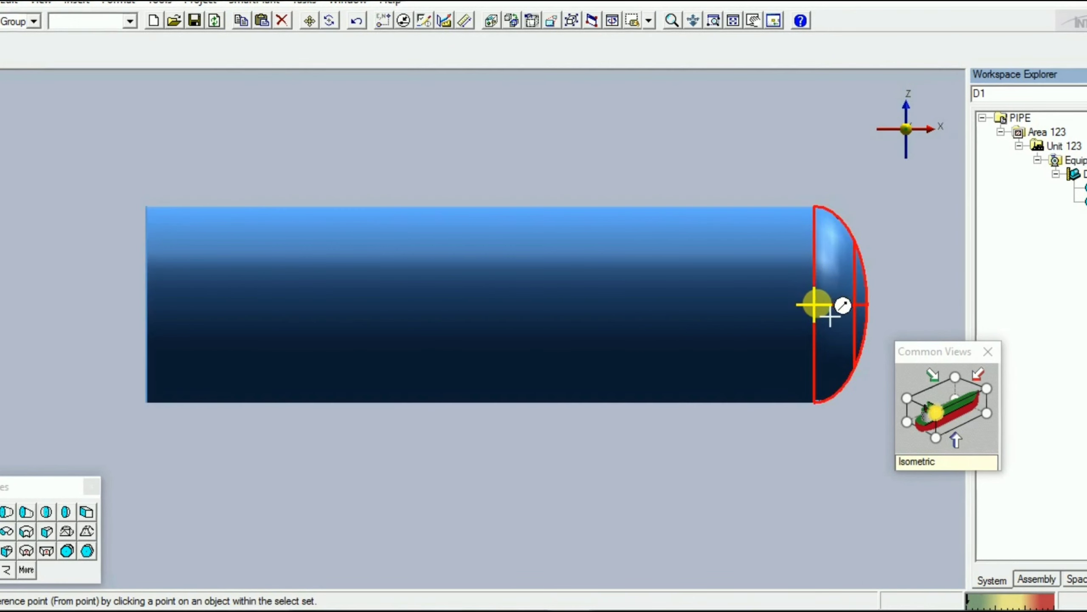
left_click(817, 305)
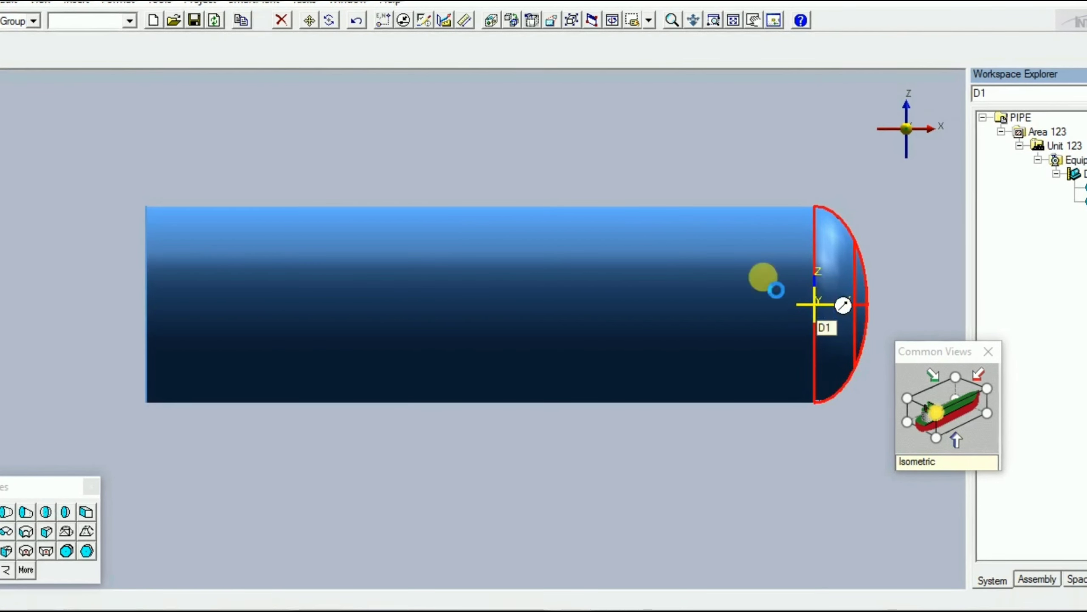
- Paste the copied head under D1201, facing outward on the cylinder's -X end centre, and check it in the Isometric and Looking Port views
left_click(262, 21)
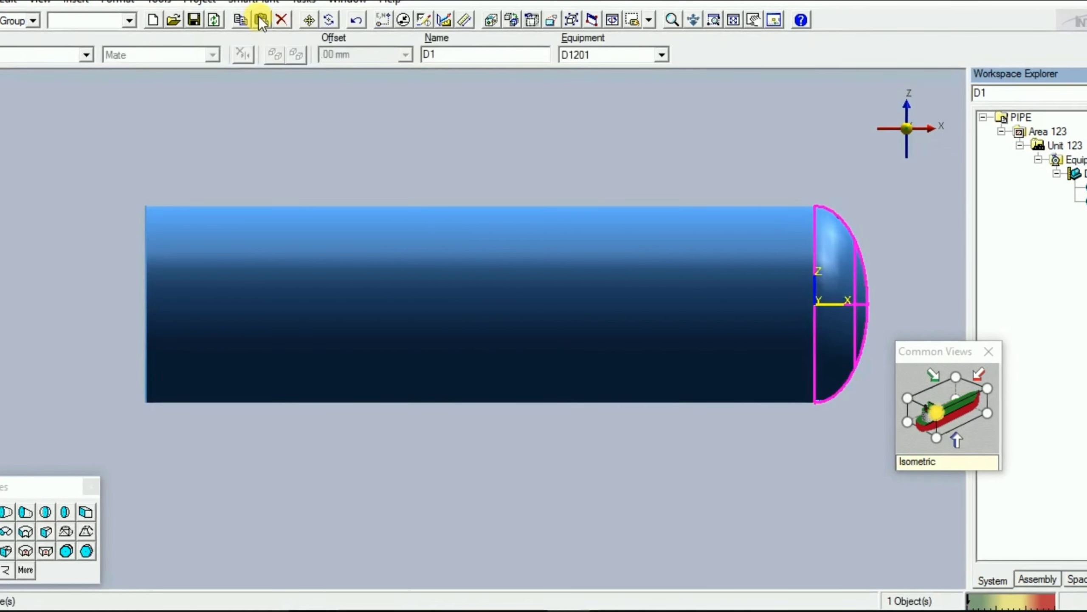
left_click(559, 274)
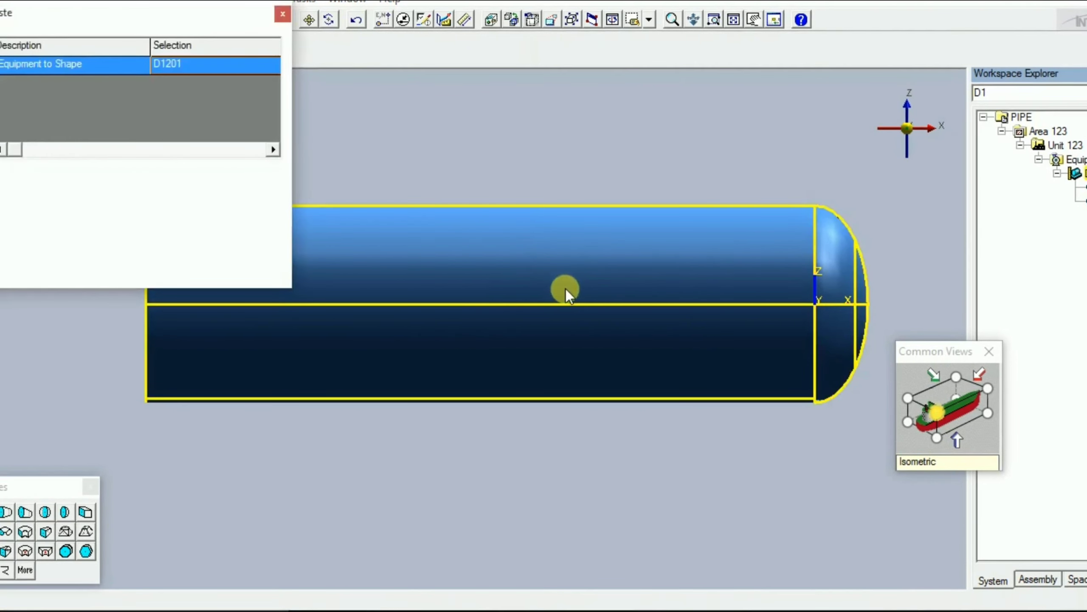
left_click(236, 172)
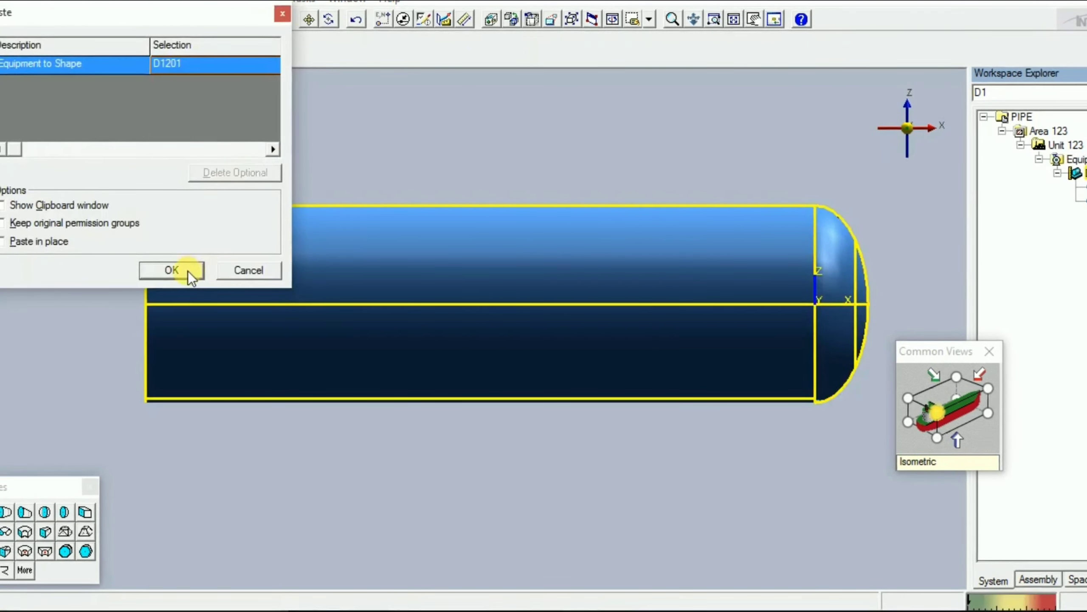
left_click(172, 270)
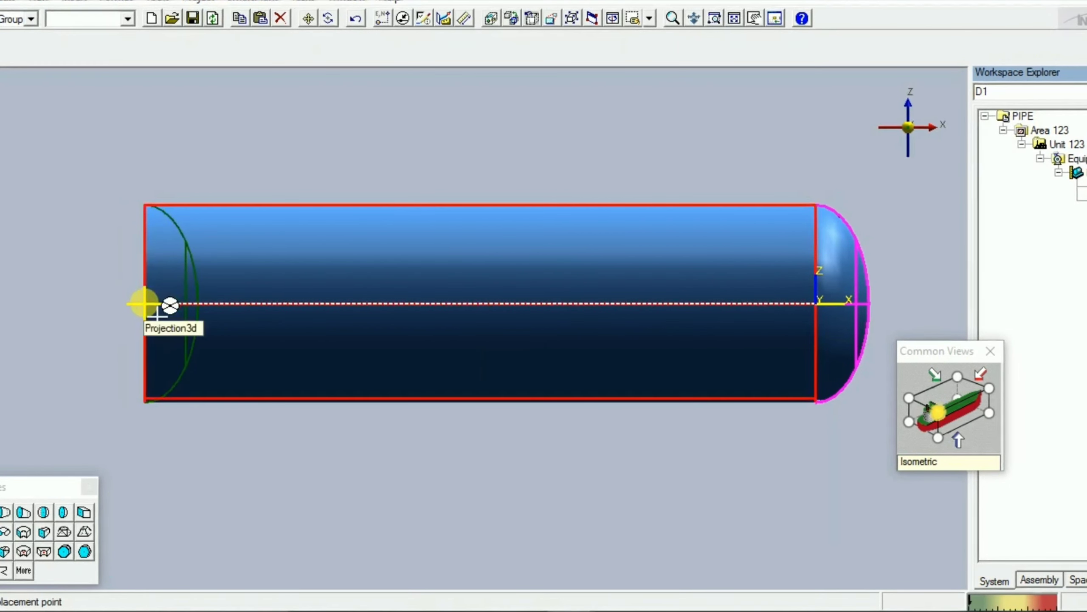
left_click(144, 304)
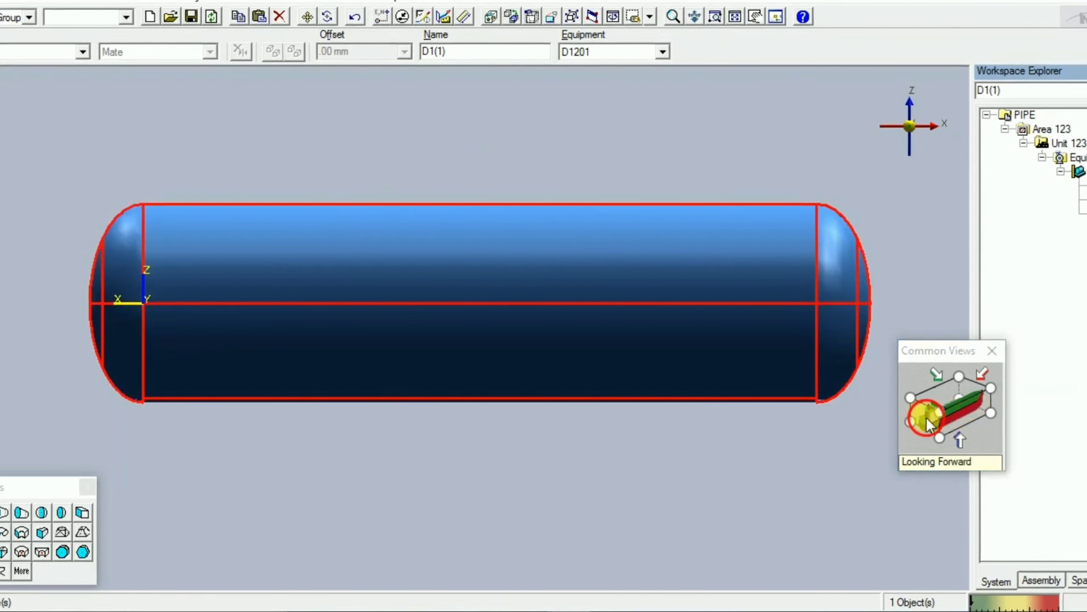
left_click(926, 418)
left_click(940, 412)
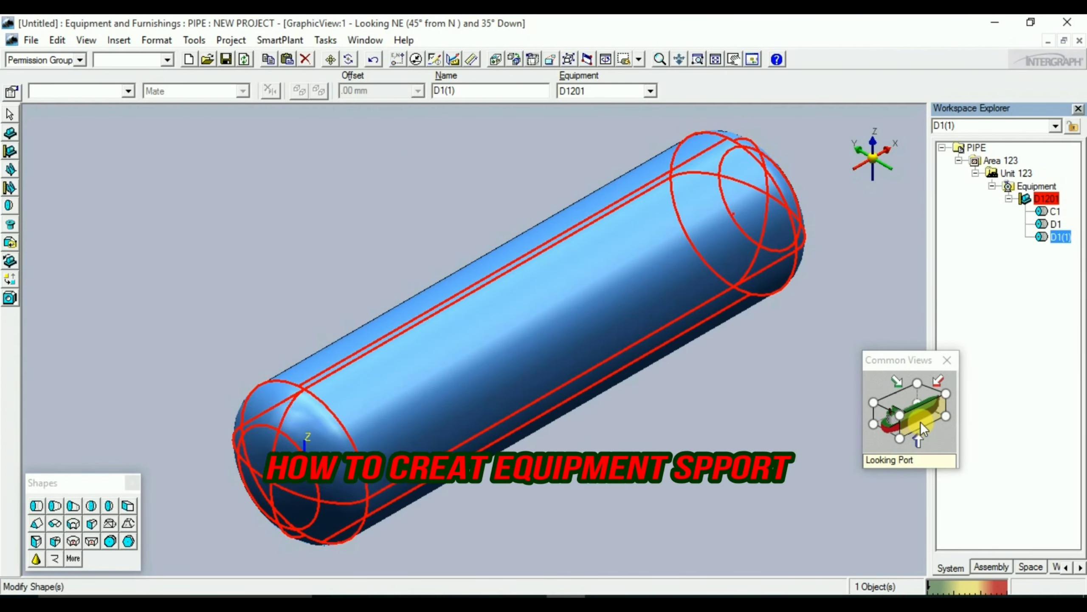
left_click(921, 422)
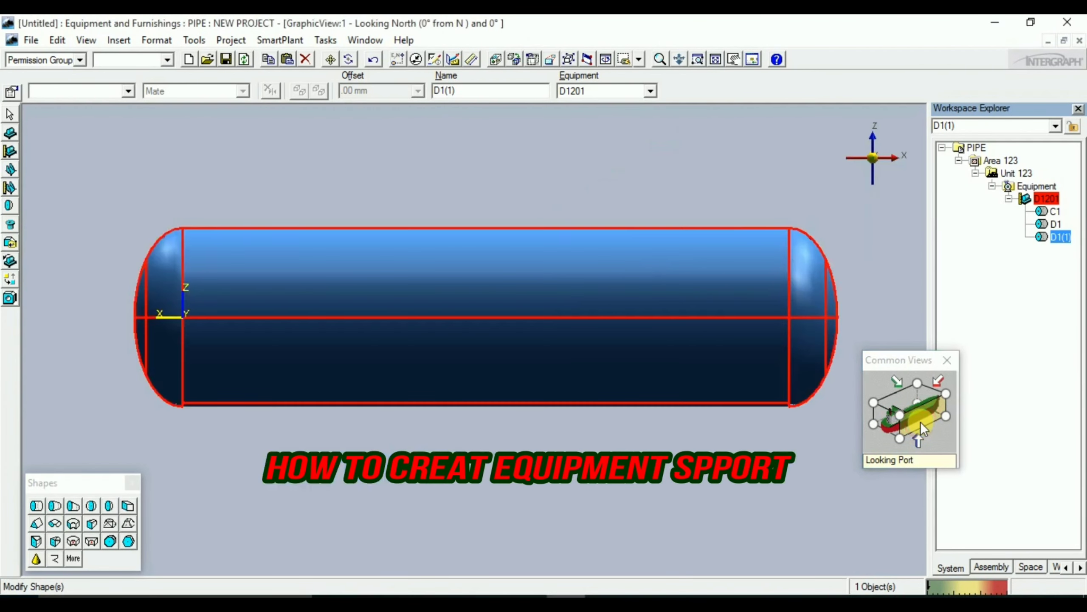
- Switch to the vessel drawing in Foxit Reader and examine the support dimensions in the elevation and End View A-A
left_click(604, 507)
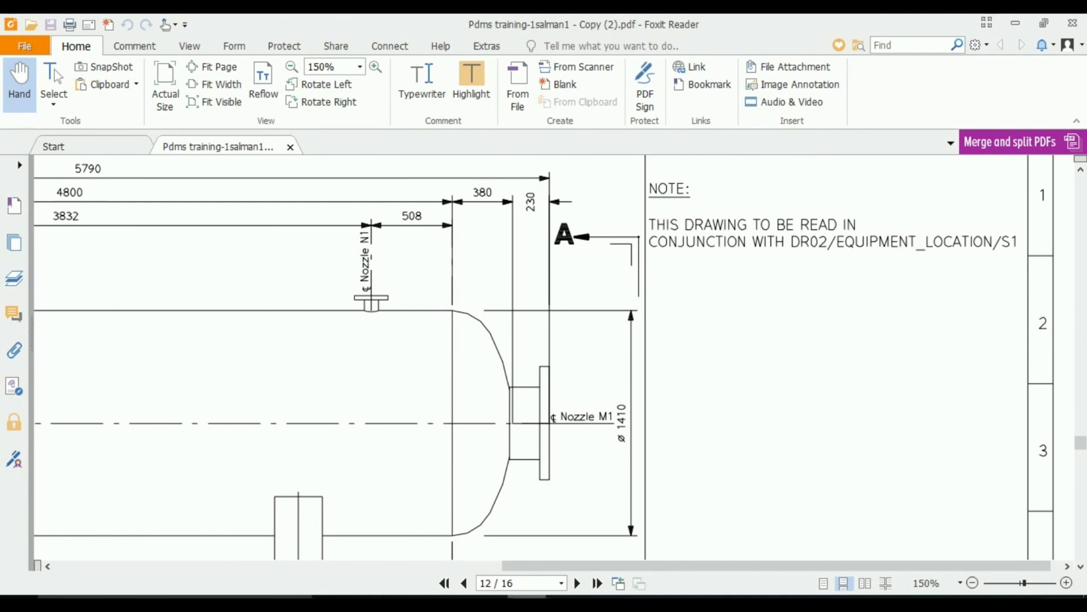
left_click_drag(429, 438, 638, 252)
left_click_drag(520, 369, 549, 301)
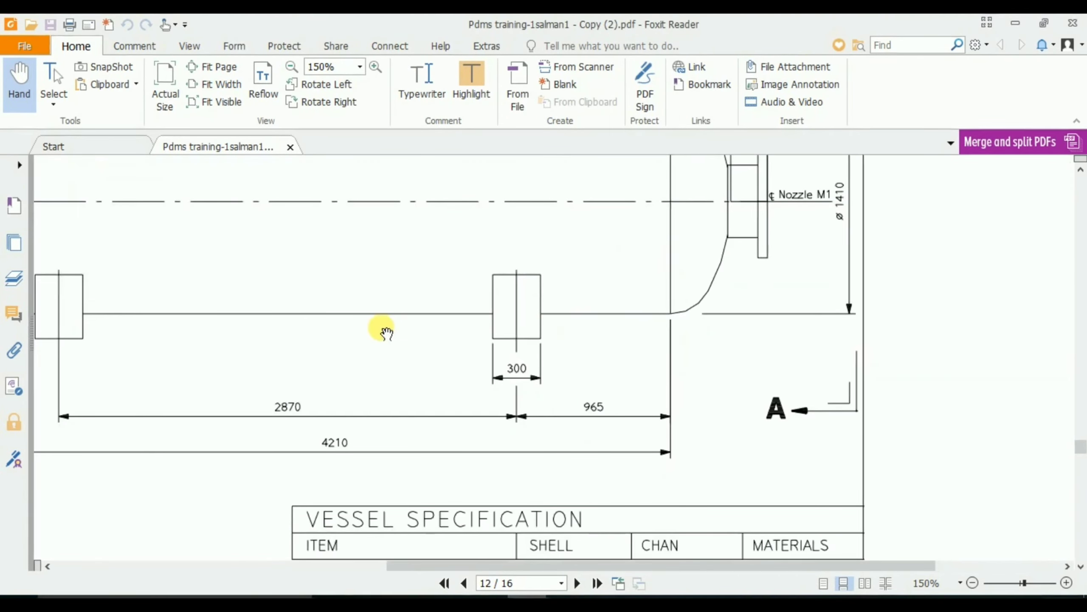
left_click_drag(383, 330, 620, 371)
scroll(621, 372, "down", 3)
scroll(586, 315, "up", 2)
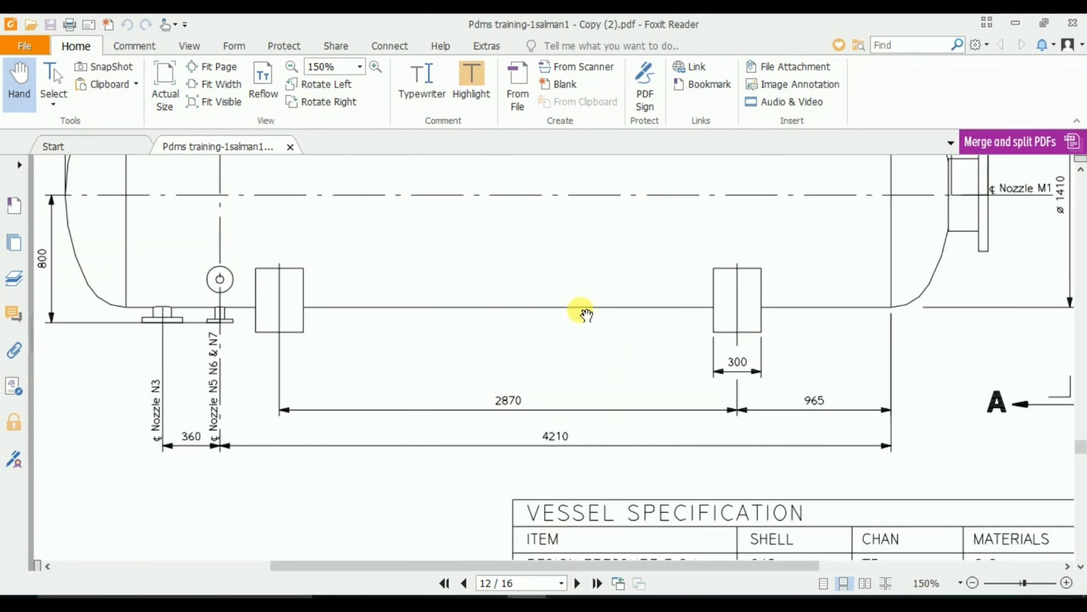
scroll(581, 309, "down", 3, "ctrl")
scroll(502, 348, "up", 3)
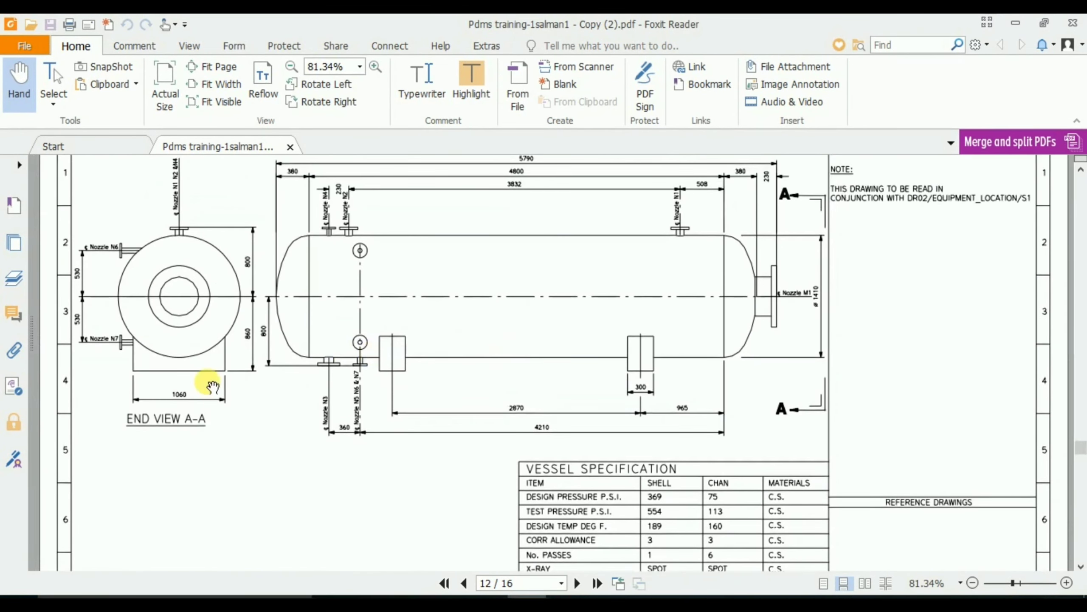
scroll(207, 381, "up", 2, "ctrl")
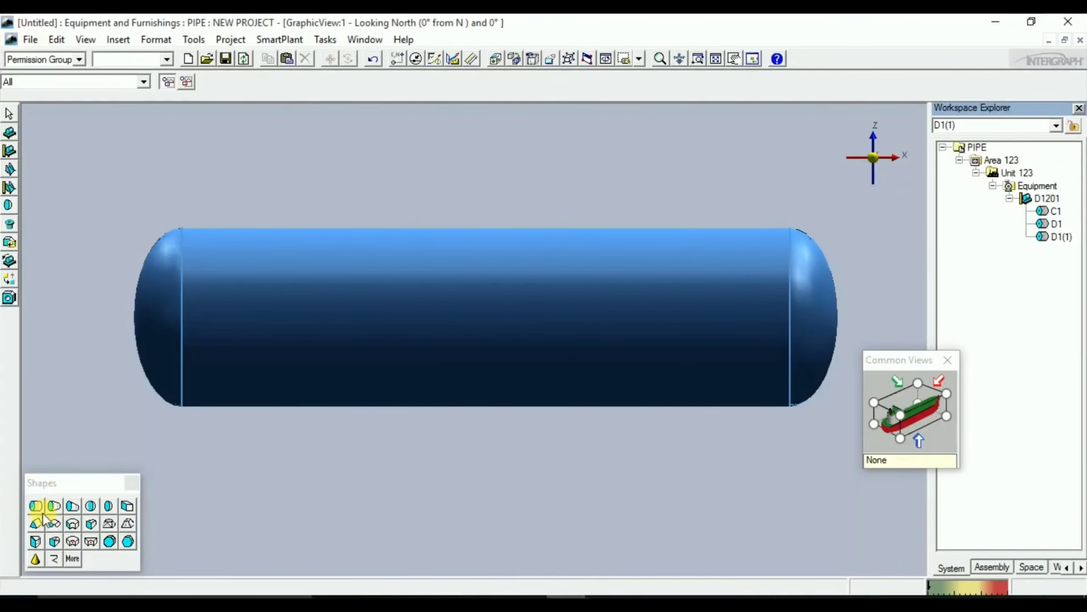
- Add a rectangular box shape to vessel D1201 and name it B1
left_click(125, 506)
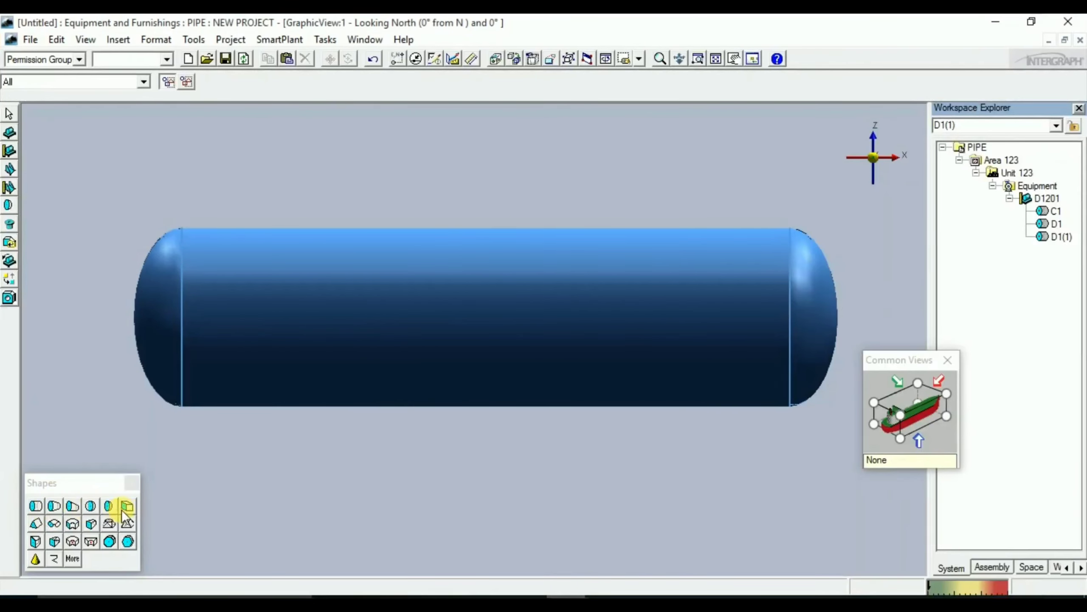
left_click(297, 359)
left_click(296, 359)
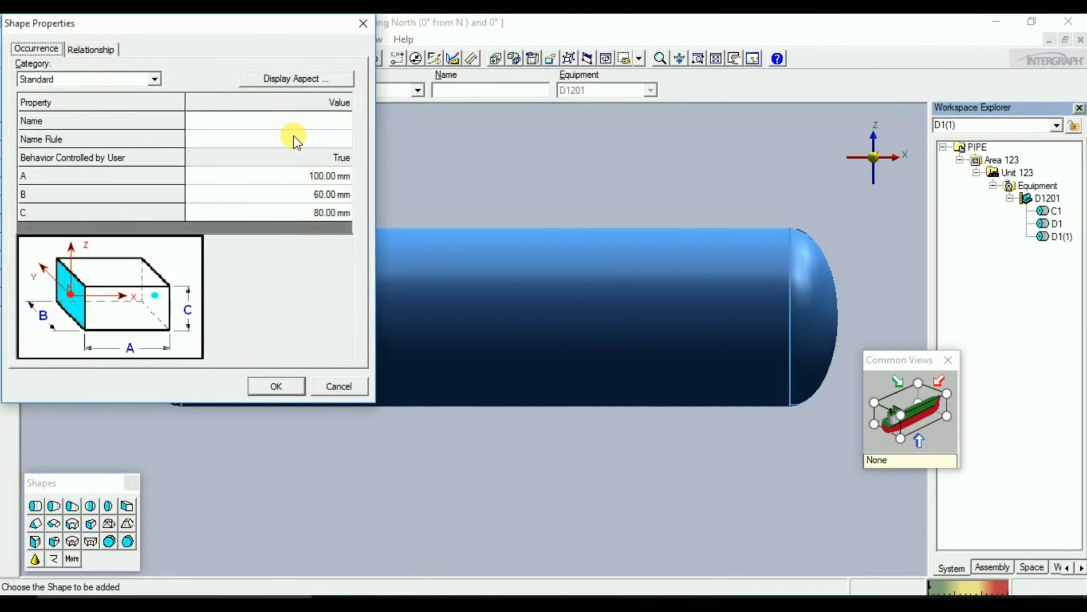
left_click(316, 127)
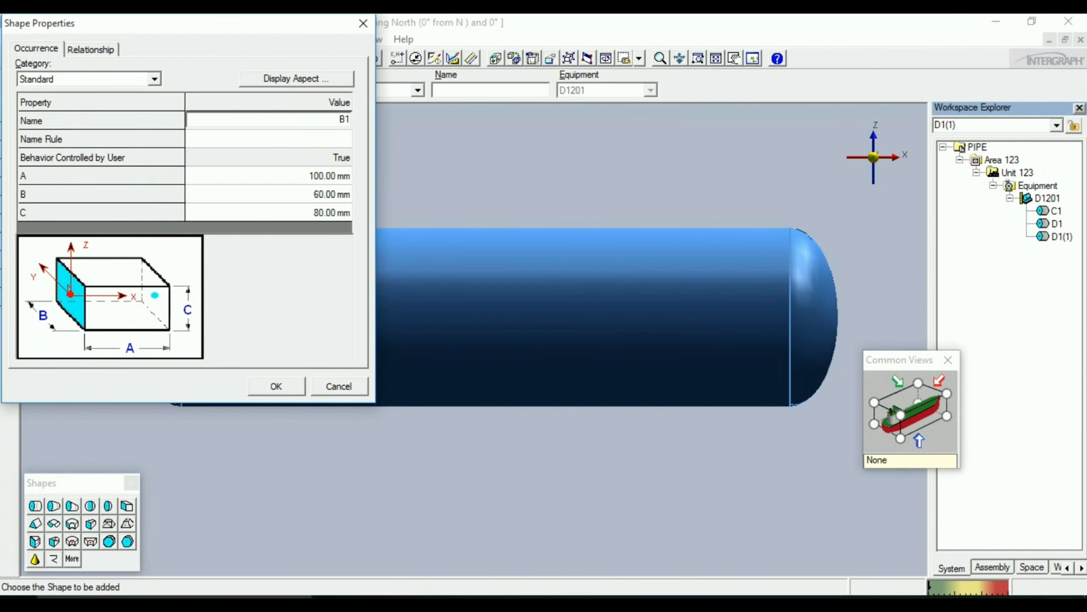
key("Tab")
- Consult the drawing's end view and set box B1's dimension A to 860 mm and B to 1060 mm
left_click(305, 176)
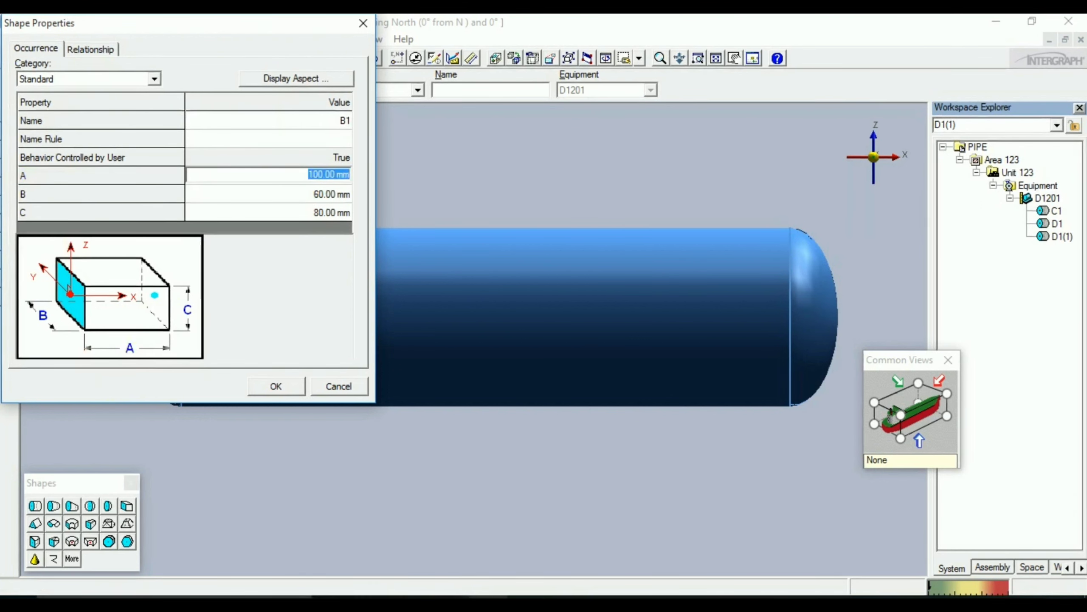
mouse_move(527, 601)
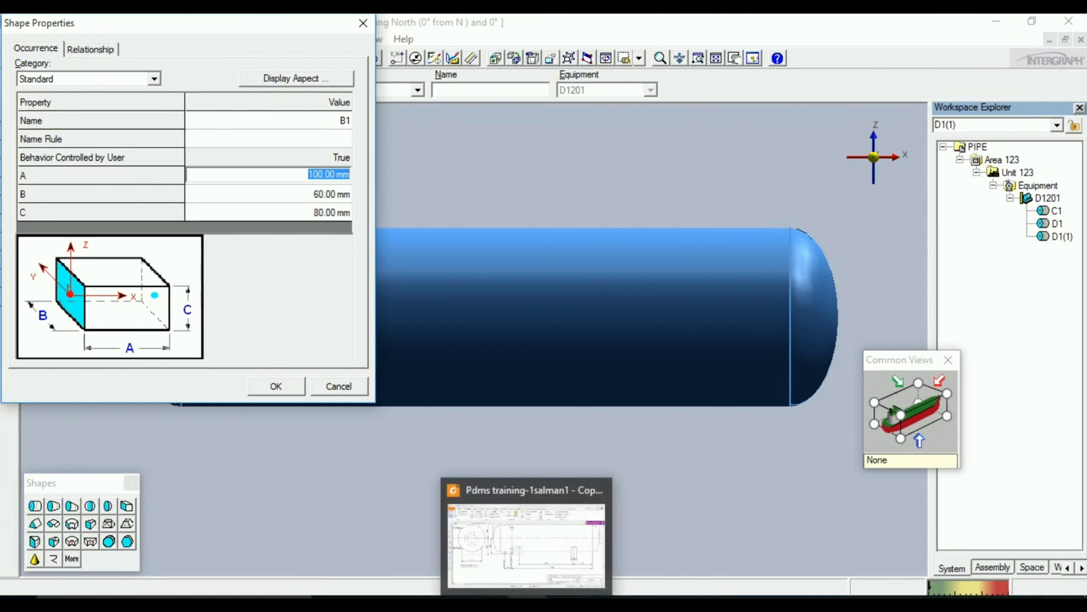
left_click(526, 544)
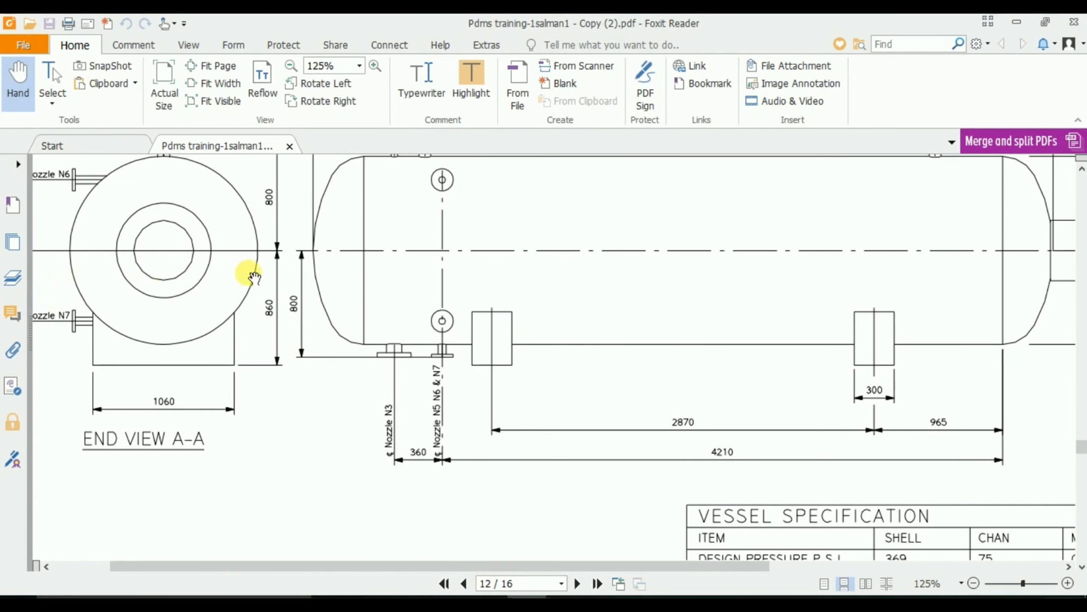
left_click(488, 602)
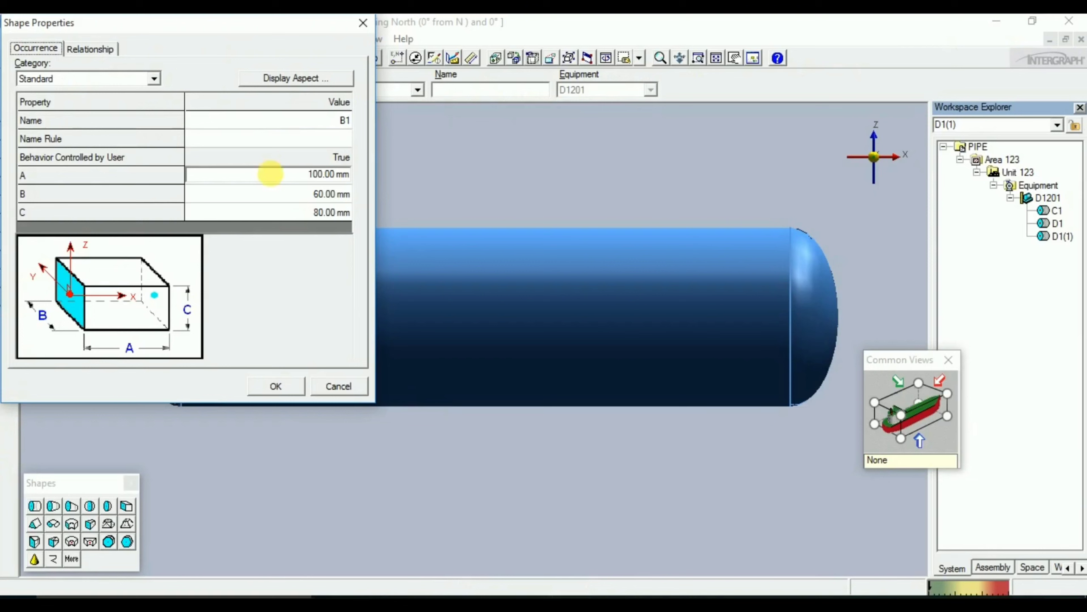
double_click(300, 180)
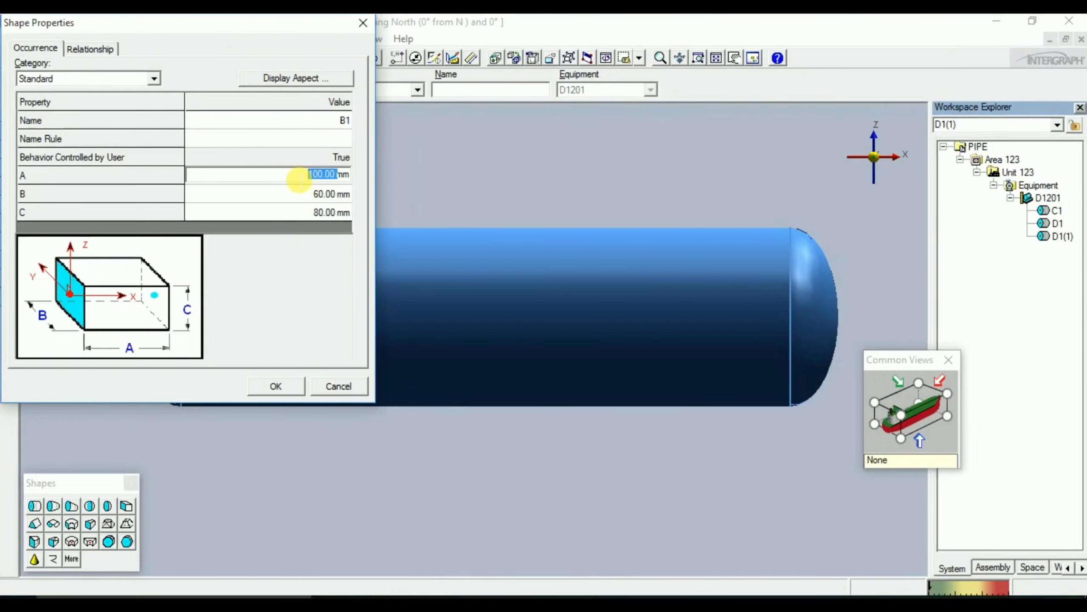
type("860")
key("Tab")
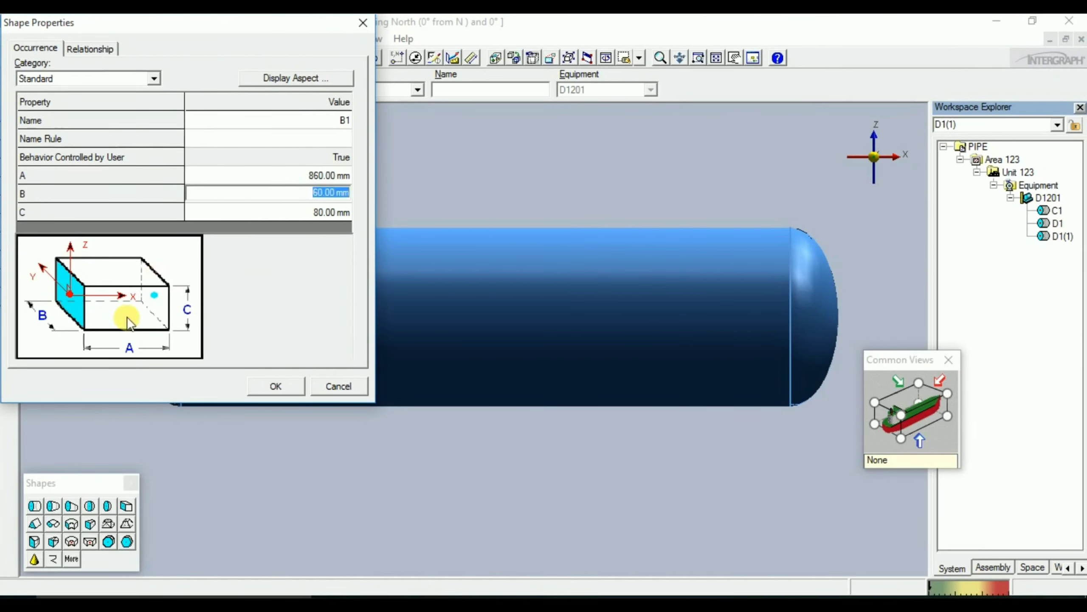
key("alt+Tab")
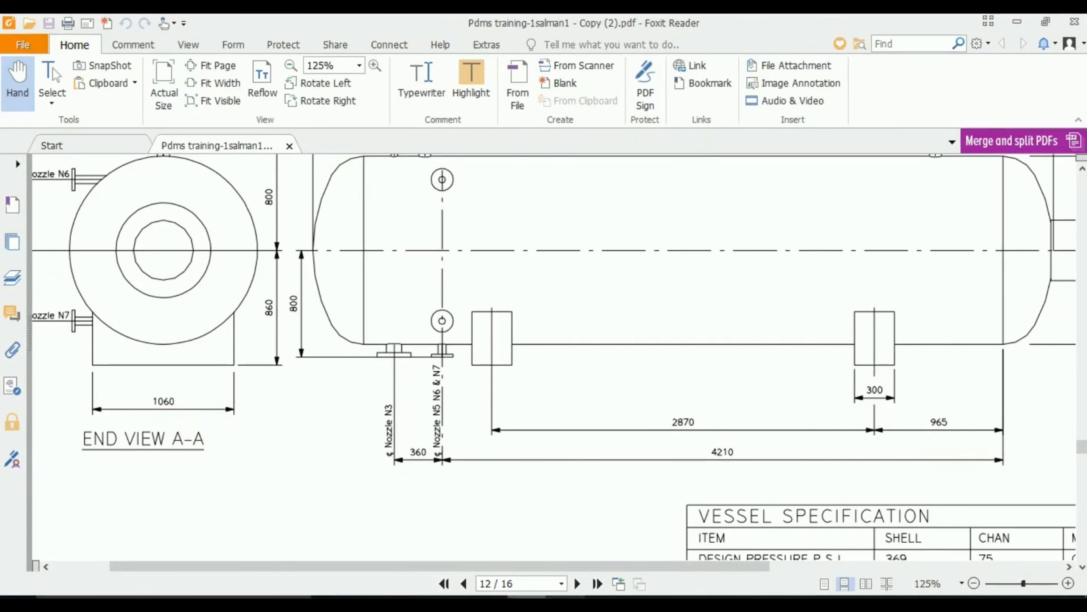
key("alt+Tab")
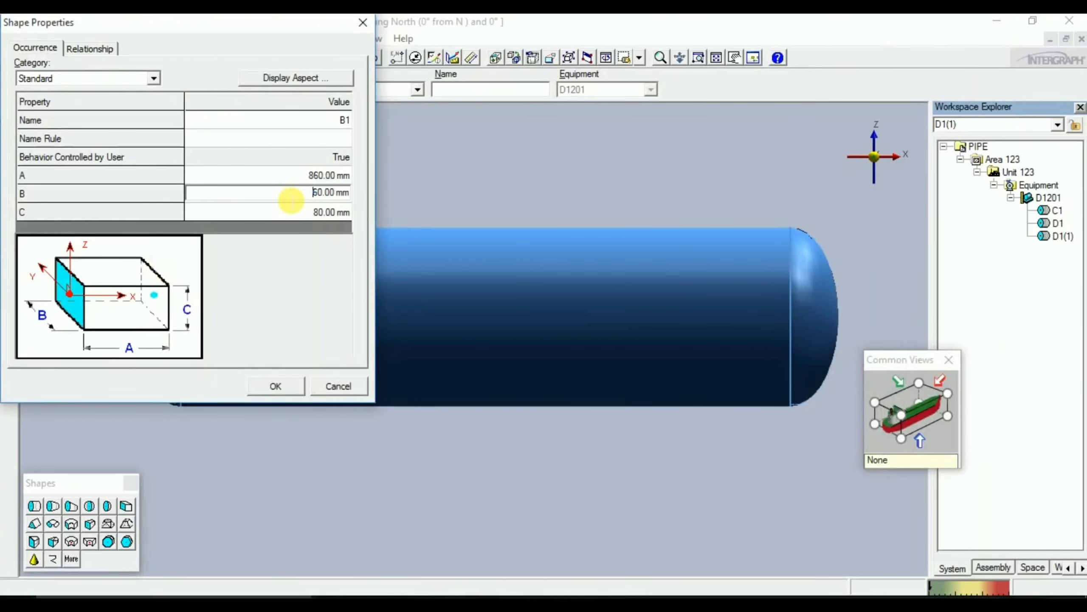
type("1060")
key("Tab")
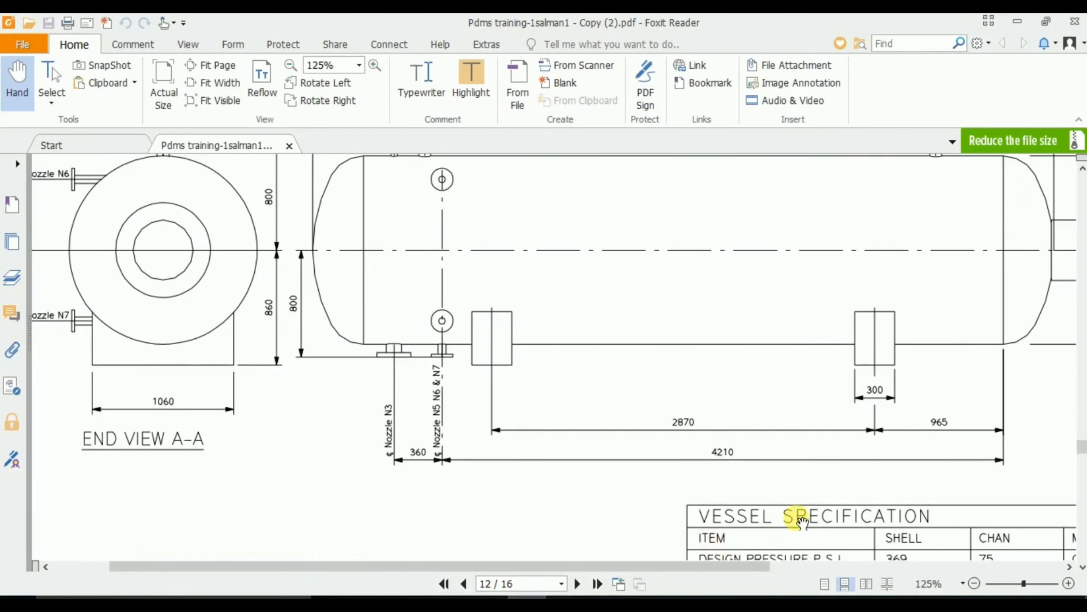
- Consult the support width in the drawing, set box B1's dimension C to 300 mm and accept the shape properties
left_click_drag(877, 400, 612, 401)
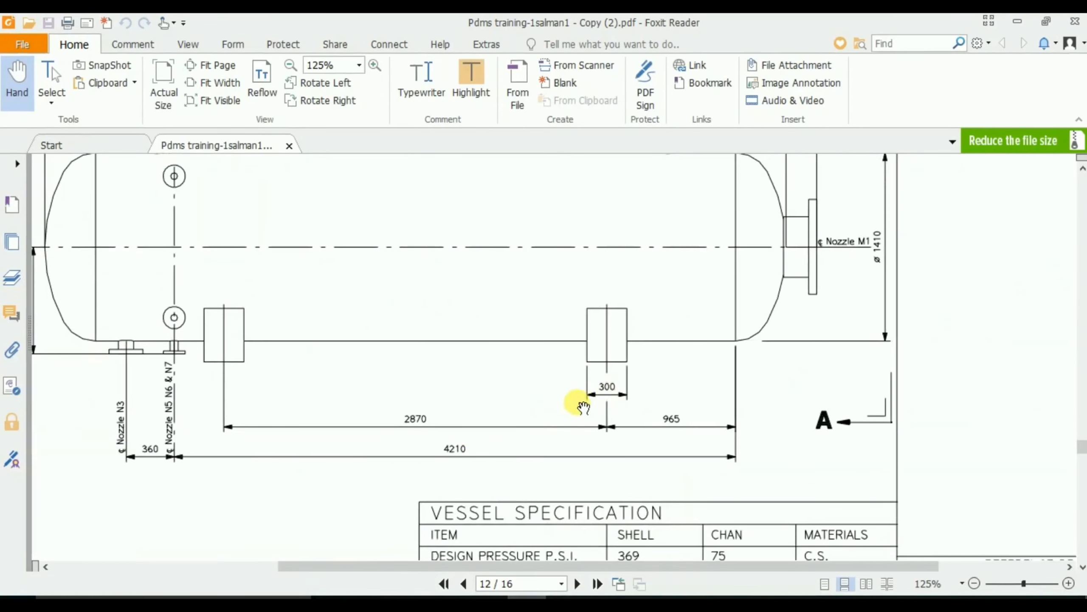
scroll(616, 409, "up", 1, "ctrl")
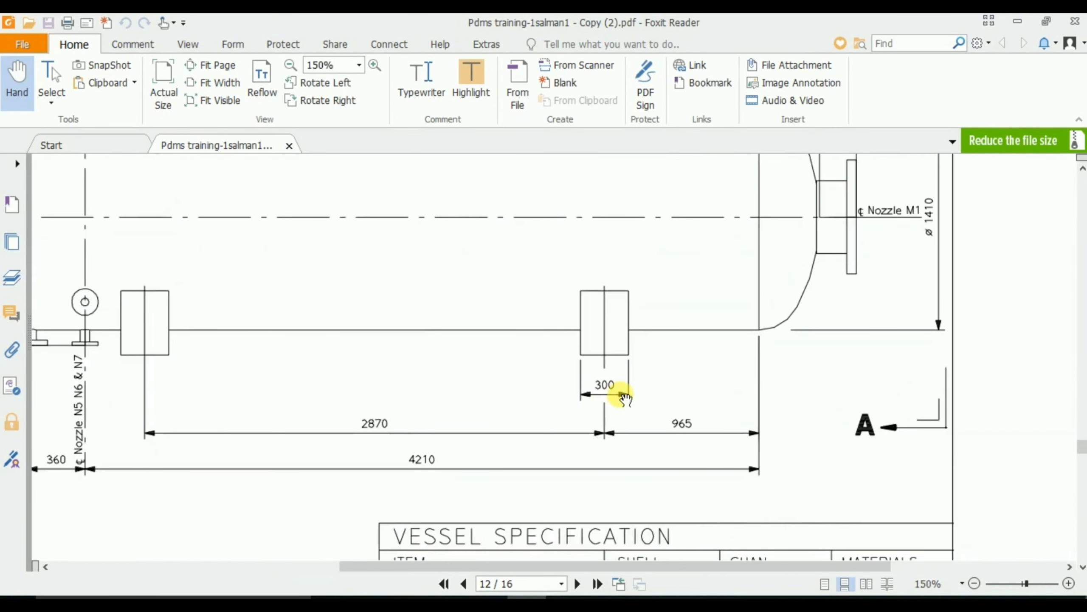
scroll(624, 398, "up", 1, "ctrl")
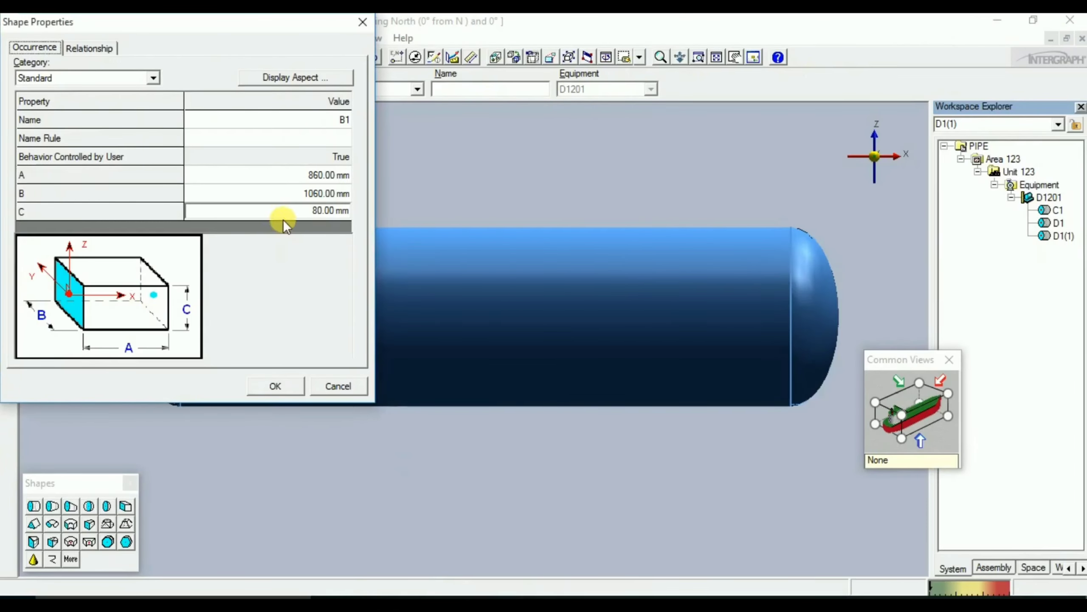
left_click(295, 213)
type("3")
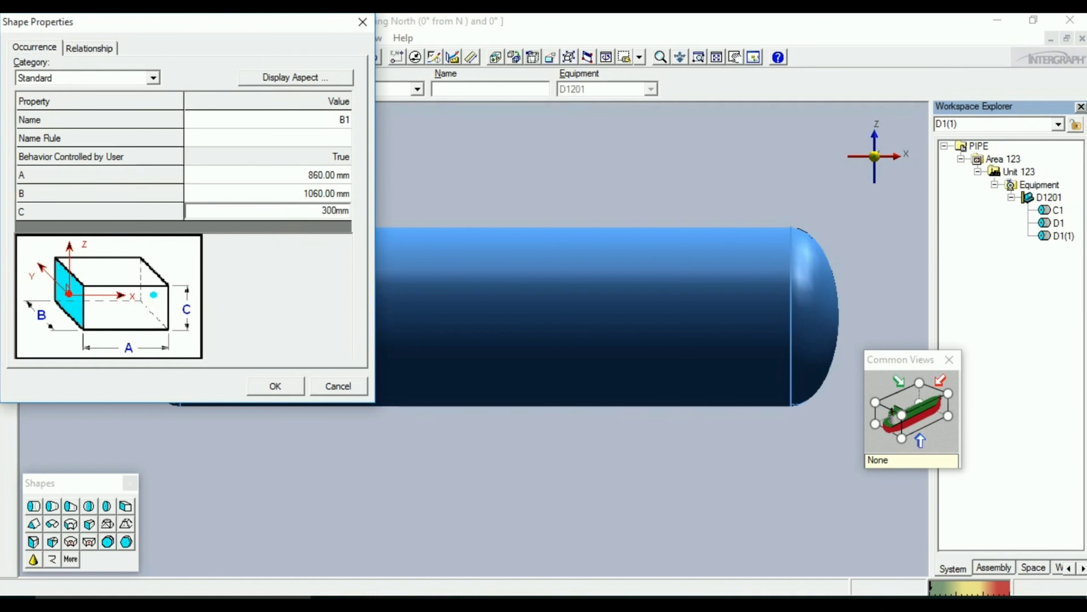
type("00")
key("Return")
left_click(283, 381)
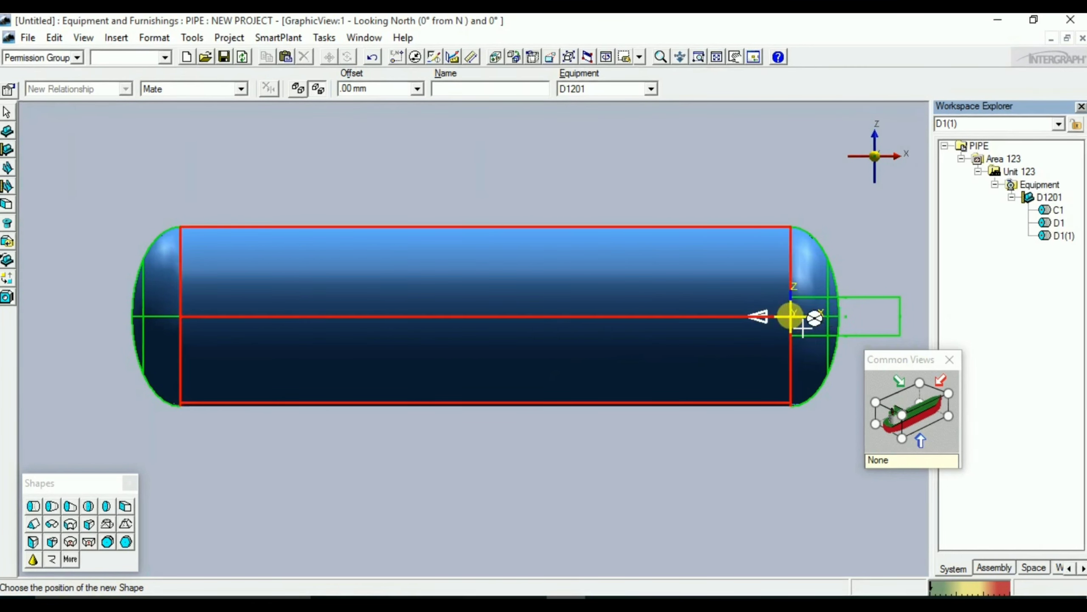
- Place box B1 at the centre of the shell's east end, rotate it to extend vertically downward and check it from the end
left_click(775, 399)
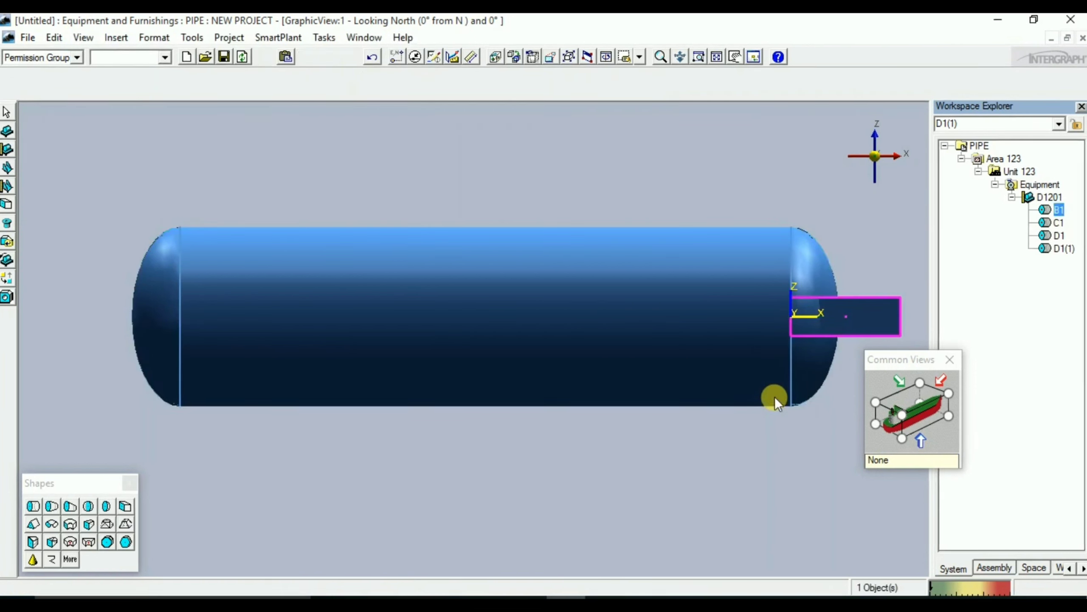
key("Right")
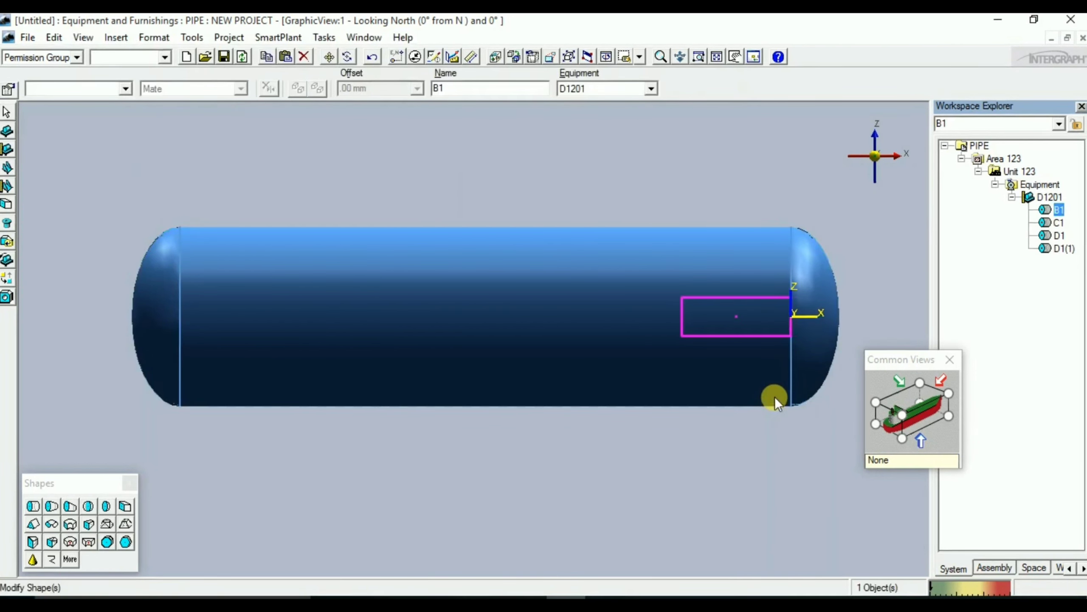
key("Up")
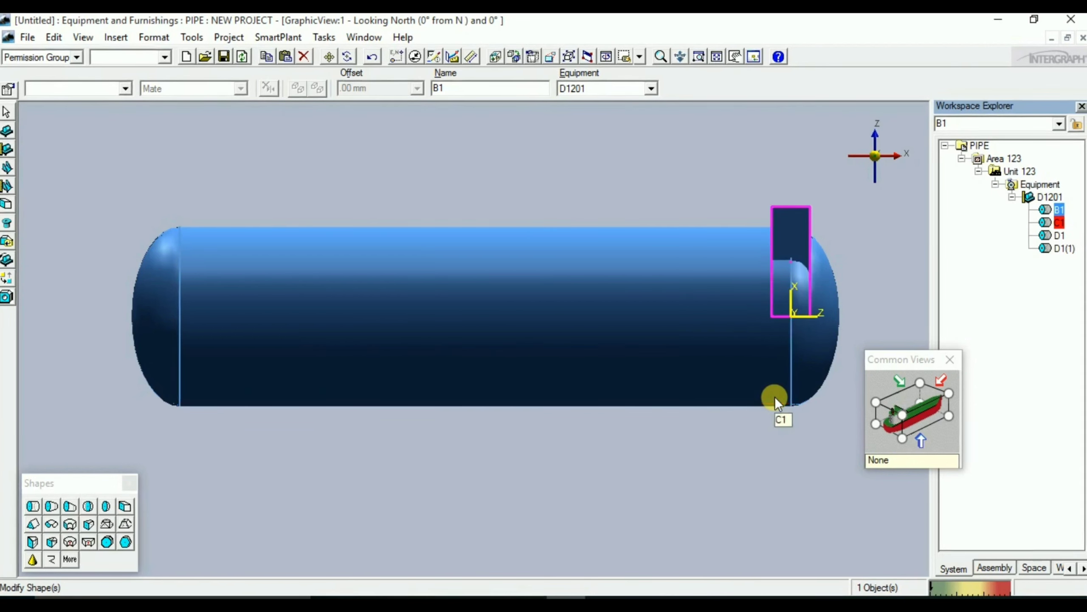
key("Right")
key("Right")
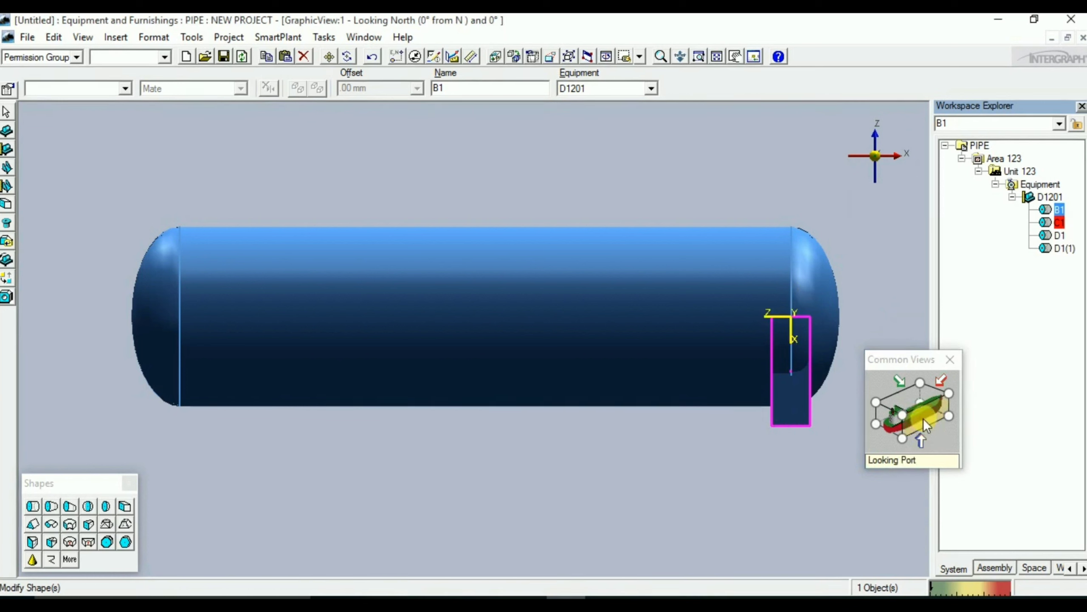
left_click(901, 438)
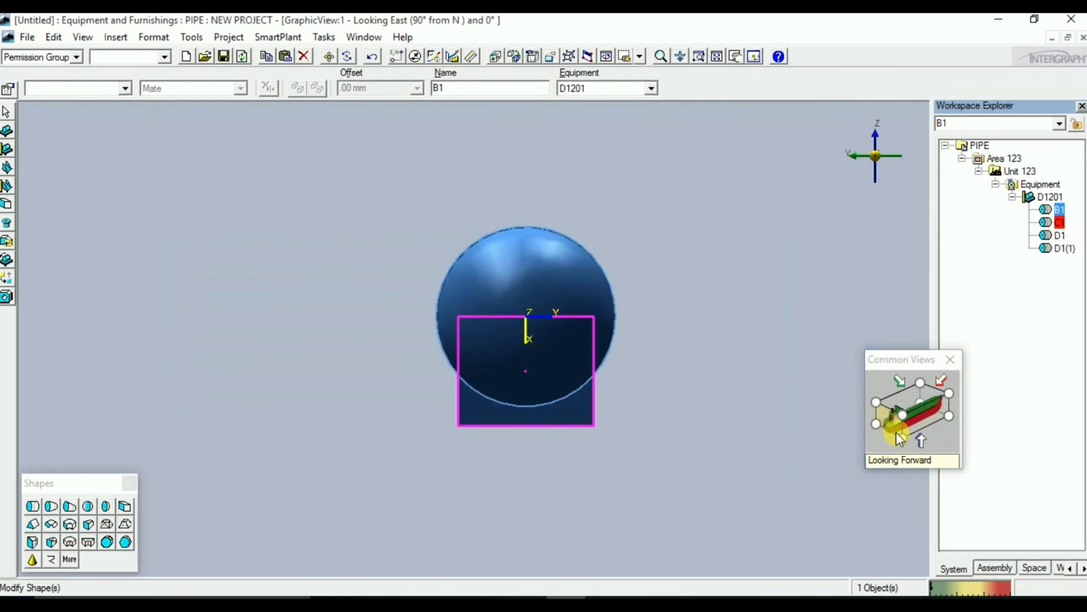
left_click(777, 454)
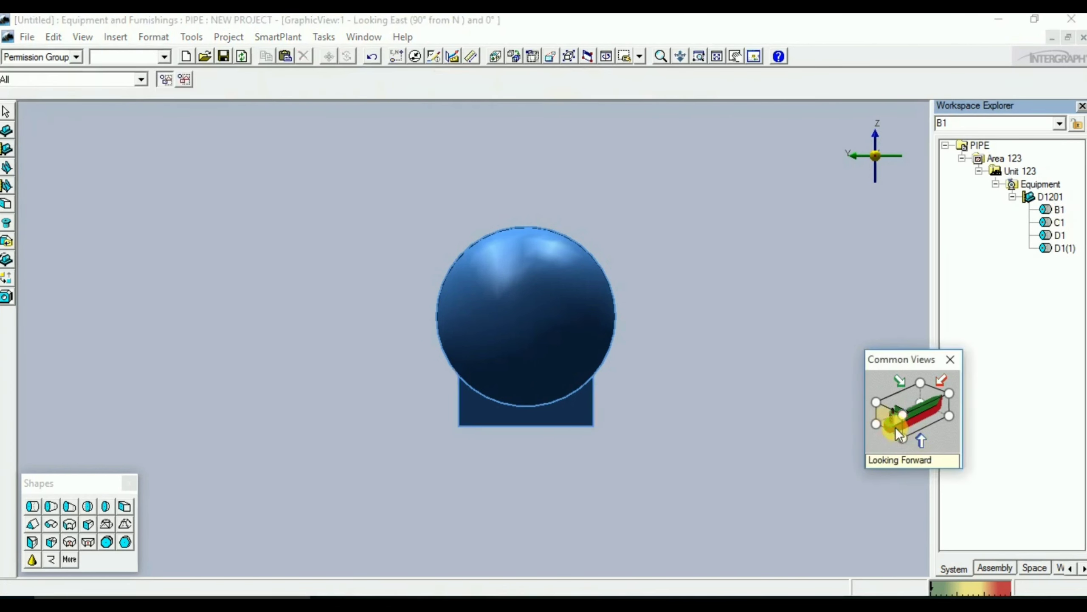
left_click(918, 418)
- Start moving box B1 from the shell's east end and consult the support's offset from that end in the Foxit Reader drawing
left_click(801, 412)
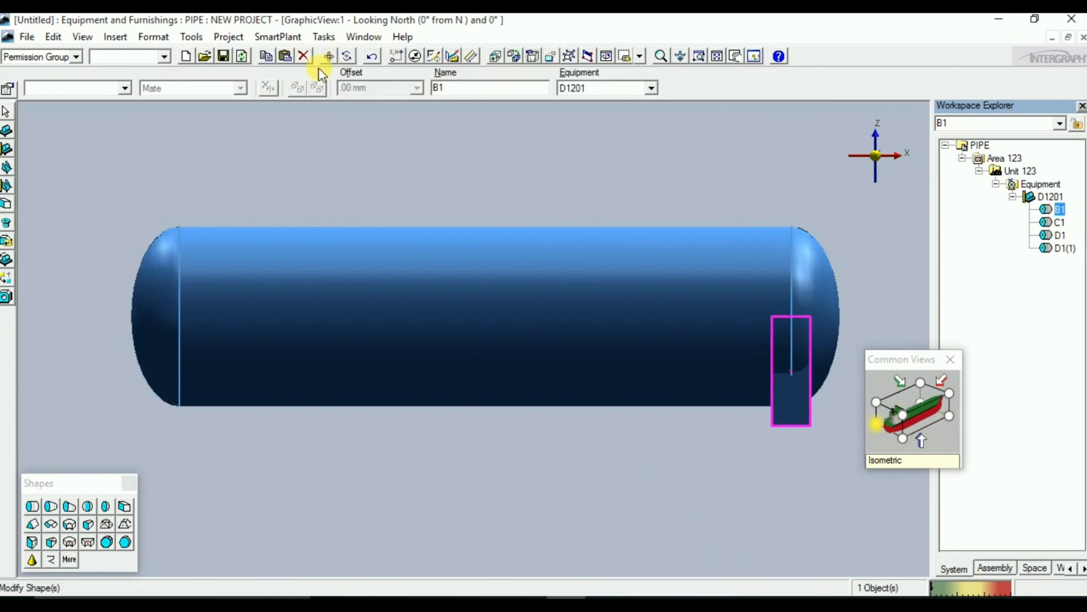
left_click(327, 60)
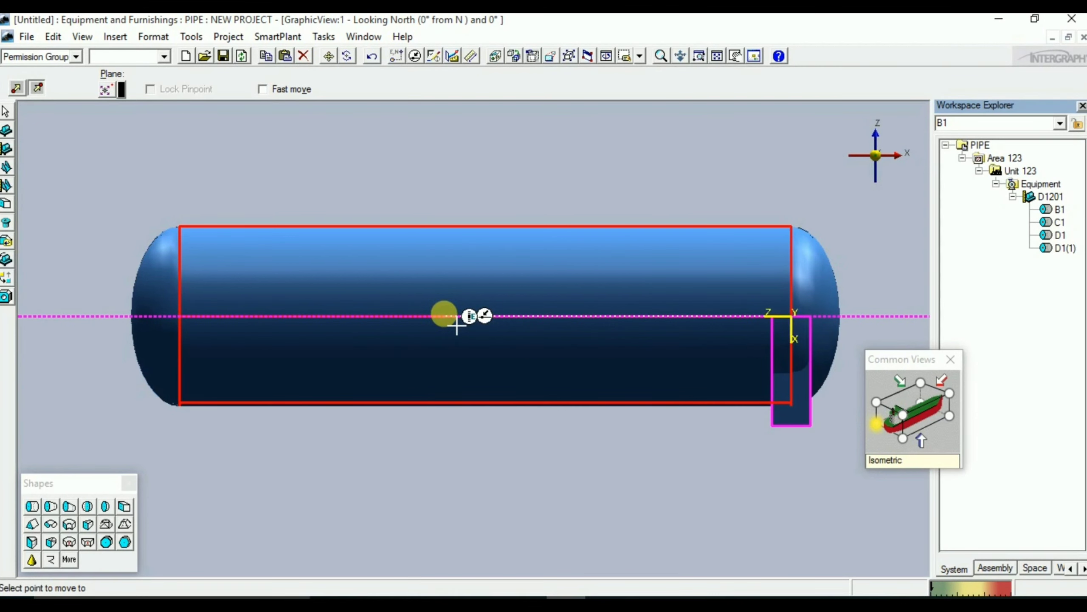
left_click(444, 316)
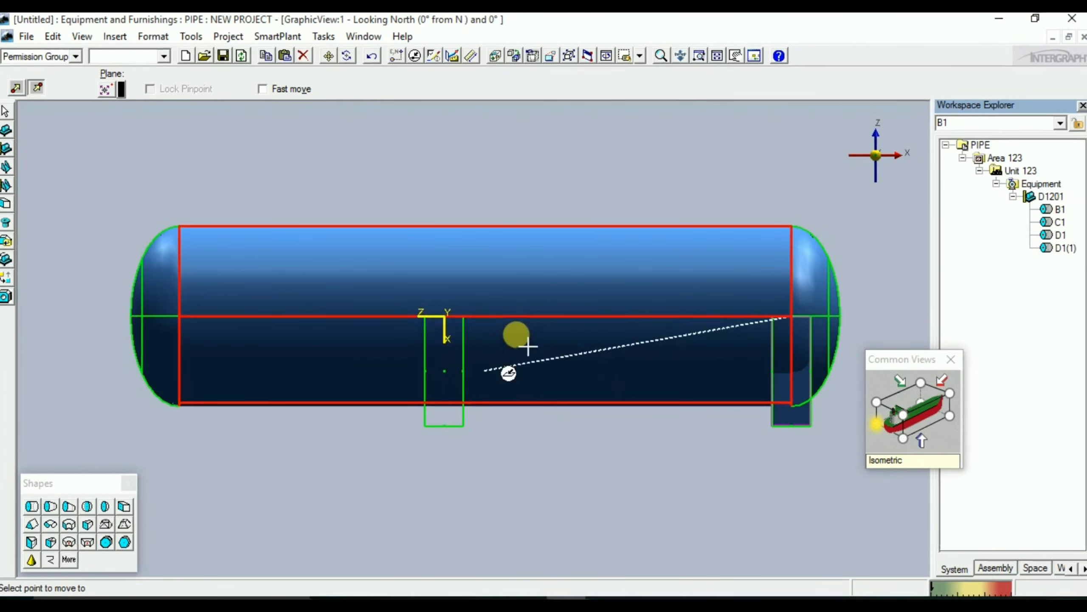
left_click(522, 320)
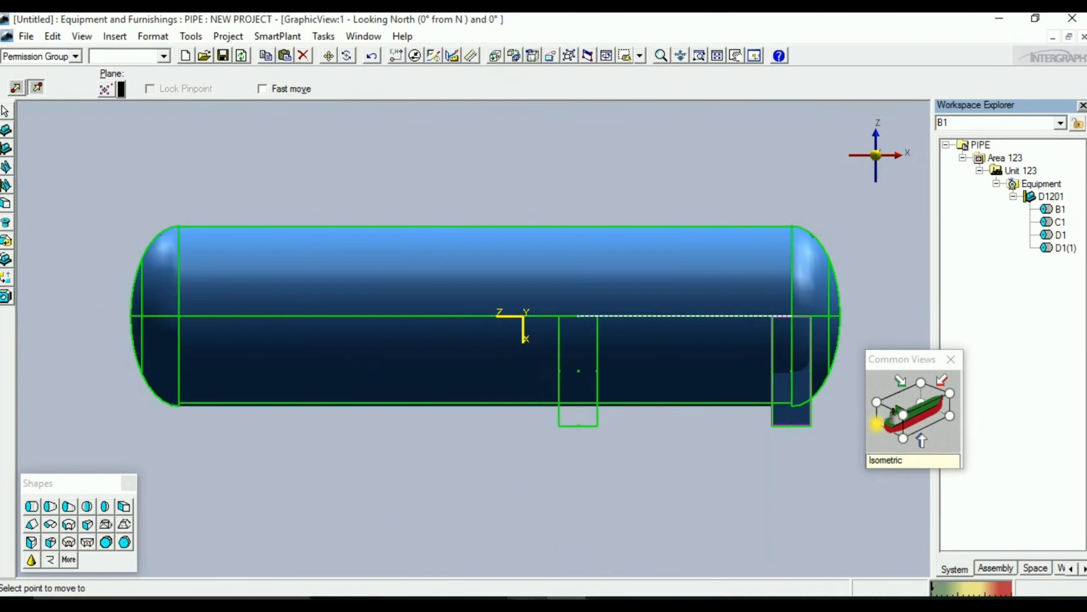
left_click(527, 601)
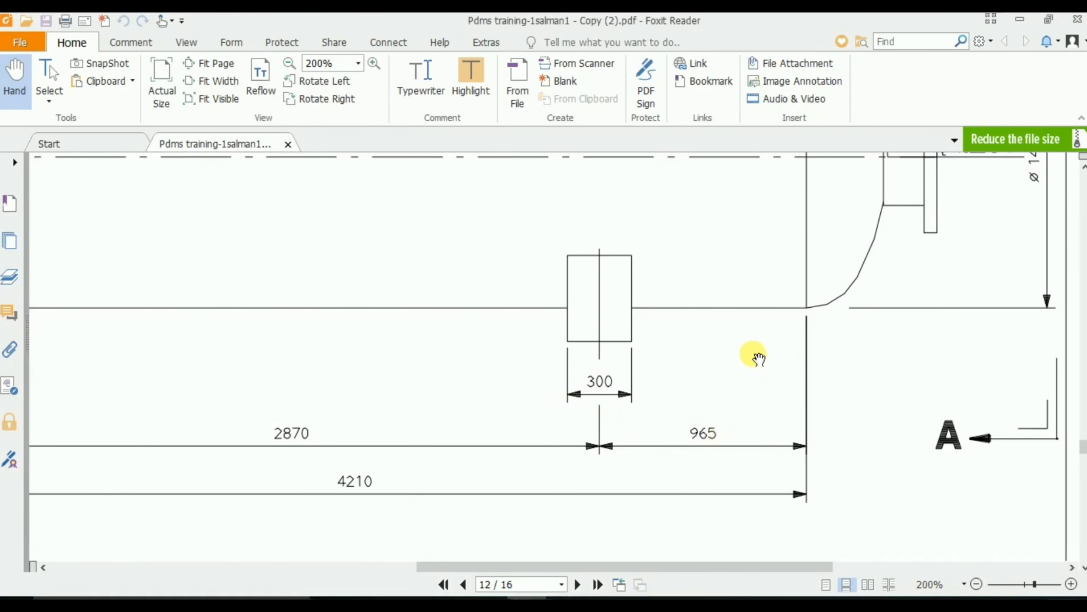
scroll(757, 349, "down", 2, "ctrl")
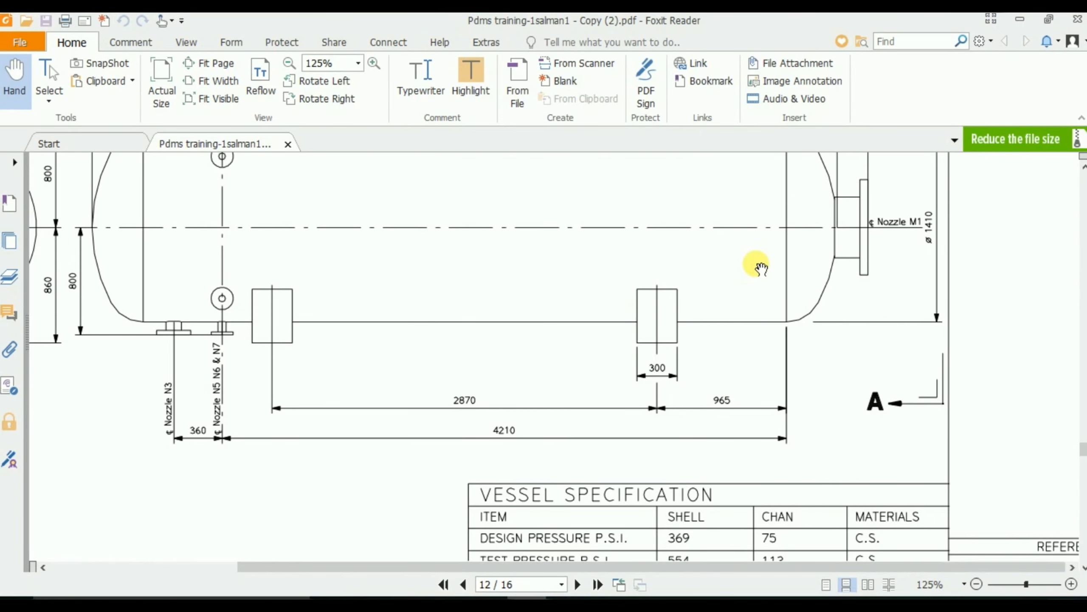
scroll(755, 274, "down", 1, "ctrl")
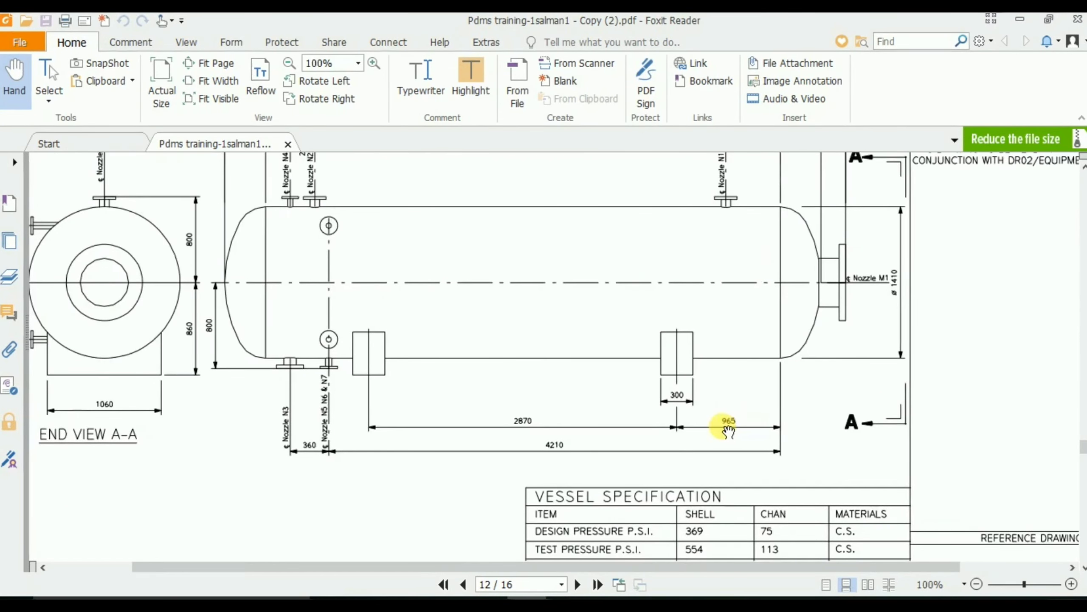
left_click(566, 603)
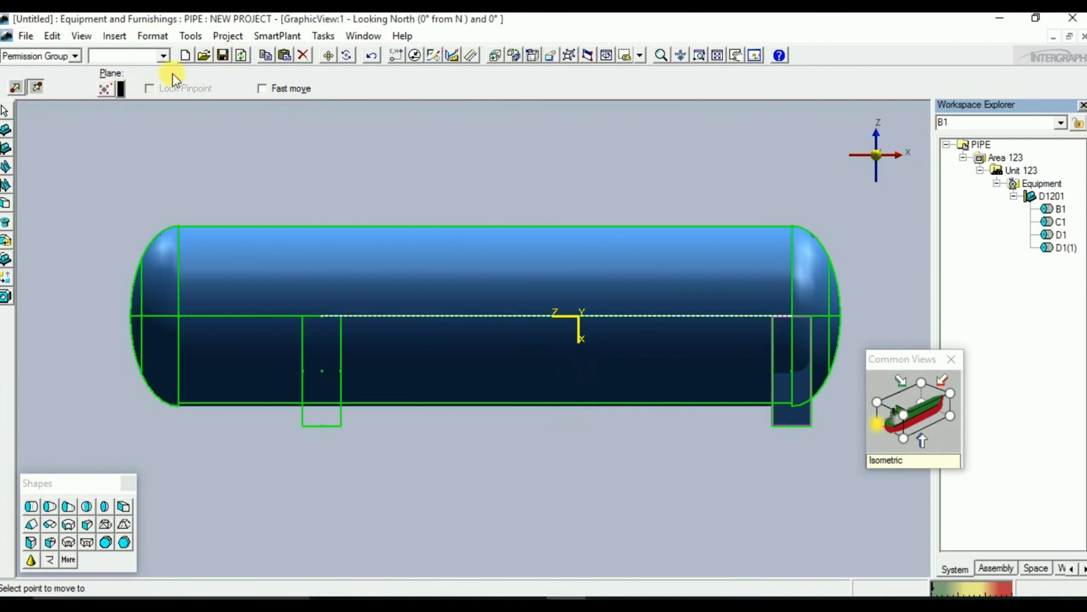
- Set the pinpoint reference at the shell's east end centre and move box B1 to X -965 mm from it
left_click(394, 56)
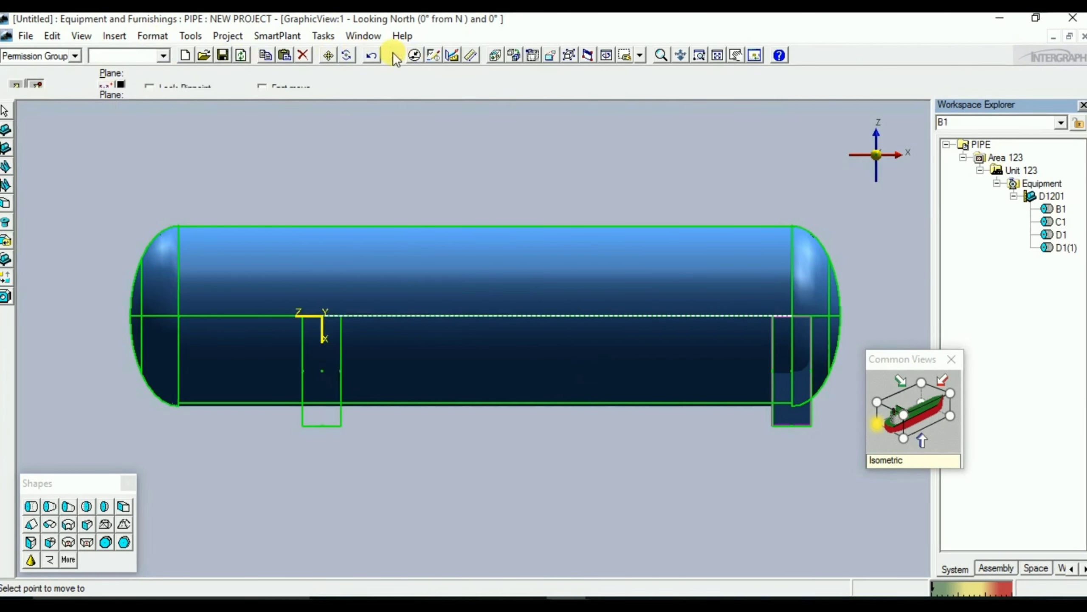
left_click(34, 75)
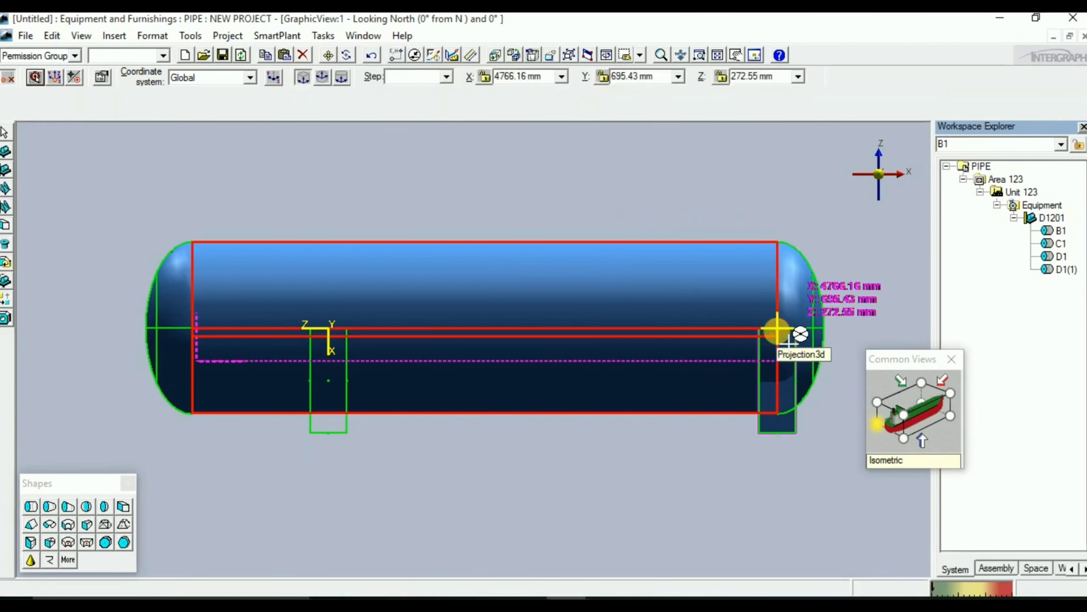
left_click(777, 331)
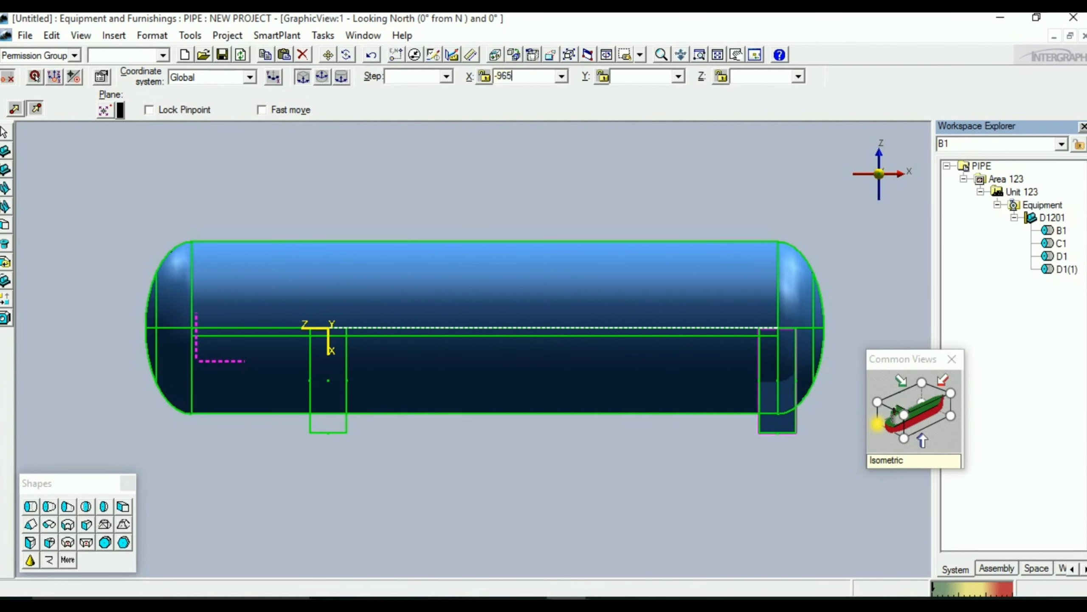
left_click(510, 77)
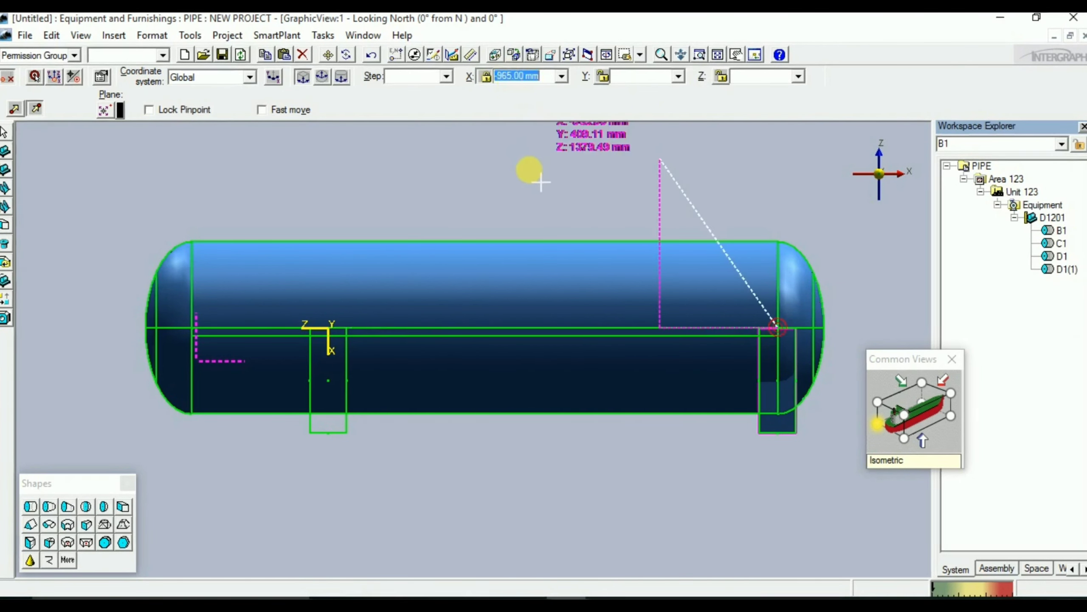
left_click(546, 341)
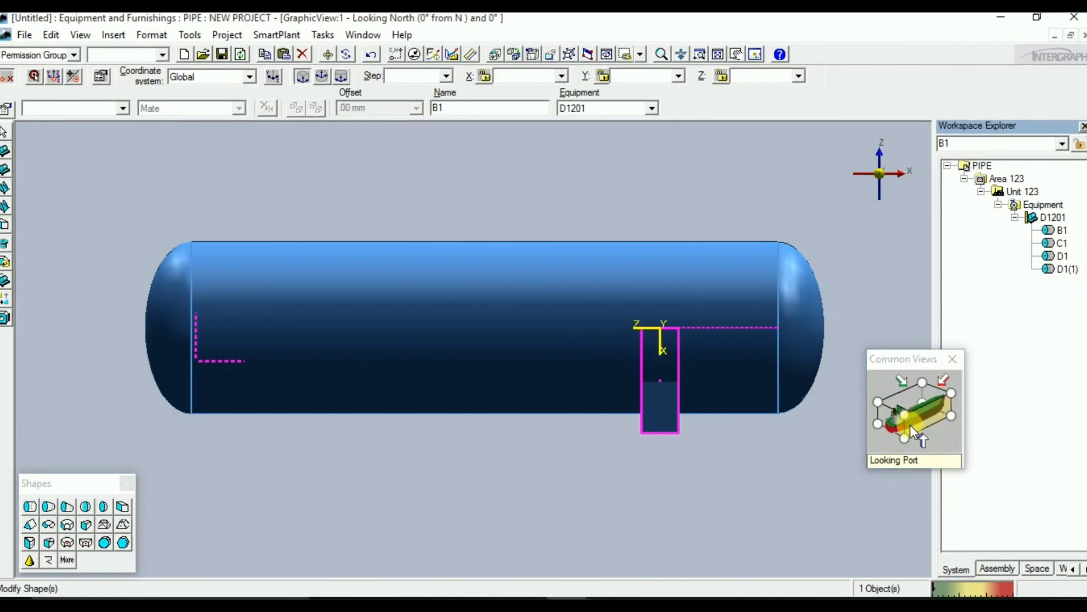
left_click(911, 424)
left_click(911, 419)
left_click(824, 455)
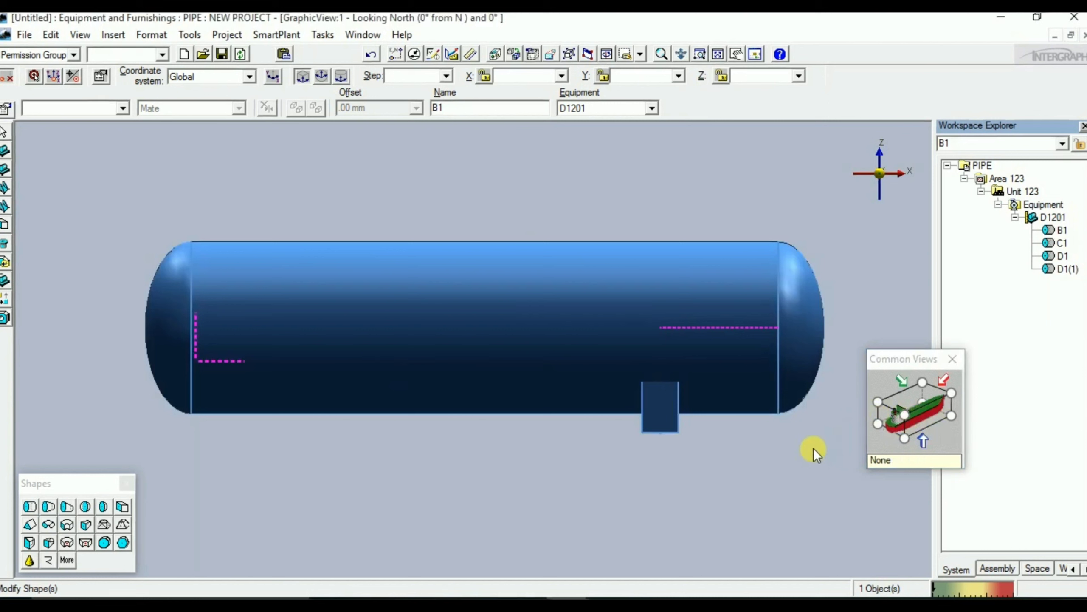
- Copy box B1 using its bottom-edge midpoint as reference and pinpoint origin, and paste it into equipment D1201
left_click(664, 423)
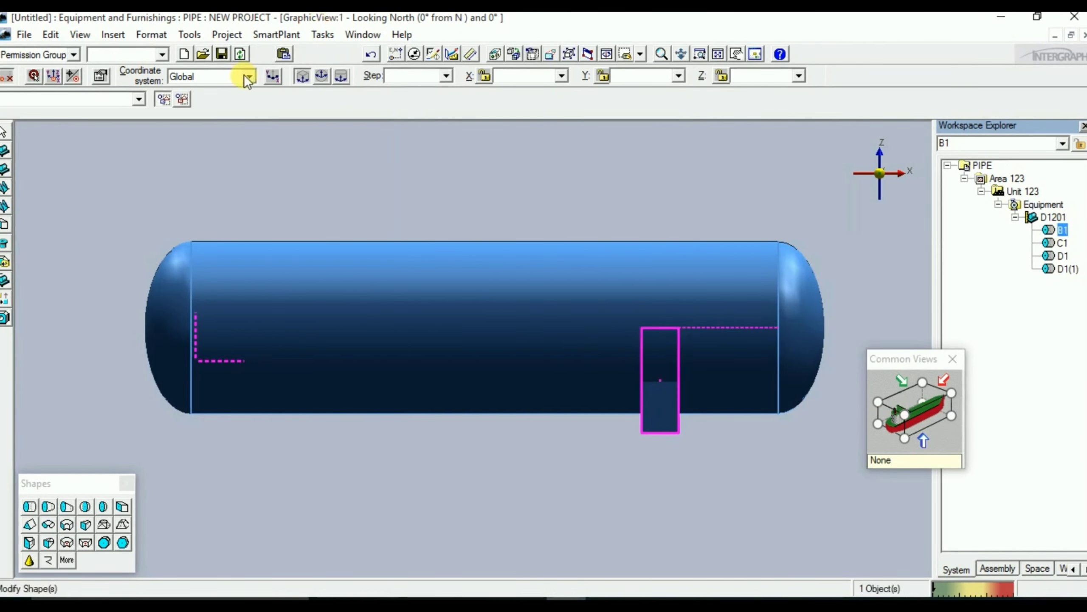
left_click(266, 53)
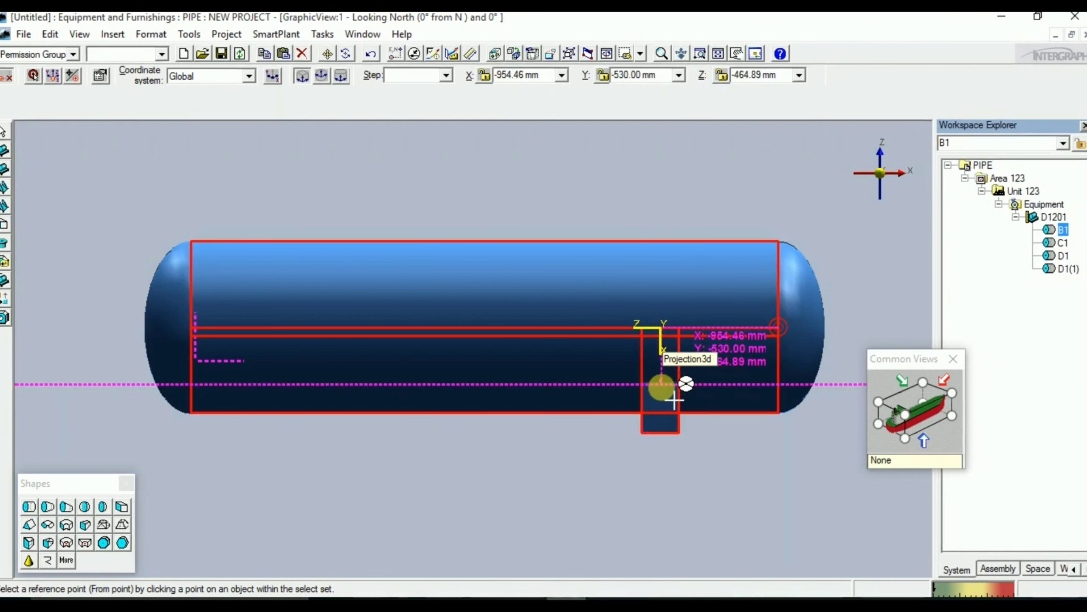
left_click(671, 446)
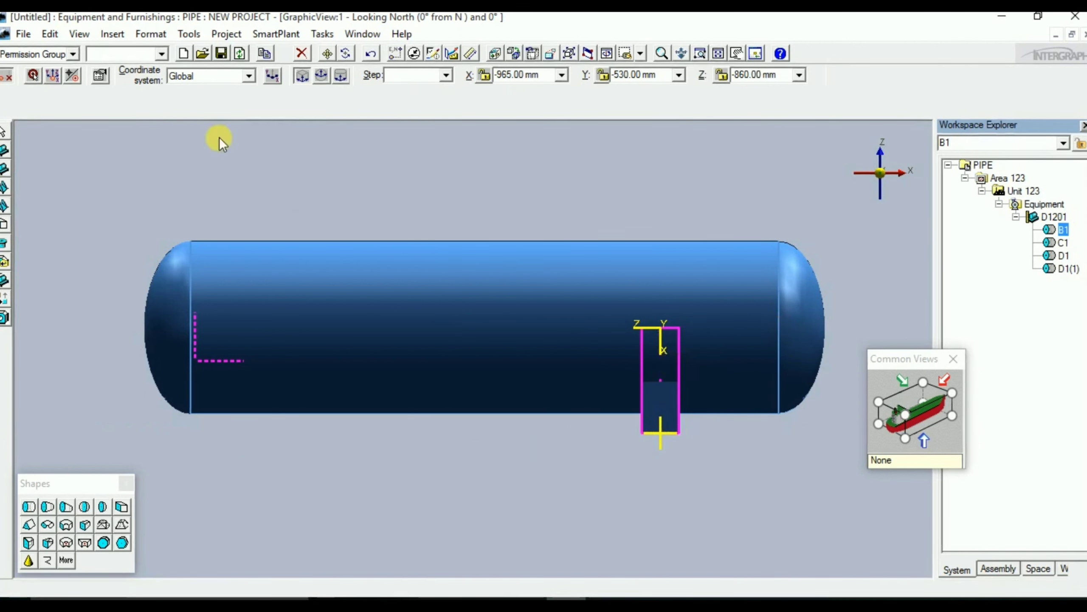
left_click(35, 76)
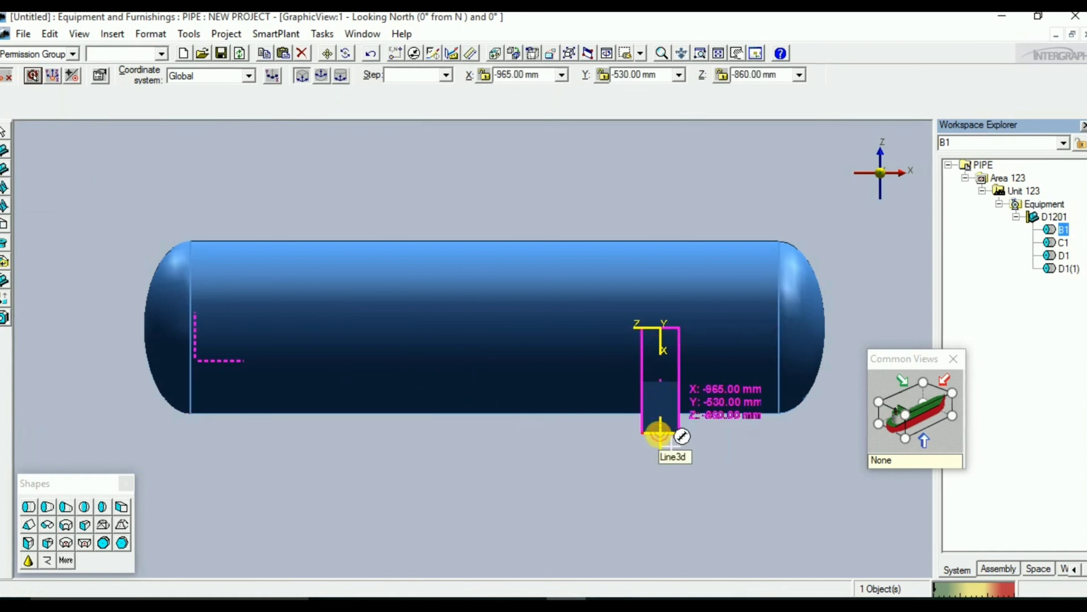
left_click(659, 434)
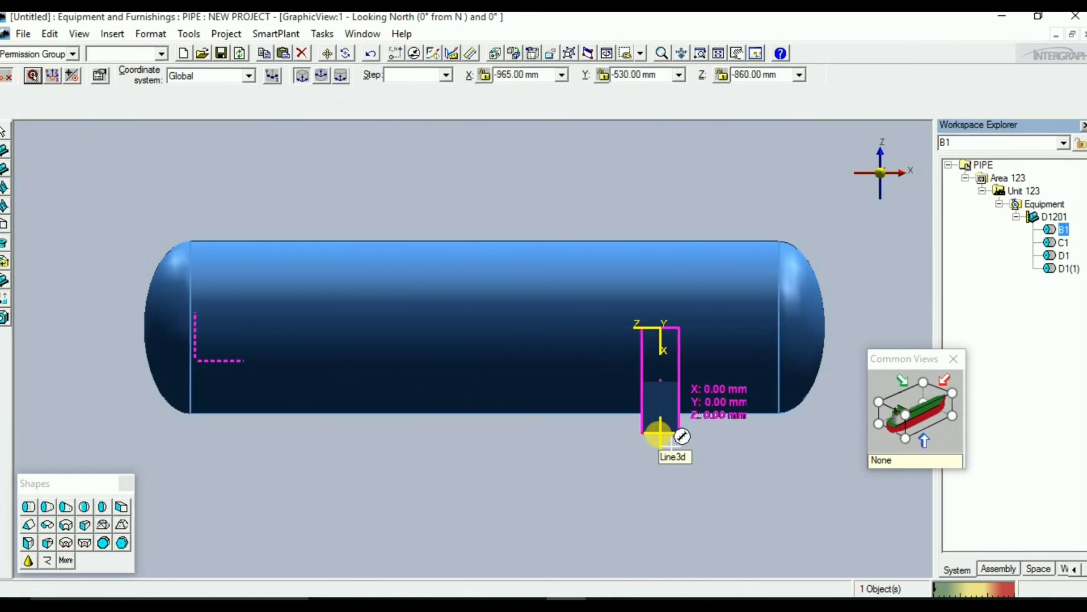
left_click(283, 51)
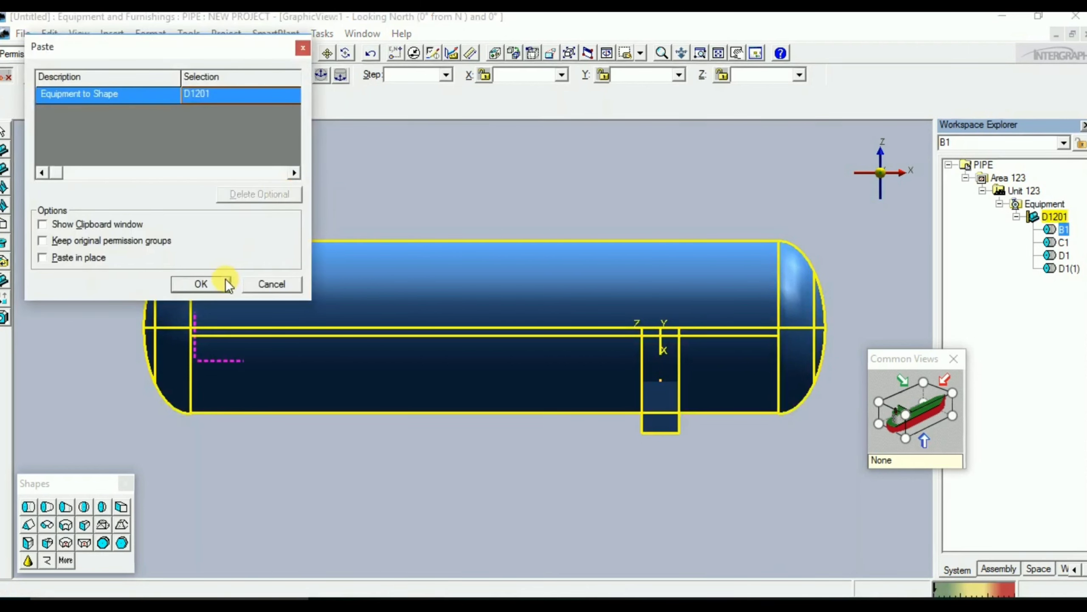
left_click(222, 283)
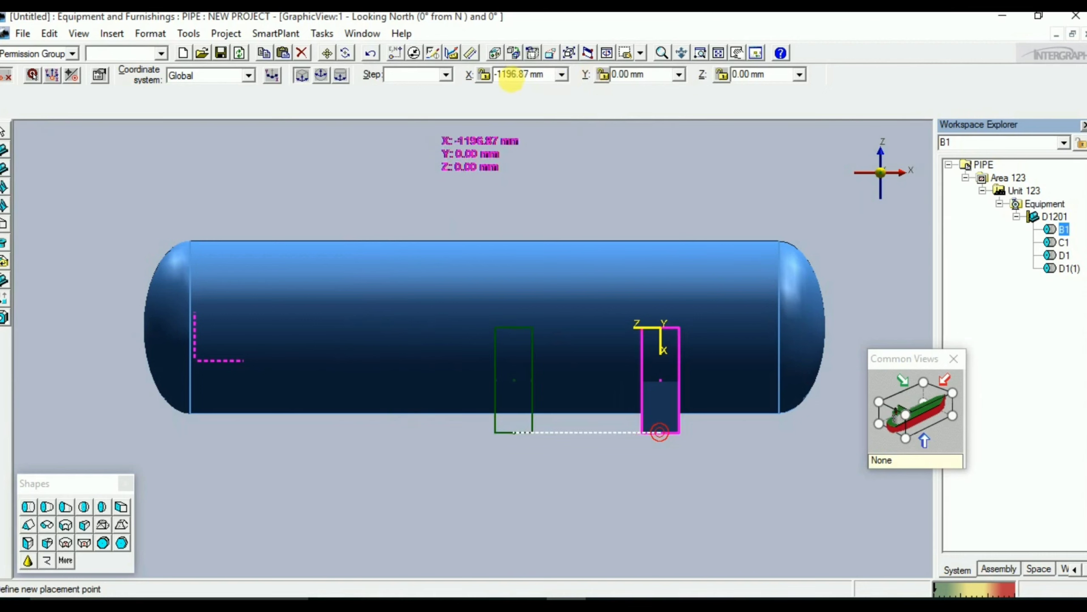
- Consult the support spacing in the Foxit Reader drawing and place the copied box at X -2870 mm from B1
key("alt+Tab")
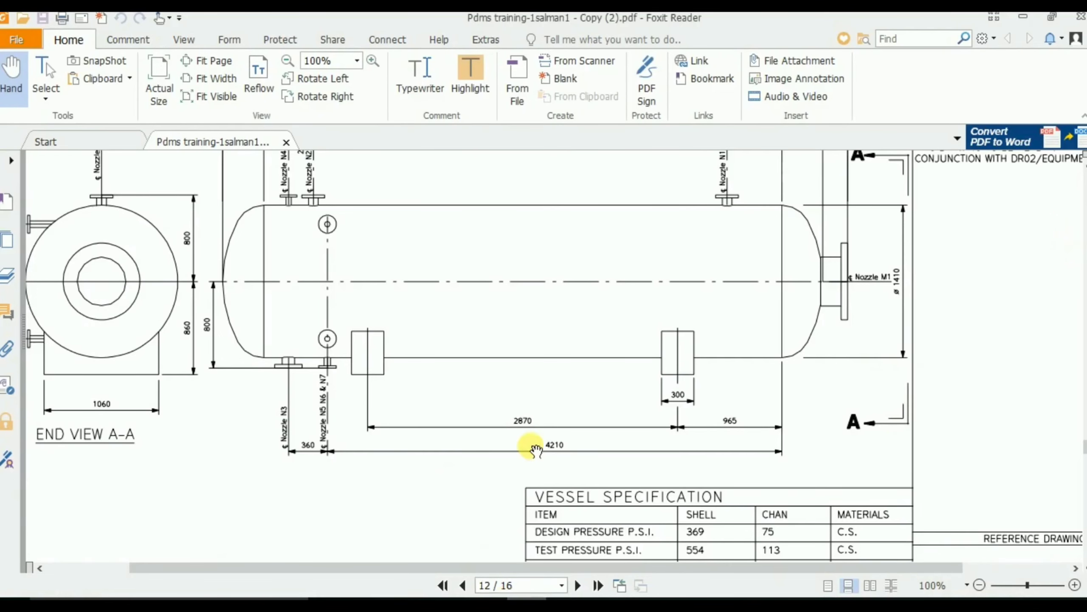
scroll(535, 434, "up", 2, "ctrl")
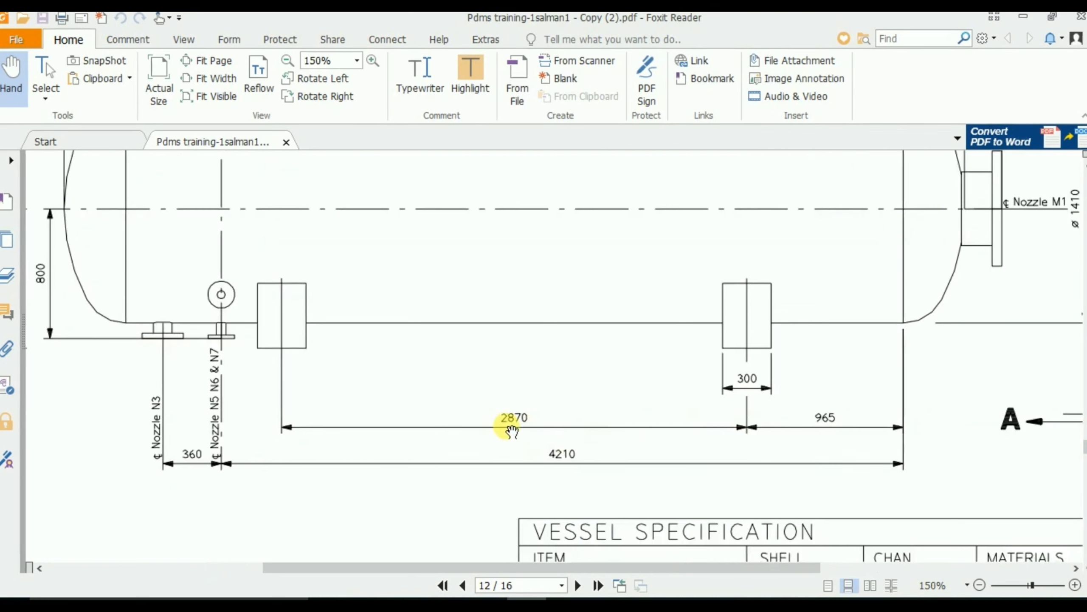
key("alt+Tab")
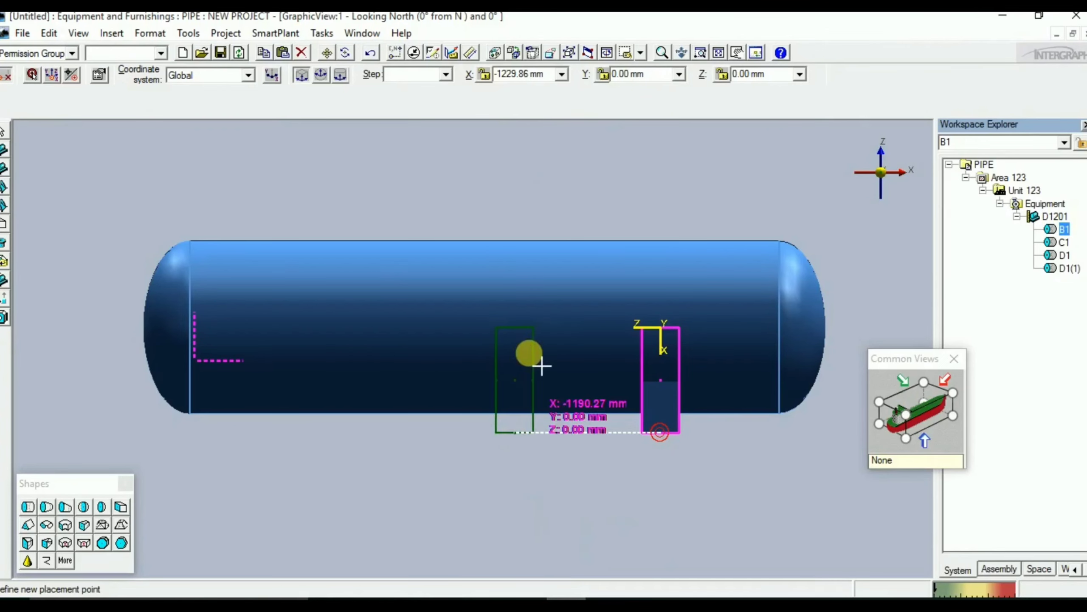
left_click(531, 74)
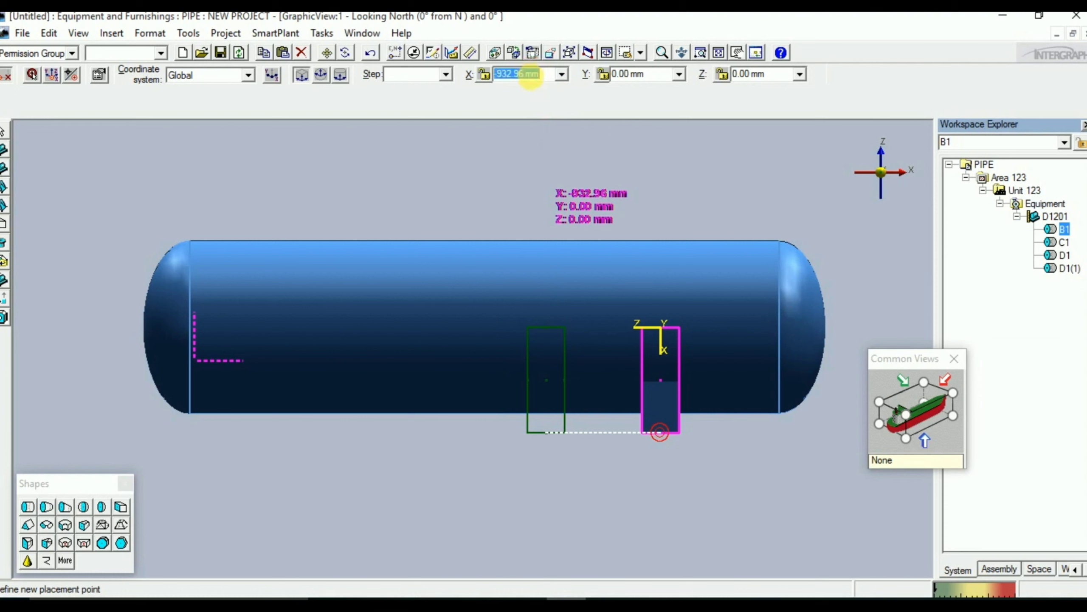
key("BackSpace")
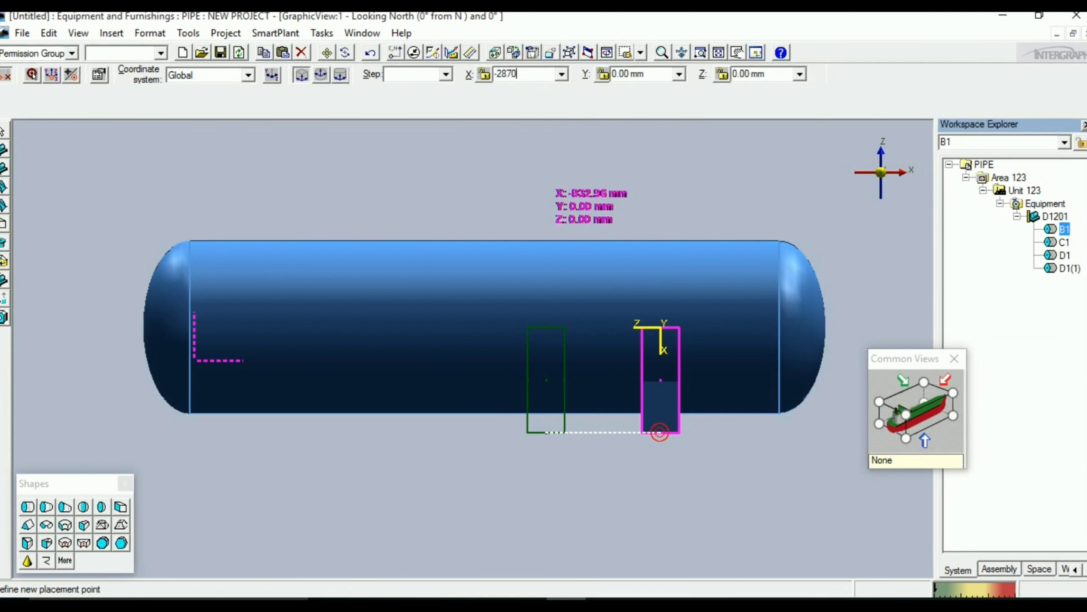
key("Return")
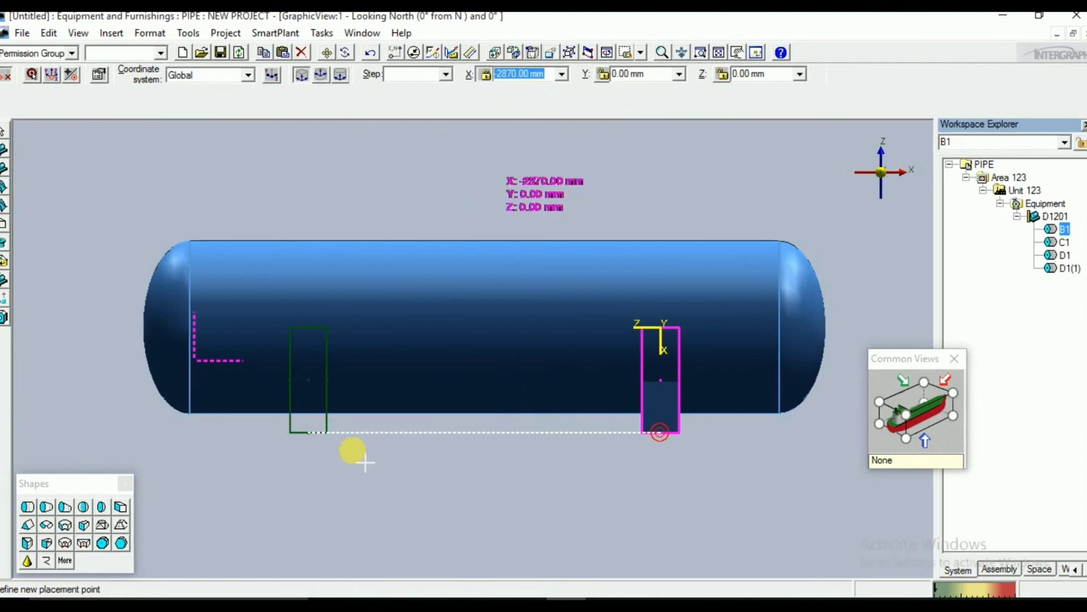
left_click(367, 474)
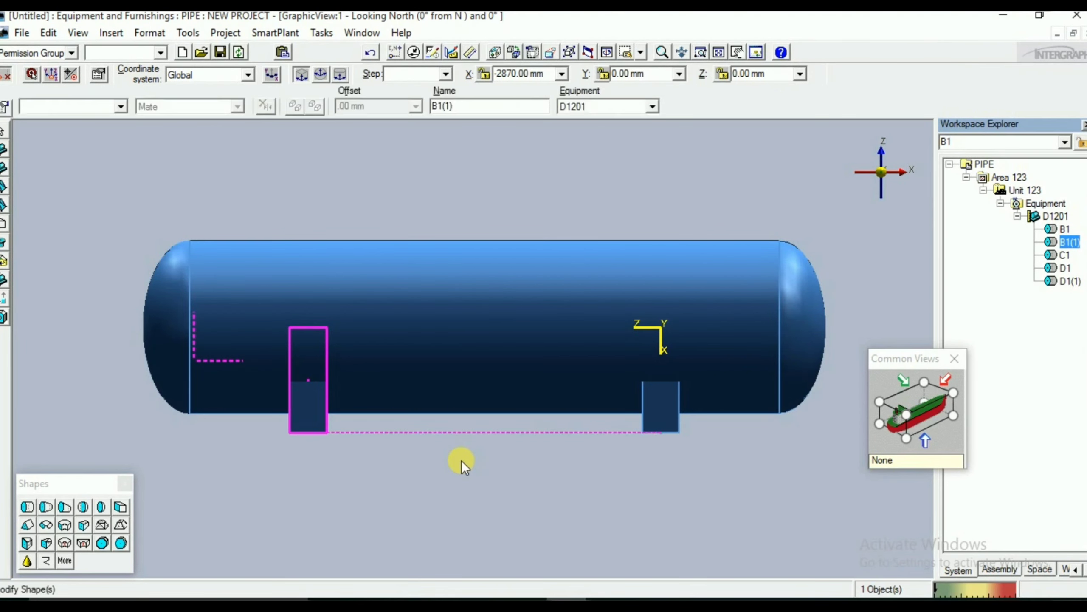
left_click(908, 416)
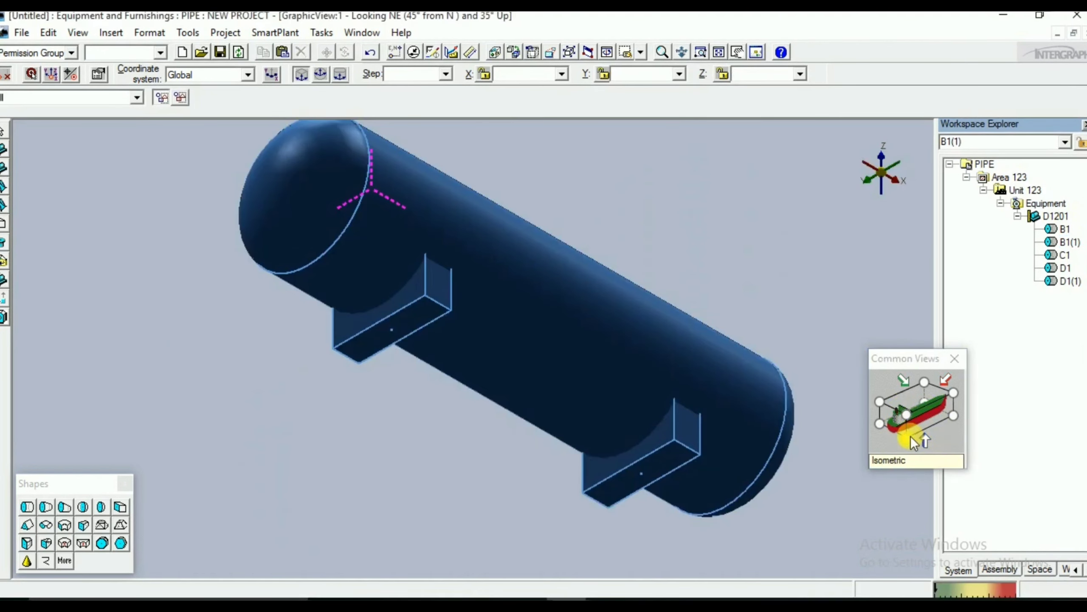
- Inspect the vessel and its two supports from the east, north, top, bottom and isometric directions, ending on the north view
left_click(899, 426)
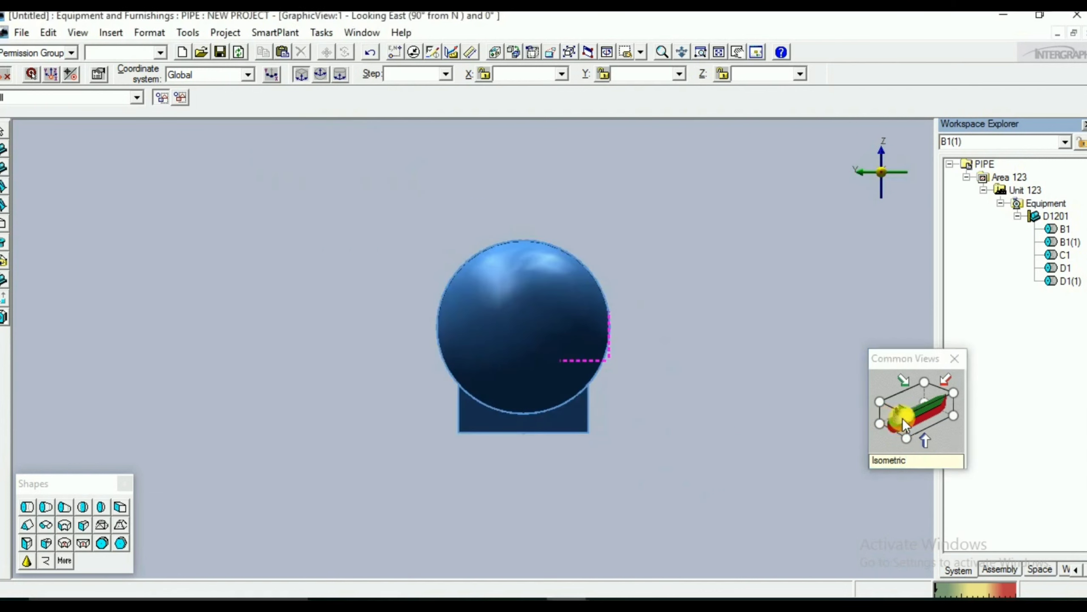
left_click(933, 422)
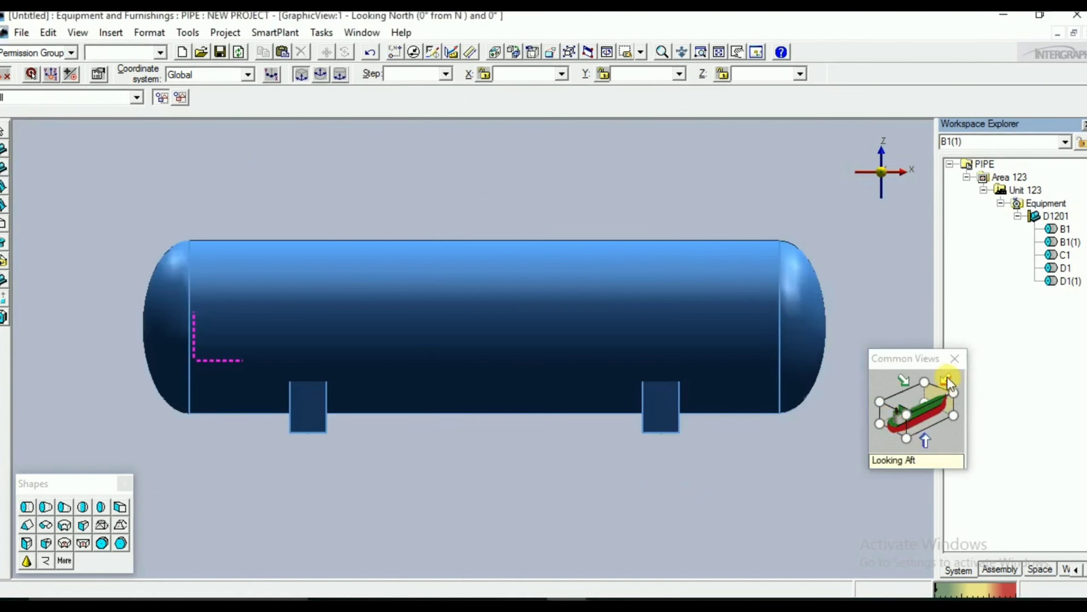
left_click(947, 376)
left_click(919, 423)
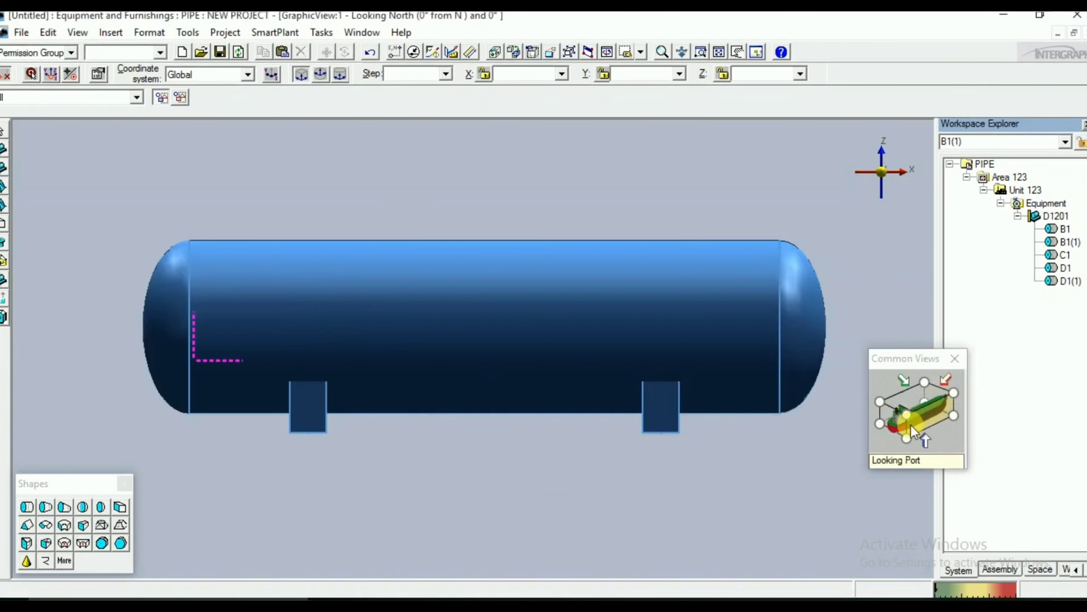
scroll(535, 343, "down", 1)
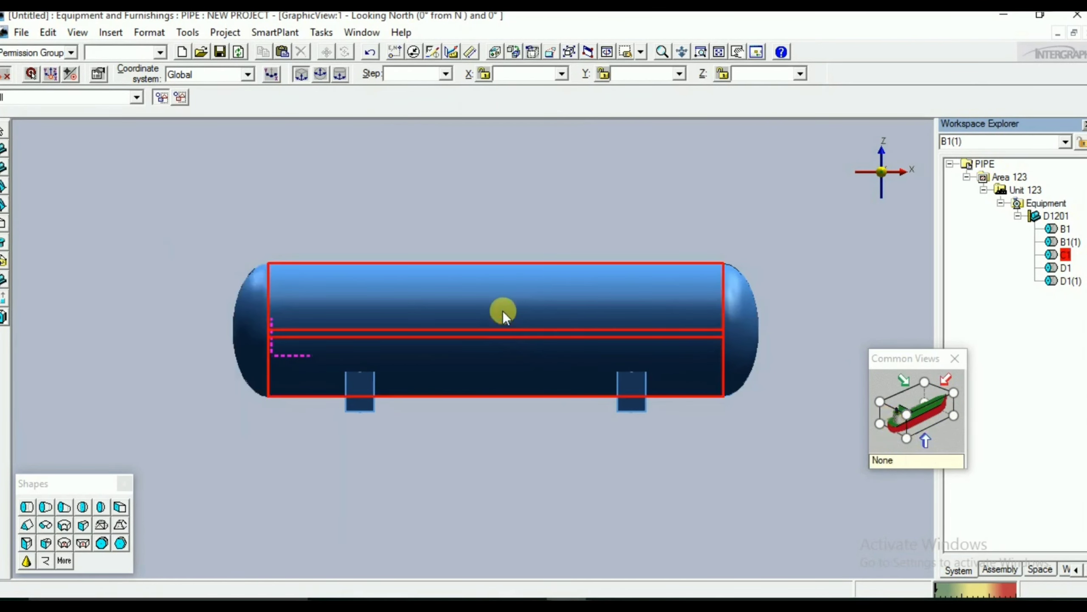
left_click(892, 423)
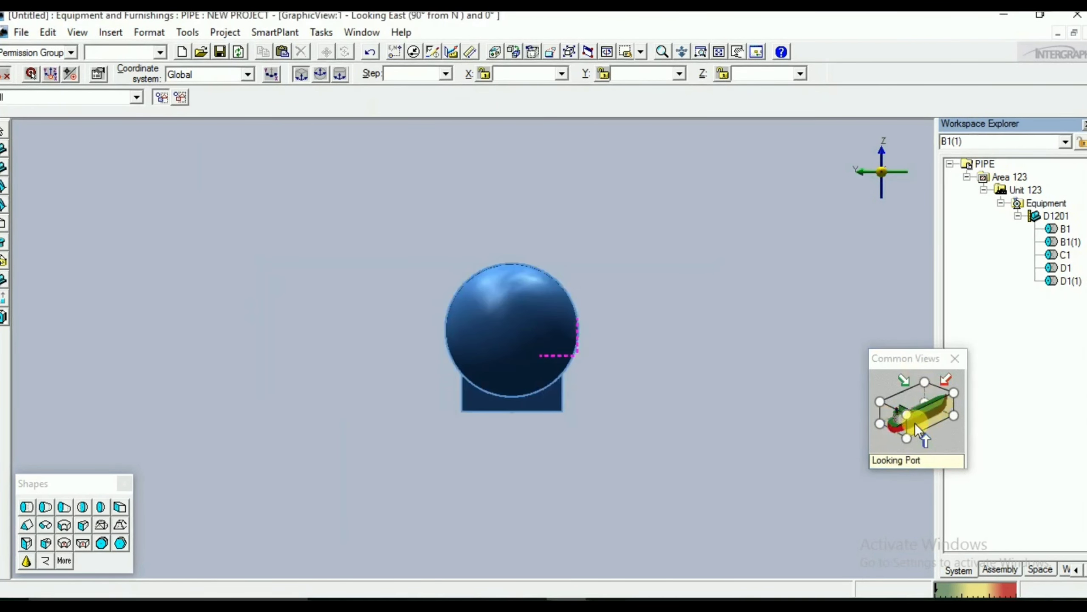
left_click(927, 420)
left_click(913, 401)
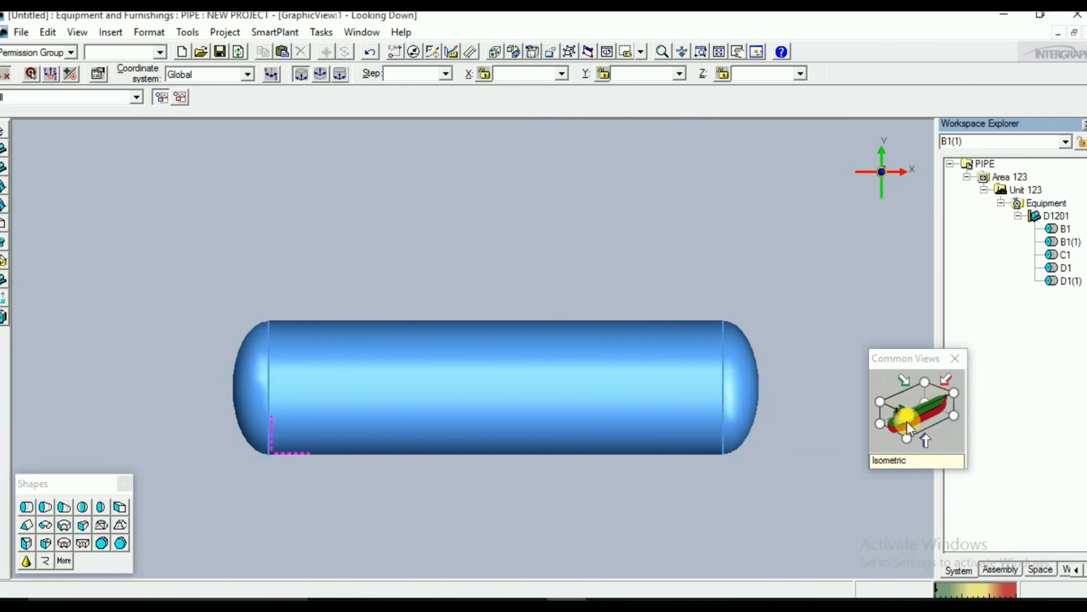
left_click(925, 442)
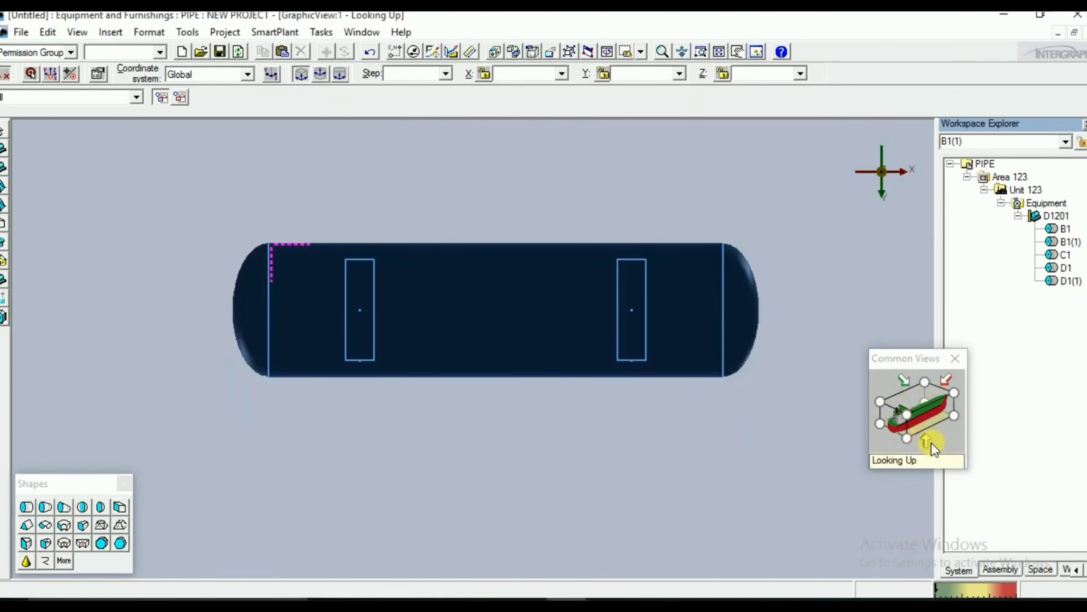
left_click(901, 418)
left_click(885, 439)
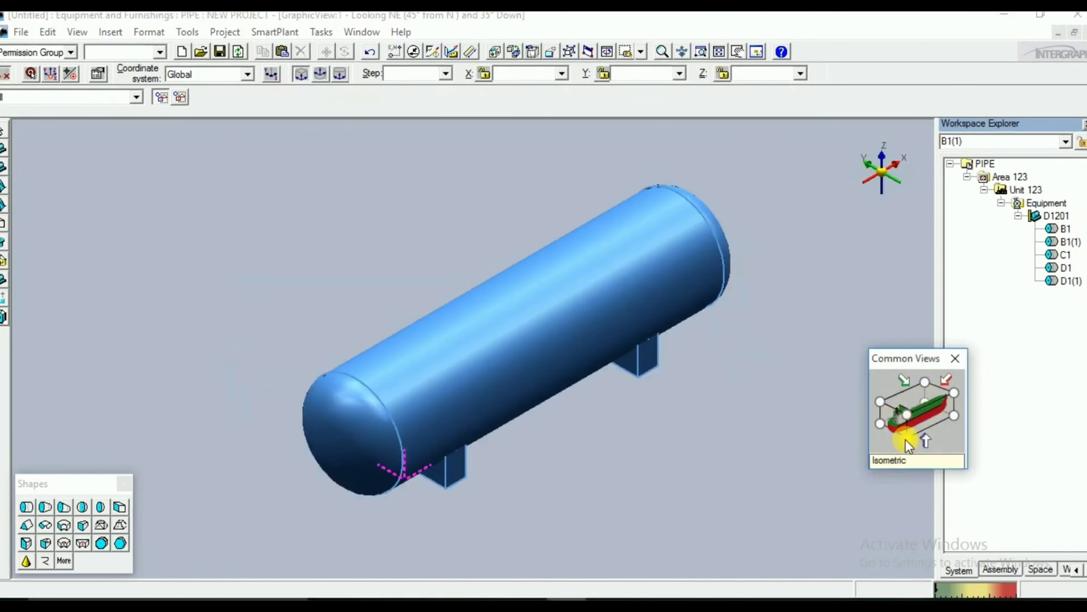
left_click(880, 421)
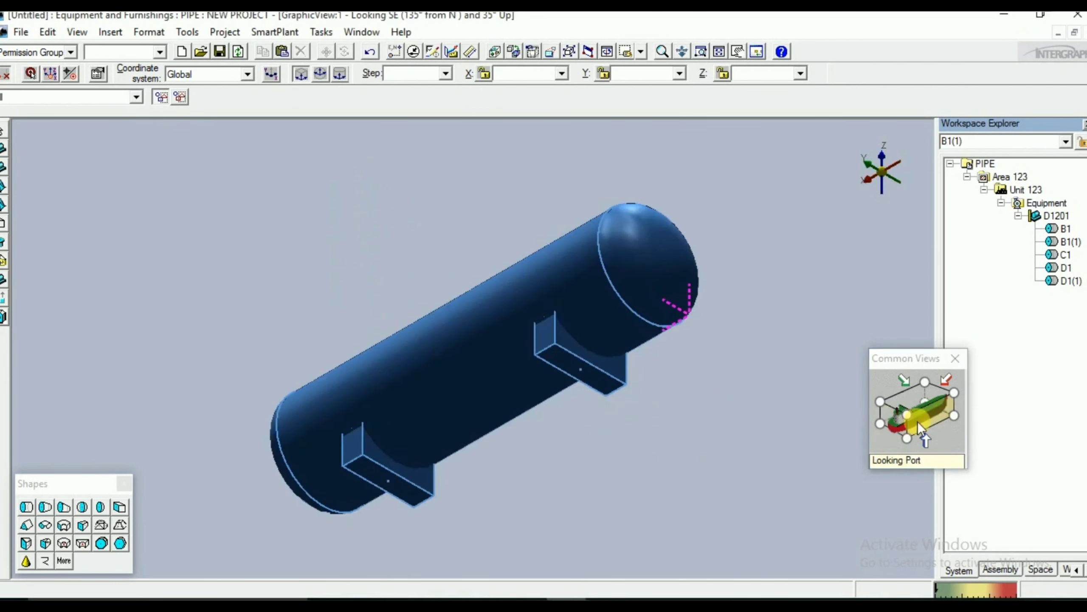
left_click(897, 426)
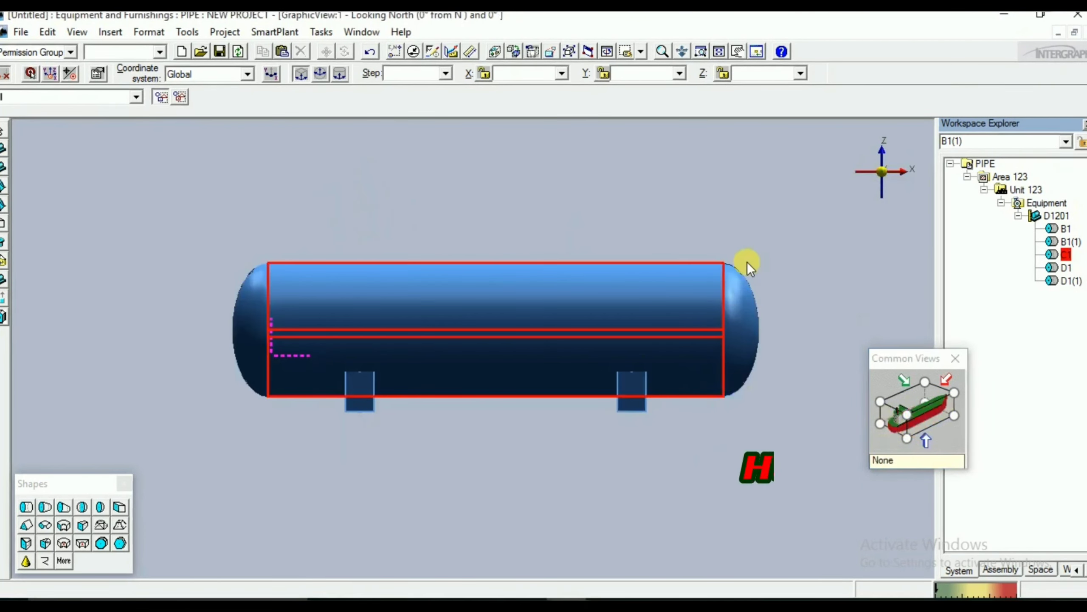
scroll(706, 265, "down", 3)
scroll(598, 281, "up", 2)
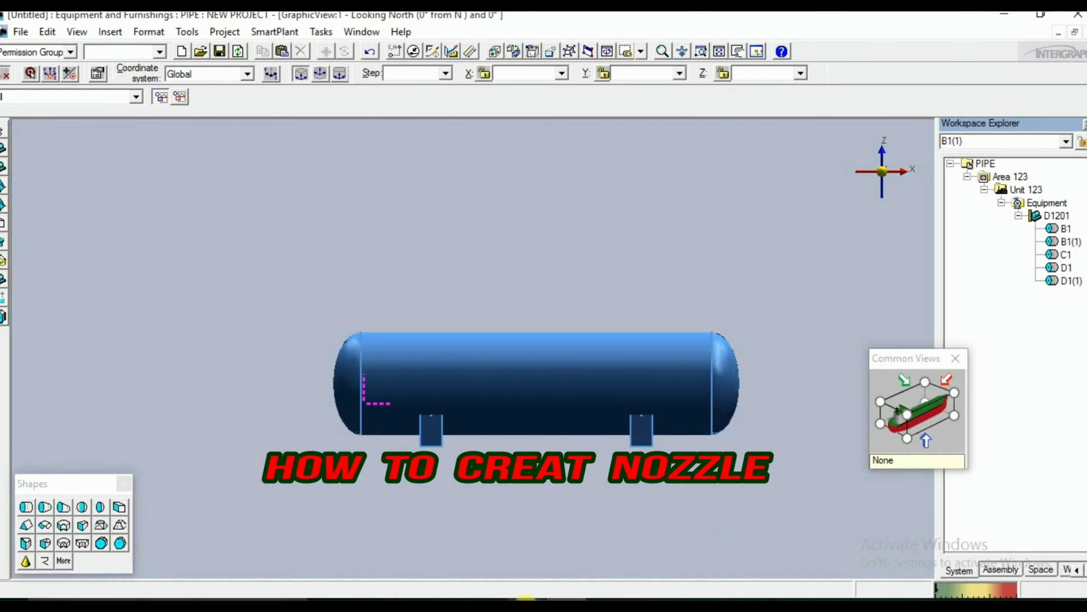
- Consult the nozzle locations in the vessel drawing in Foxit Reader
left_click(566, 607)
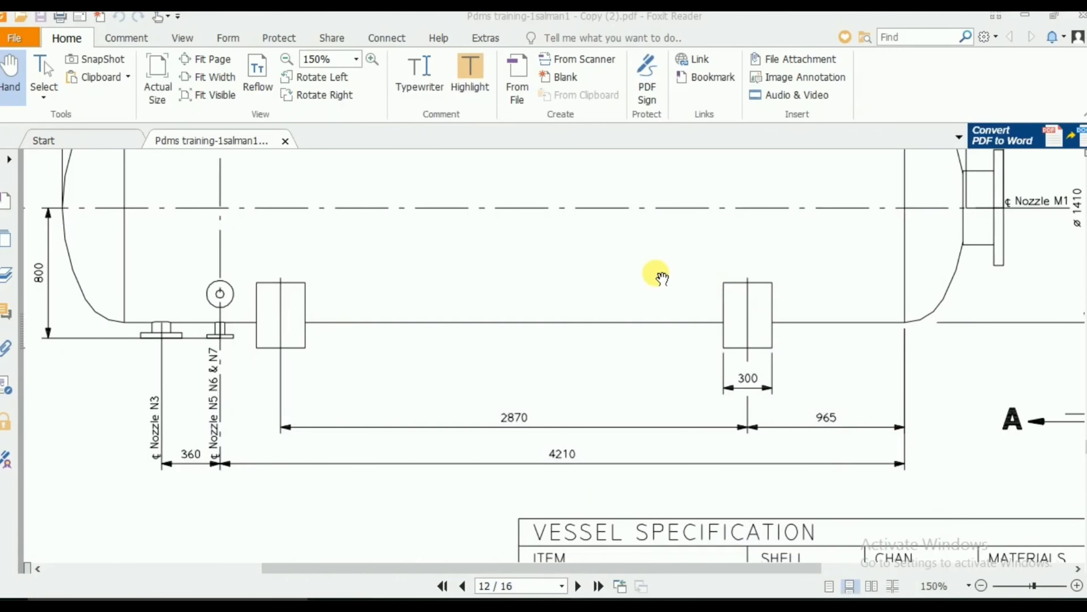
scroll(655, 276, "down", 2, "ctrl")
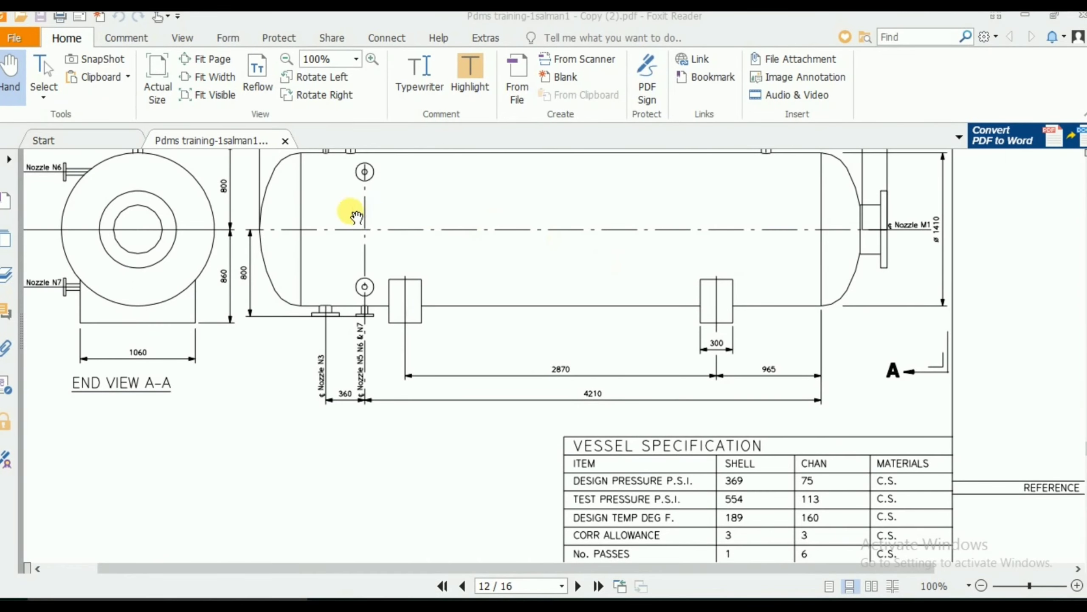
scroll(396, 369, "up", 3)
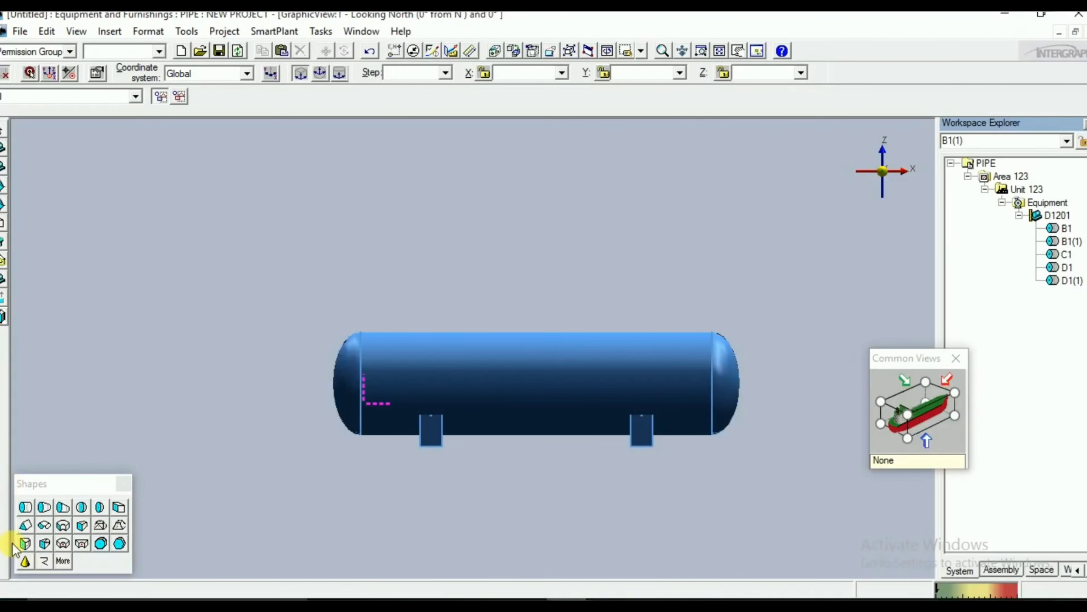
- Add a datum shape named DP1 with A 300 mm to equipment D1201 at the centre of the shell's east end
left_click(24, 564)
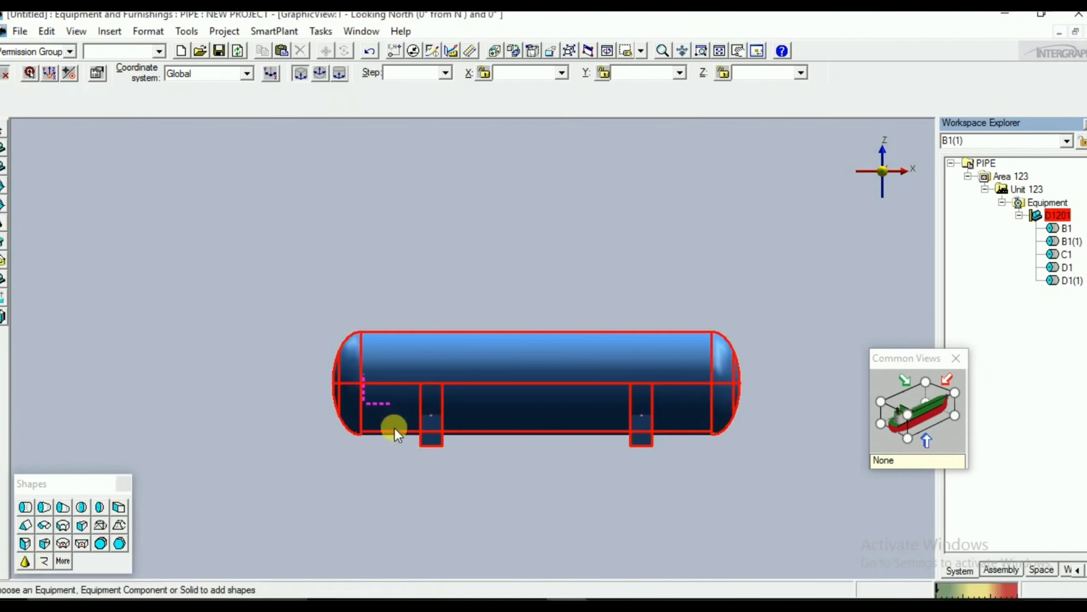
left_click(445, 368)
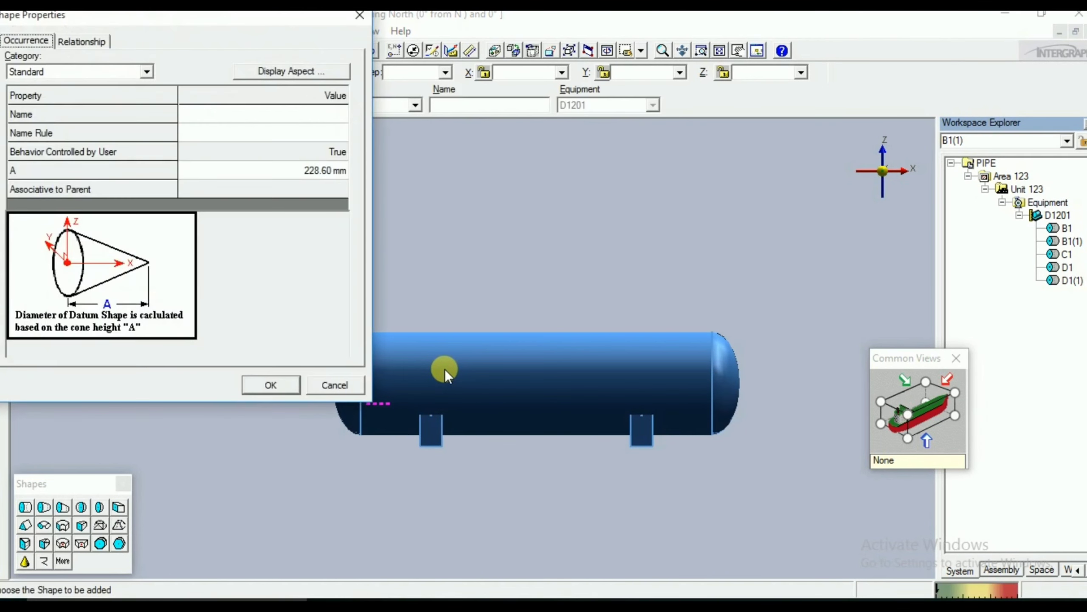
left_click(271, 171)
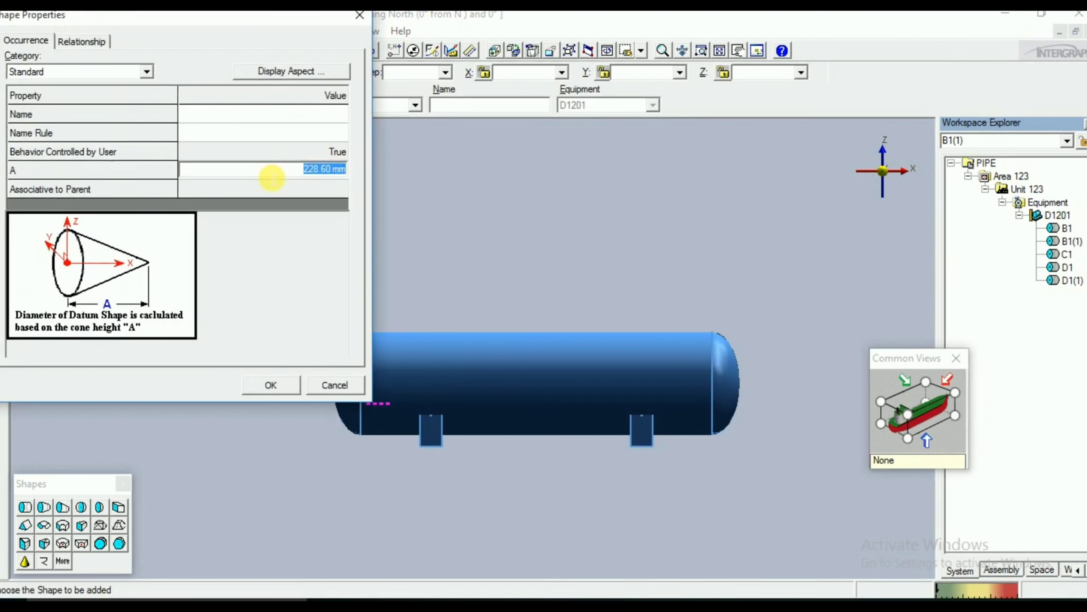
type("300")
key("Tab")
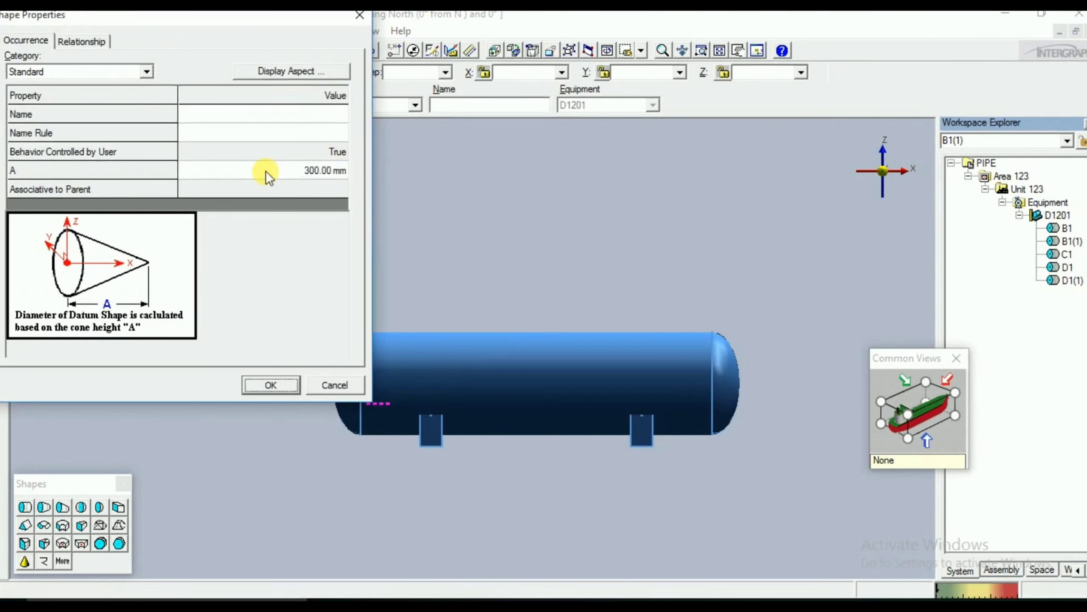
left_click(305, 116)
type("DF")
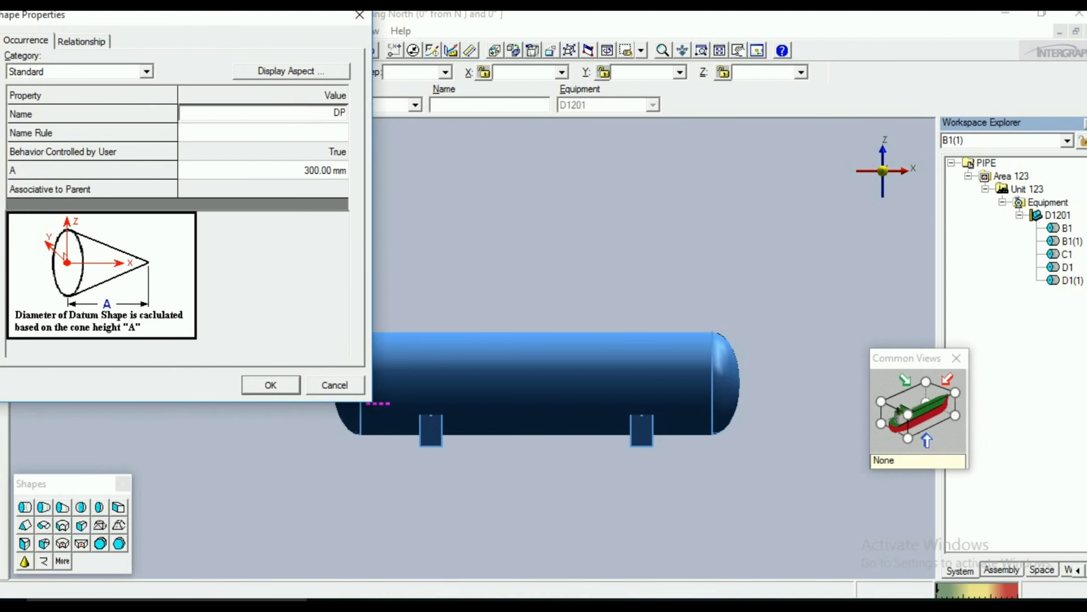
key("Tab")
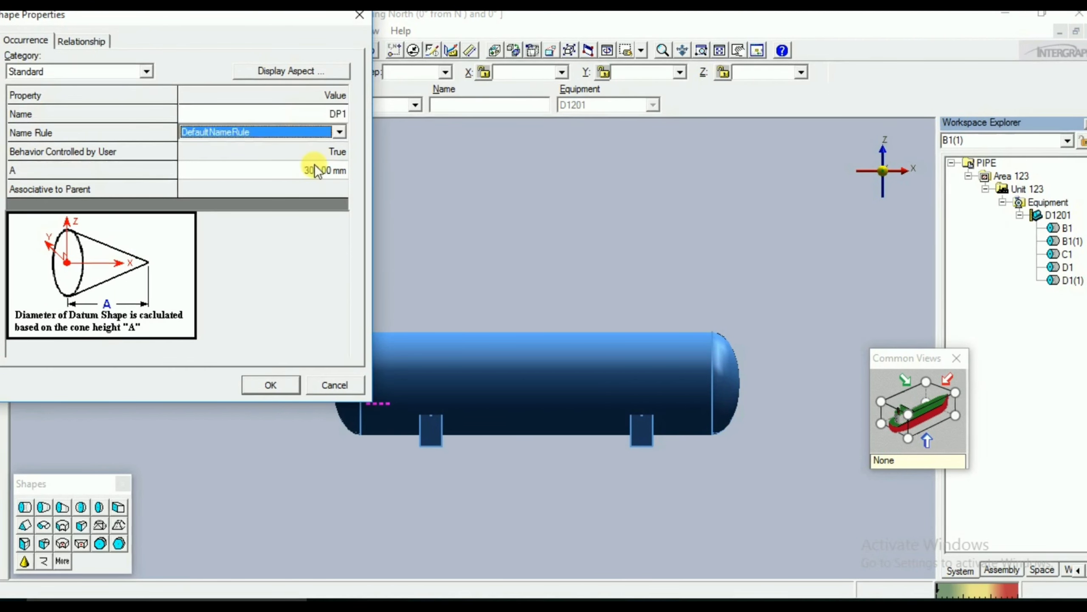
left_click(272, 383)
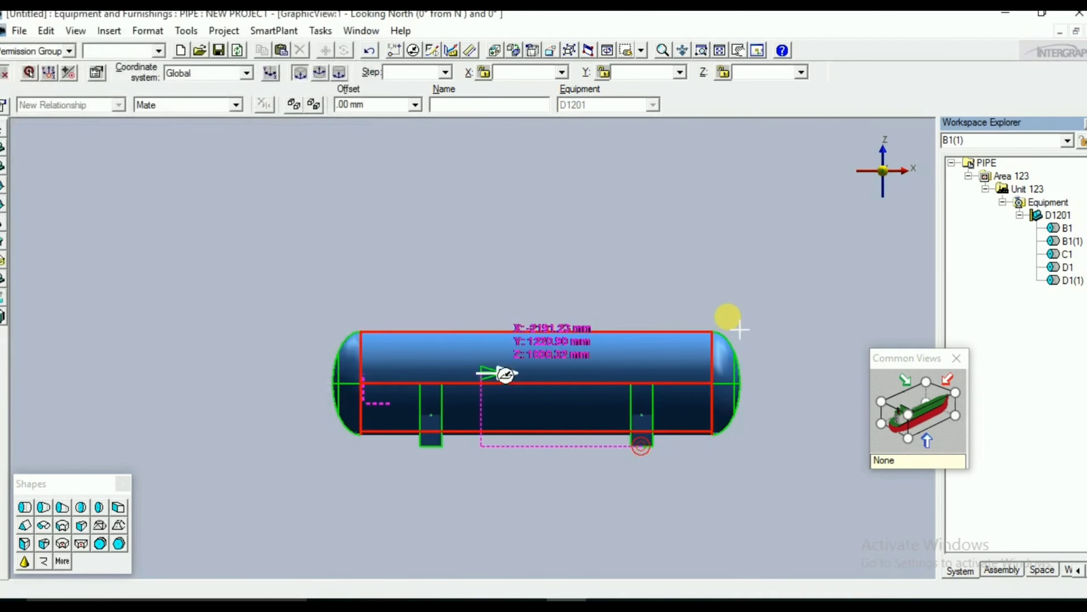
scroll(713, 399, "up", 5)
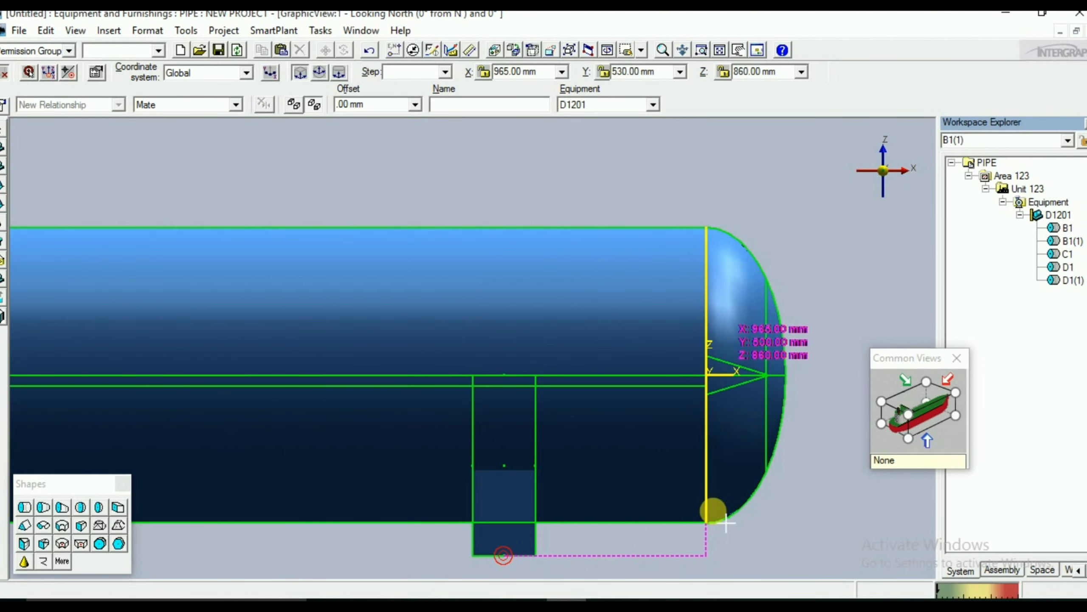
left_click(714, 510)
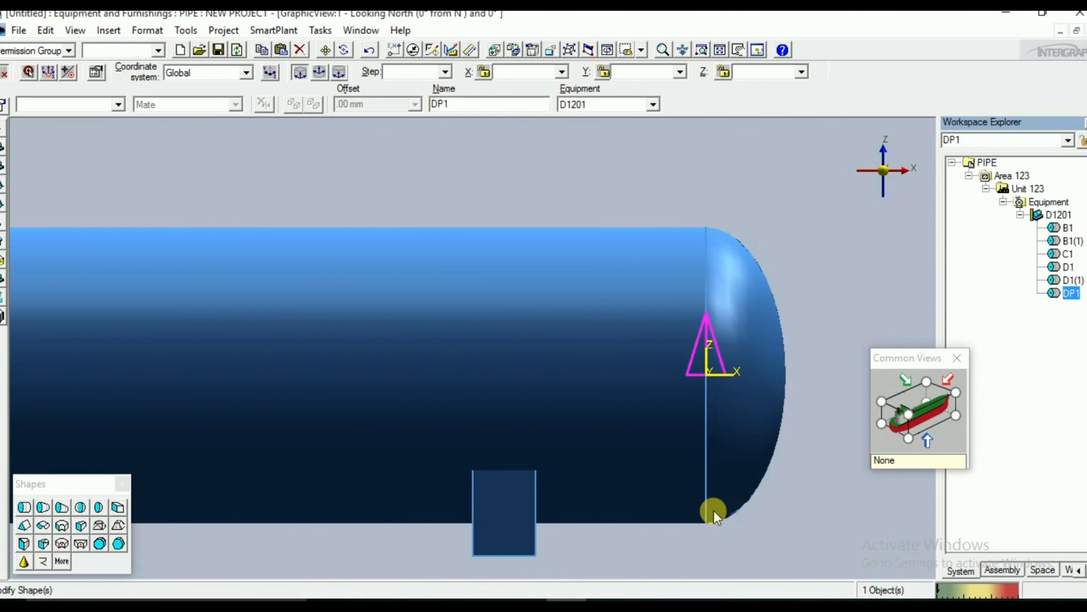
- Rotate datum shape DP1 until its cone points west along the shell with its Y axis up, and check it from the east
key("Left")
key("Left")
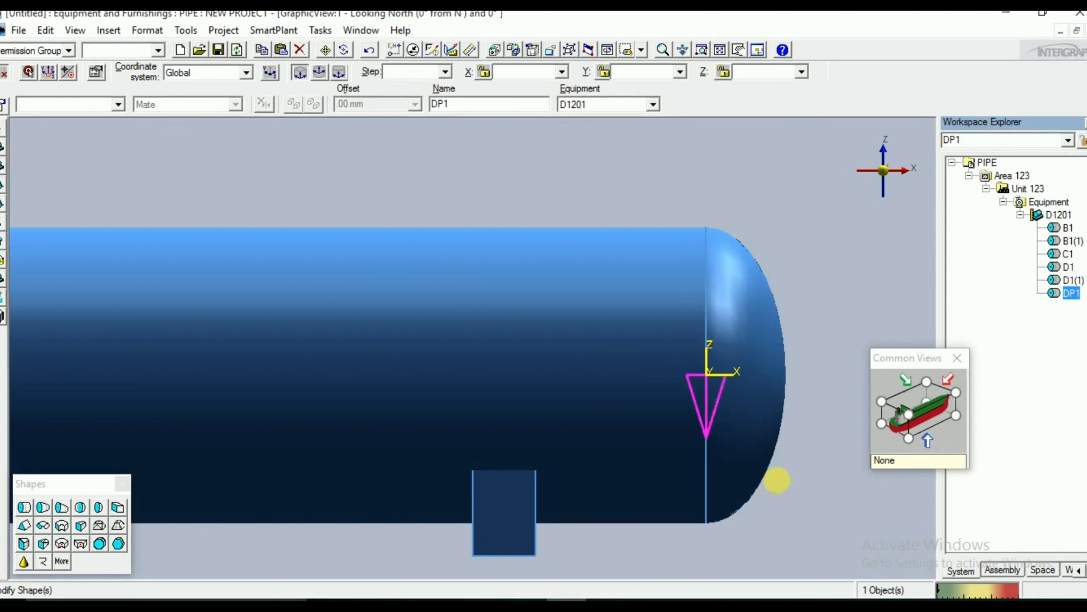
scroll(774, 490, "down", 2)
key("Down")
key("Up")
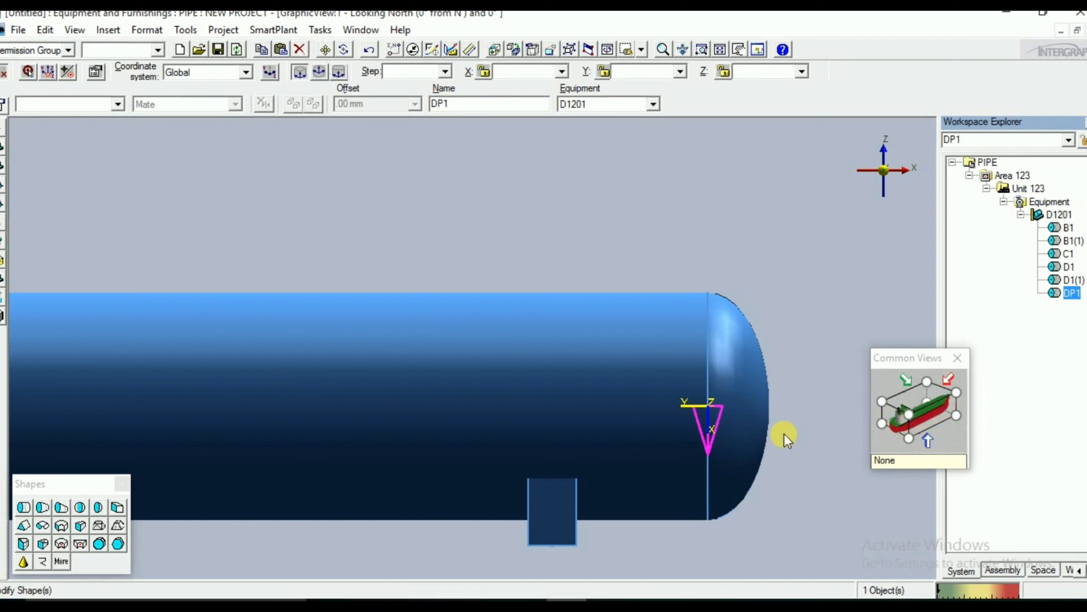
key("Right")
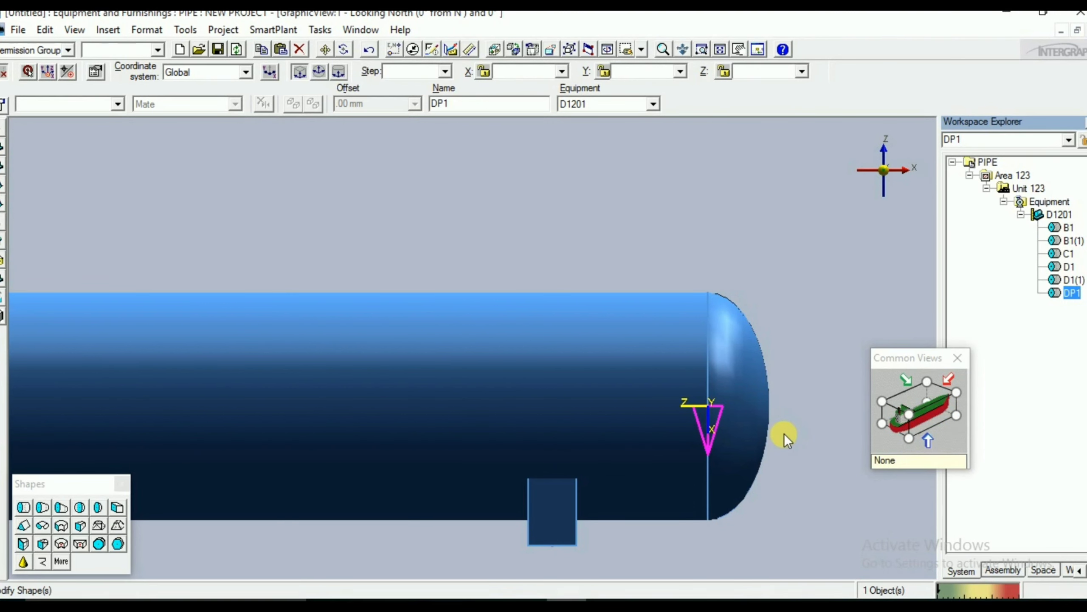
key("Down")
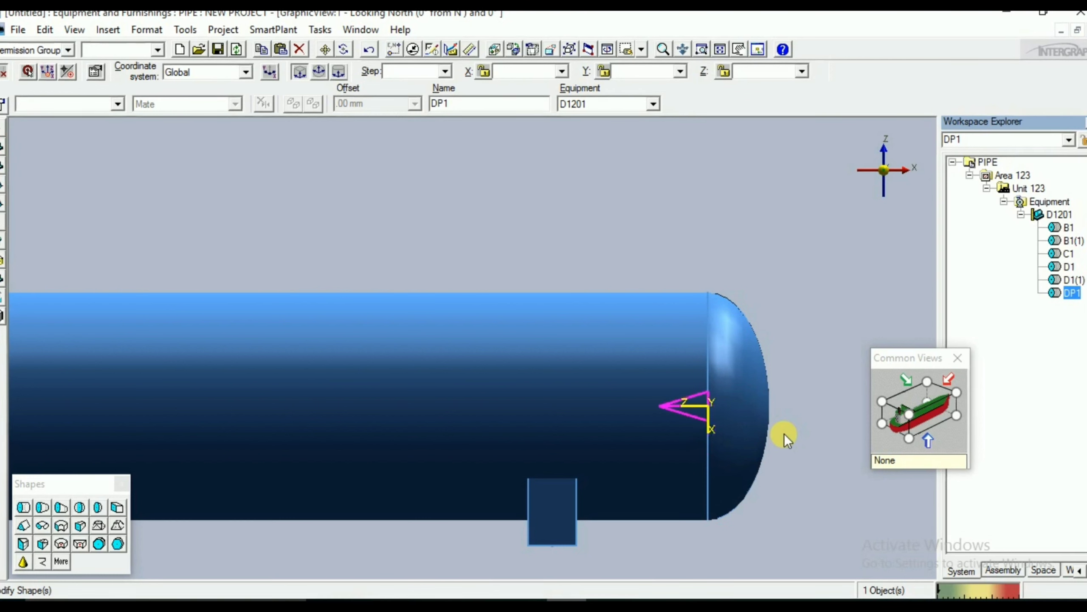
key("Right")
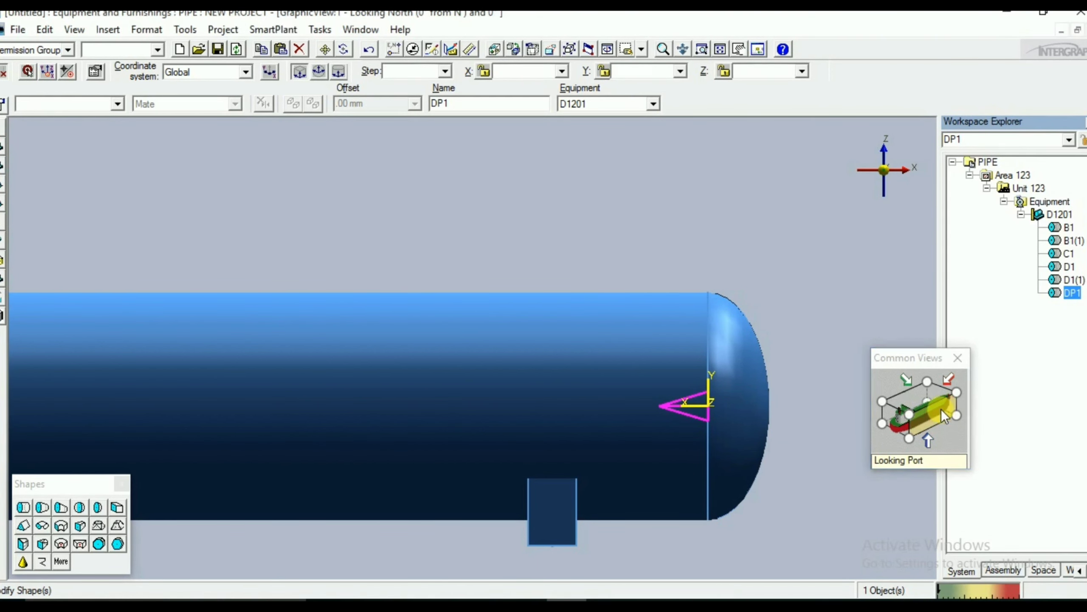
left_click(895, 419)
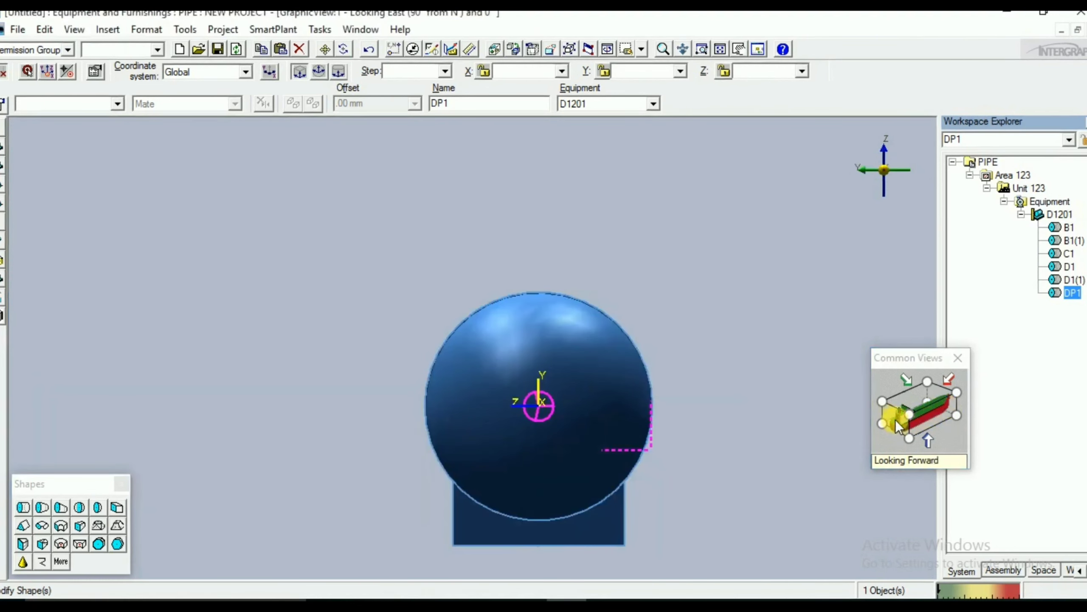
left_click(907, 425)
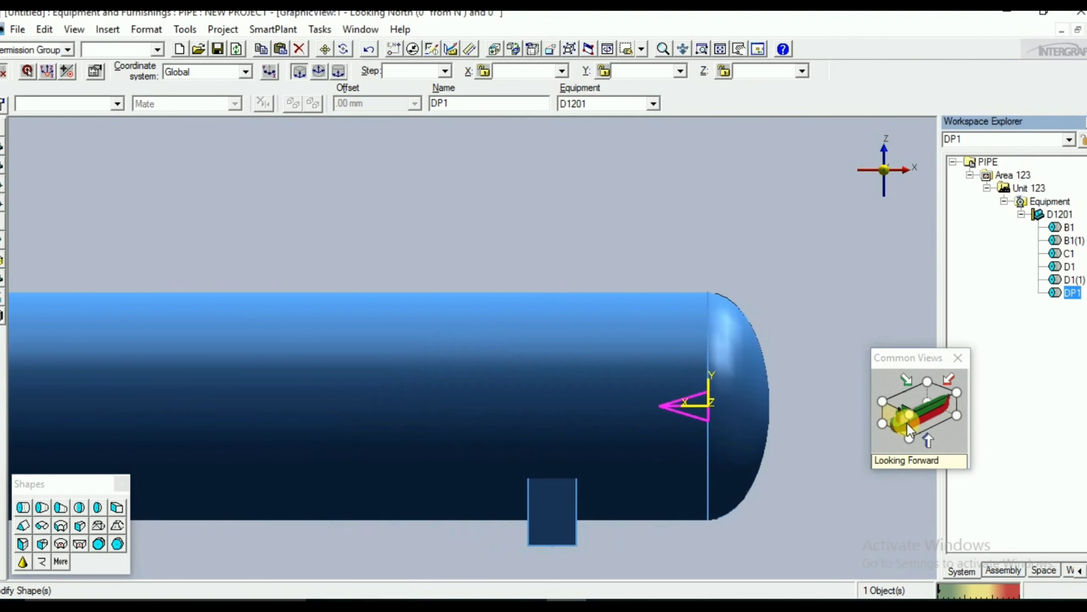
- Start placing a piping straight nozzle with datum shape DP1 as its parent and open its nominal size for editing
scroll(770, 418, "down", 3)
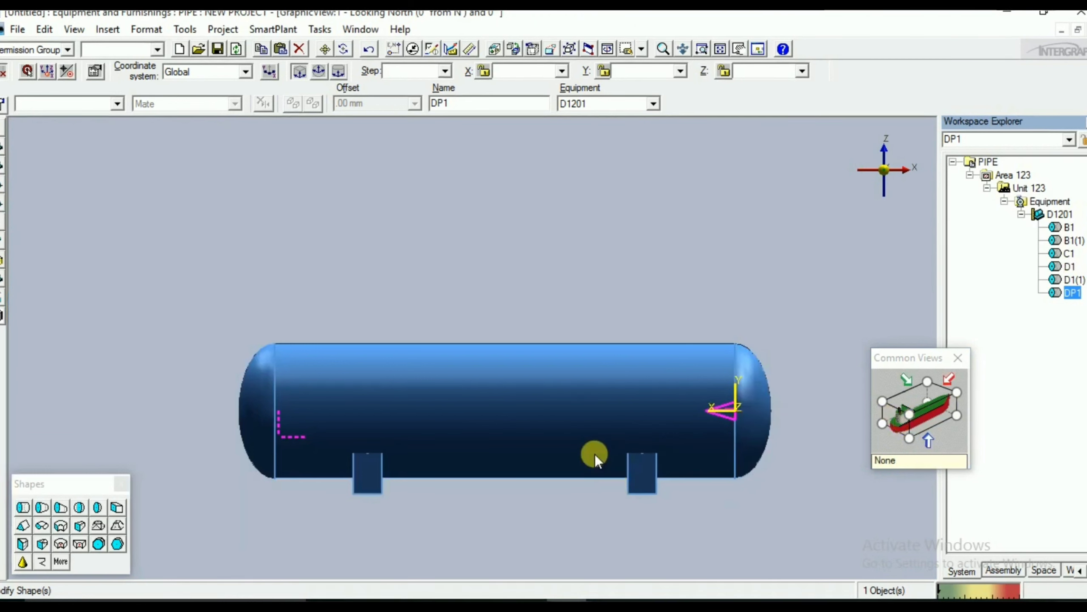
middle_click_drag(594, 454, 589, 342)
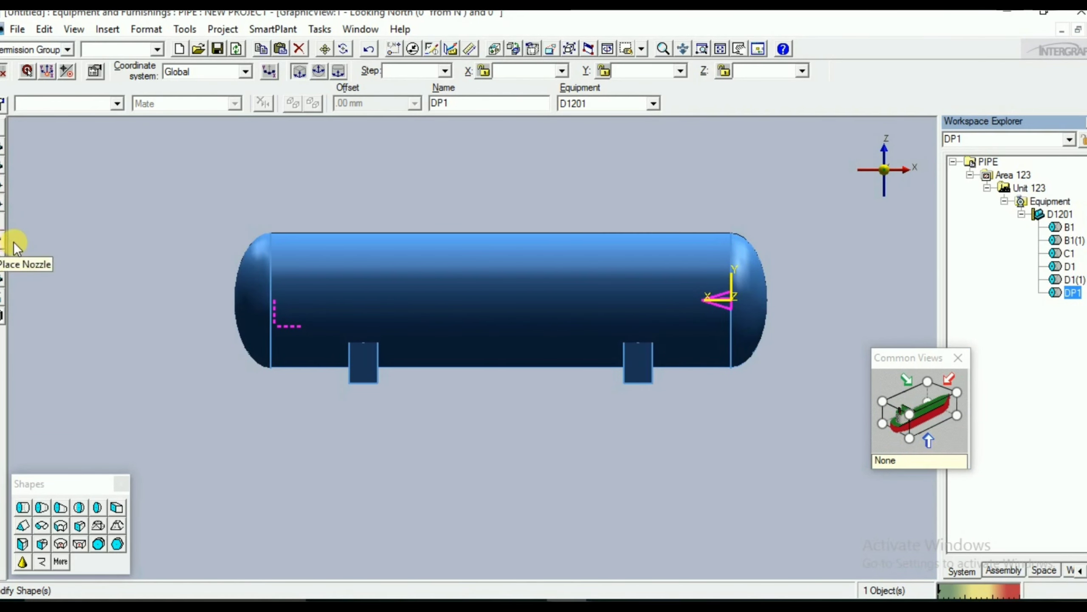
left_click(570, 470)
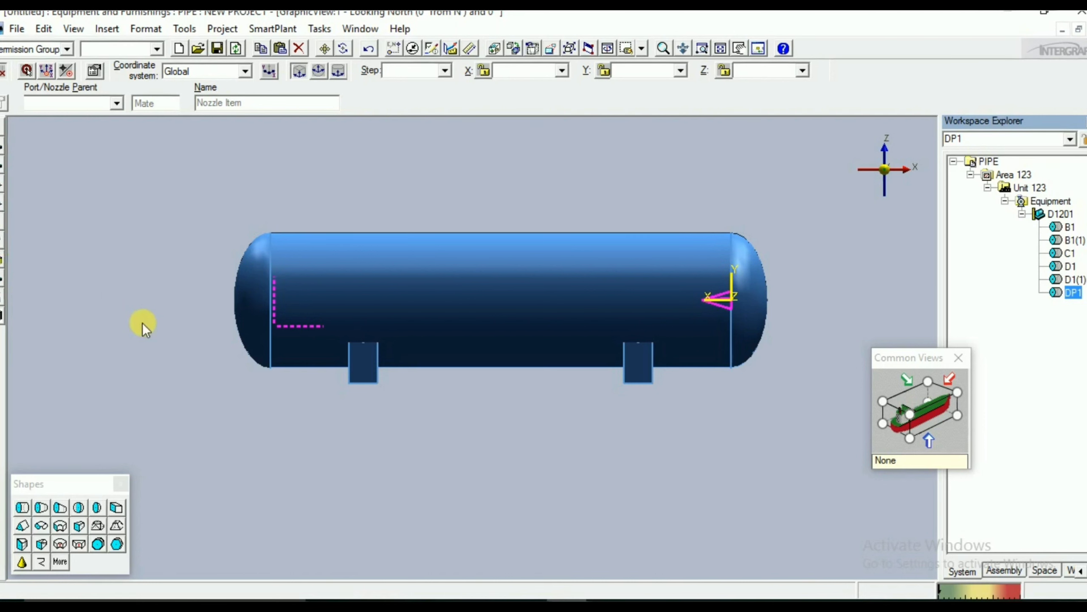
left_click(121, 314)
left_click(362, 145)
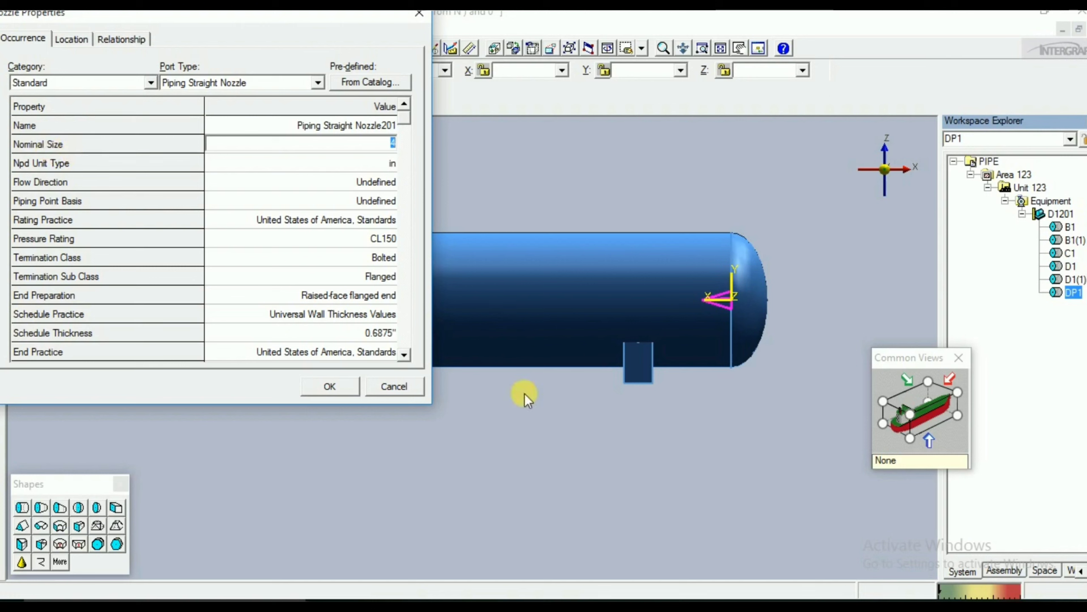
- Look up manhole nozzle M1's size in the vessel drawing's nozzle specification in Foxit Reader and return to the nozzle properties
left_click(528, 605)
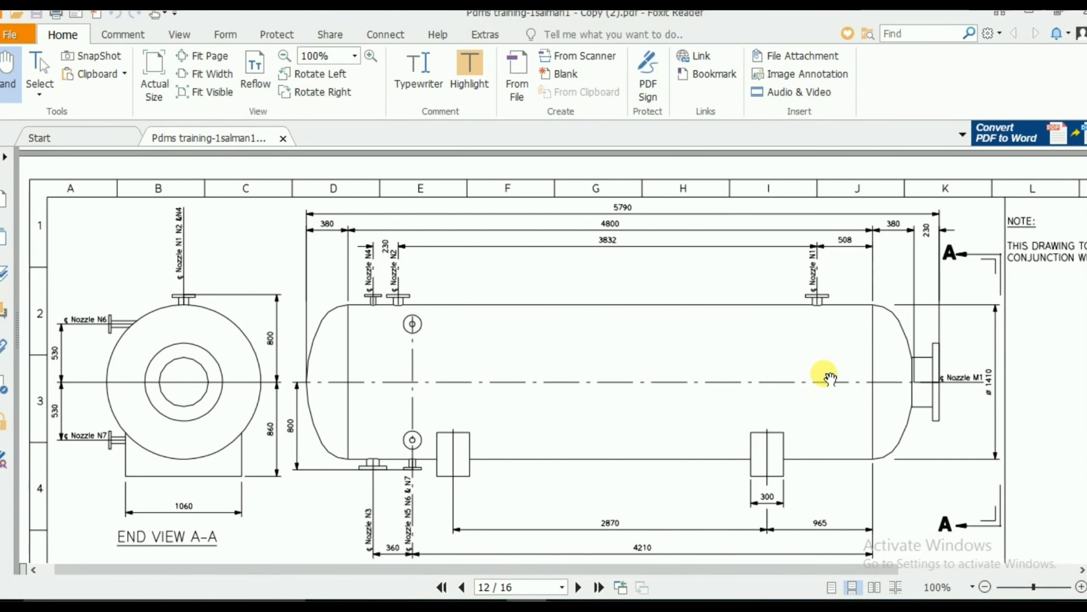
scroll(742, 373, "down", 3)
scroll(746, 374, "down", 10)
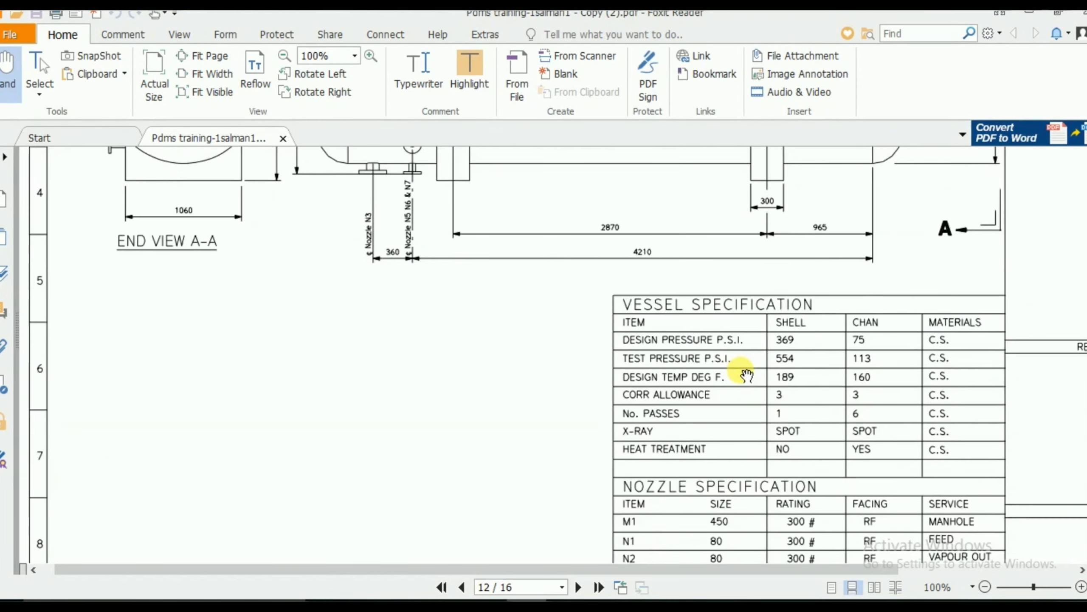
scroll(752, 398, "up", 2, "ctrl")
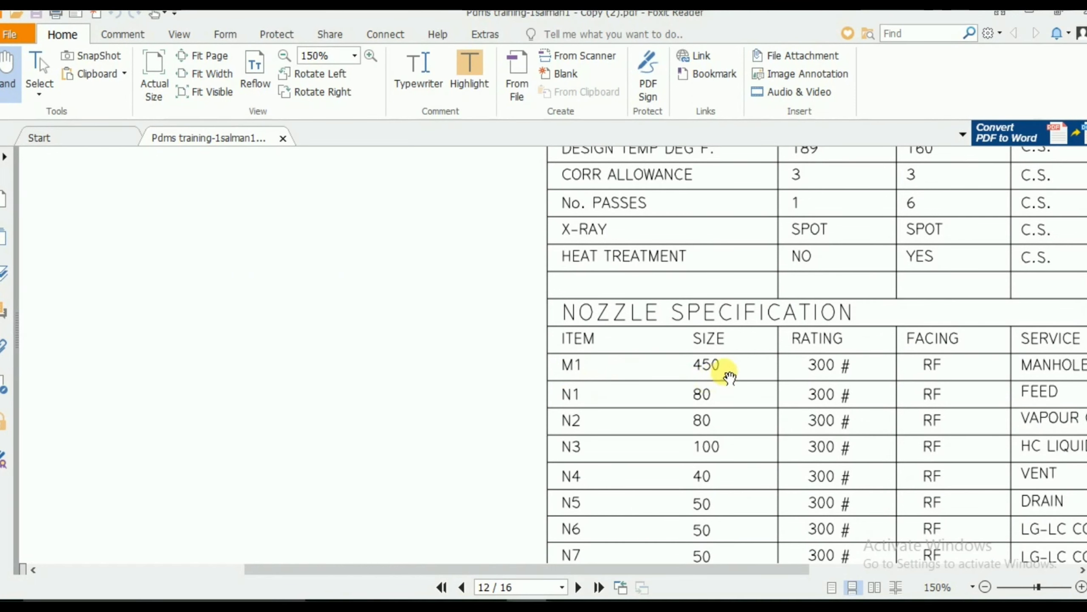
left_click(567, 604)
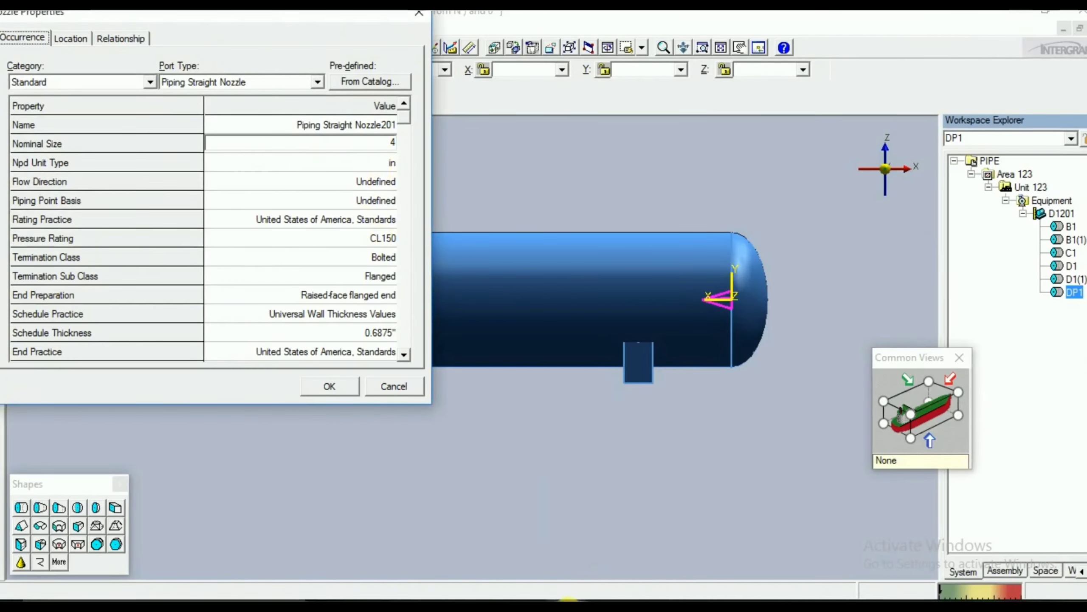
key("alt+Tab")
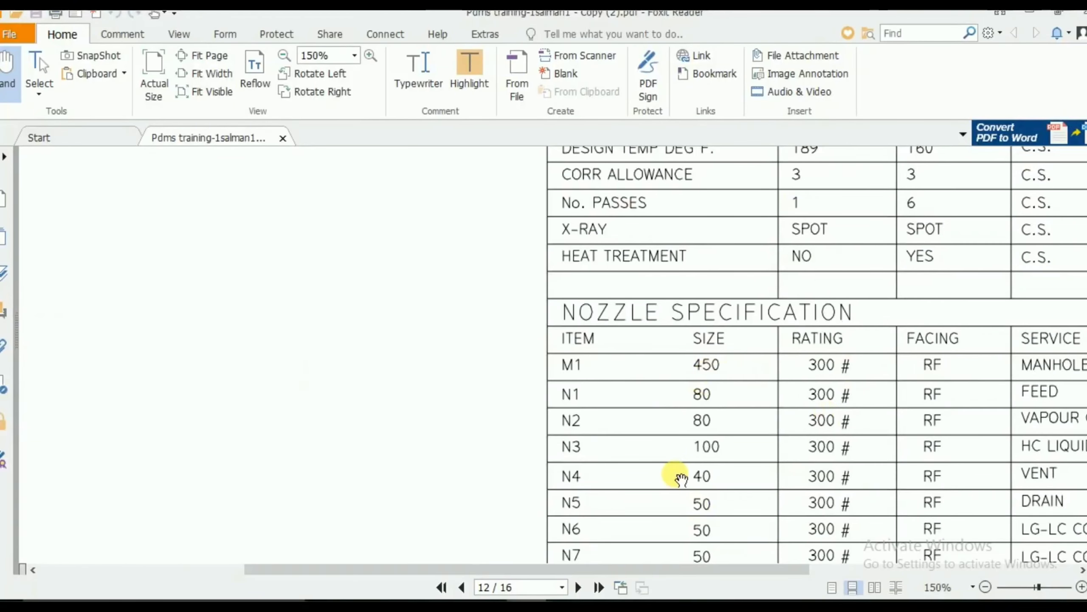
key("alt+Tab")
- Set the nozzle's nominal size to 450 and its NPD unit type to mm
left_click(383, 146)
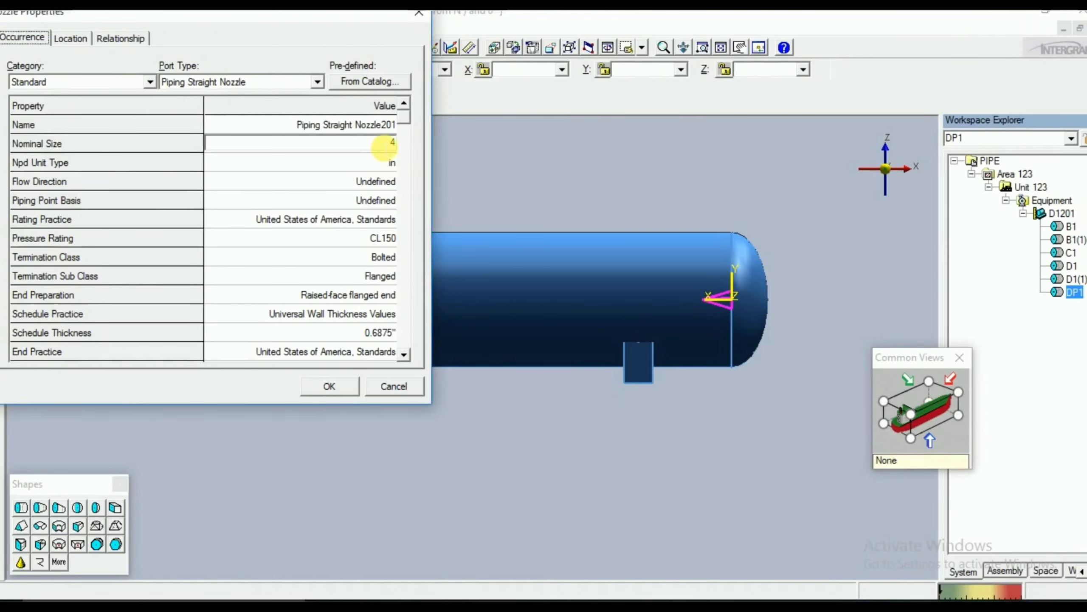
type("4")
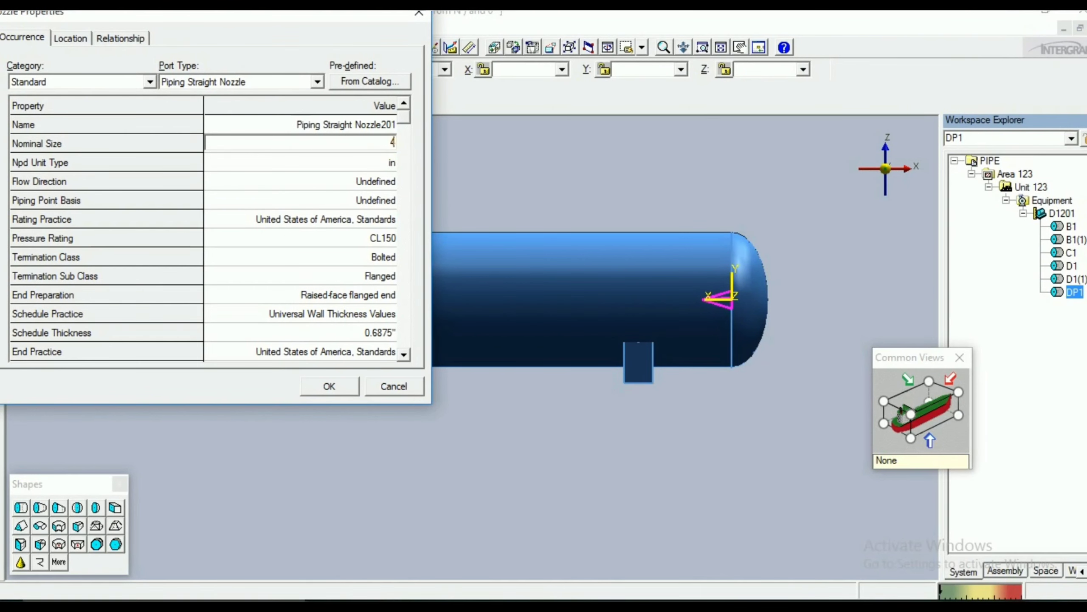
key("Return")
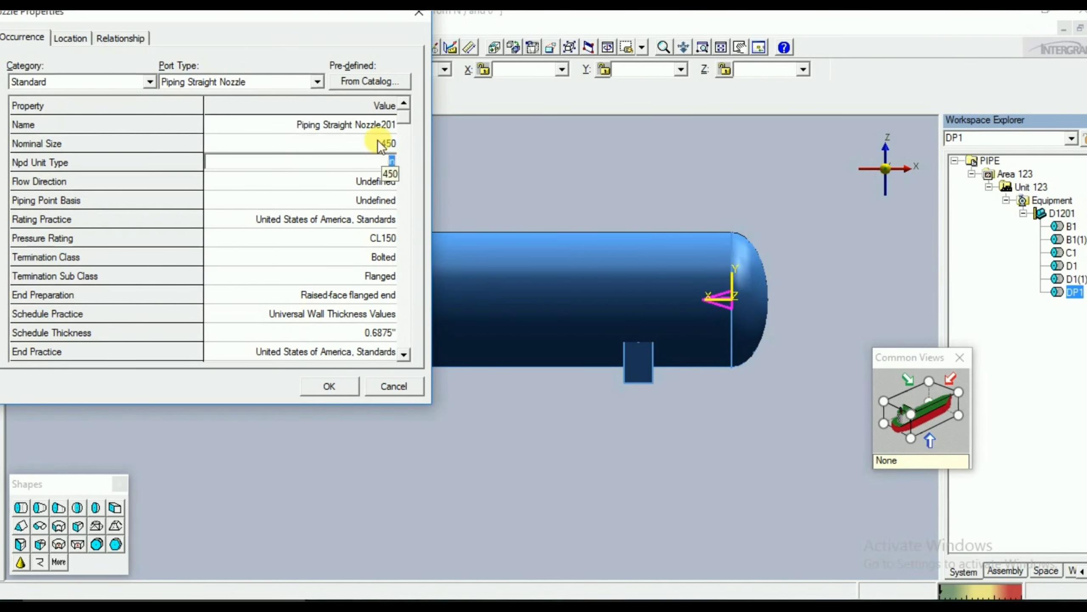
type("M")
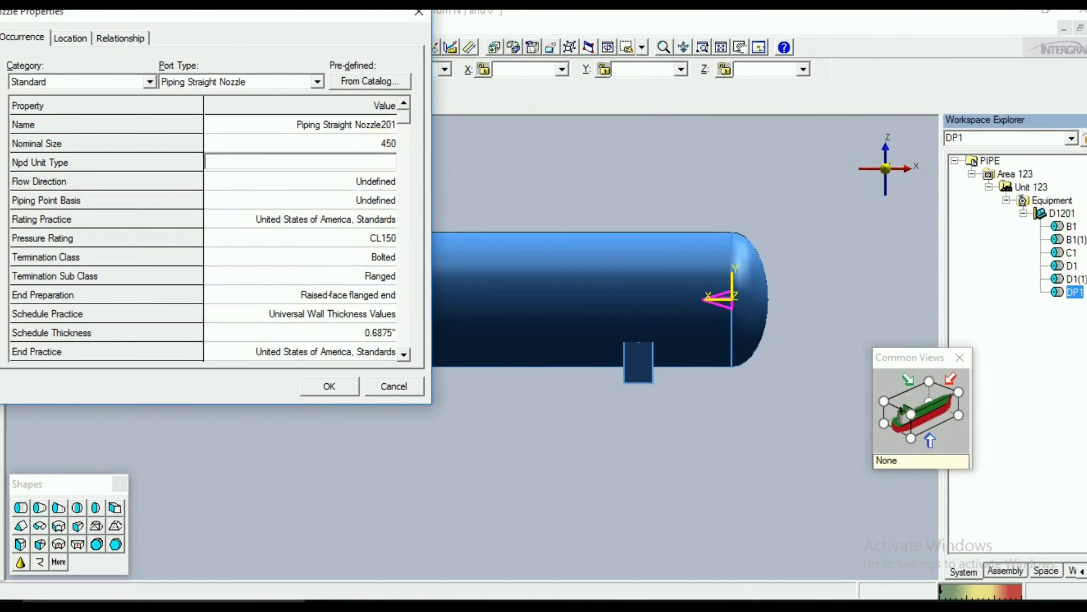
key("Tab")
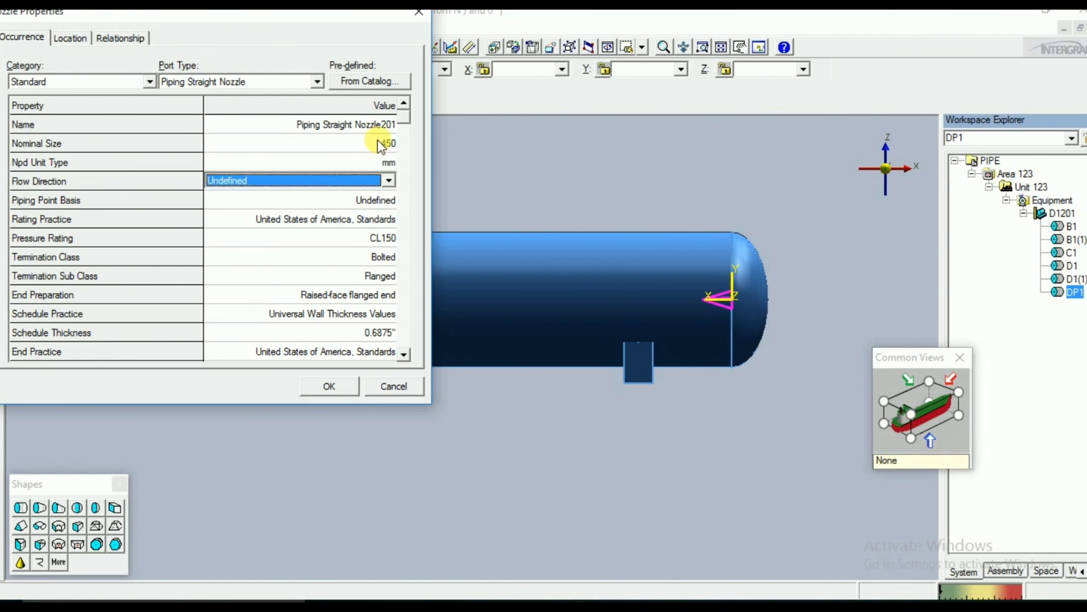
- Check M1's rating in the drawing's nozzle specification and set the nozzle's pressure rating to CL300
left_click(340, 239)
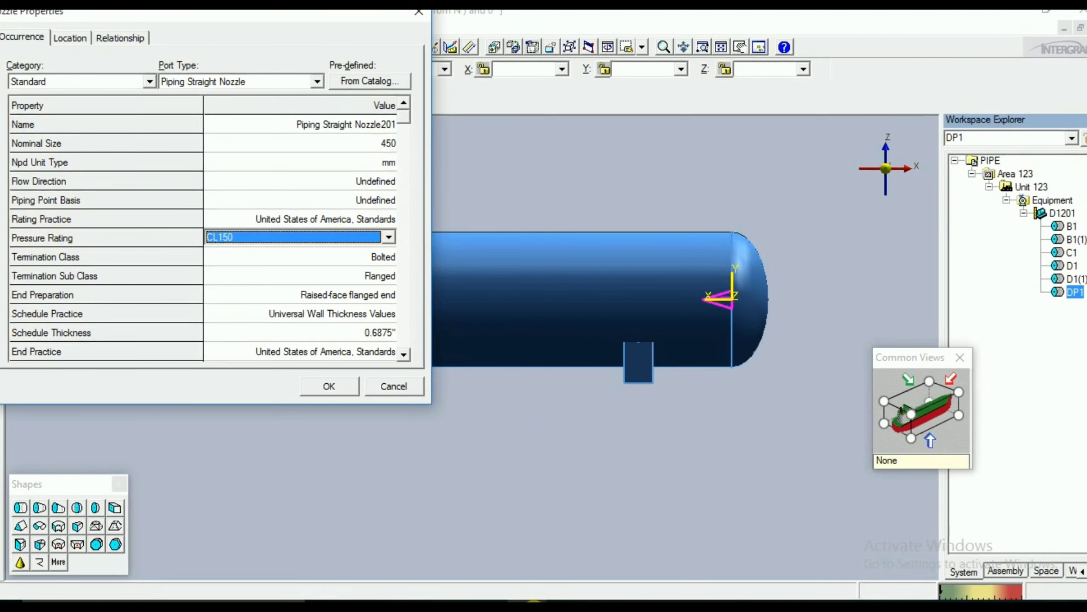
left_click(531, 601)
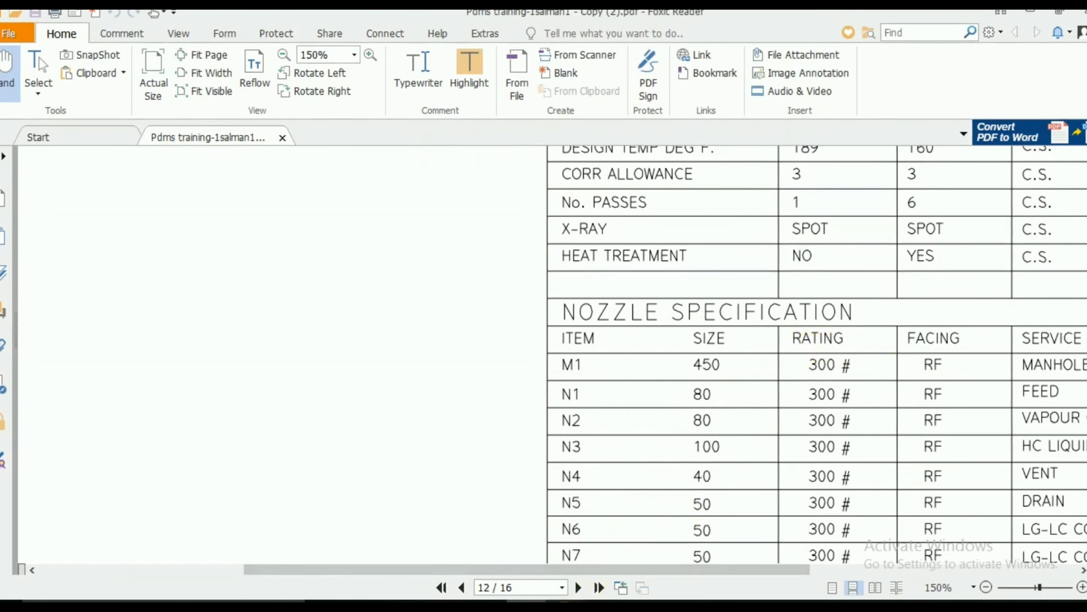
key("alt+Tab")
left_click(359, 234)
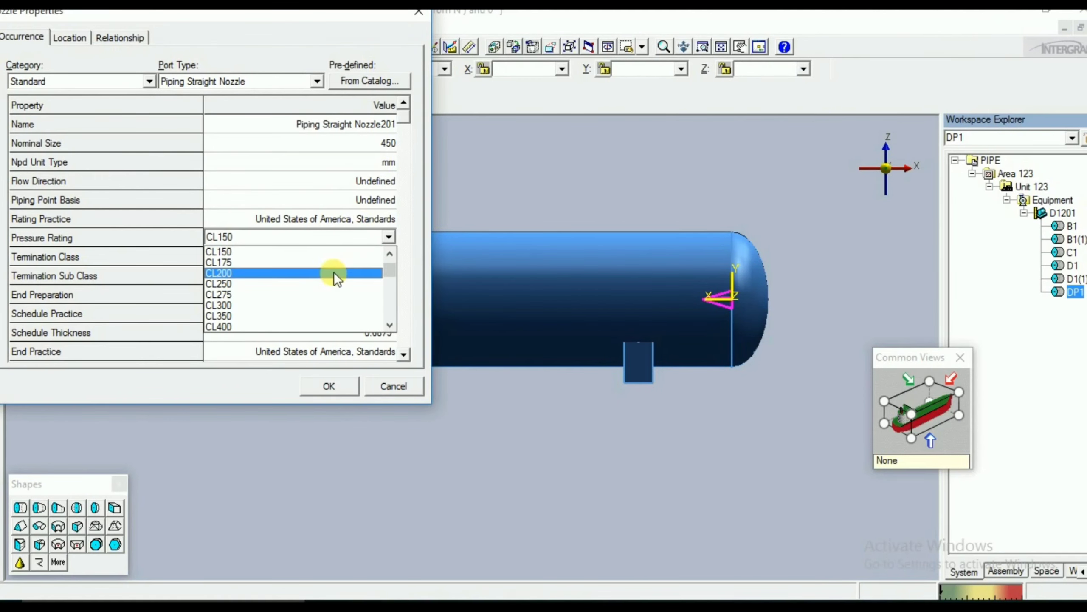
left_click(324, 305)
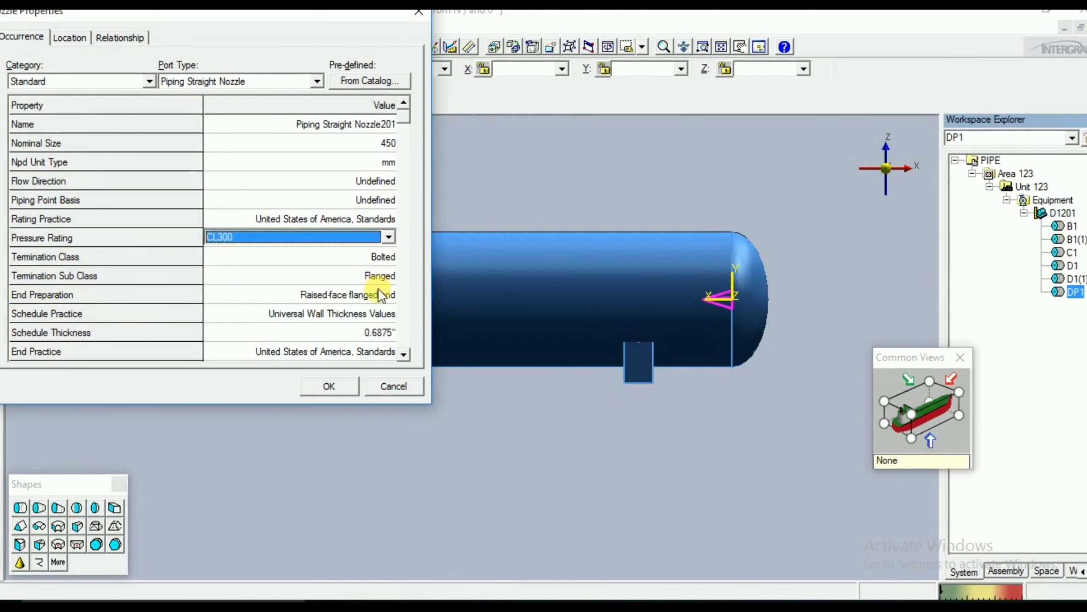
scroll(399, 341, "down", 7)
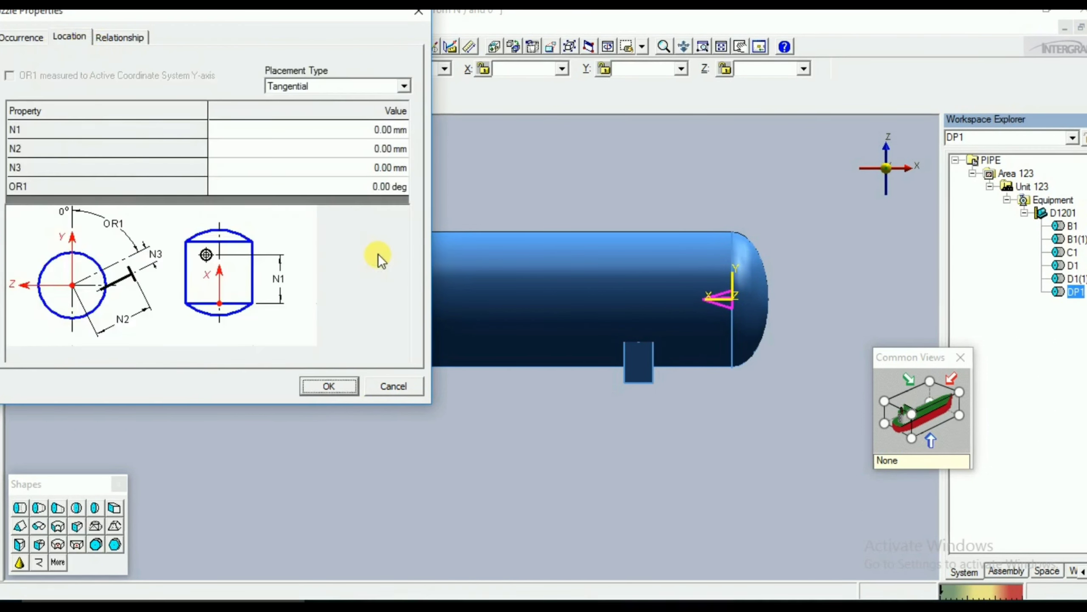
- Set the nozzle's placement type to Axial and open its N1 distance for editing
left_click(327, 86)
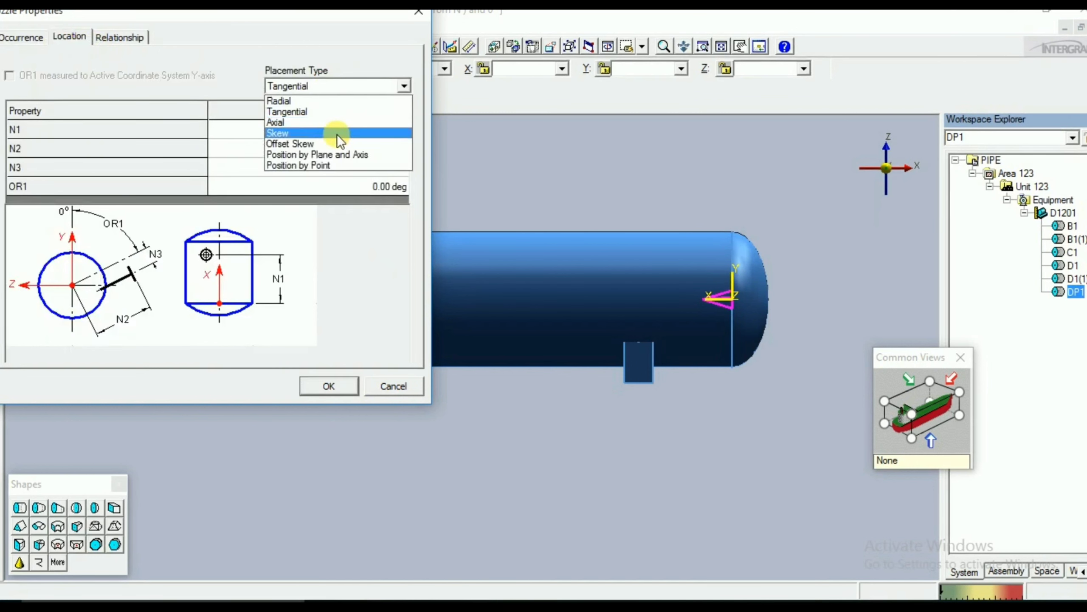
left_click(336, 123)
left_click(325, 130)
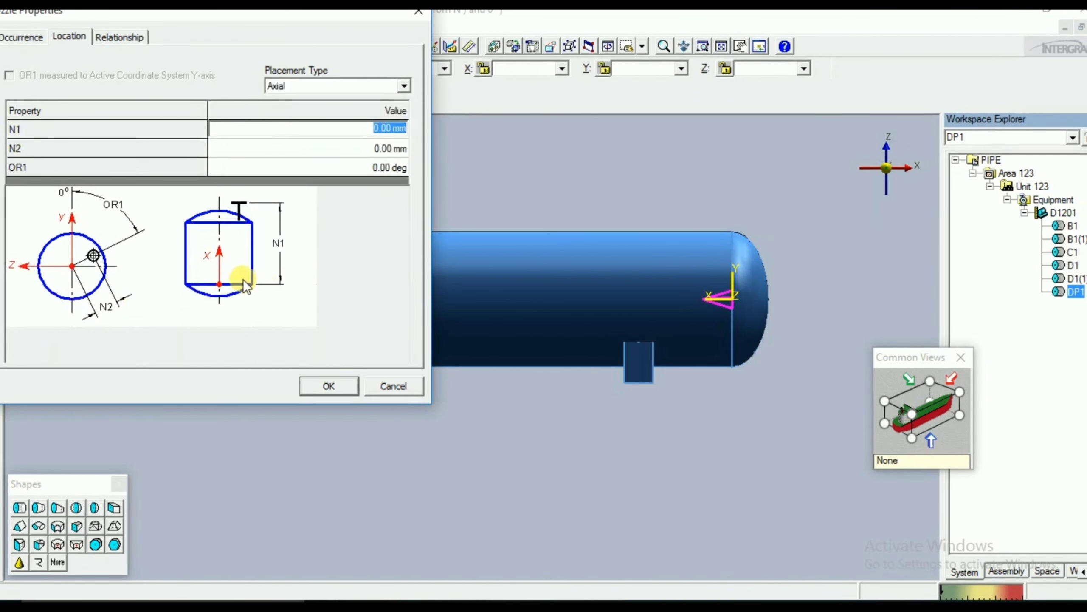
- Consult the dimensions from the shell end to the face of nozzle M1 in the vessel drawing in Foxit Reader
left_click(534, 608)
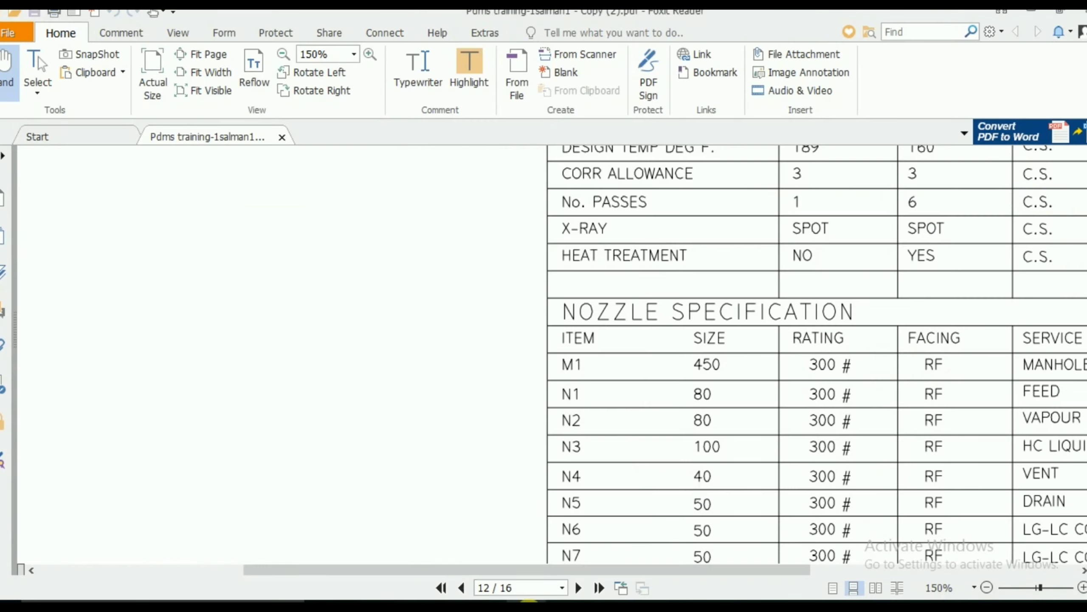
mouse_move(612, 316)
left_mouse_down()
mouse_move(401, 433)
mouse_move(396, 457)
left_mouse_up()
mouse_move(377, 178)
left_mouse_down()
mouse_move(491, 416)
mouse_move(720, 588)
left_mouse_up()
left_click_drag(757, 375, 433, 375)
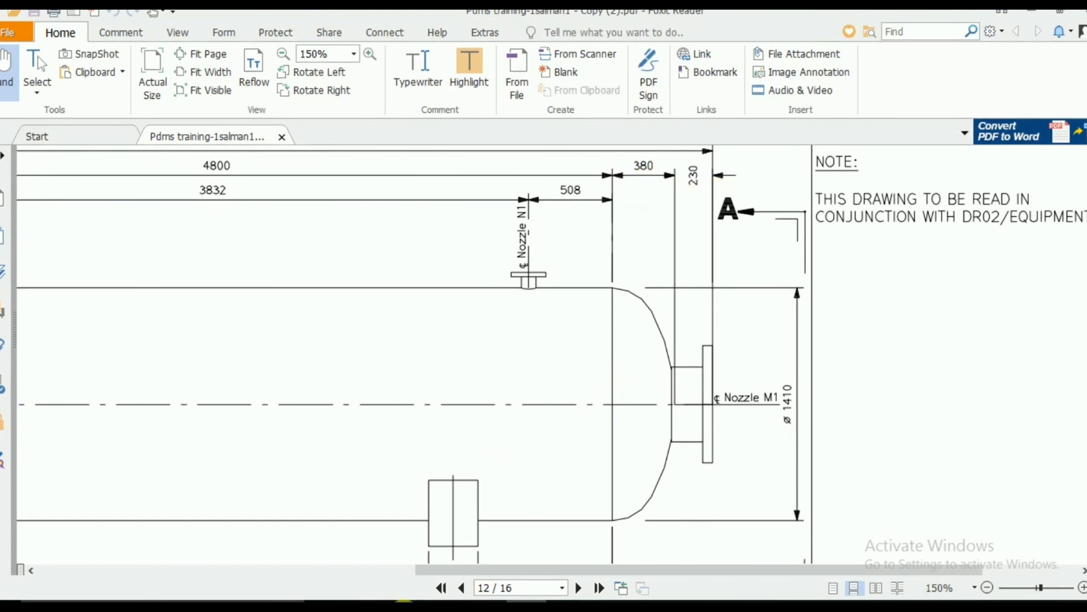
left_click(566, 605)
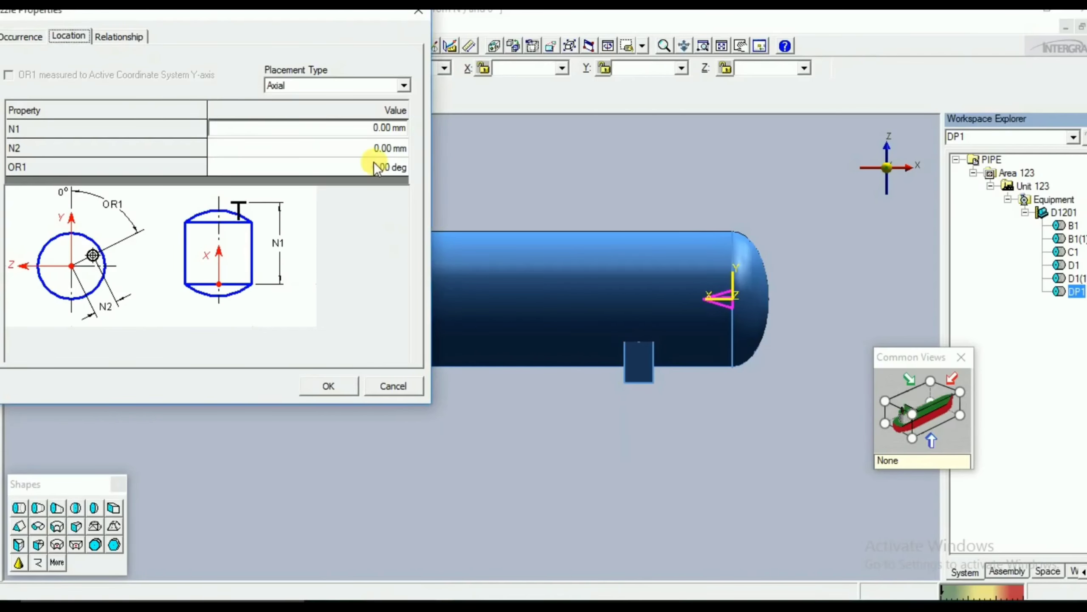
- Set the nozzle's N1 distance to -610 mm, keep N2 and OR1 at zero, and place the nozzle
left_click(362, 130)
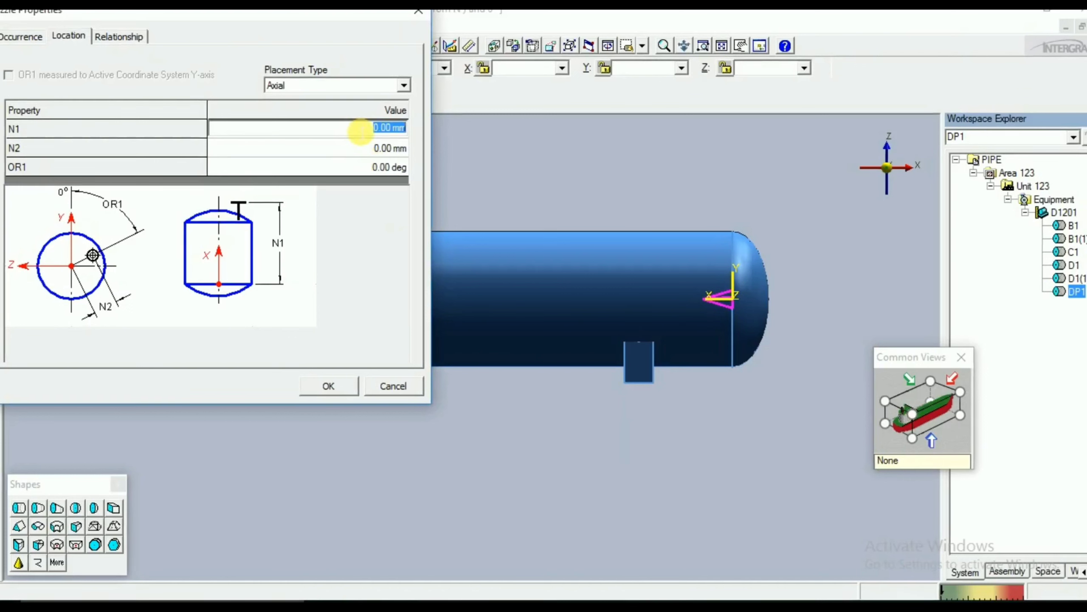
type("-610")
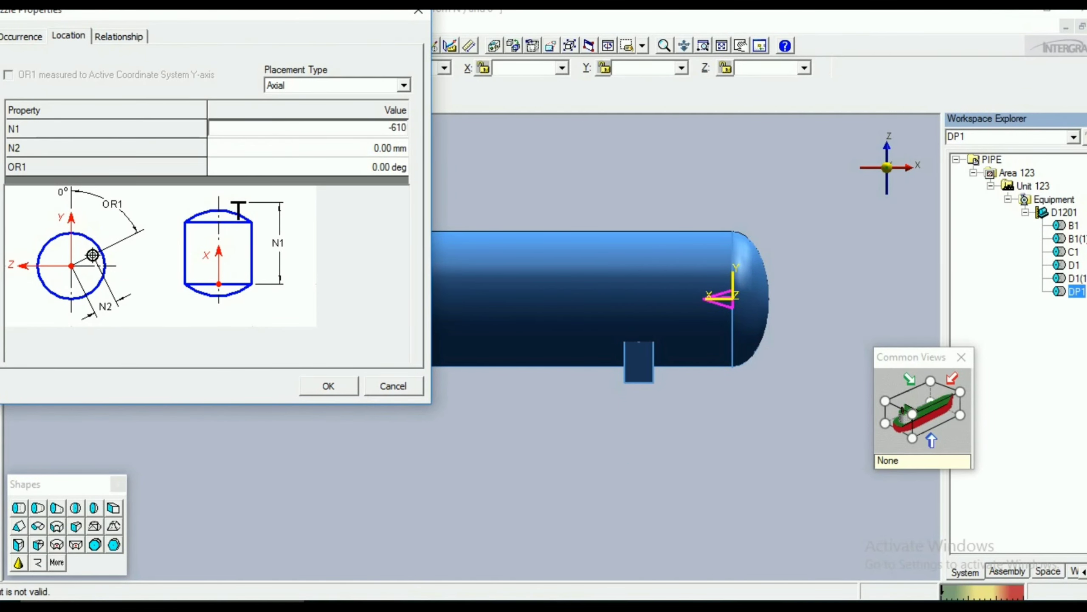
key("Tab")
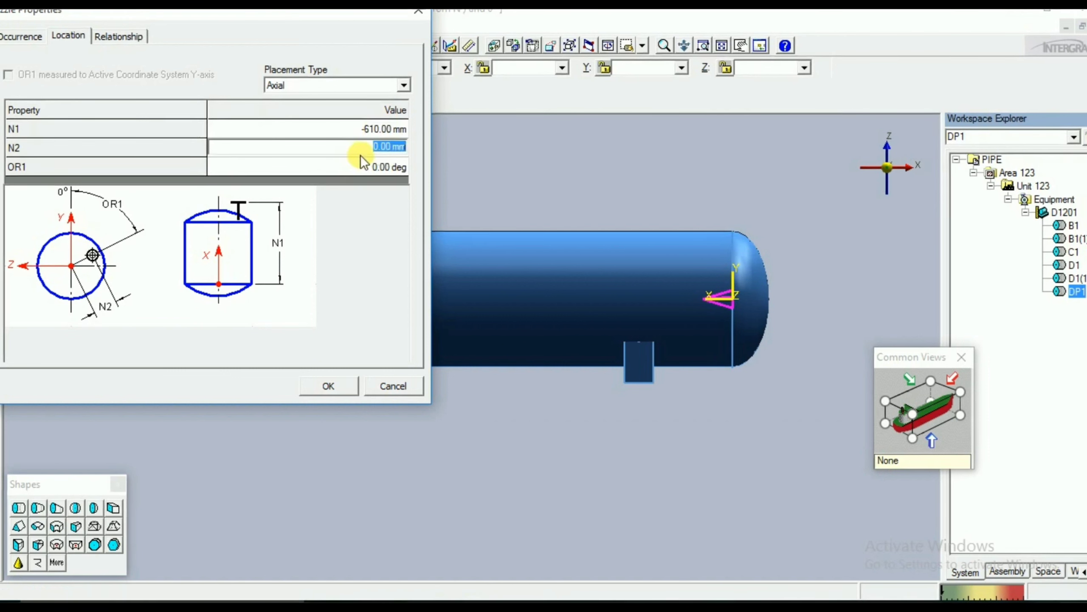
key("Tab")
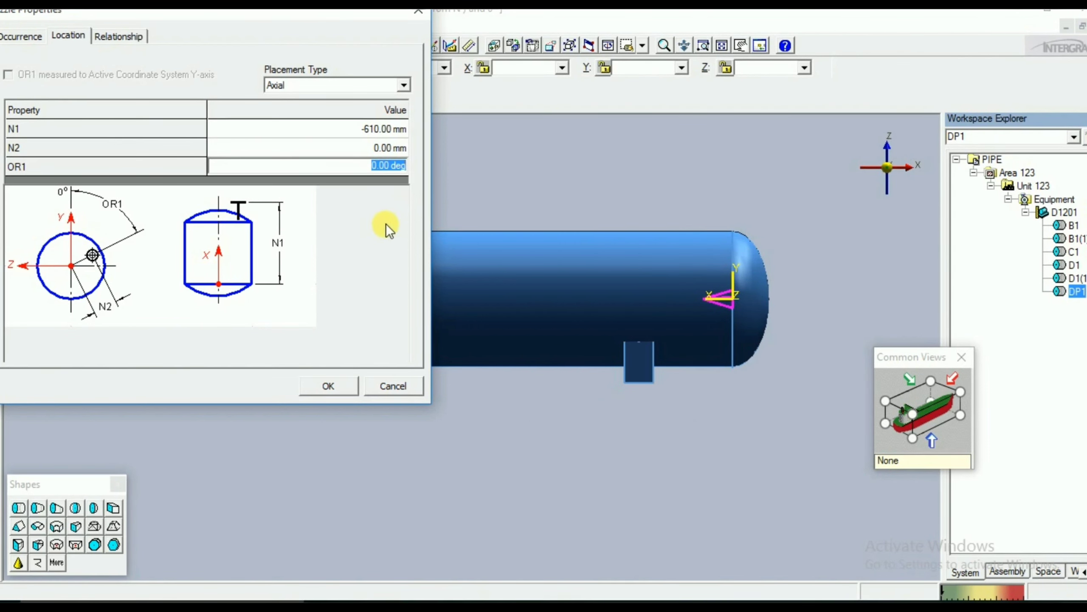
left_click(335, 386)
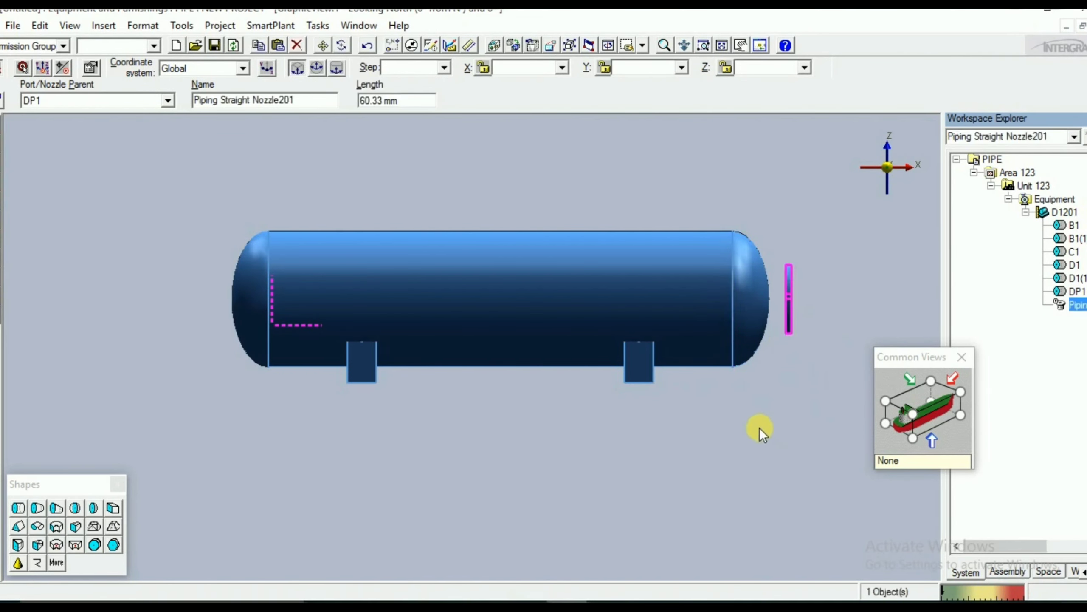
- Set the length of the axial manhole nozzle M1 to 305 mm in its properties and apply the change
left_click(1, 102)
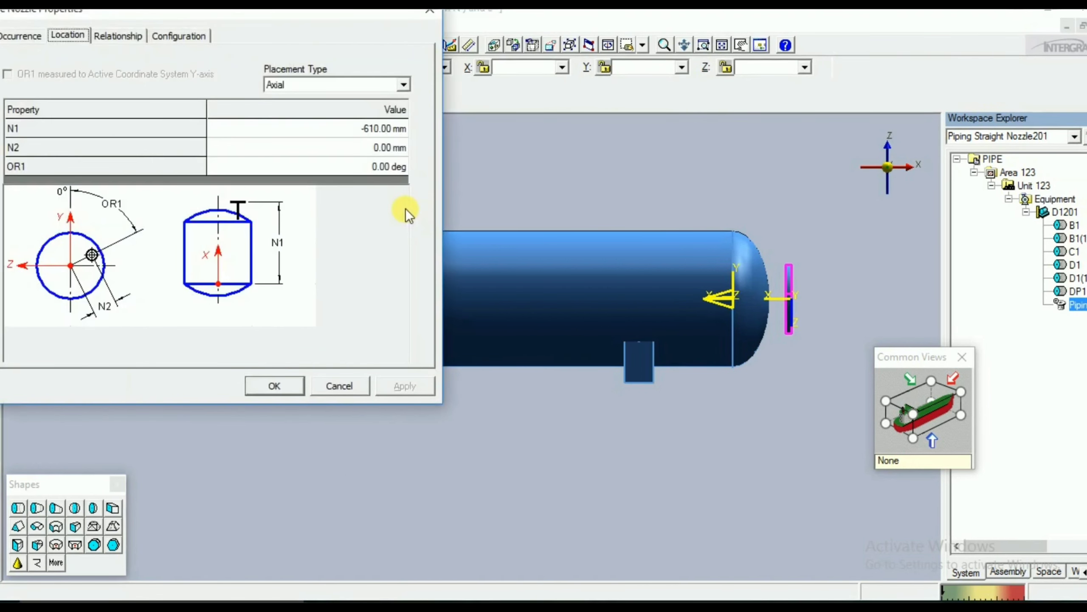
left_click(31, 36)
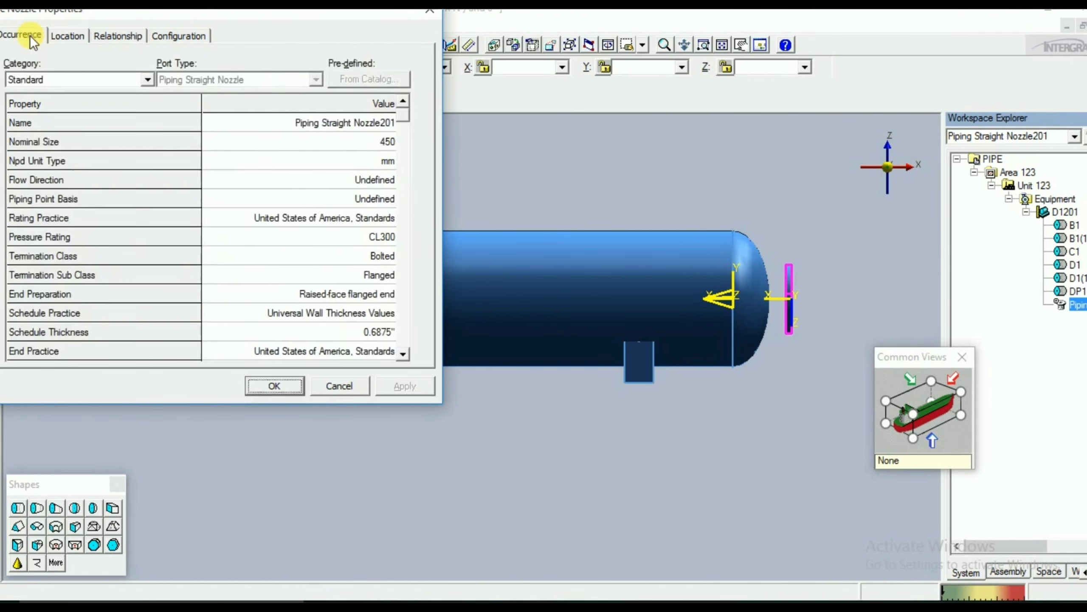
left_click(402, 355)
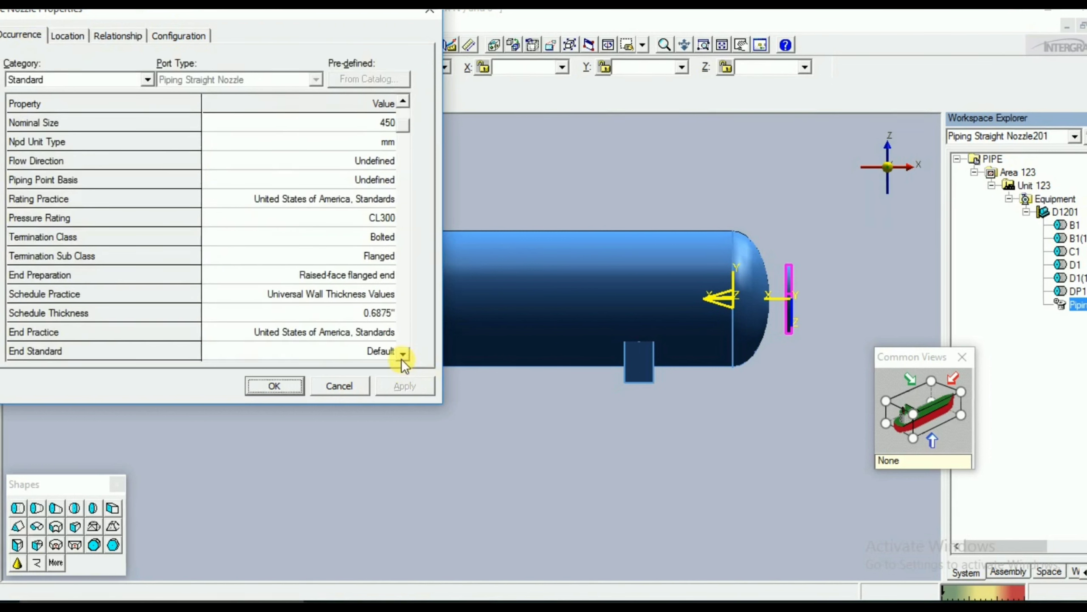
left_click(402, 356)
left_click(401, 355)
left_click(402, 355)
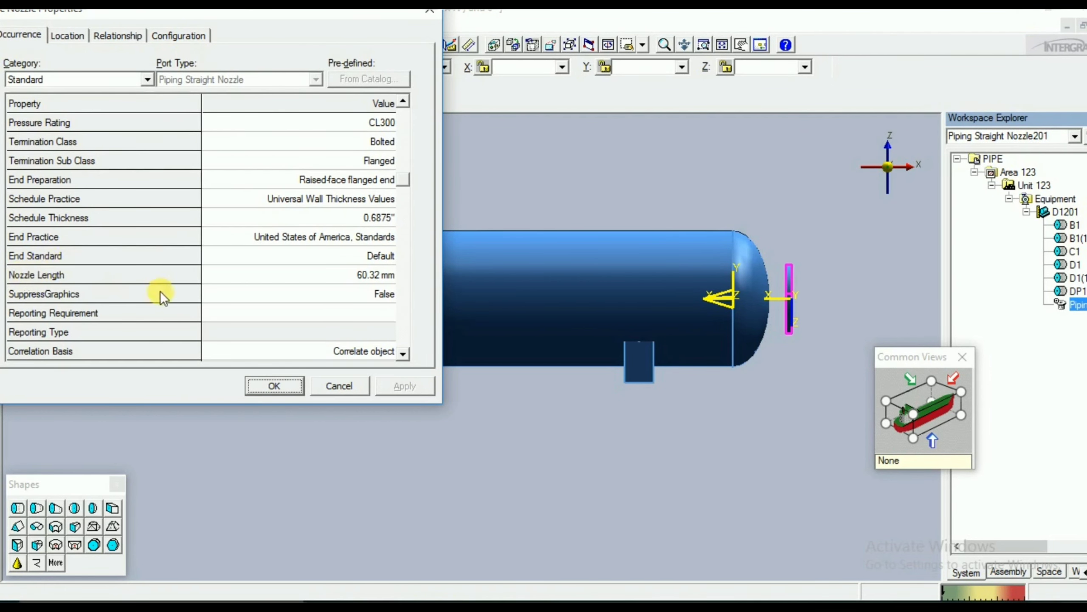
left_click(351, 274)
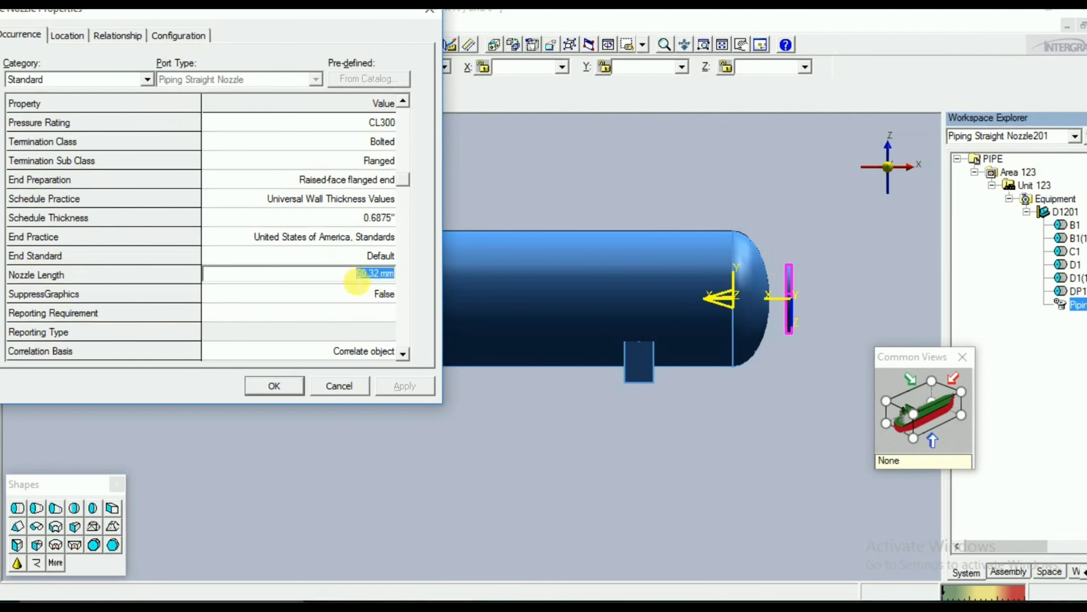
type("305")
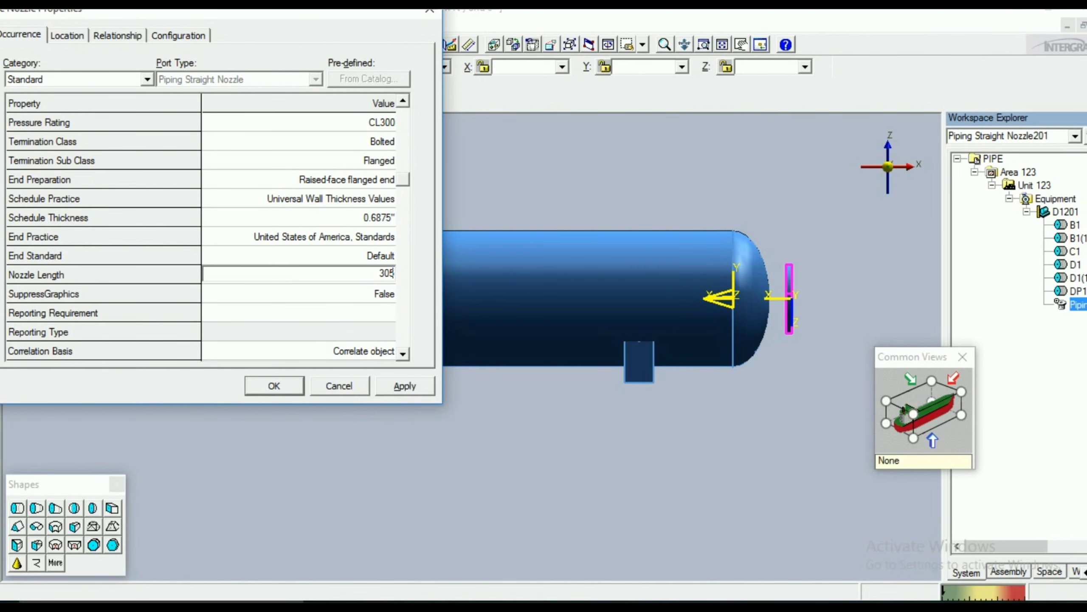
key("Tab")
left_click(404, 386)
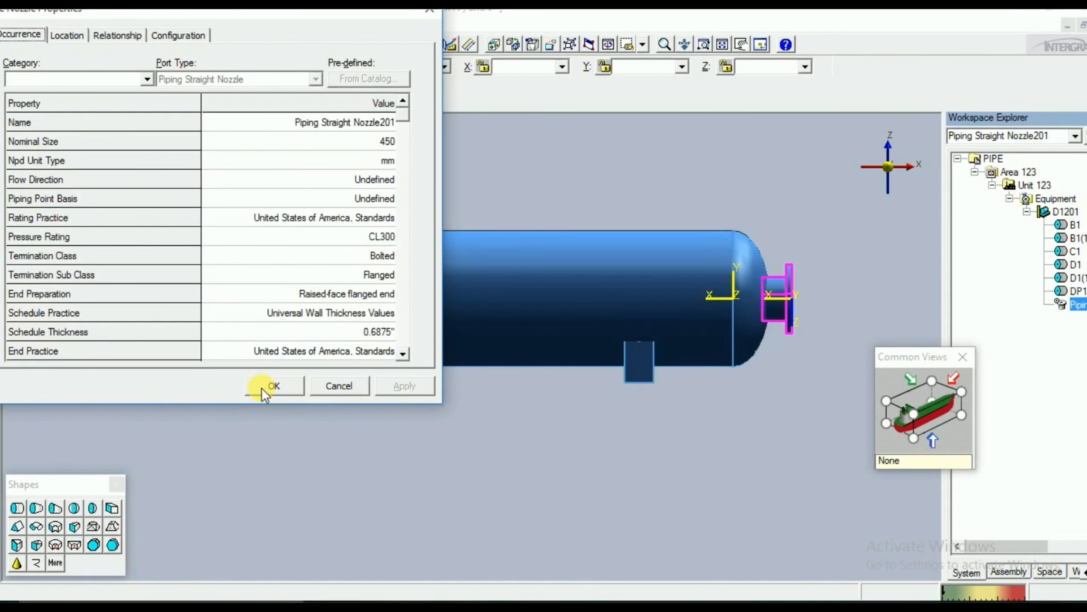
left_click(270, 386)
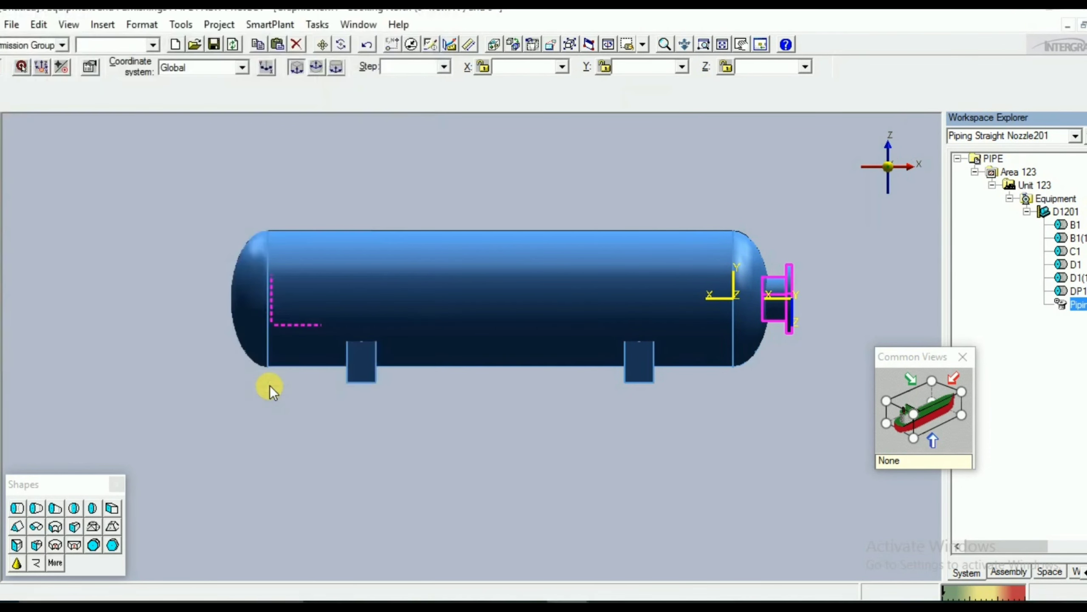
- Inspect the lengthened manhole nozzle on the vessel in both end views, the isometric view and the side view
left_click(836, 311)
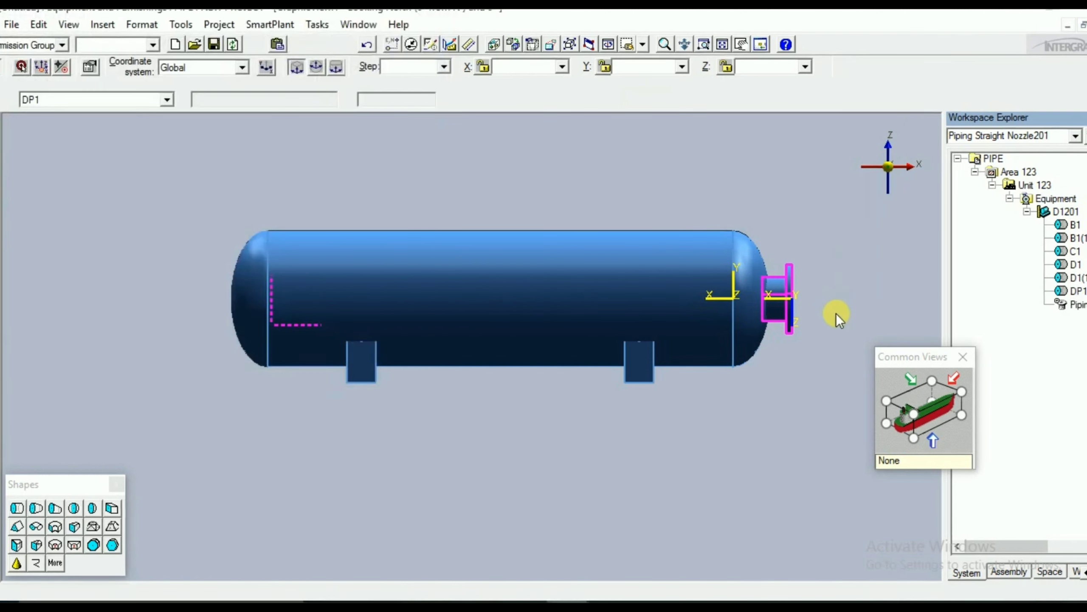
left_click(916, 416)
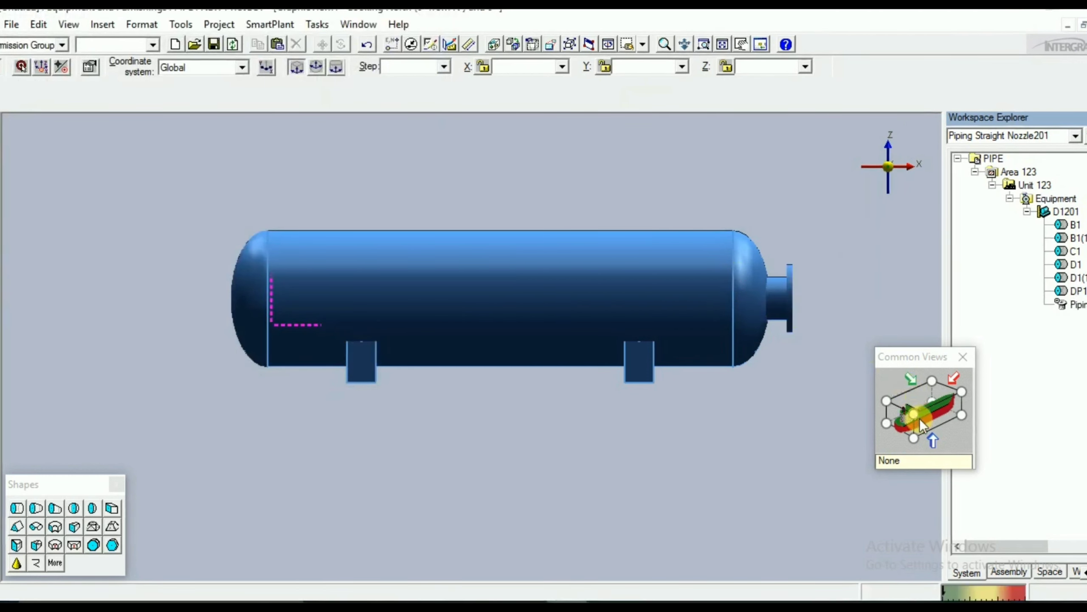
left_click(963, 391)
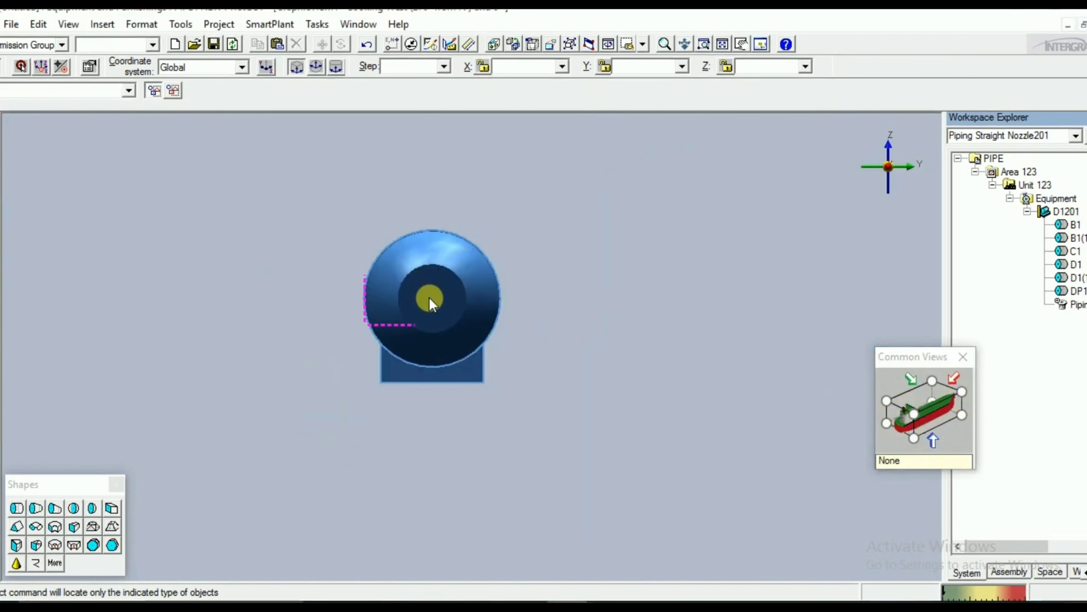
left_click(908, 422)
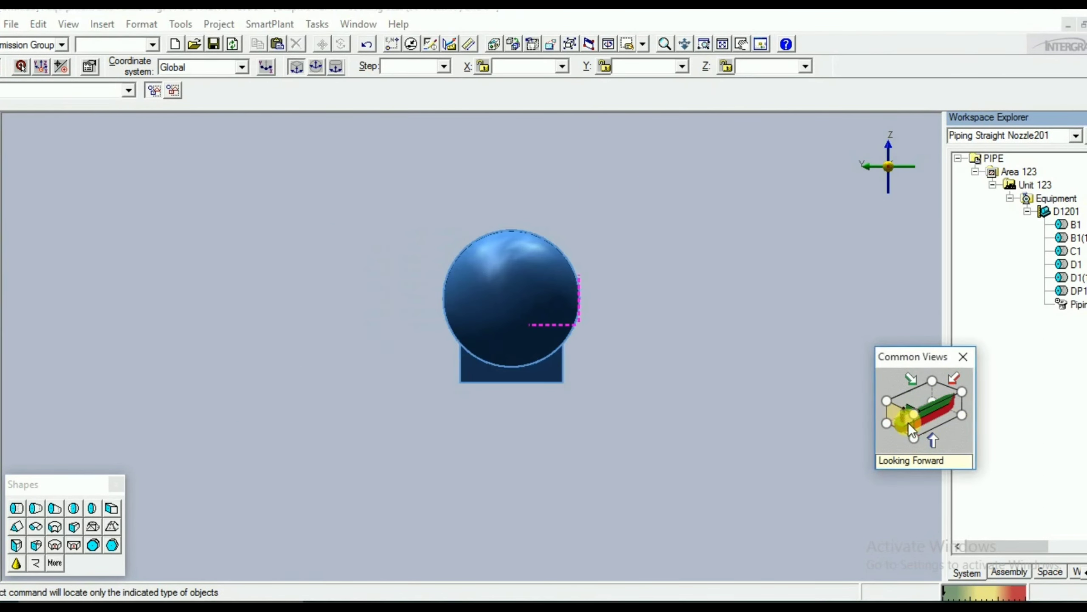
left_click(915, 414)
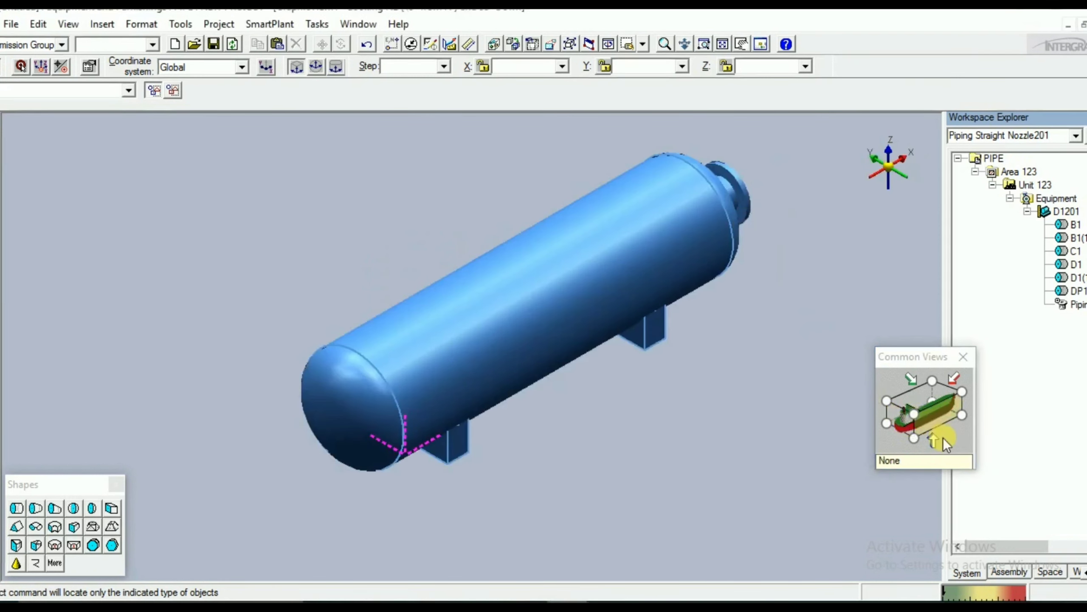
left_click(936, 421)
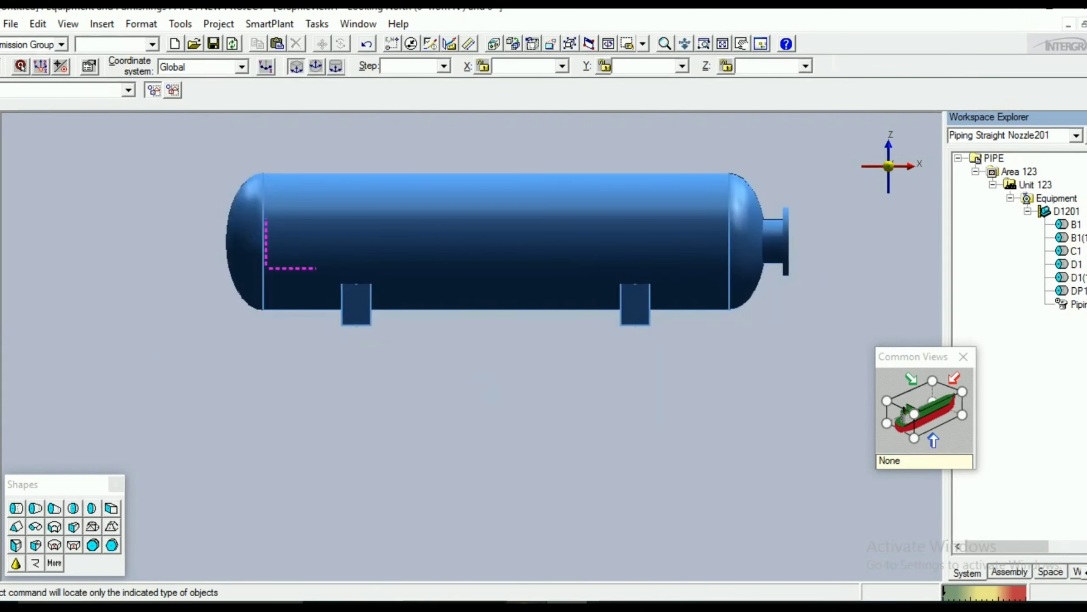
- Consult the vessel drawing in Foxit Reader for the positions of the nozzles along the top of the shell
left_click(579, 606)
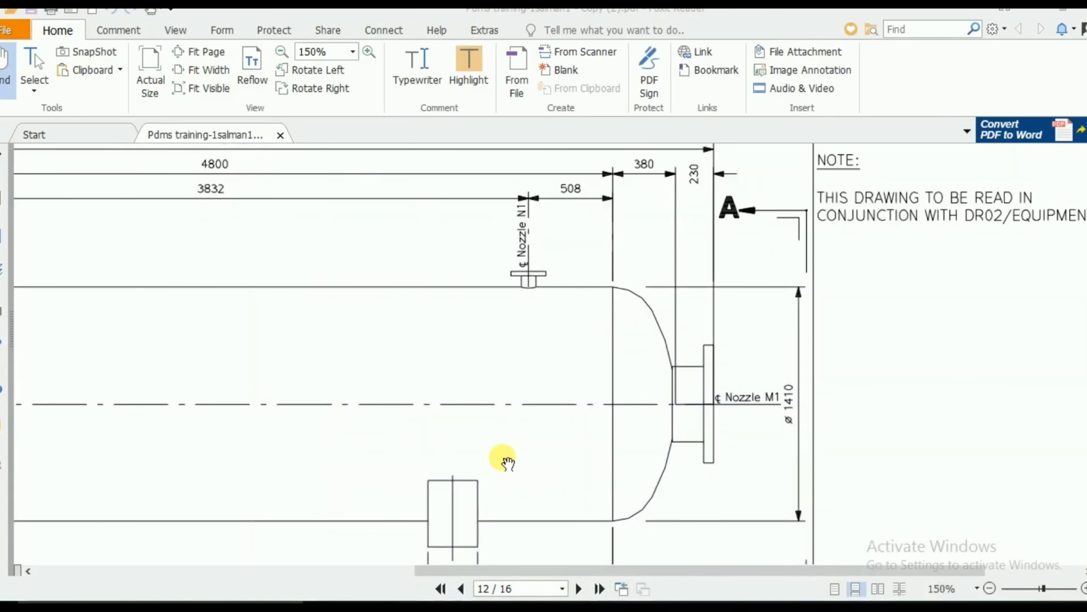
scroll(403, 323, "down", 1)
left_click_drag(341, 329, 592, 371)
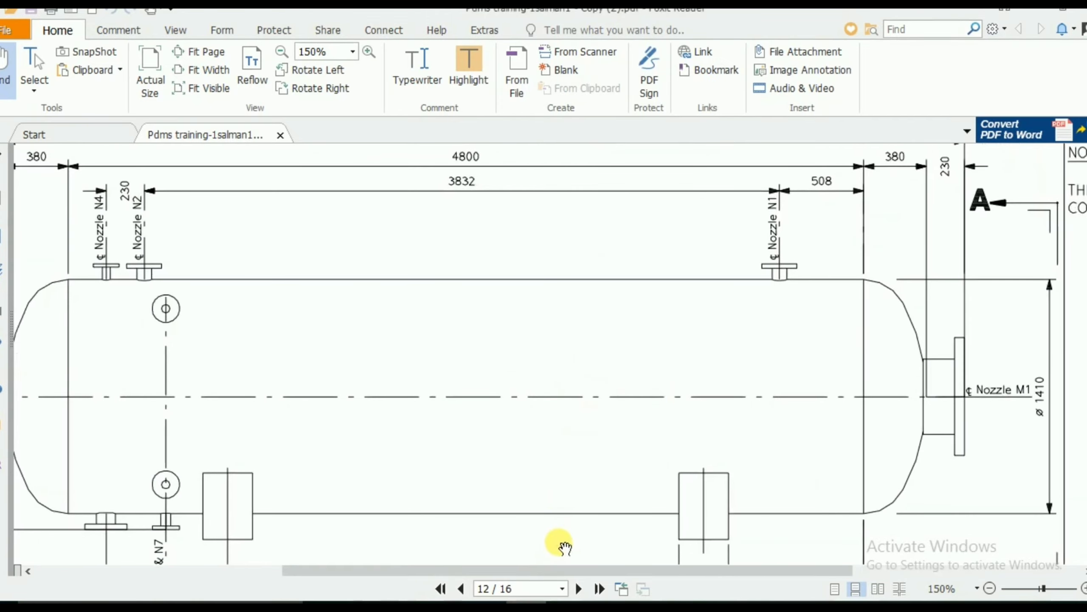
scroll(564, 548, "down", 1)
scroll(569, 491, "down", 2, "ctrl")
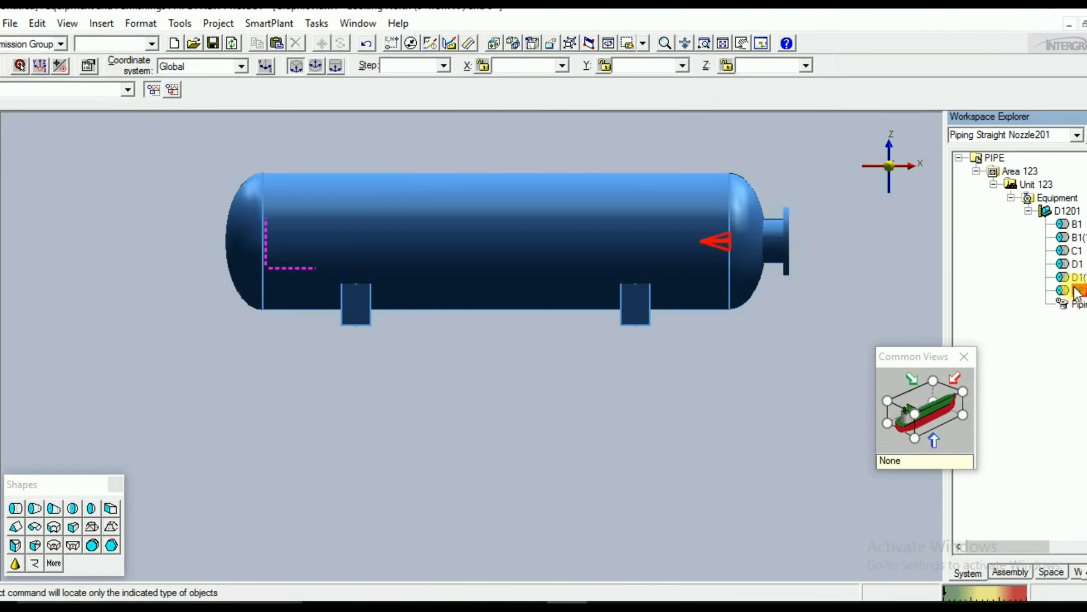
- Start a new piping straight nozzle on datum shape DP1 and open its nominal size for editing
left_click(390, 231)
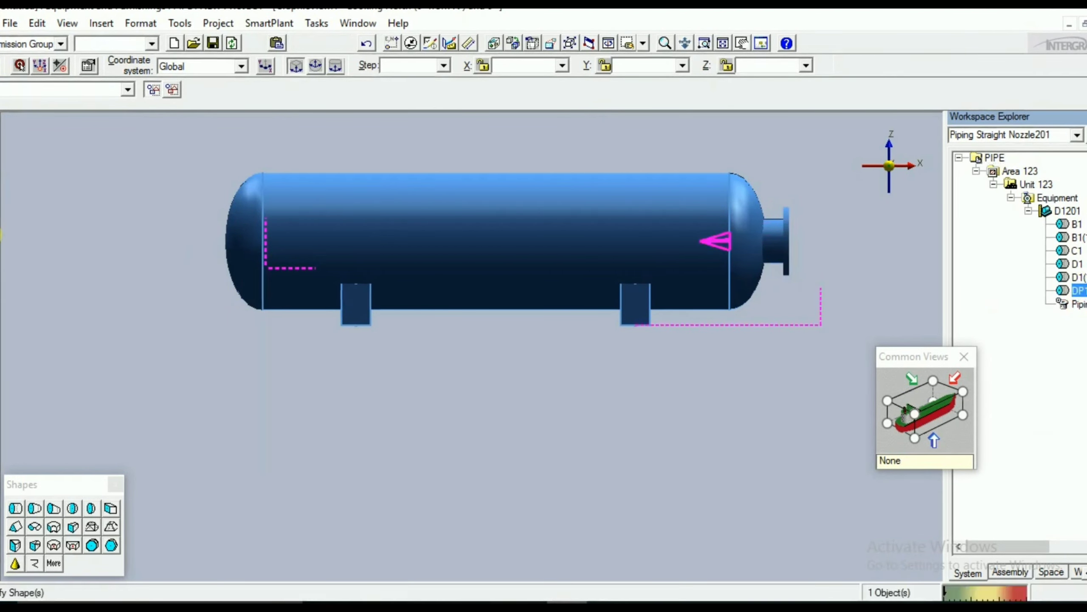
left_click(215, 256)
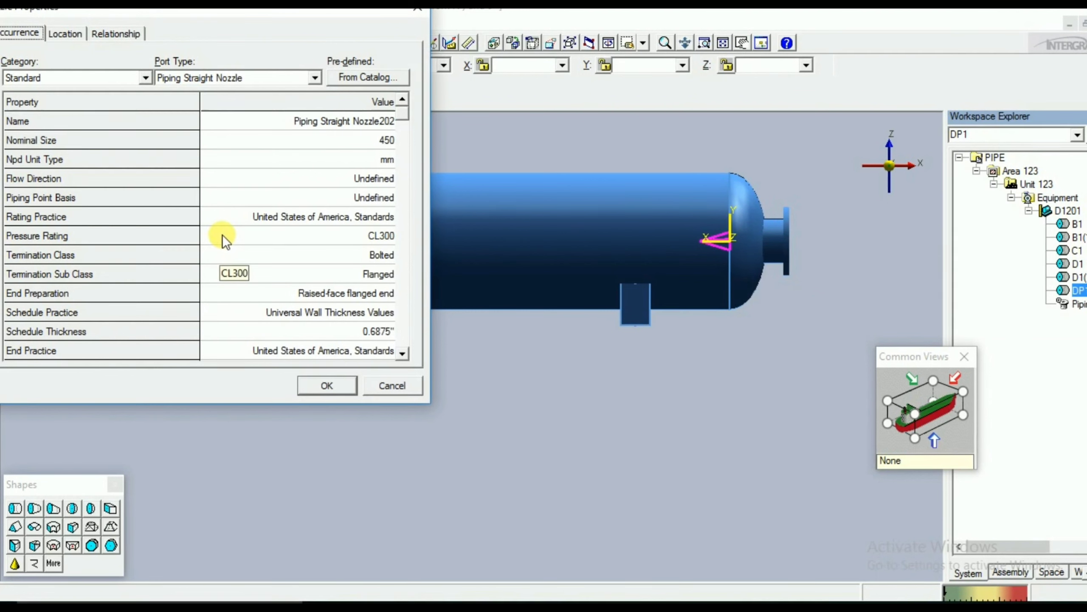
left_click(368, 140)
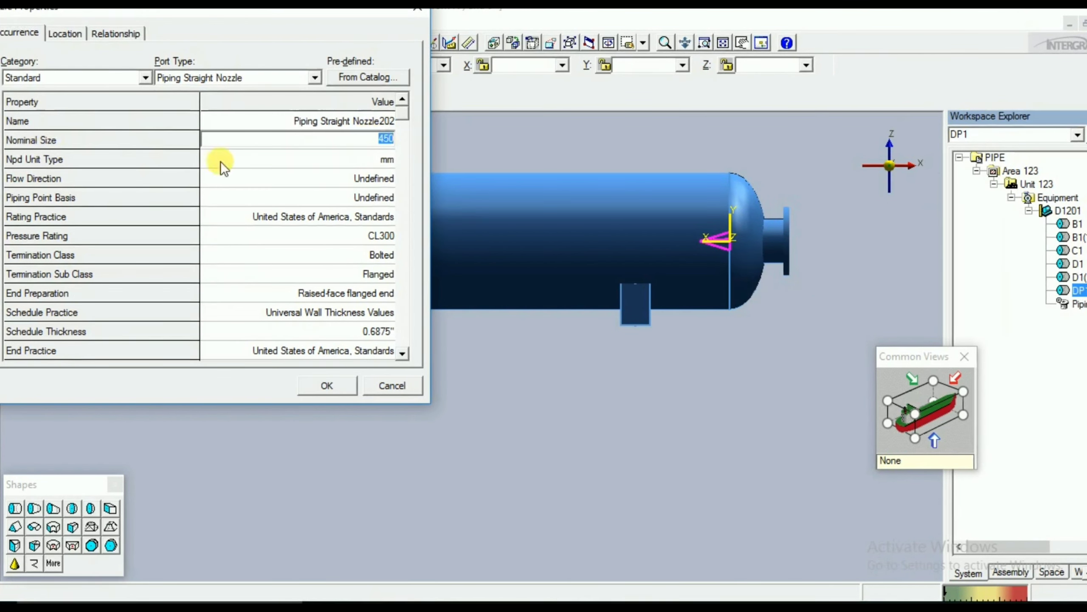
- Look up nozzle N1 in the PDF drawing's nozzle specification and set the new nozzle's nominal size to 80 mm
key("alt+Tab")
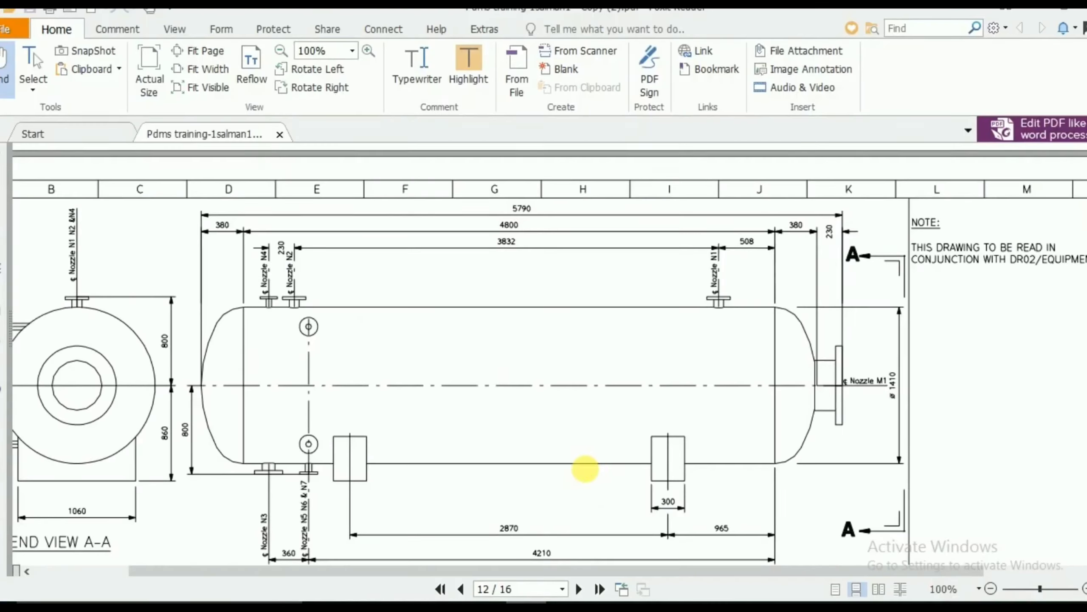
scroll(673, 447, "down", 5)
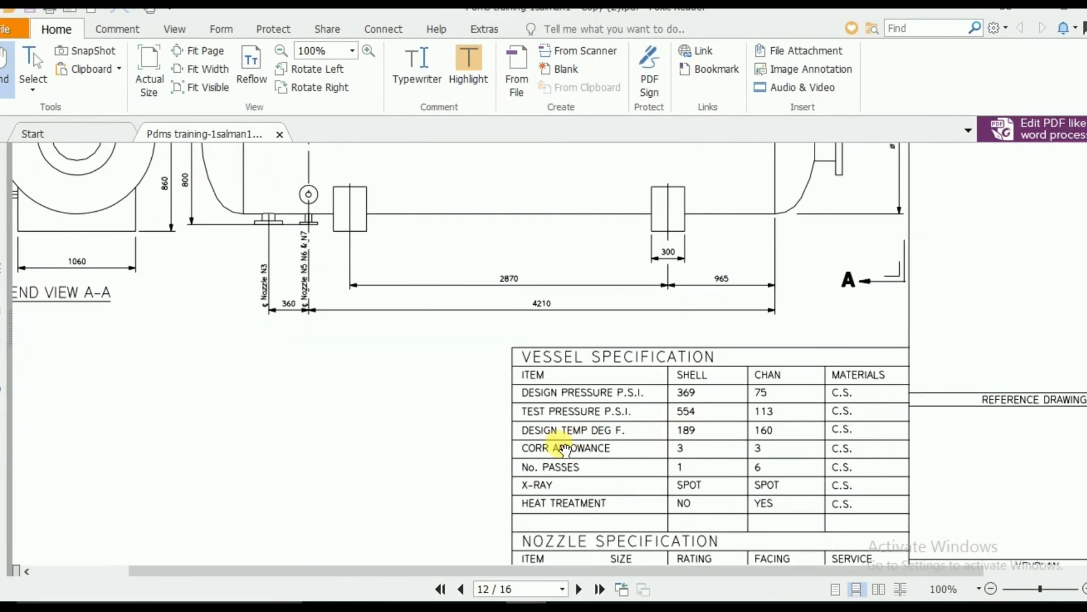
scroll(561, 445, "down", 3)
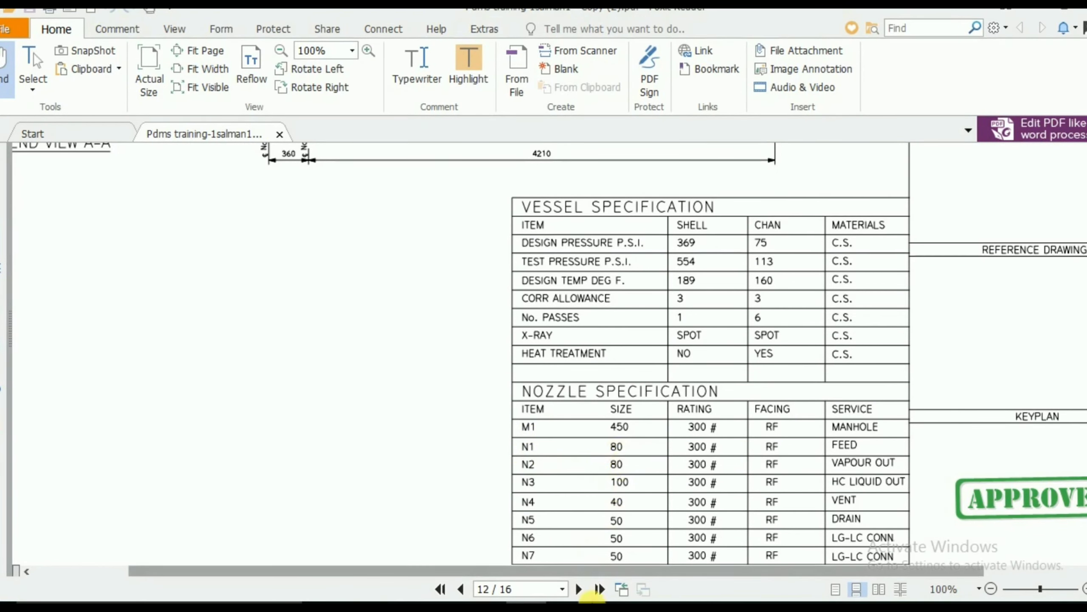
left_click(568, 607)
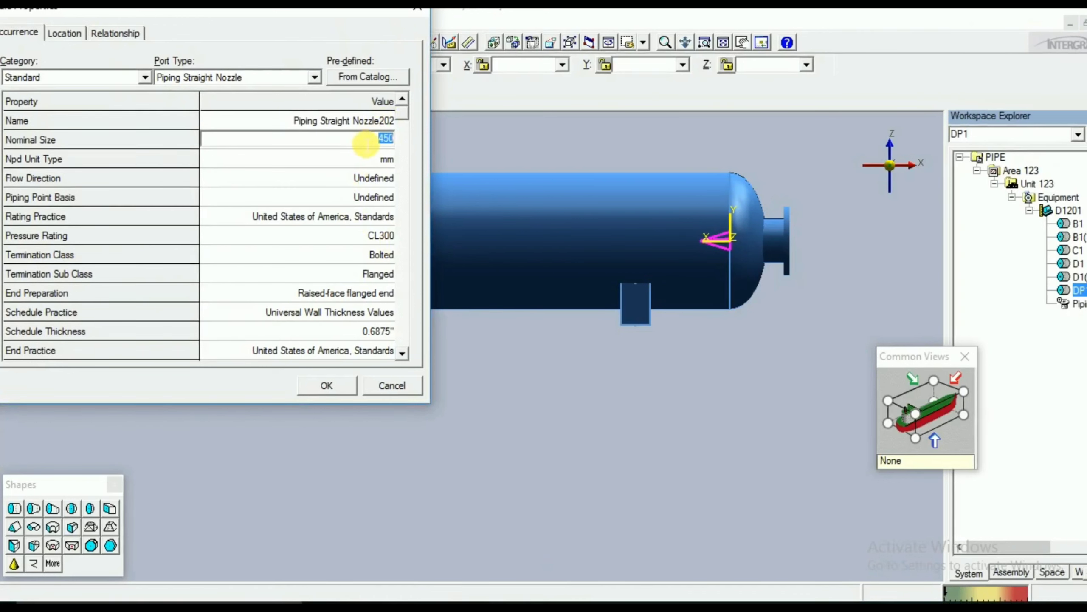
type("80")
key("Tab")
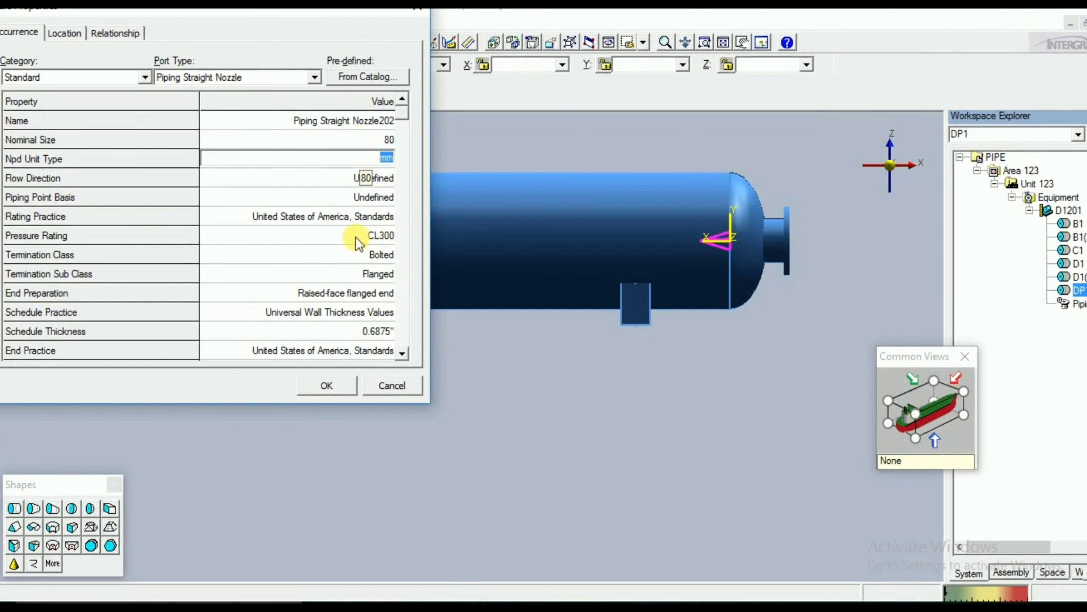
- Compare the nozzle's pressure rating with the PDF drawing's nozzle specification and review its remaining occurrence properties
left_click(344, 234)
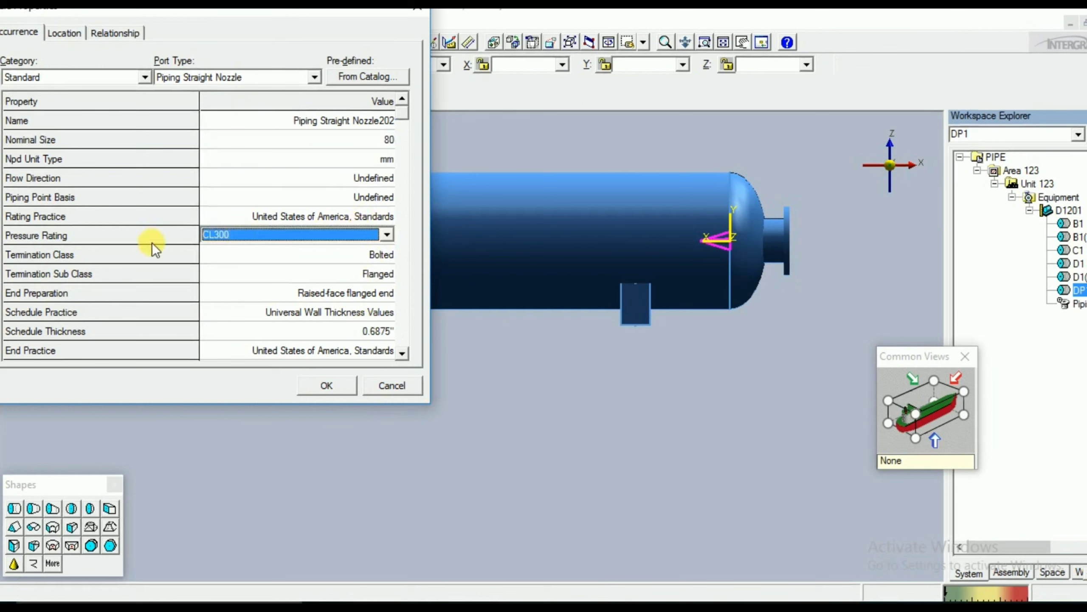
left_click(586, 608)
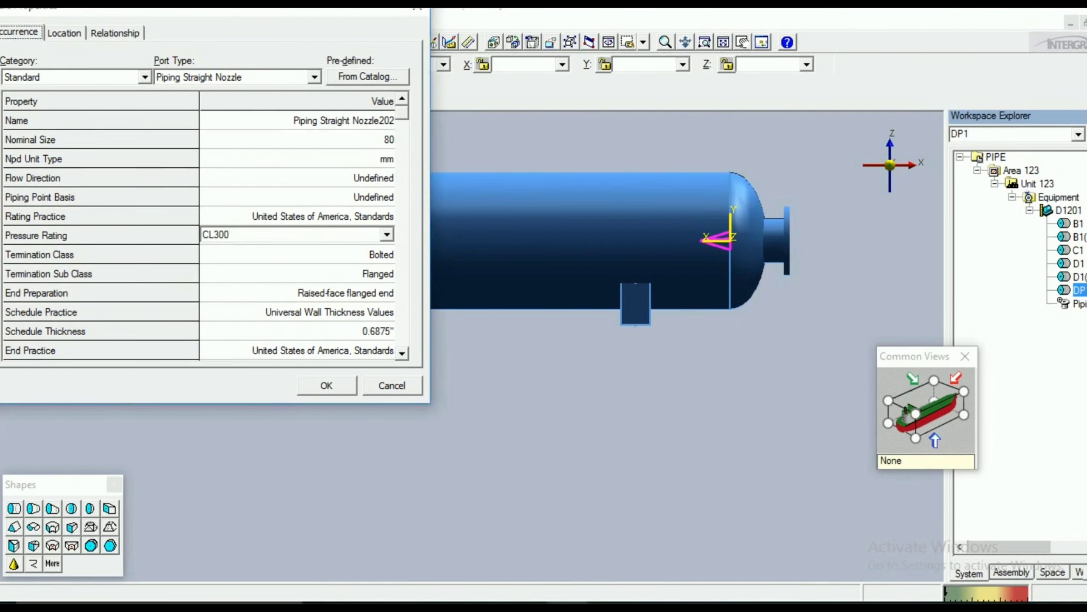
left_click(586, 608)
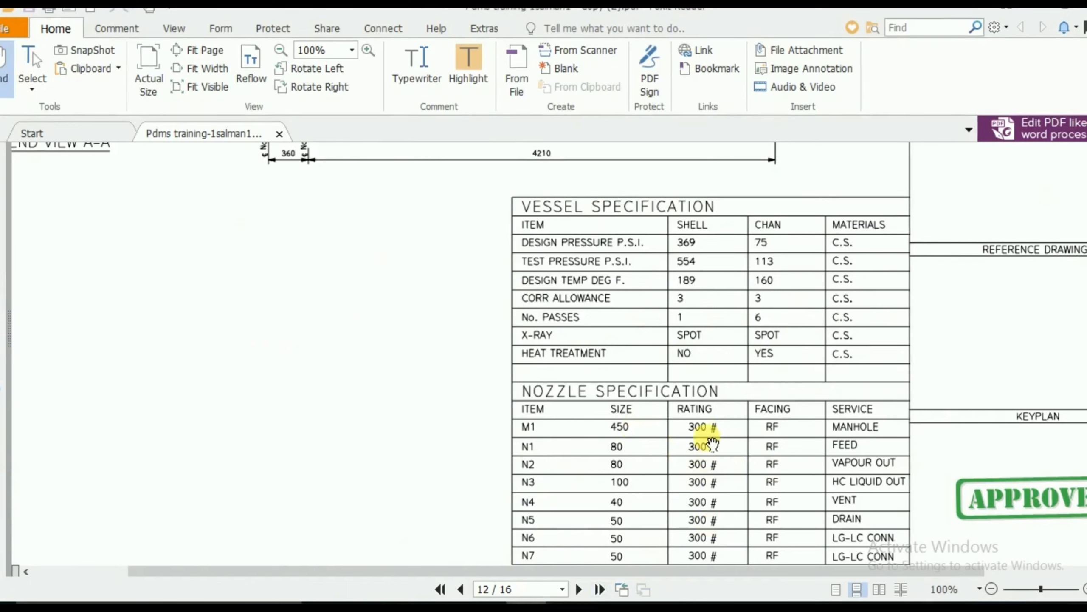
key("alt+Tab")
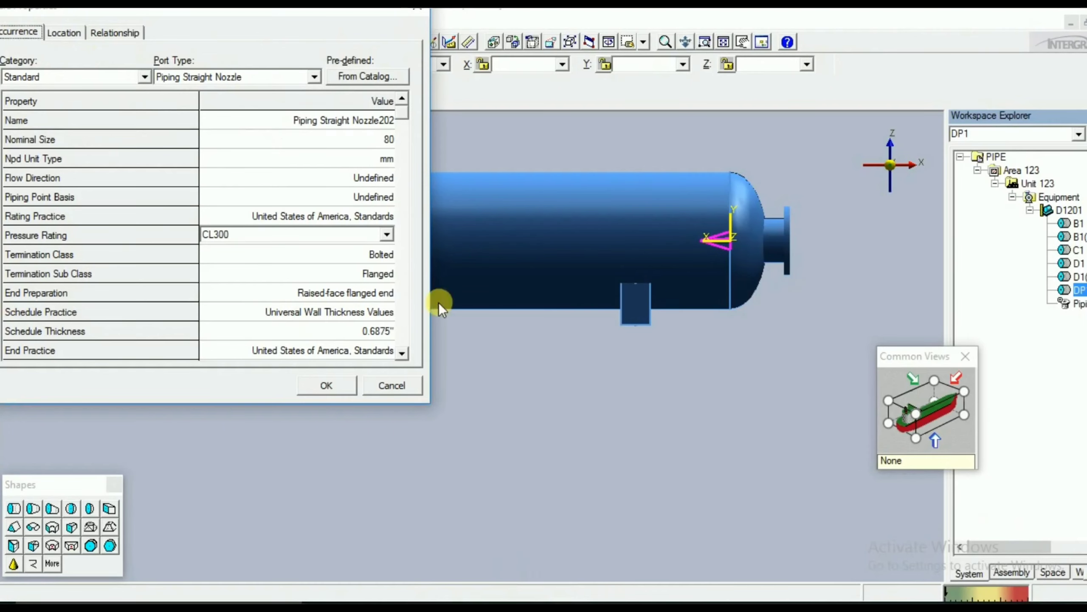
left_click(355, 274)
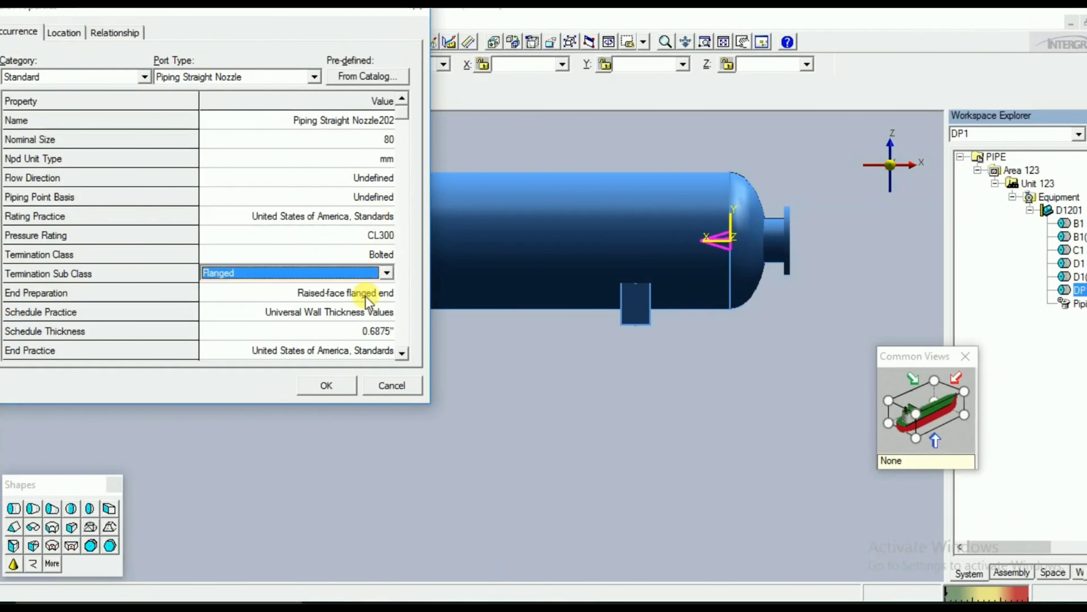
left_click(403, 358)
left_click(404, 357)
left_click(404, 358)
left_click(404, 358)
left_click(404, 358)
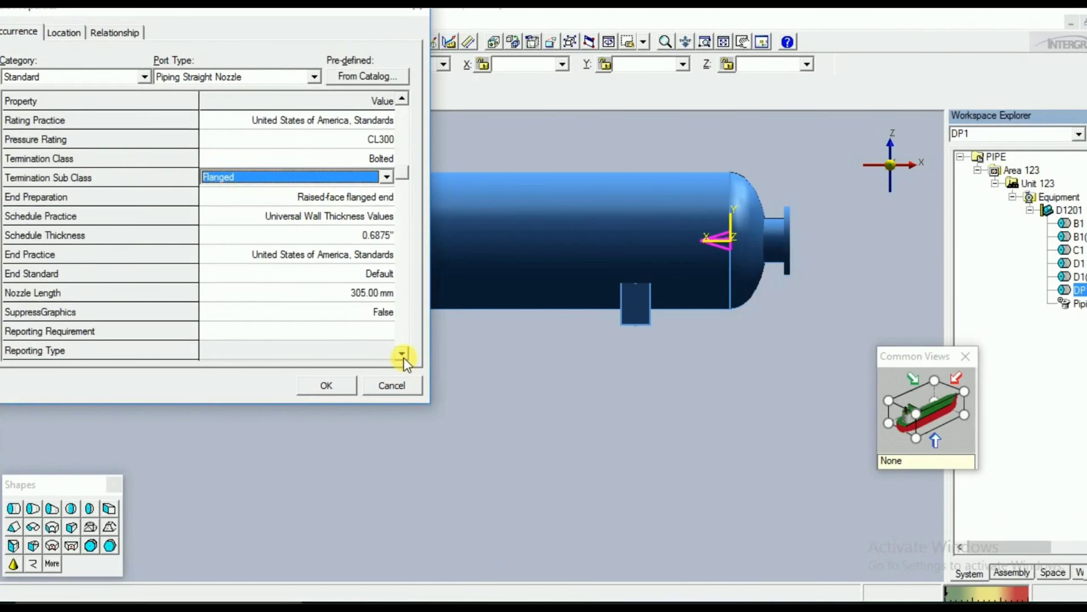
left_click(403, 357)
left_click(404, 358)
left_click(402, 353)
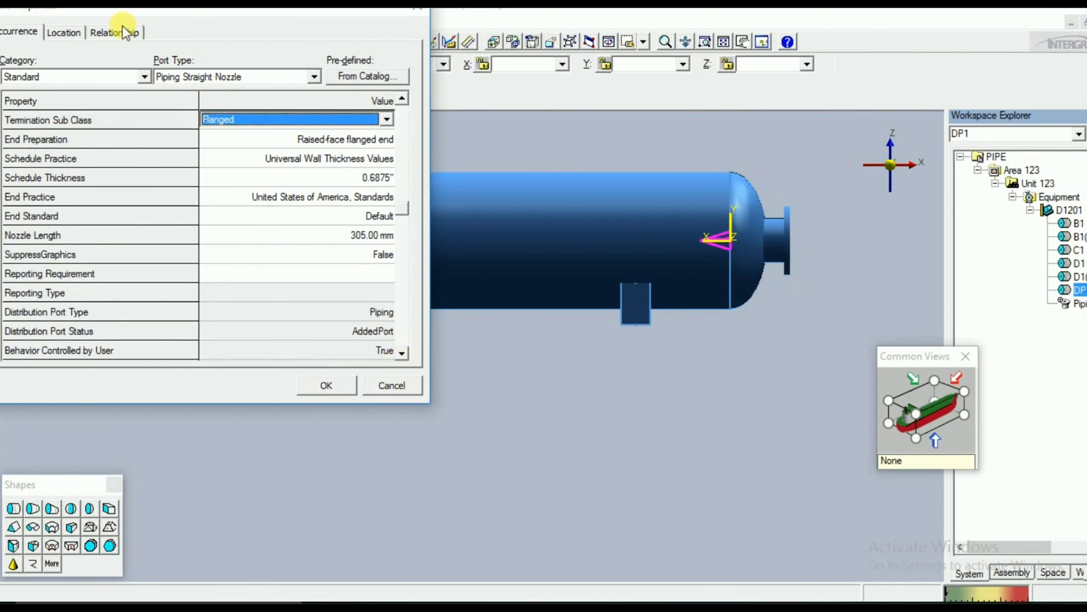
- Set the nozzle's placement type to Radial in its location properties
left_click(73, 32)
left_click(373, 86)
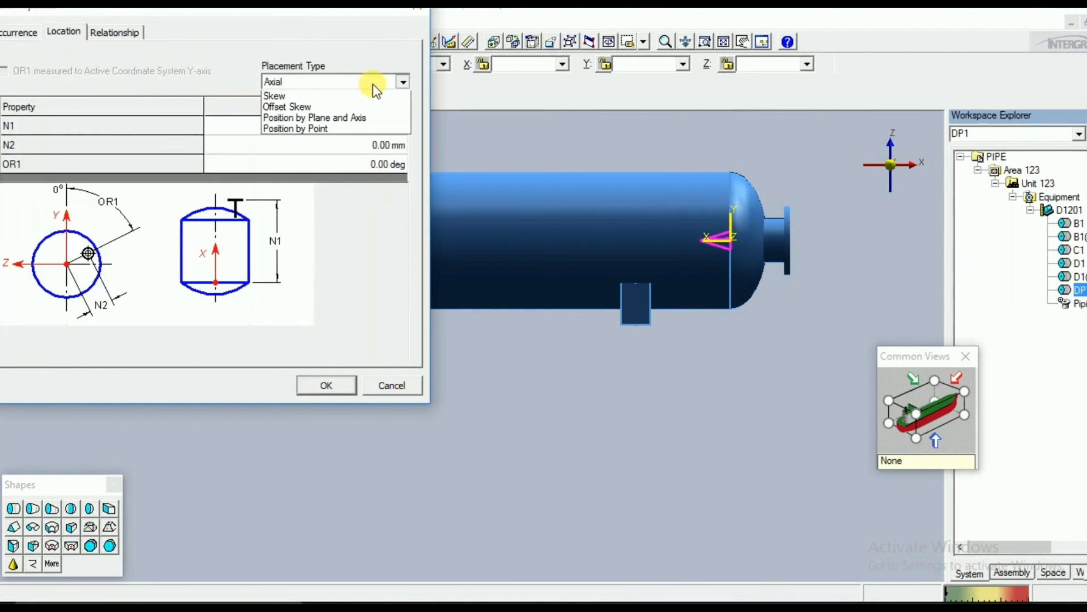
left_click(325, 97)
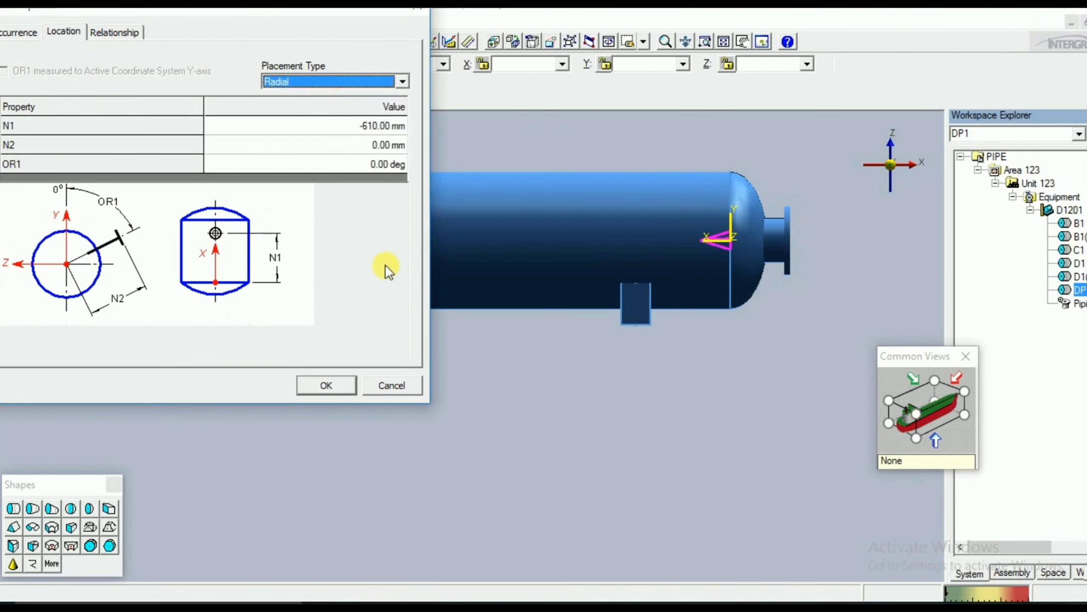
- Look up nozzle N1's distance from the shell end in the PDF drawing and set location N1 to 508 mm
left_click(345, 126)
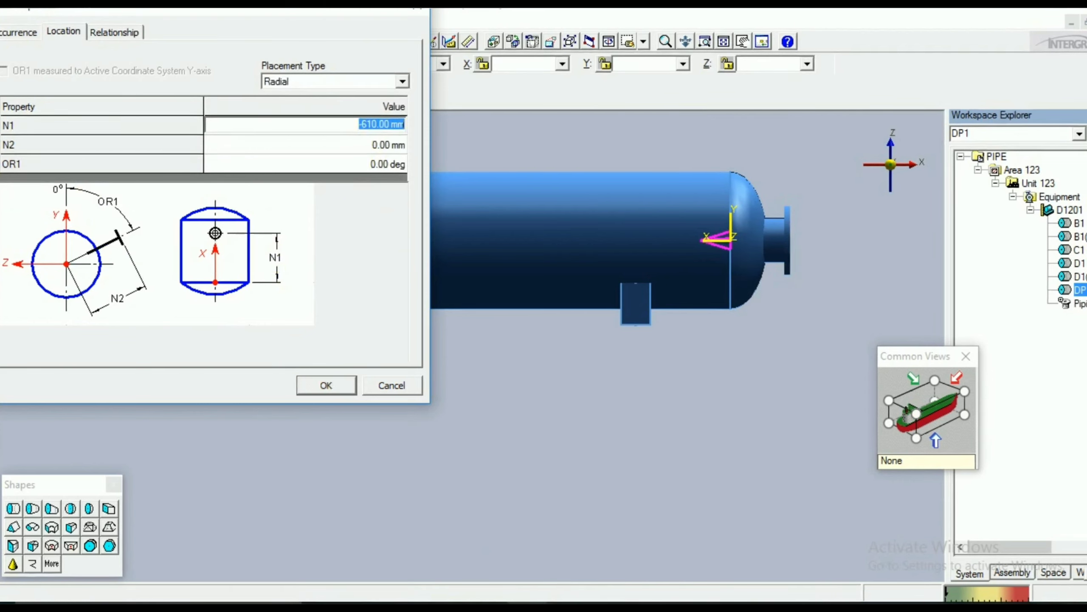
key("alt+Tab")
left_click_drag(600, 237, 710, 558)
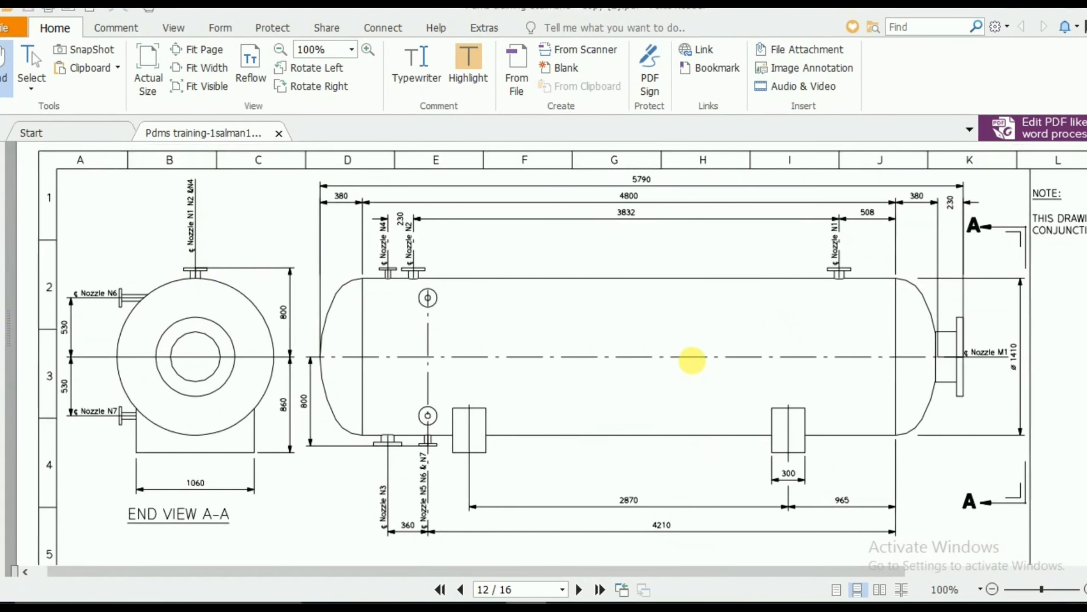
scroll(693, 360, "up", 2)
scroll(693, 359, "right", 5)
scroll(650, 328, "up", 1, "ctrl")
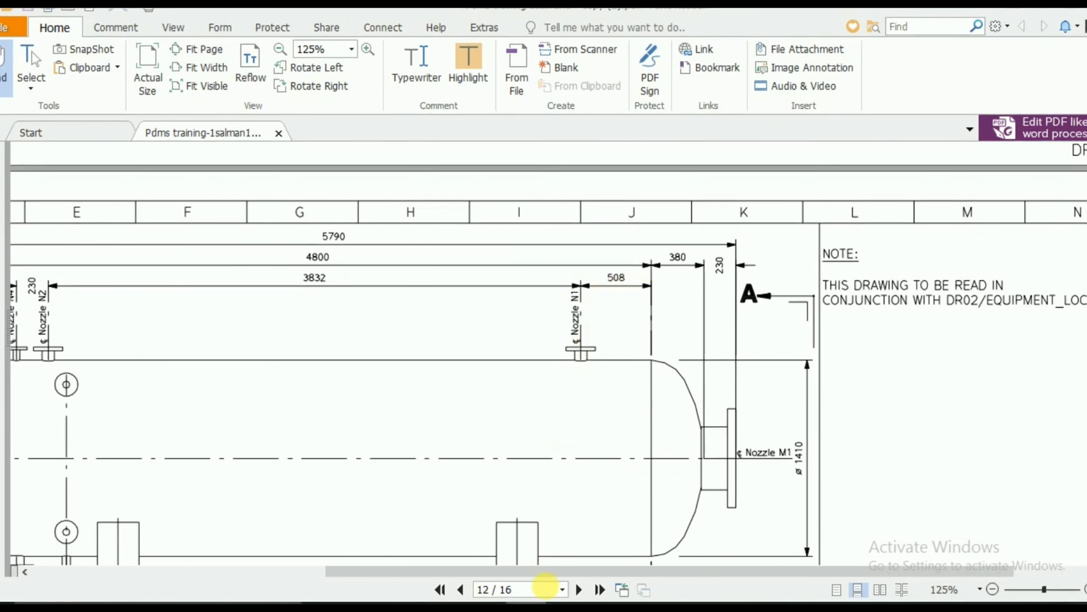
left_click(567, 609)
left_click(358, 125)
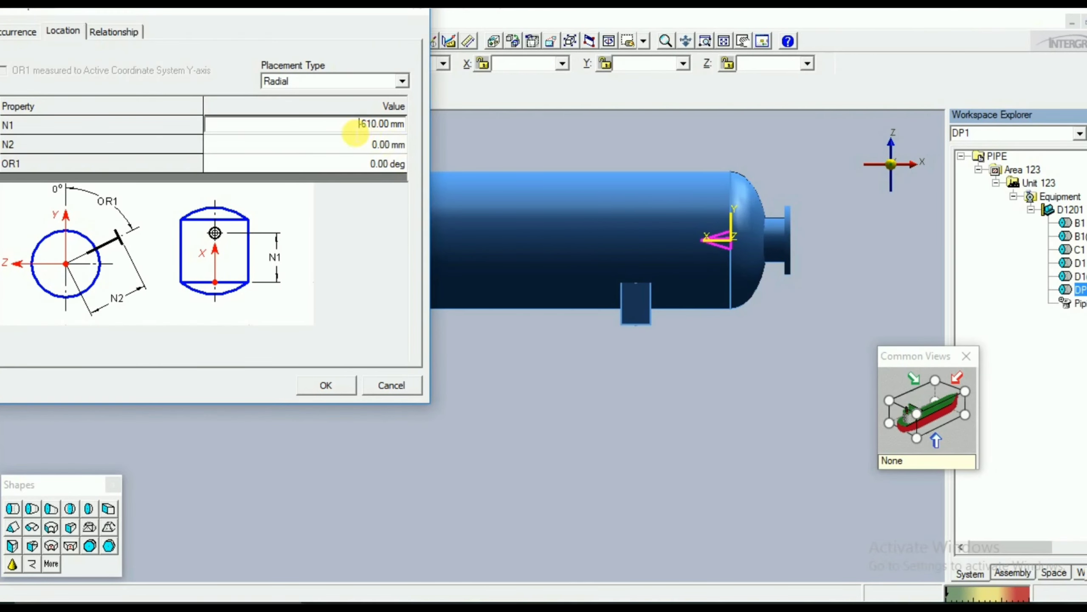
left_click_drag(355, 134, 420, 148)
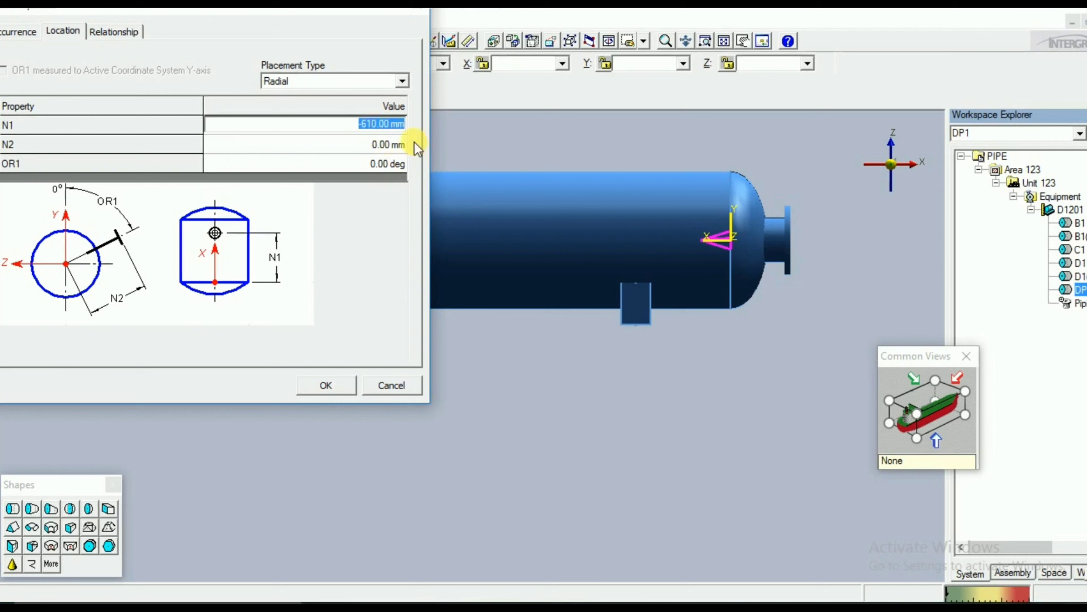
type("508")
key("Tab")
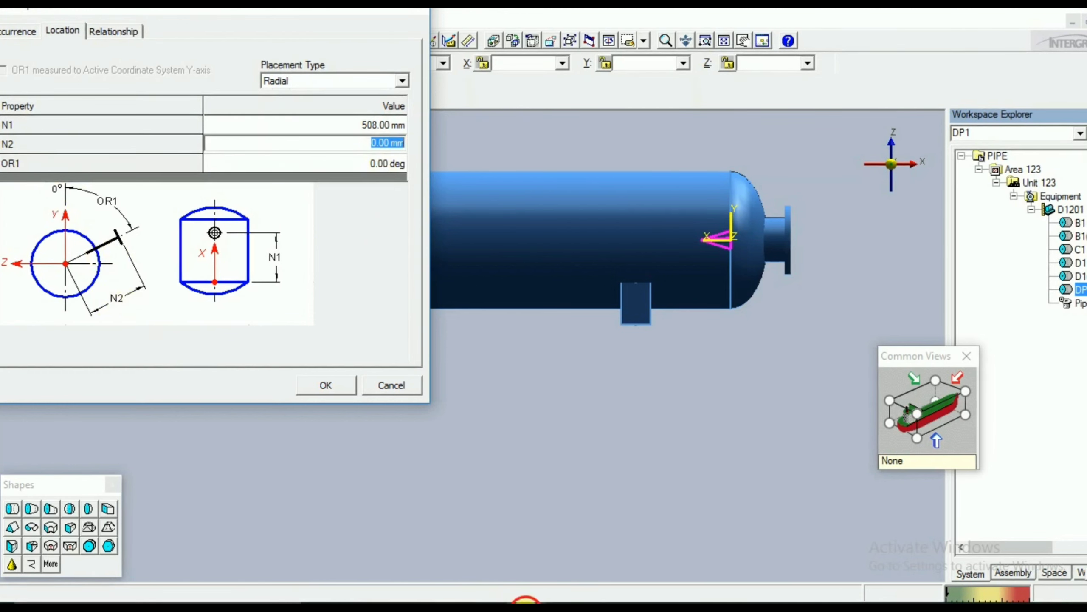
- Look up the nozzle projection in the PDF drawing's end view, set N2 to 800 mm, and accept the nozzle properties
left_click(526, 602)
left_click_drag(444, 343, 796, 291)
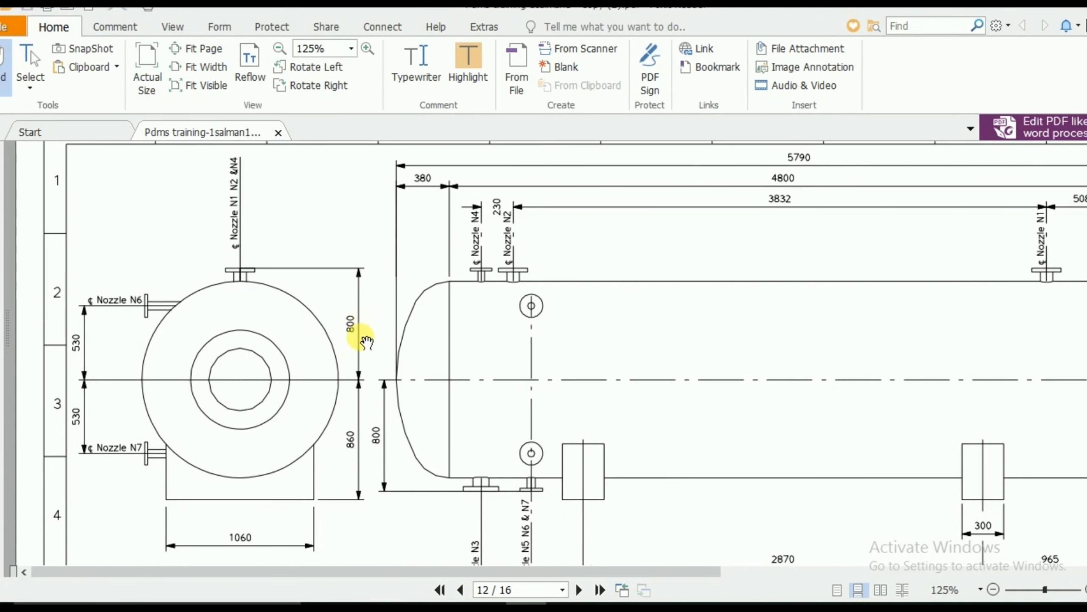
left_click(526, 602)
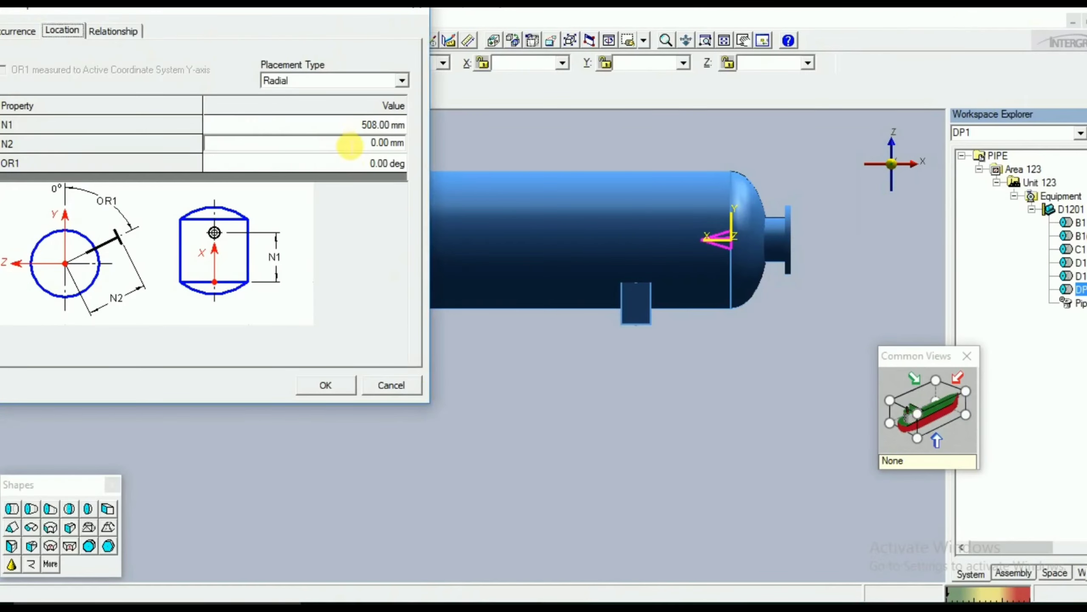
left_click(350, 145)
type("80")
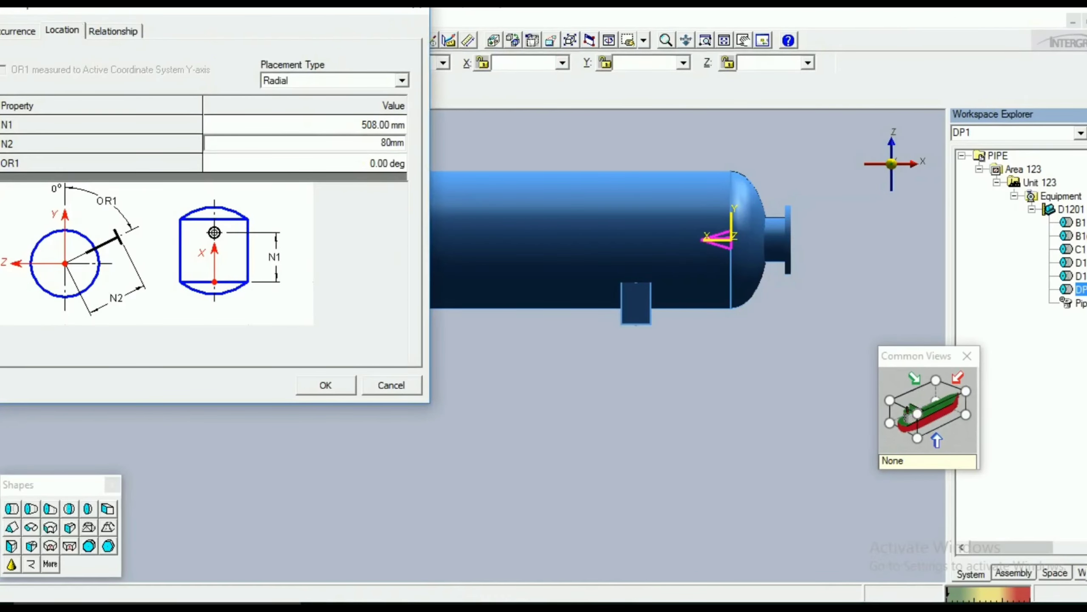
key("Tab")
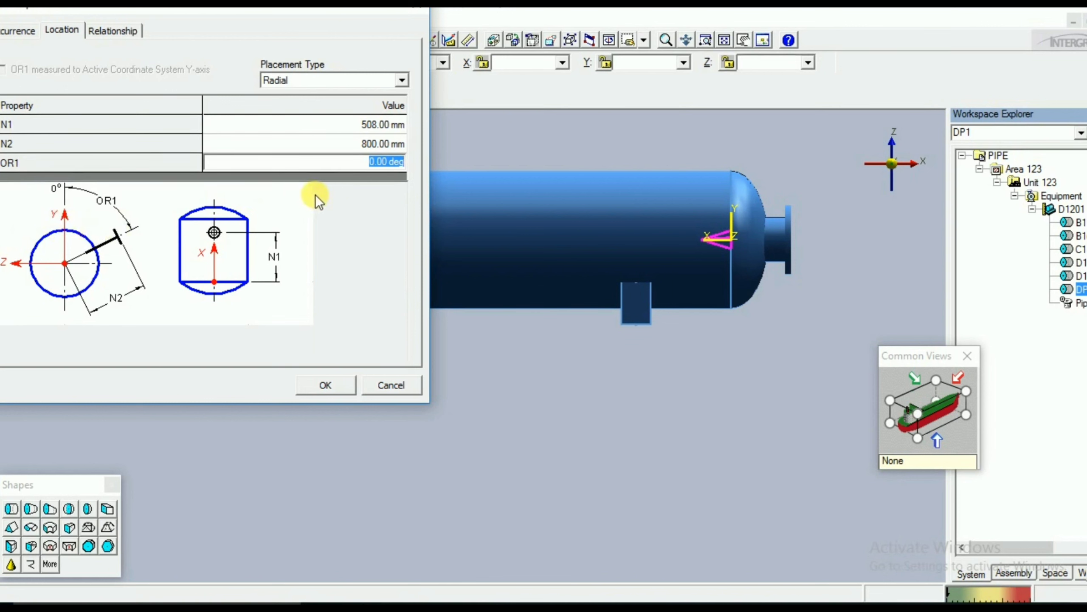
key("Tab")
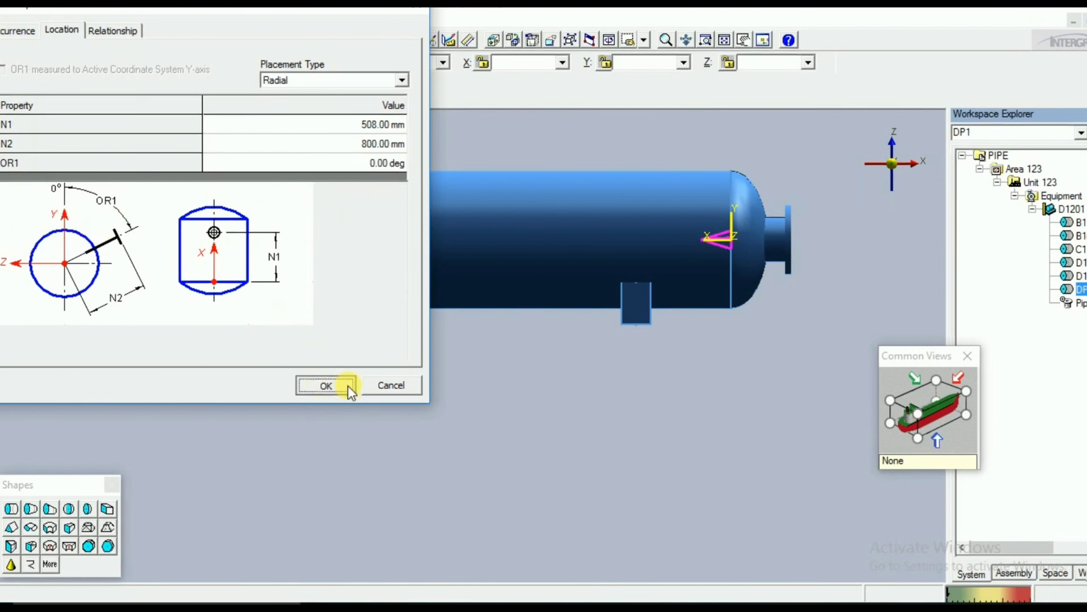
left_click(349, 386)
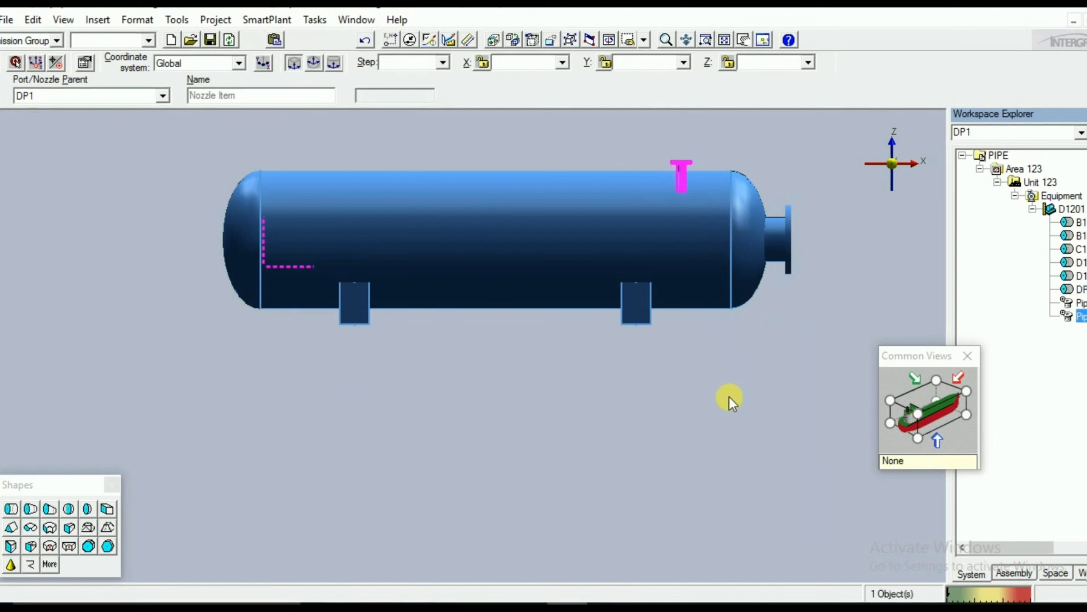
- Inspect the new nozzle on the vessel from the Looking Forward view, return to the side view and deselect it
left_click(898, 416)
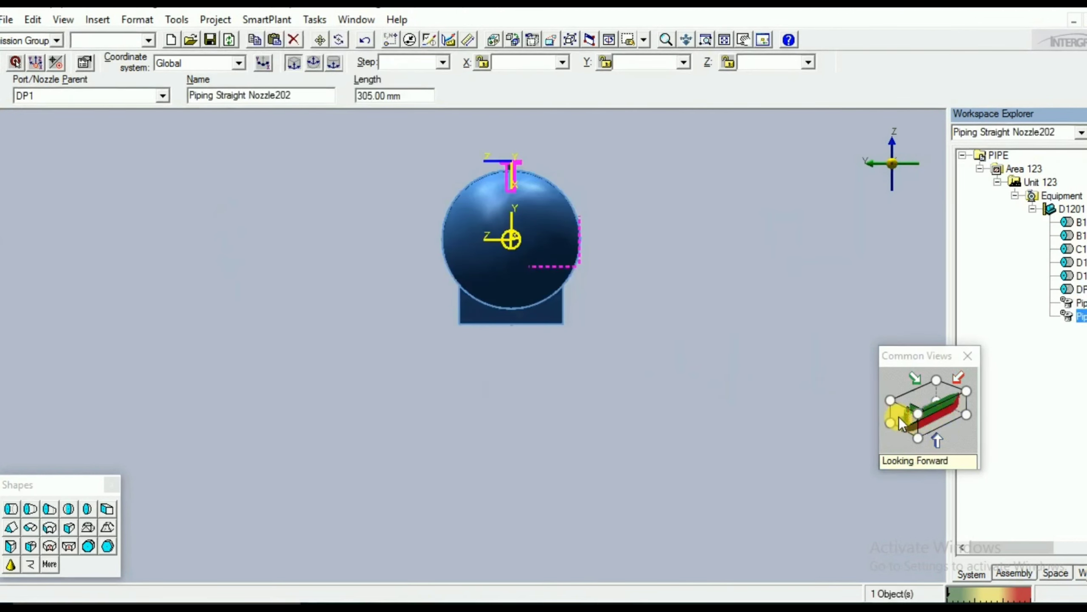
left_click(938, 418)
left_click(621, 421)
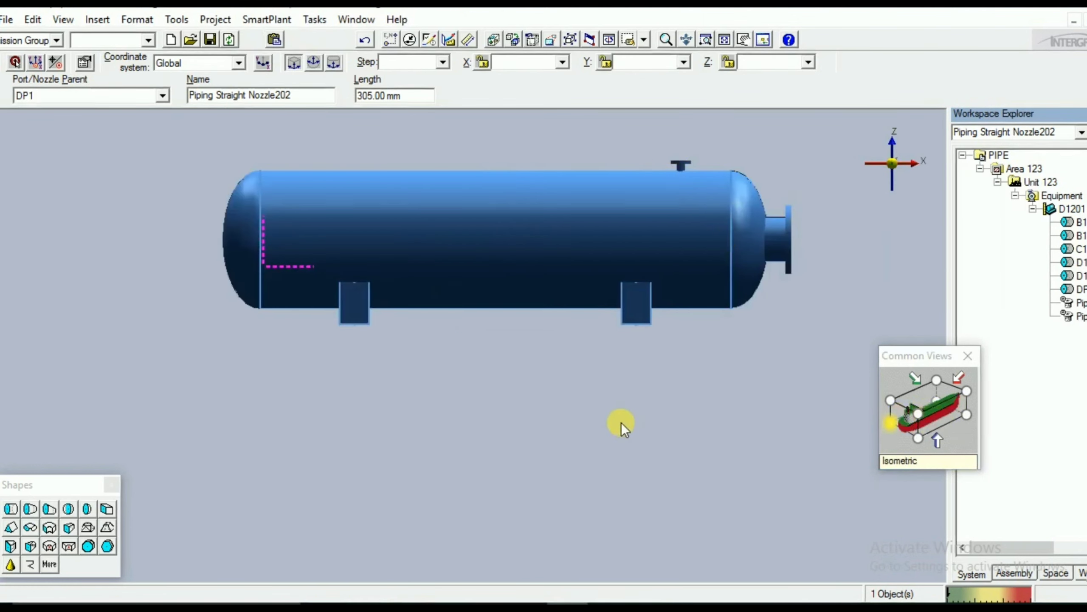
- Start another nozzle on the DP1 shape and open its occurrence properties
left_click(1082, 289)
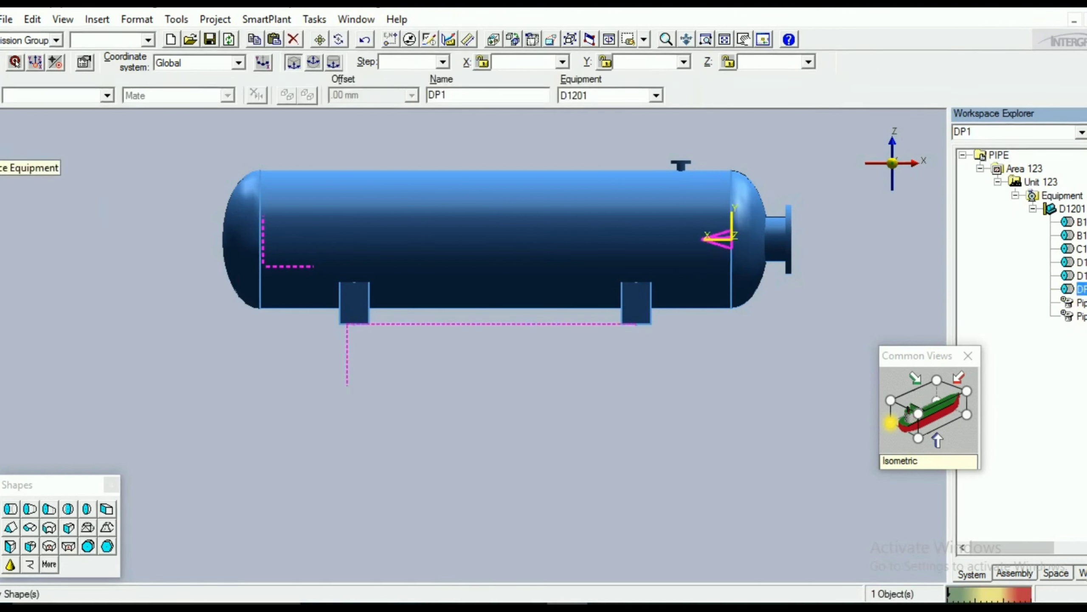
left_click(0, 229)
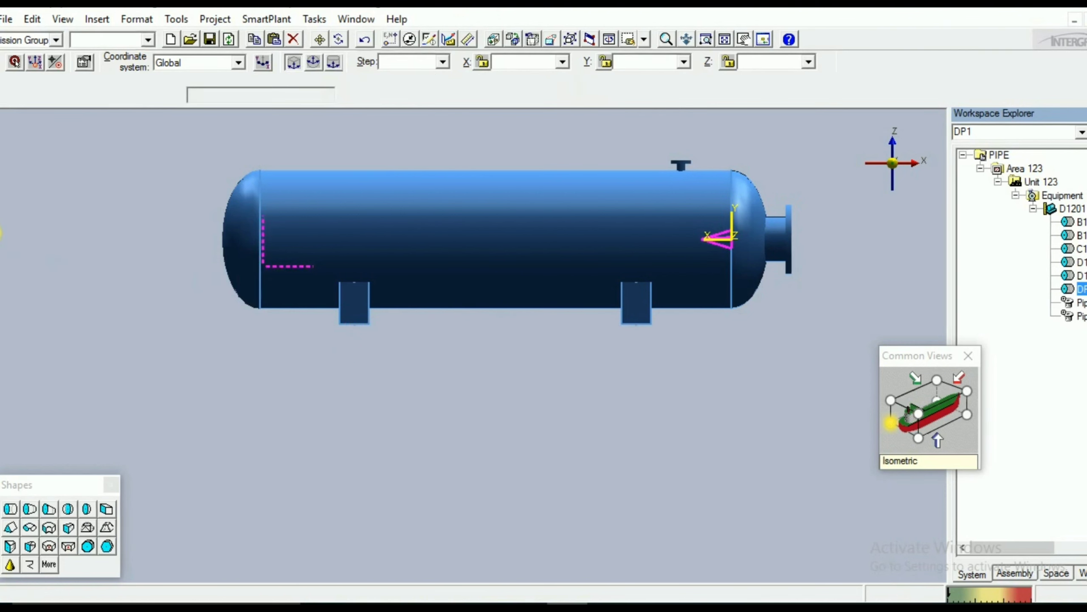
left_click(1, 231)
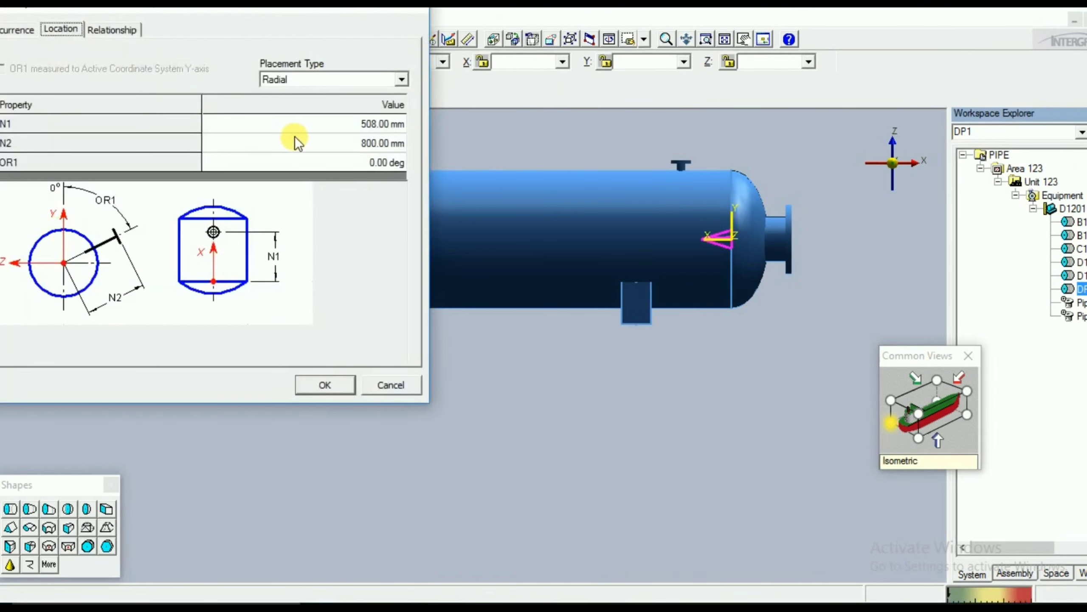
left_click(22, 31)
- Check nozzle N2's size and rating in the PDF drawing's nozzle specification and review the new nozzle's occurrence properties against them
left_click(350, 139)
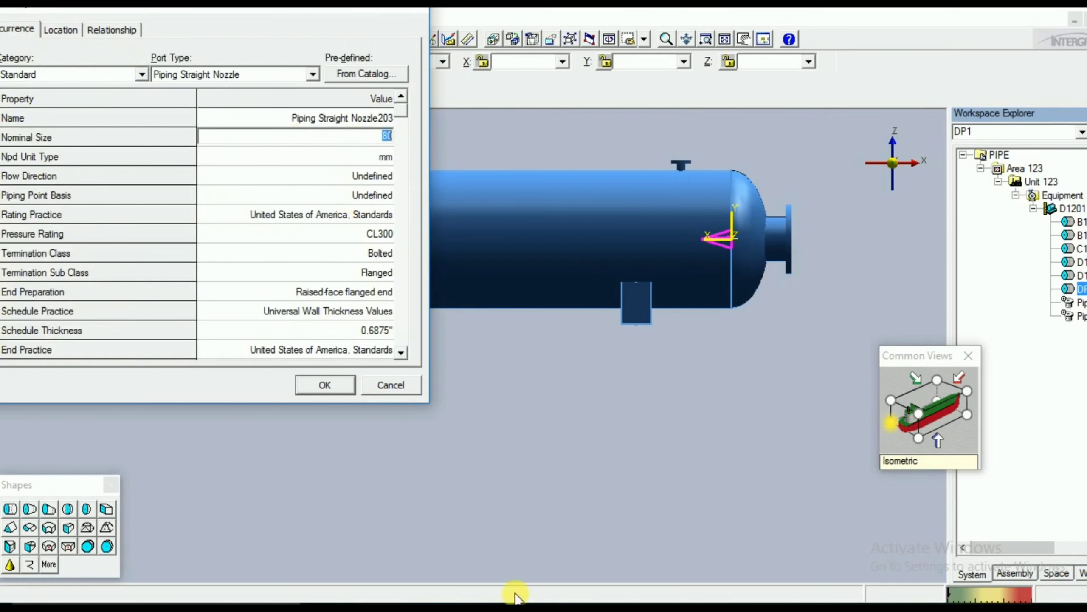
left_click(527, 607)
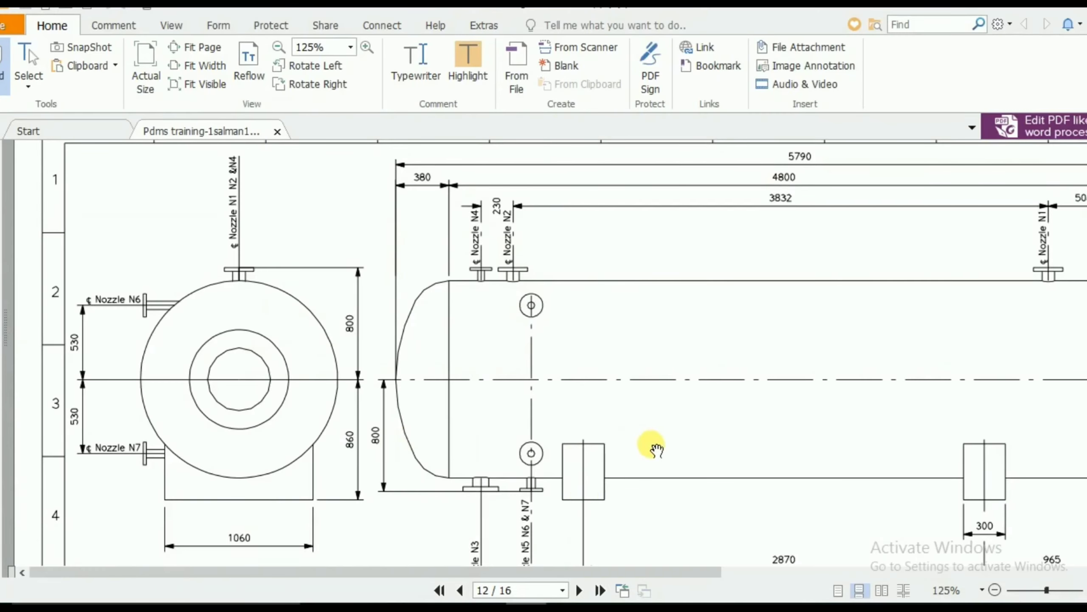
left_click_drag(542, 380, 51, 104)
left_click_drag(343, 426, 435, 150)
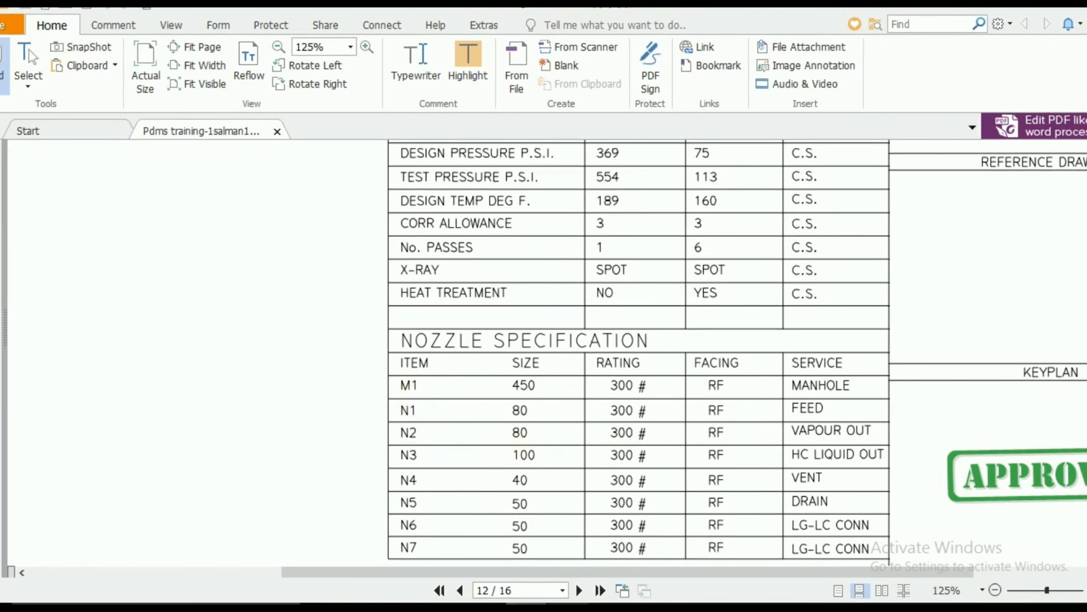
left_click(567, 605)
left_click(374, 137)
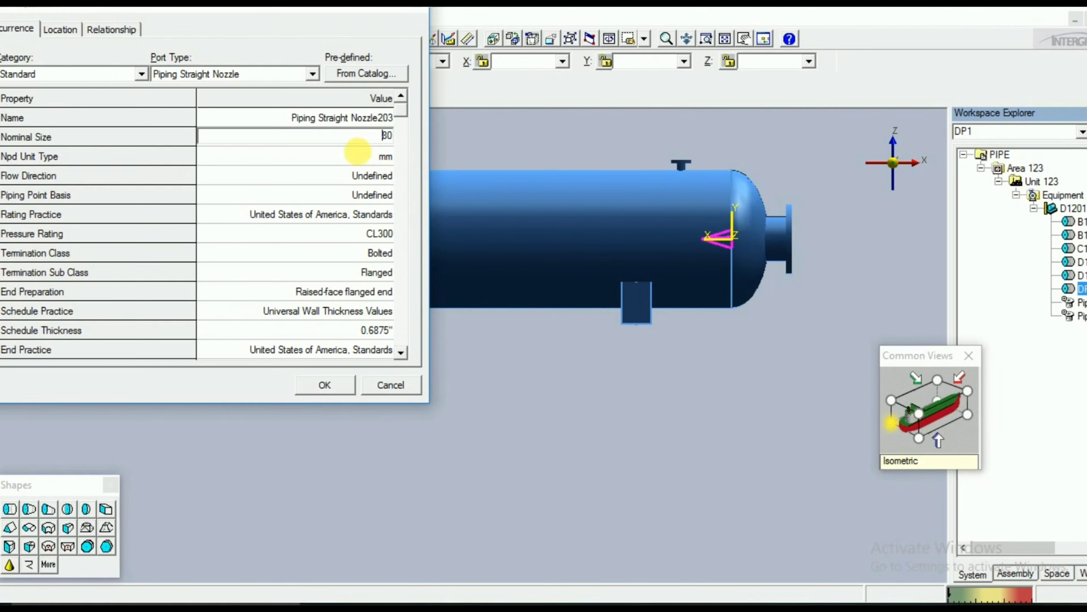
left_click(370, 241)
double_click(401, 352)
left_click(400, 352)
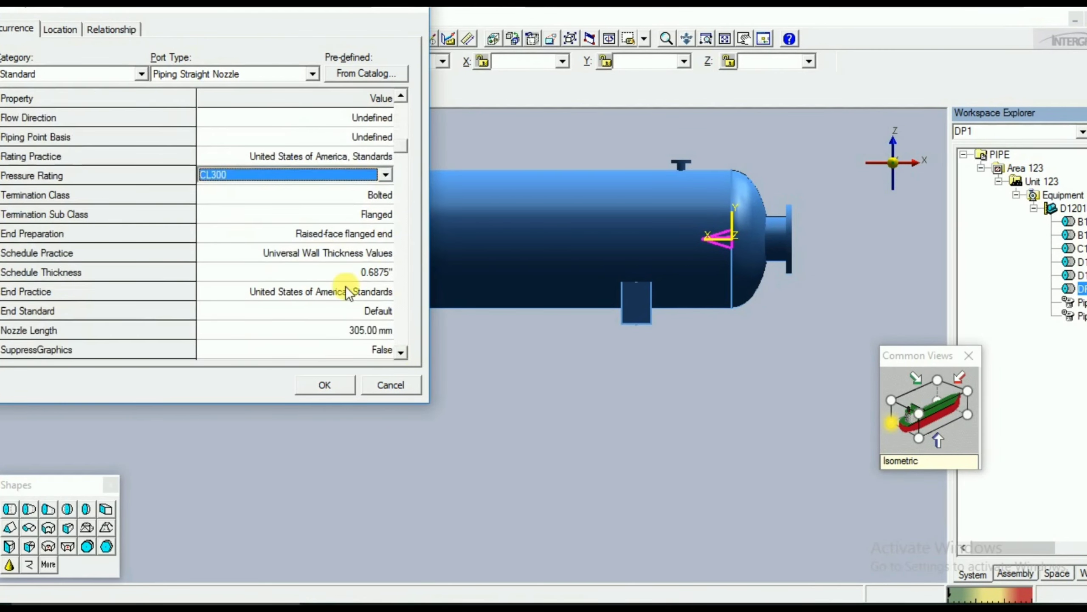
- Look up nozzle N2's distance from the shell end in the PDF drawing and set location N1 to 4340 mm
left_click(67, 30)
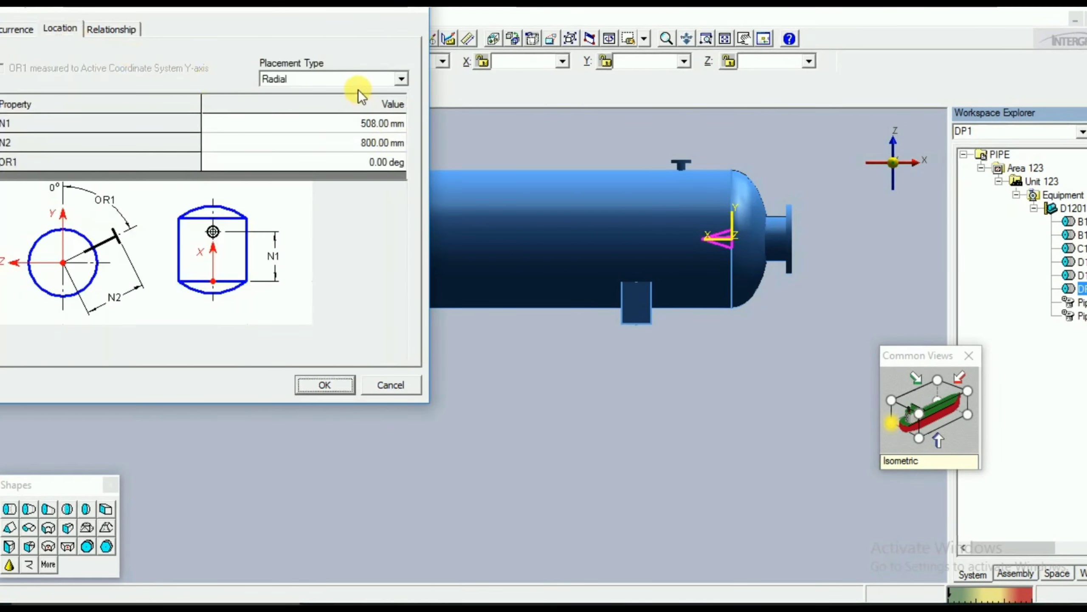
left_click(334, 122)
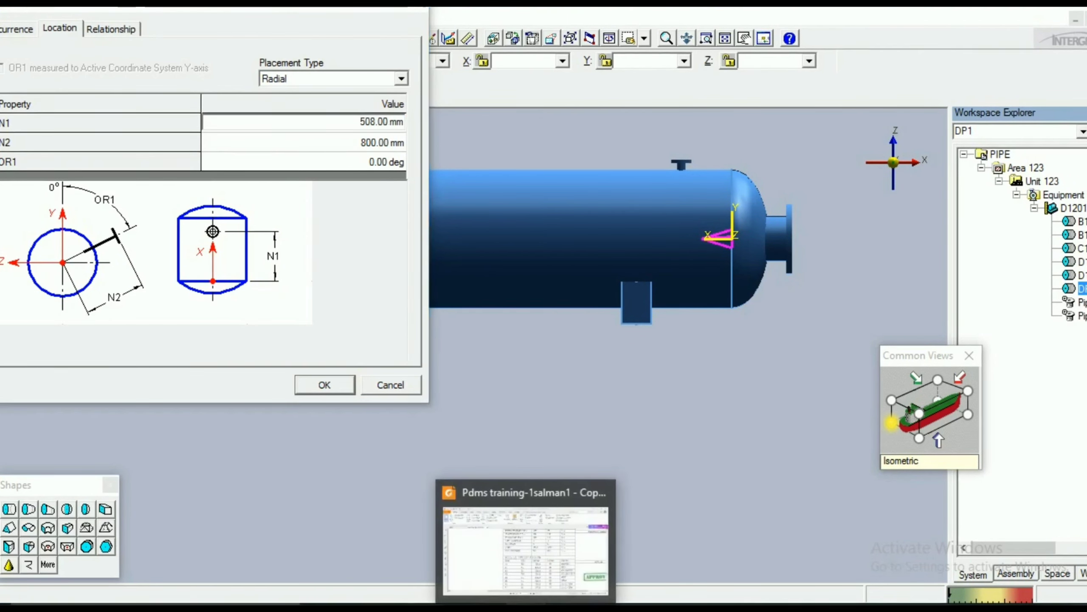
left_click(535, 566)
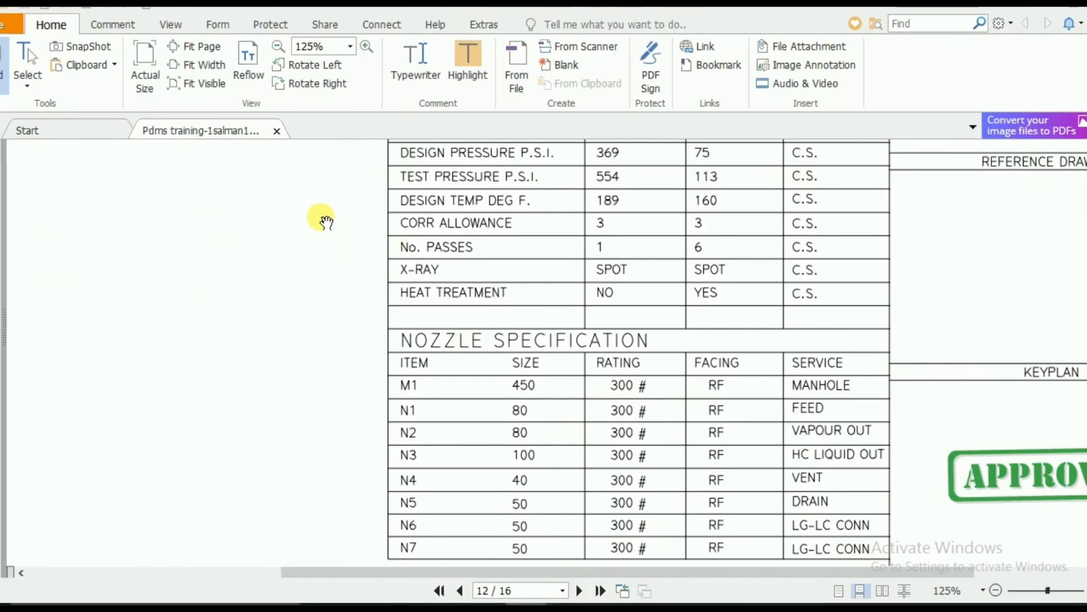
scroll(274, 274, "up", 3)
scroll(290, 296, "up", 10)
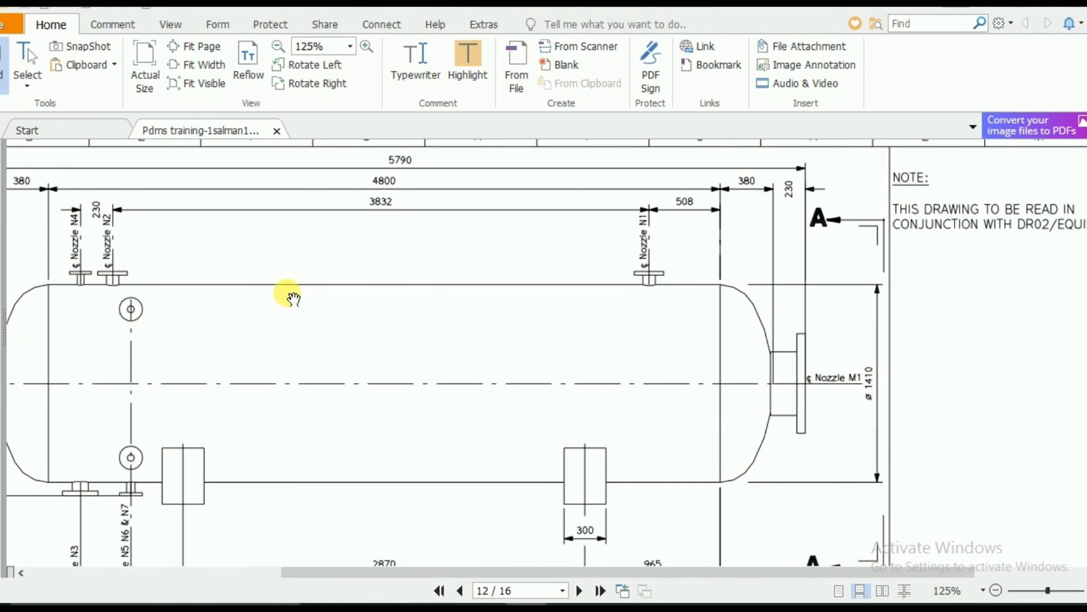
left_click_drag(162, 276, 260, 349)
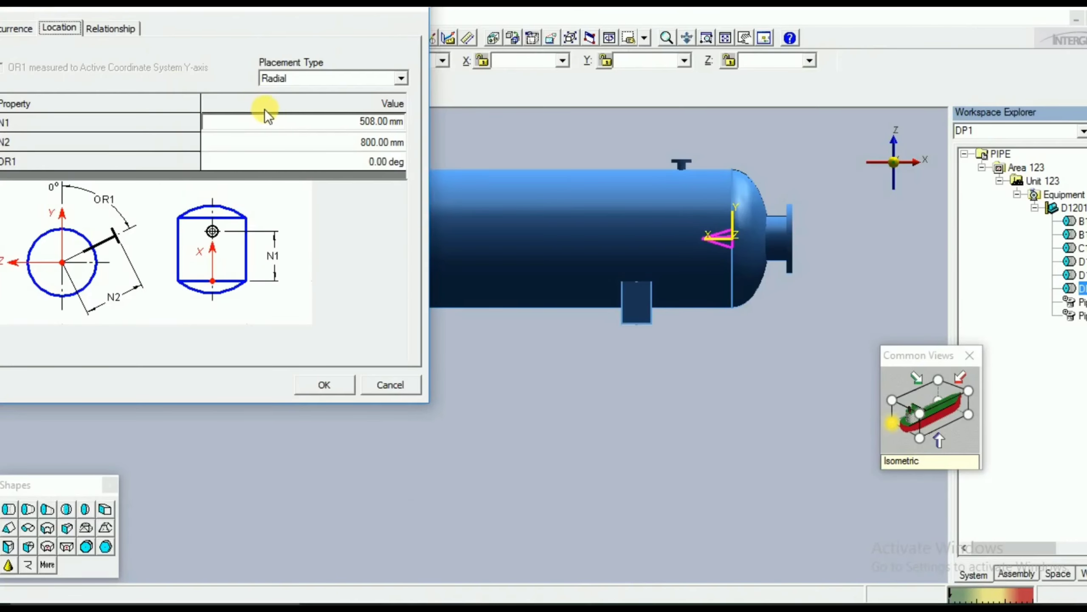
left_click(344, 122)
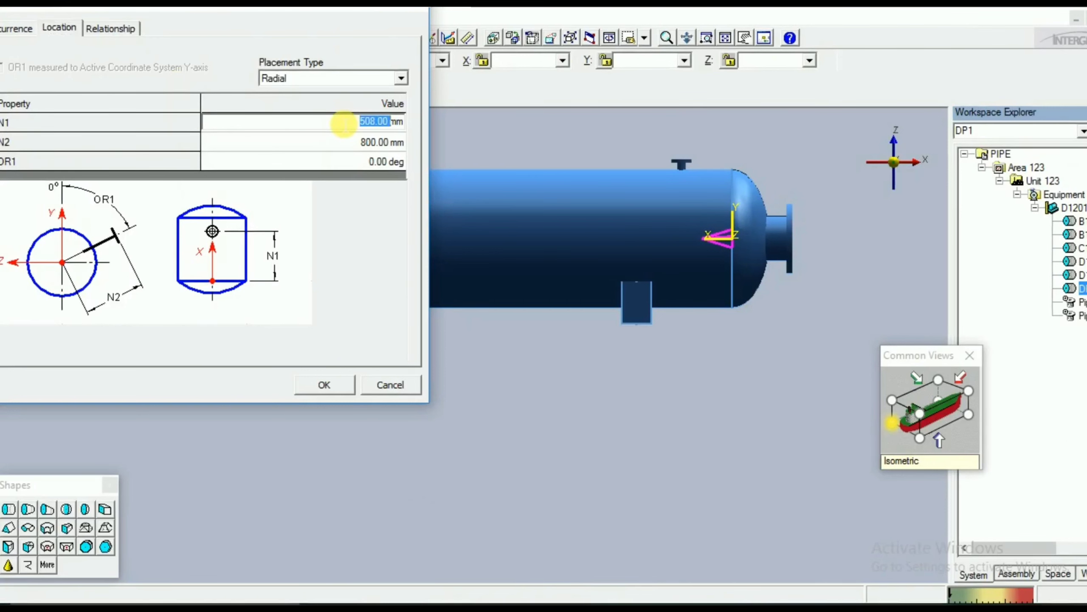
type("4340")
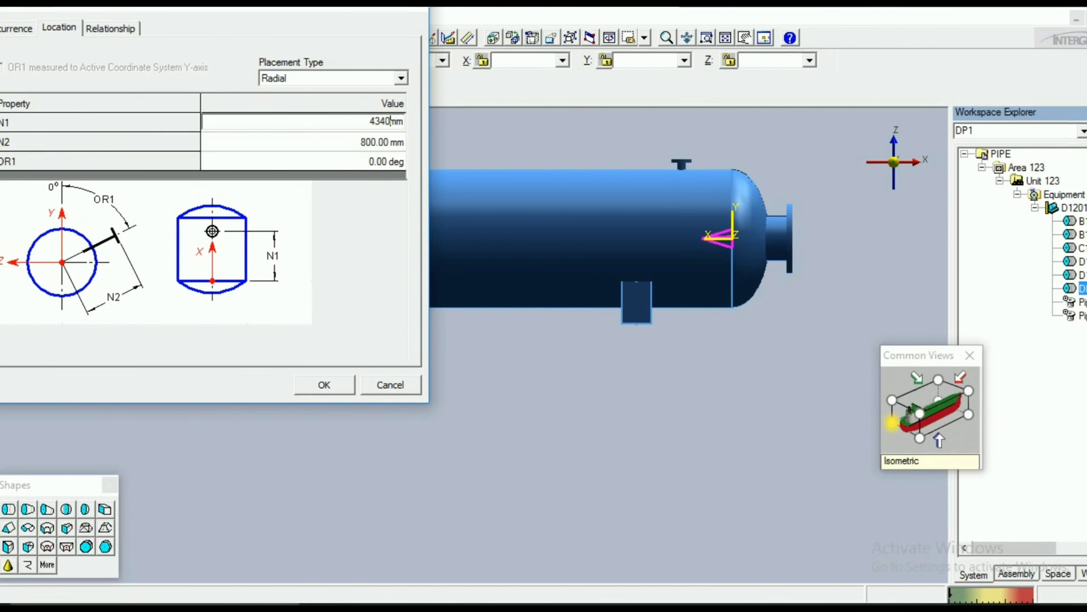
key("Tab")
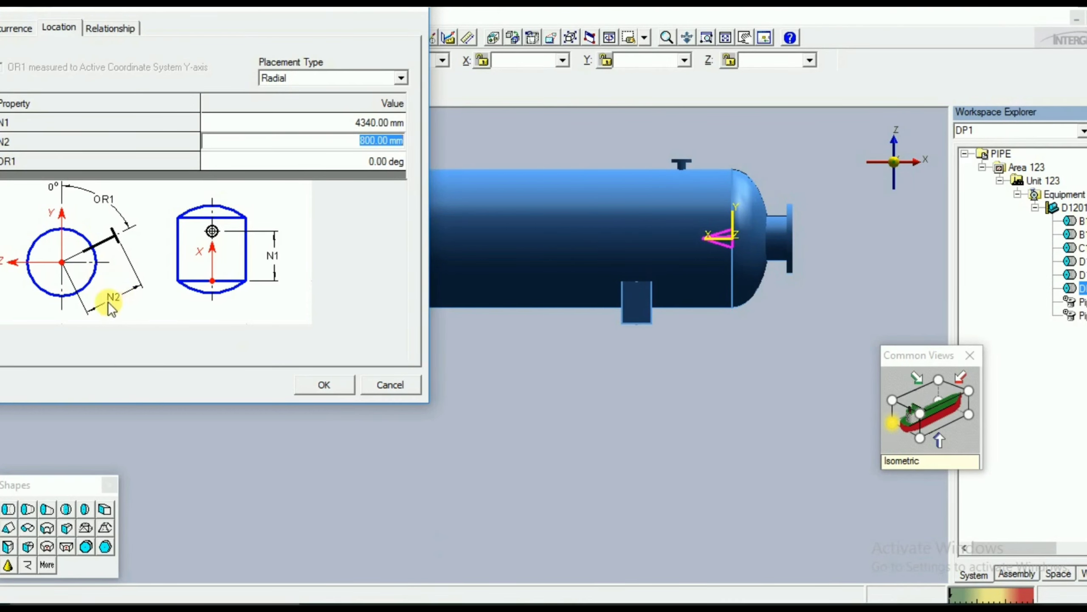
- Check the top nozzle projection in the PDF drawing and accept the nozzle with N2 at 800 mm and OR1 at 0 deg
key("alt+Tab")
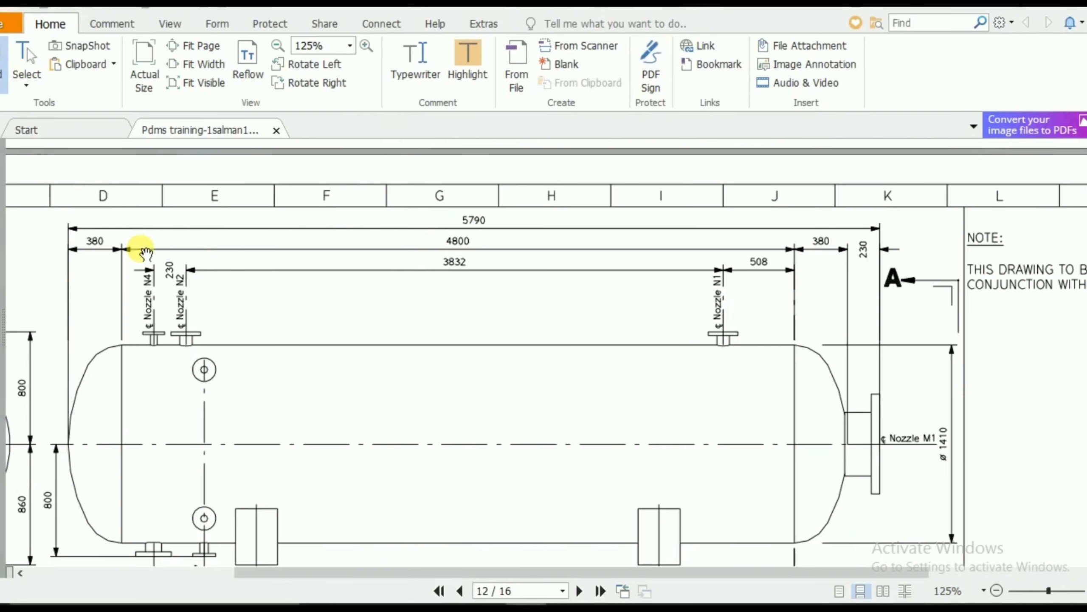
mouse_move(111, 348)
left_mouse_down()
mouse_move(582, 312)
mouse_move(595, 270)
left_mouse_up()
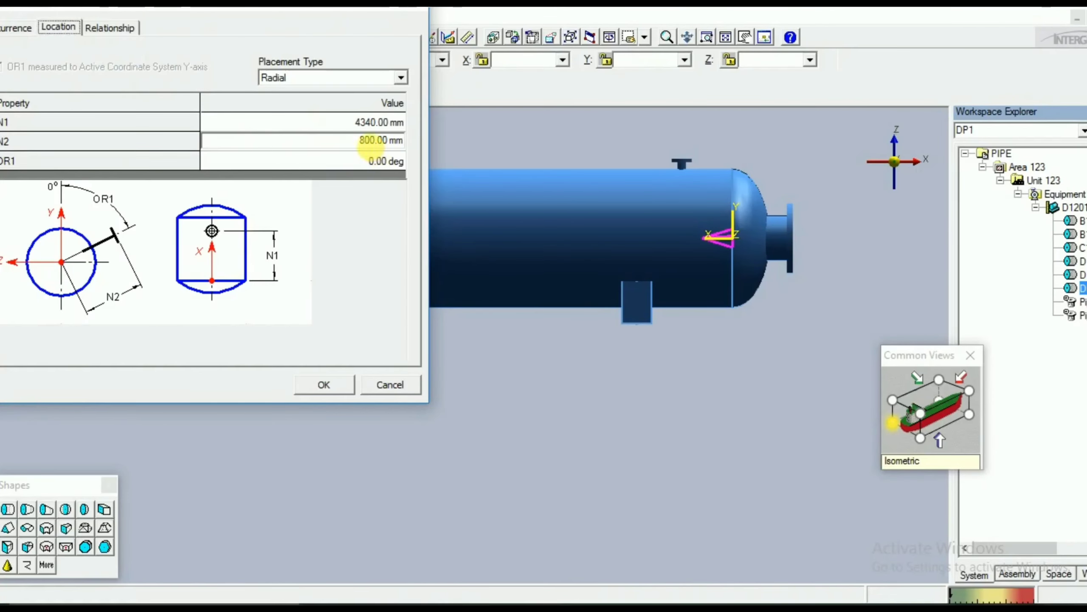
left_click(379, 161)
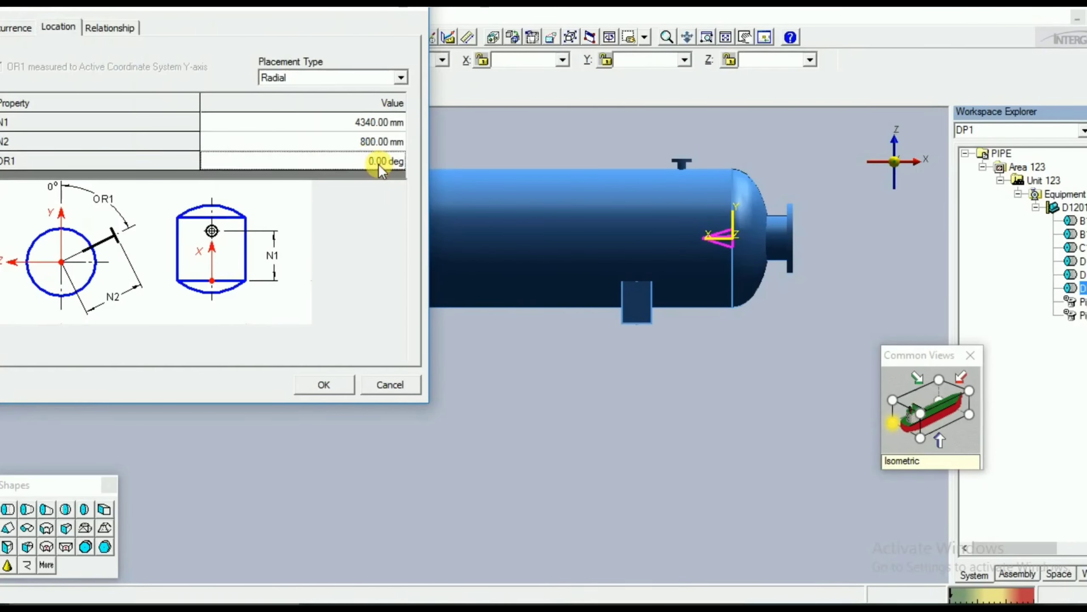
left_click(335, 384)
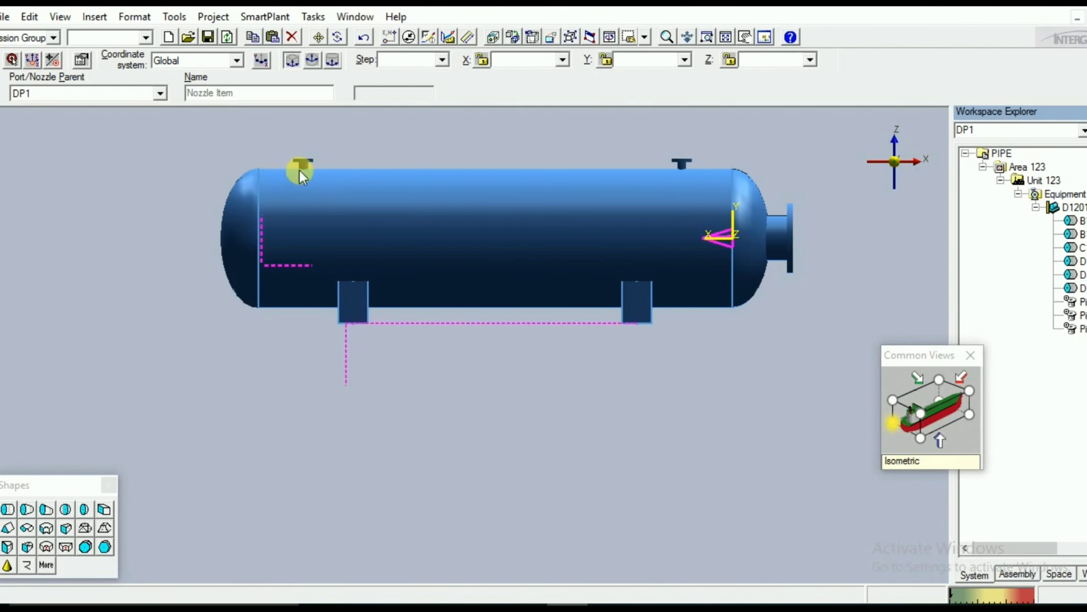
- Identify the new nozzle on the vessel, start another nozzle on the DP1 shape and open its occurrence properties
left_click(302, 170)
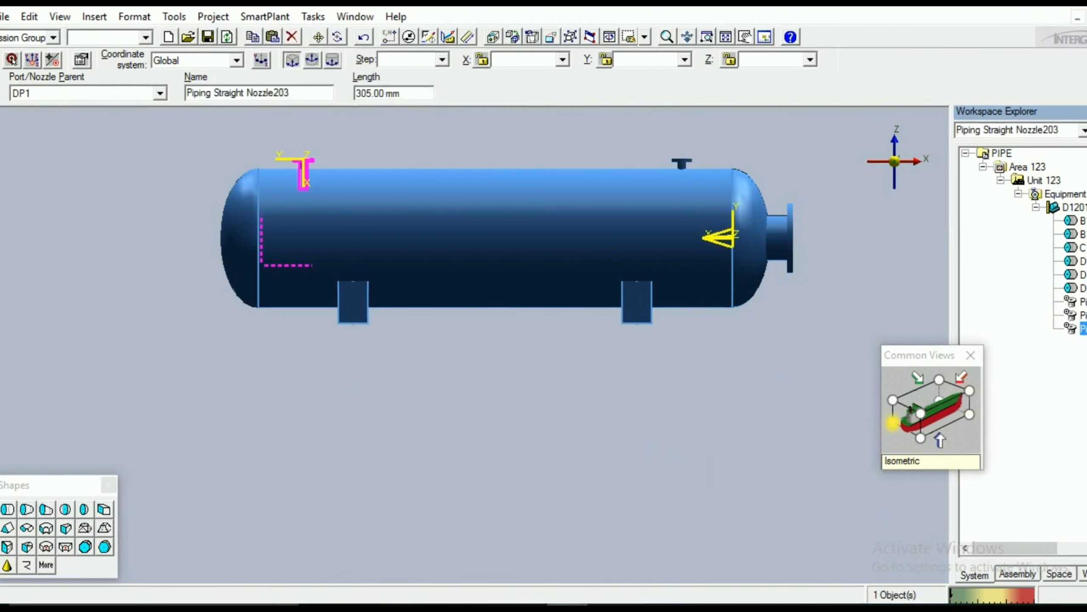
left_click(1082, 293)
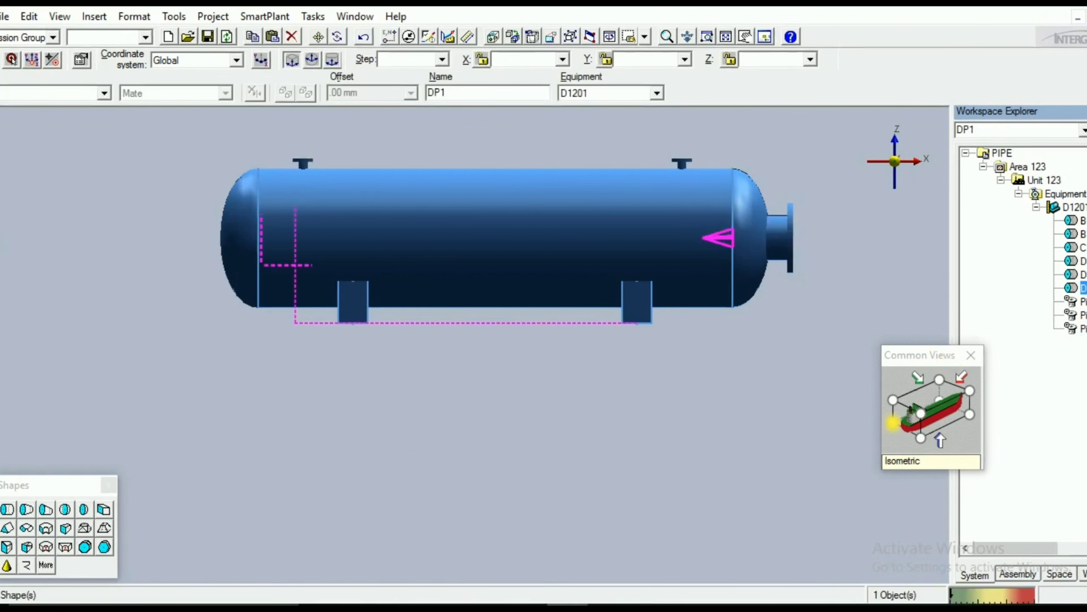
key("Escape")
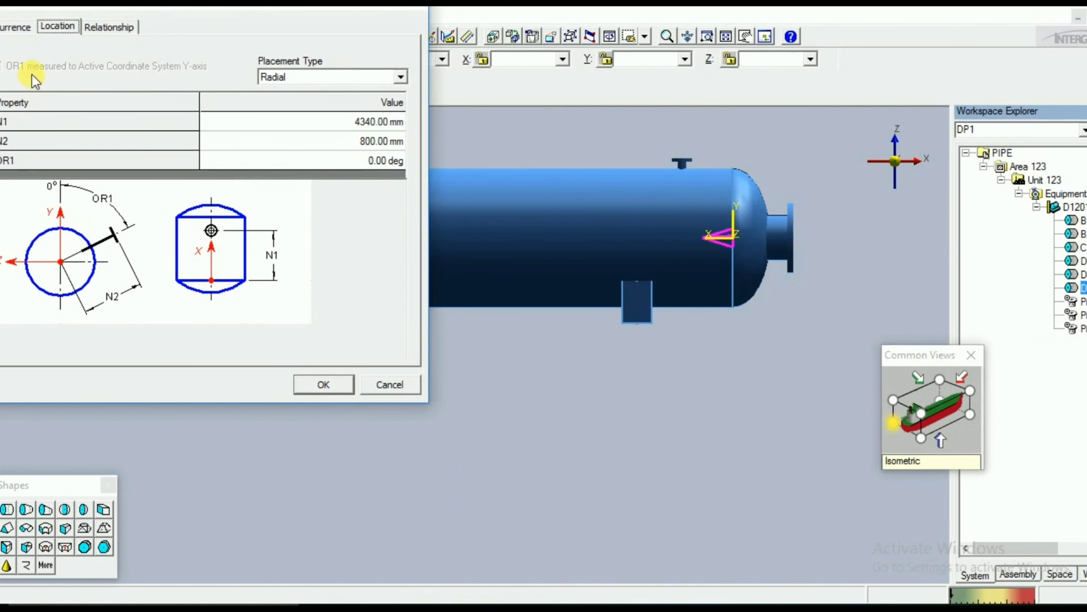
left_click(15, 27)
- Look up nozzle N3 in the PDF drawing's nozzle specification, set the nominal size to 100 and review the remaining occurrence properties
left_click(527, 609)
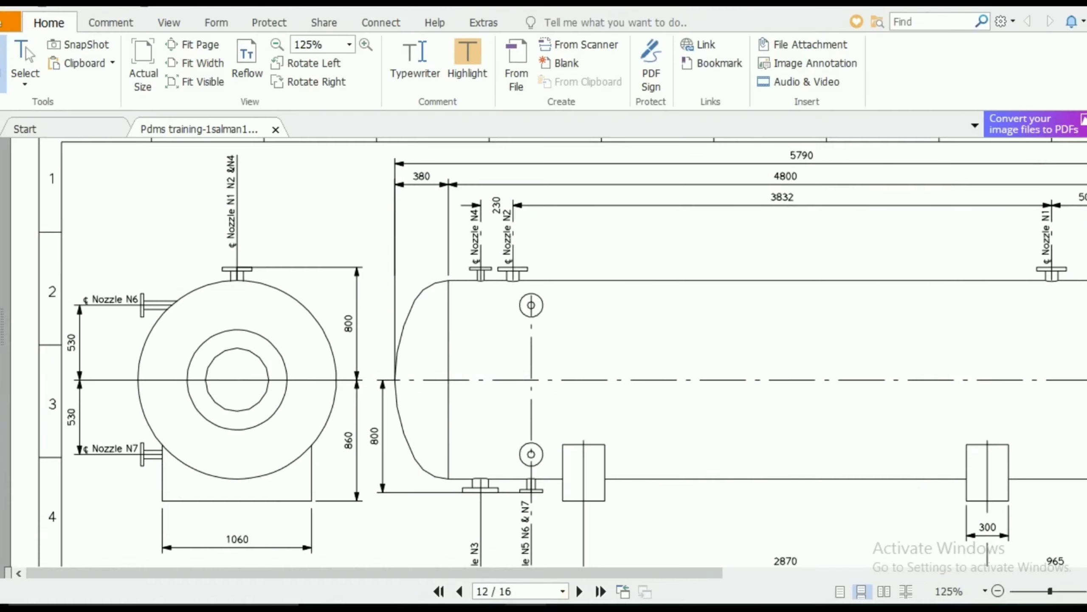
left_click_drag(749, 438, 199, 233)
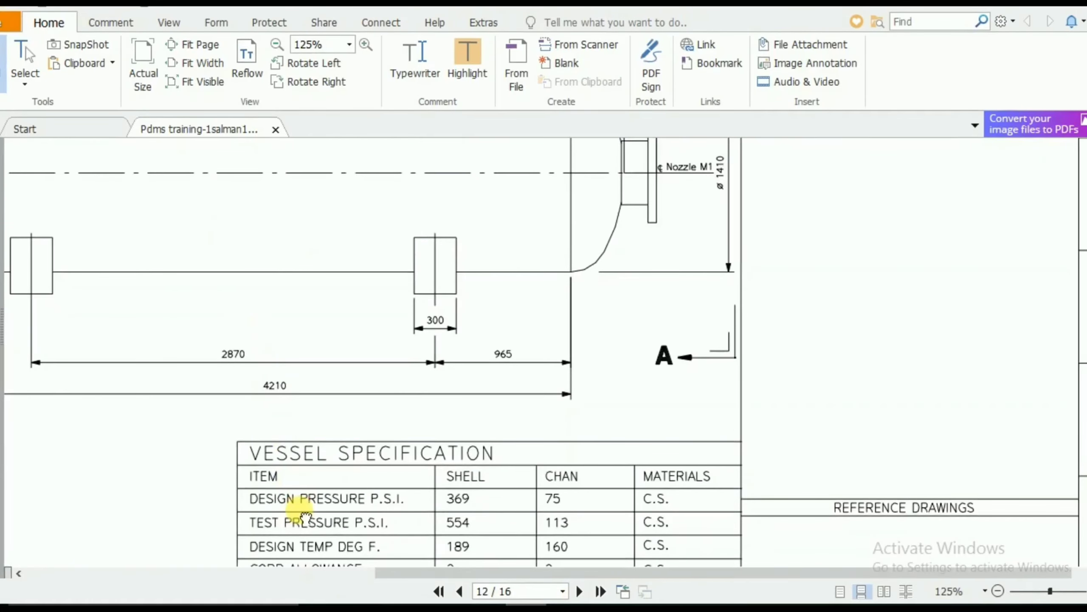
left_click_drag(295, 506, 389, 223)
left_click_drag(365, 449, 343, 292)
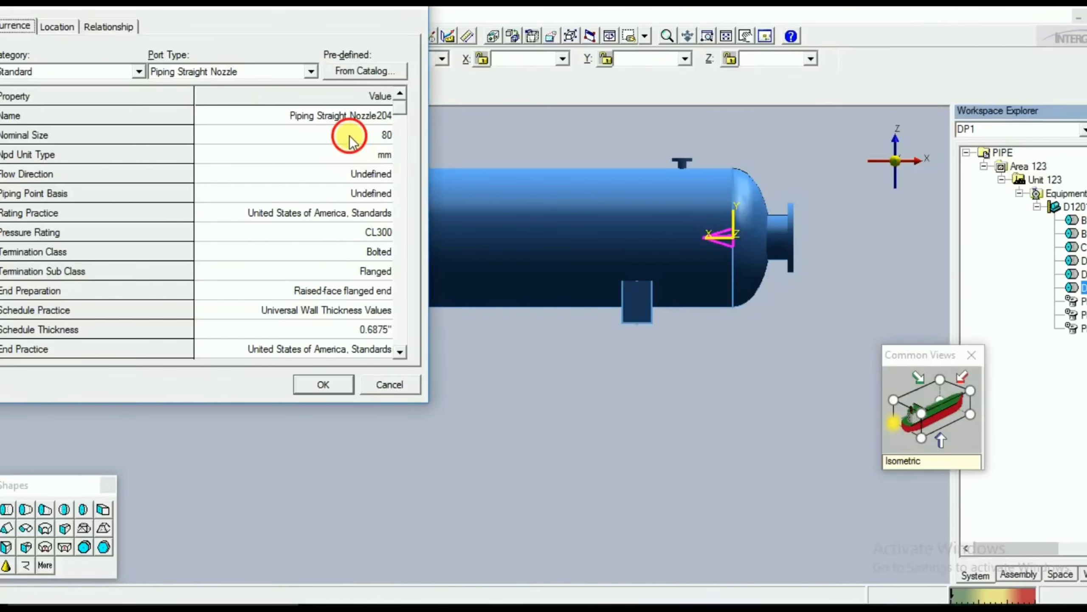
left_click(356, 137)
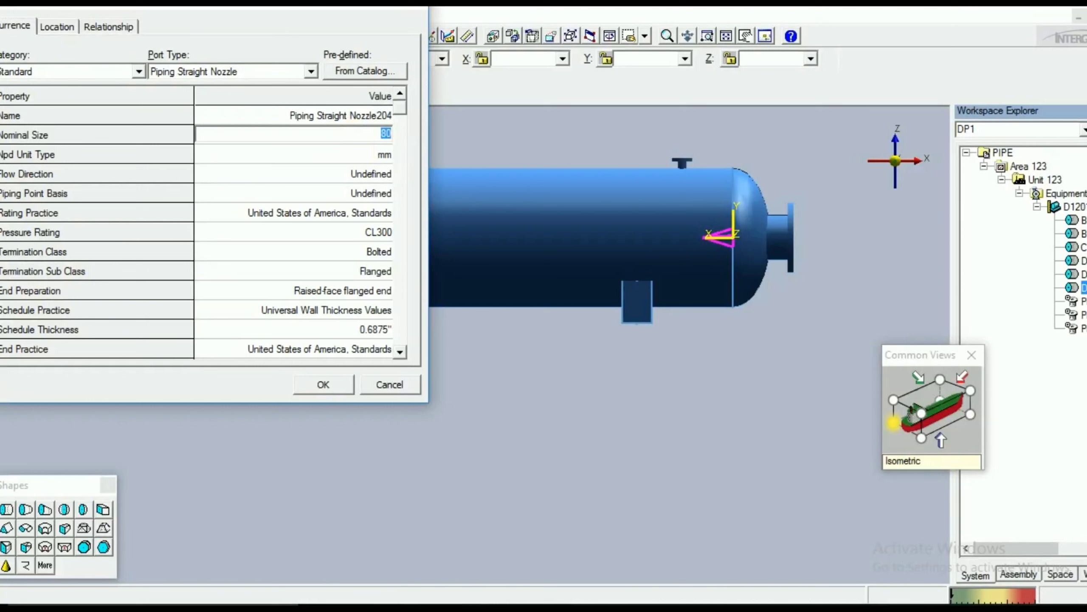
key("Tab")
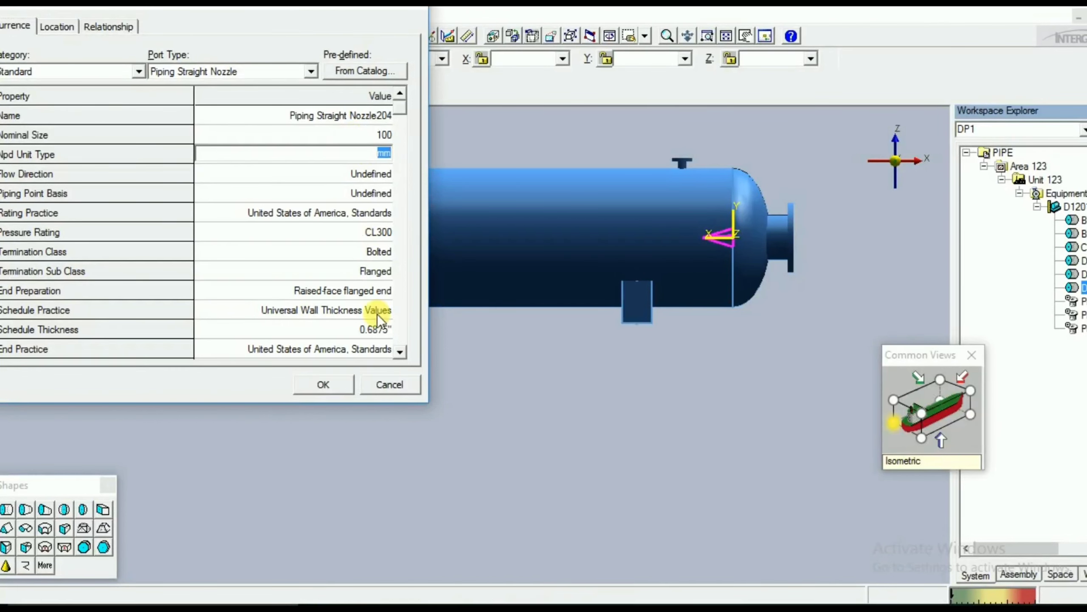
left_click(400, 348)
left_click(400, 347)
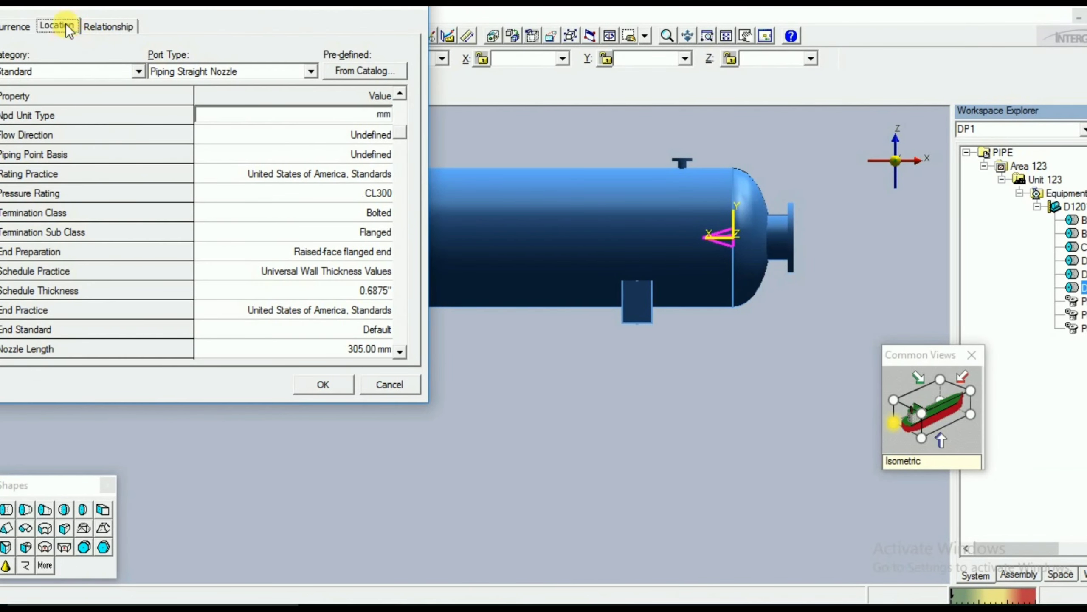
- Look up nozzle N3's distance from the shell end in the PDF drawing and set location N1 to 4570 mm
left_click(336, 121)
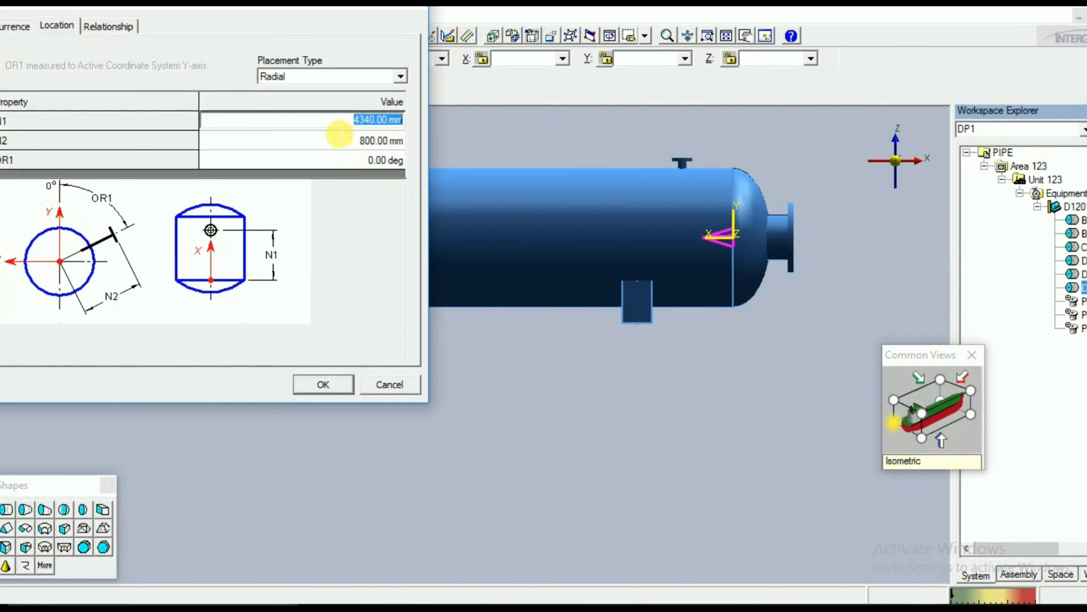
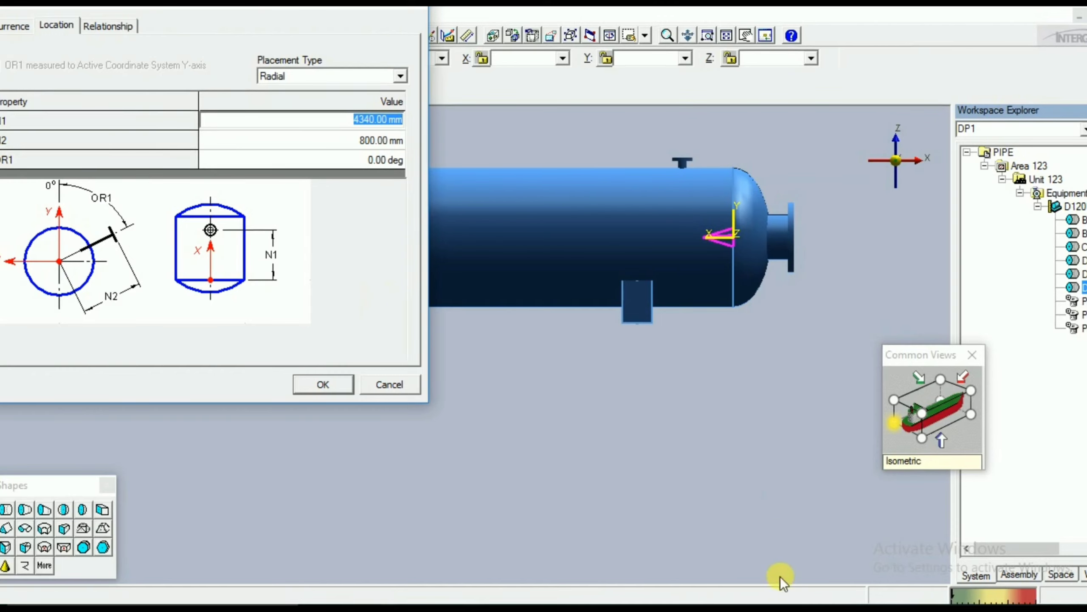
left_click(526, 607)
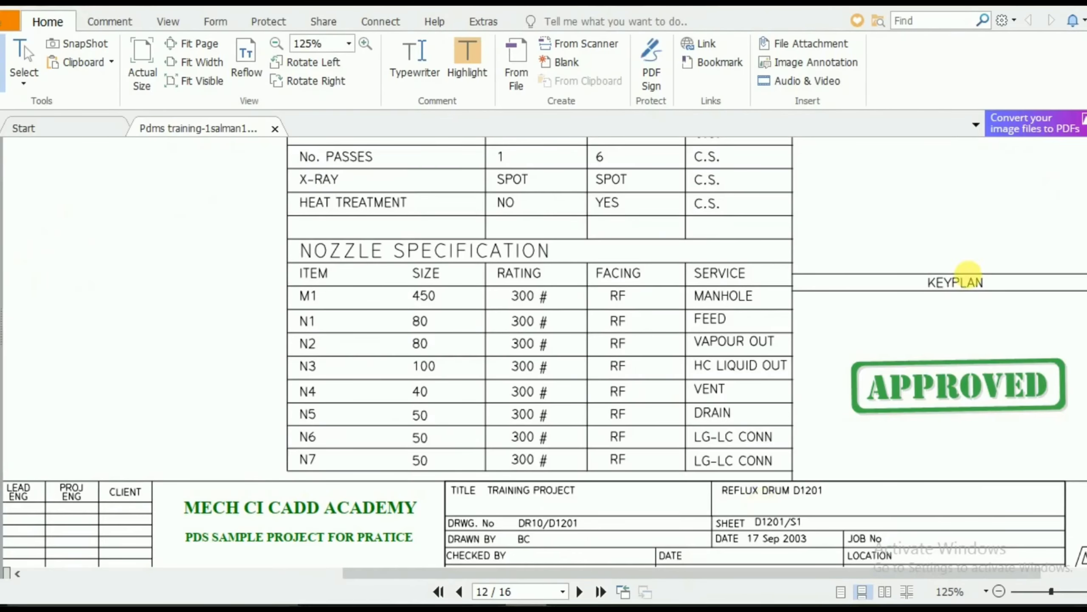
left_click_drag(430, 239, 666, 444)
left_click_drag(559, 288, 587, 371)
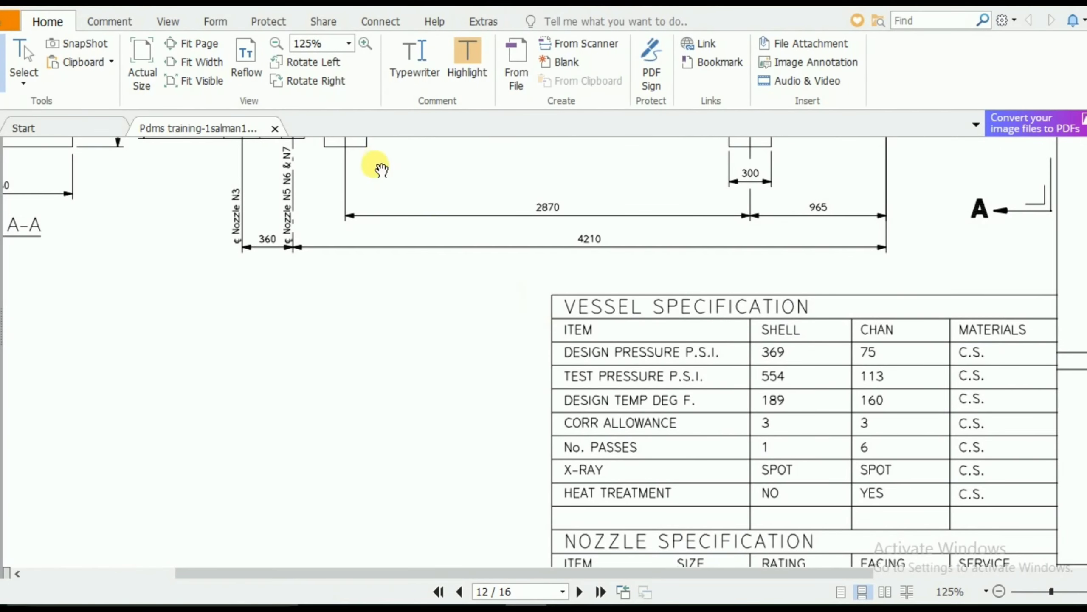
mouse_move(381, 187)
left_mouse_down()
mouse_move(381, 401)
mouse_move(402, 457)
left_mouse_up()
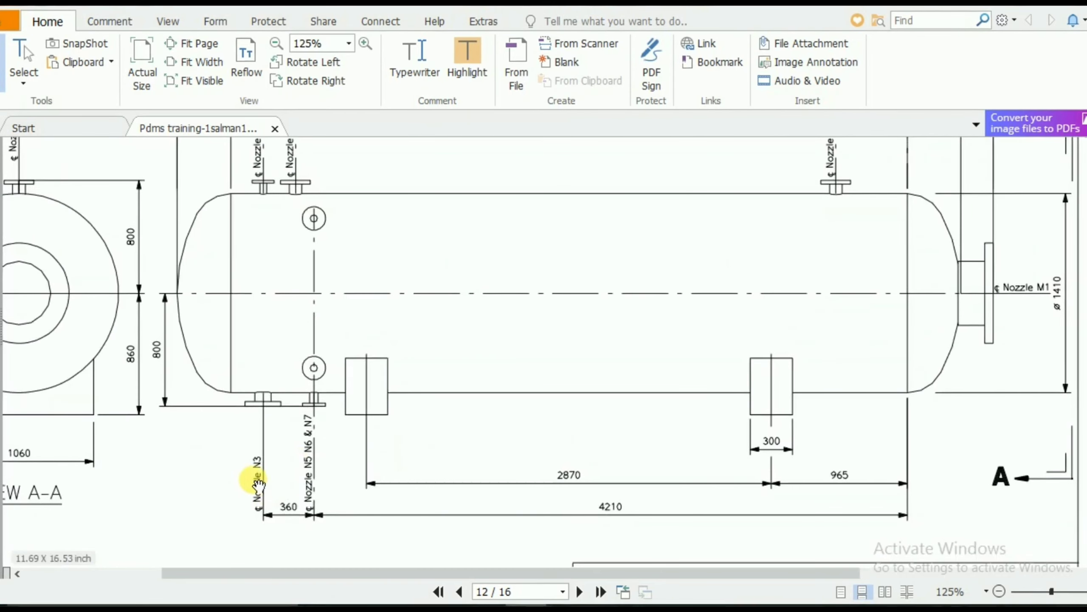
left_click_drag(343, 360, 345, 269)
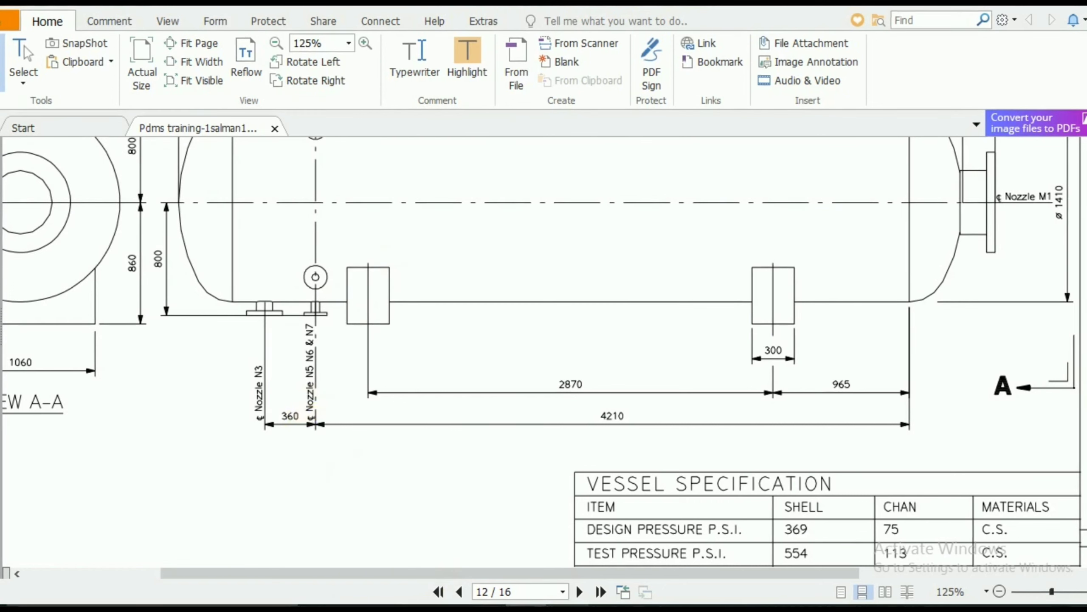
left_click(471, 608)
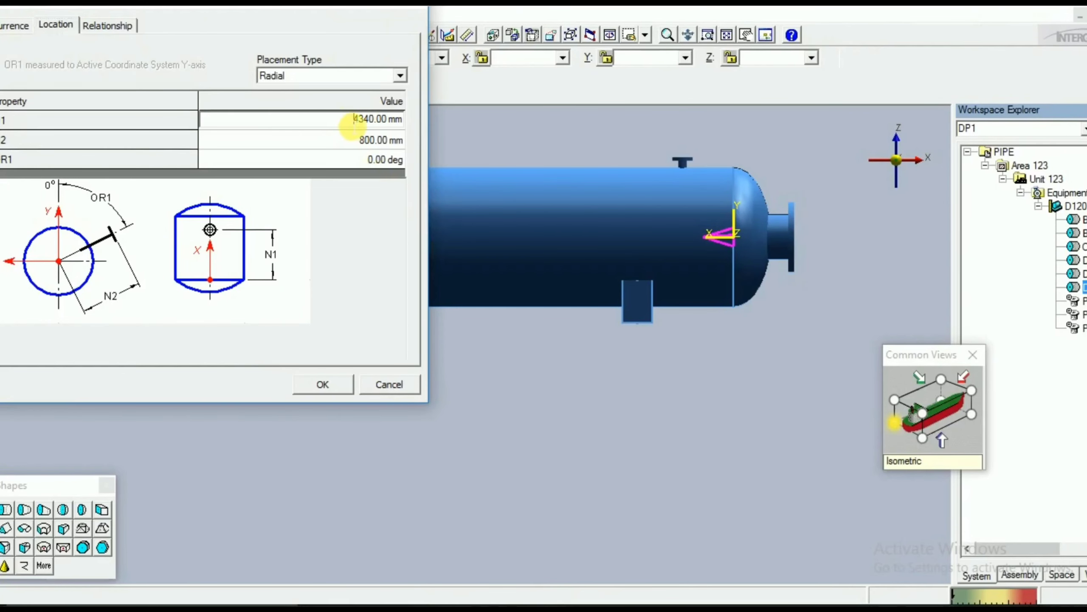
type("4570mm")
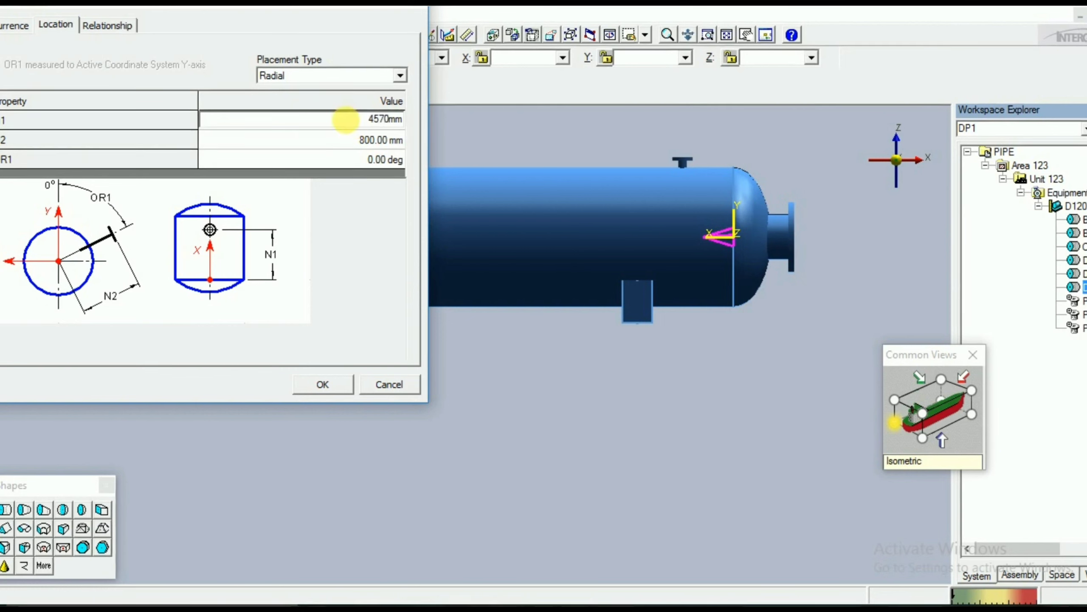
key("Tab")
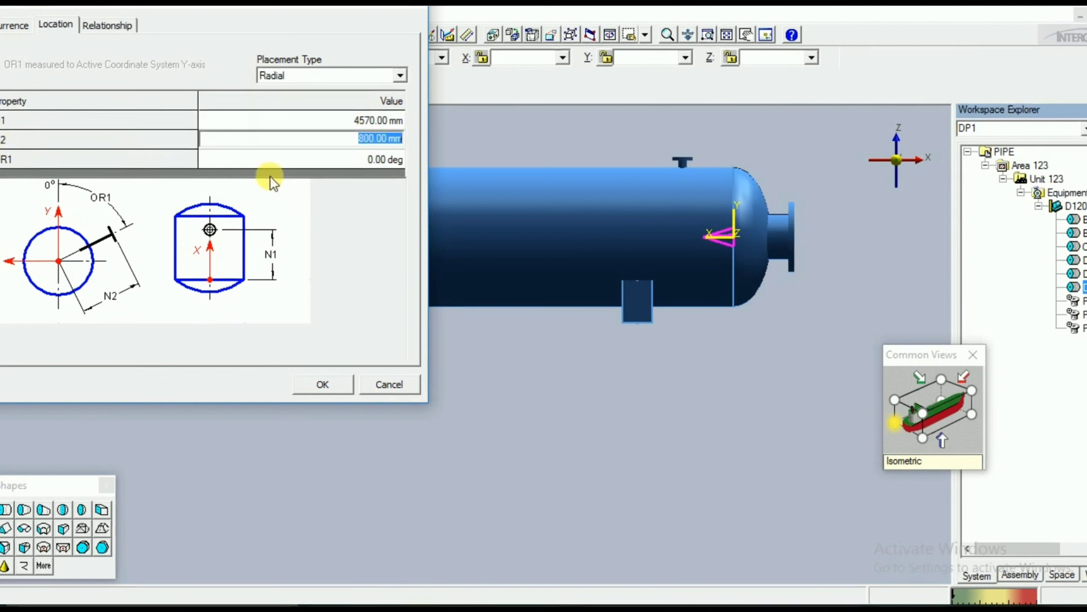
- Check nozzle N3's projection in the PDF drawing's end view, set OR1 to 180 deg and accept the nozzle
key("alt+Tab")
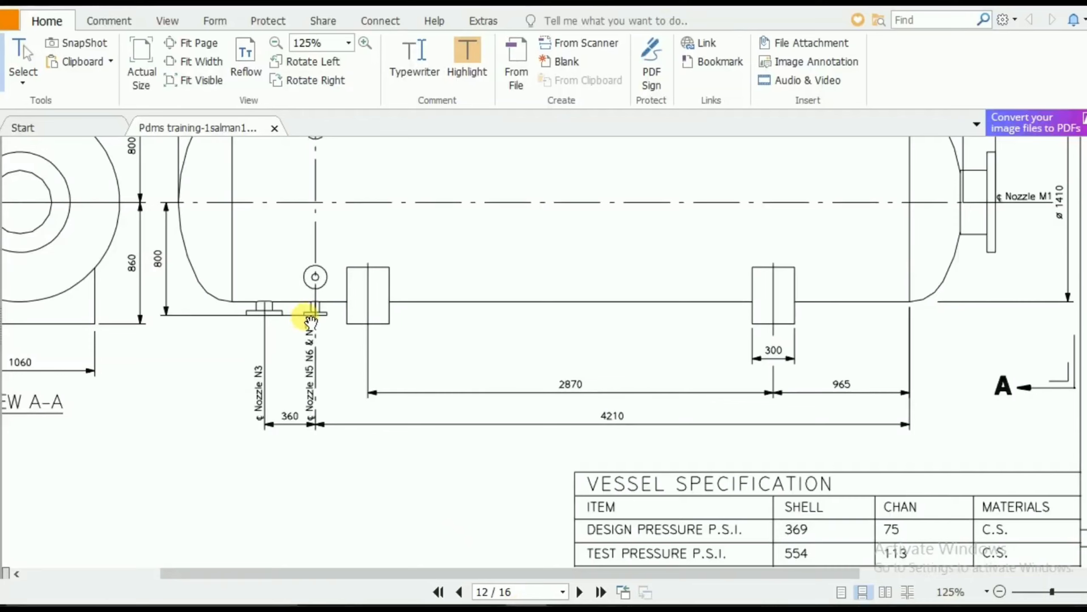
left_click_drag(305, 317, 400, 406)
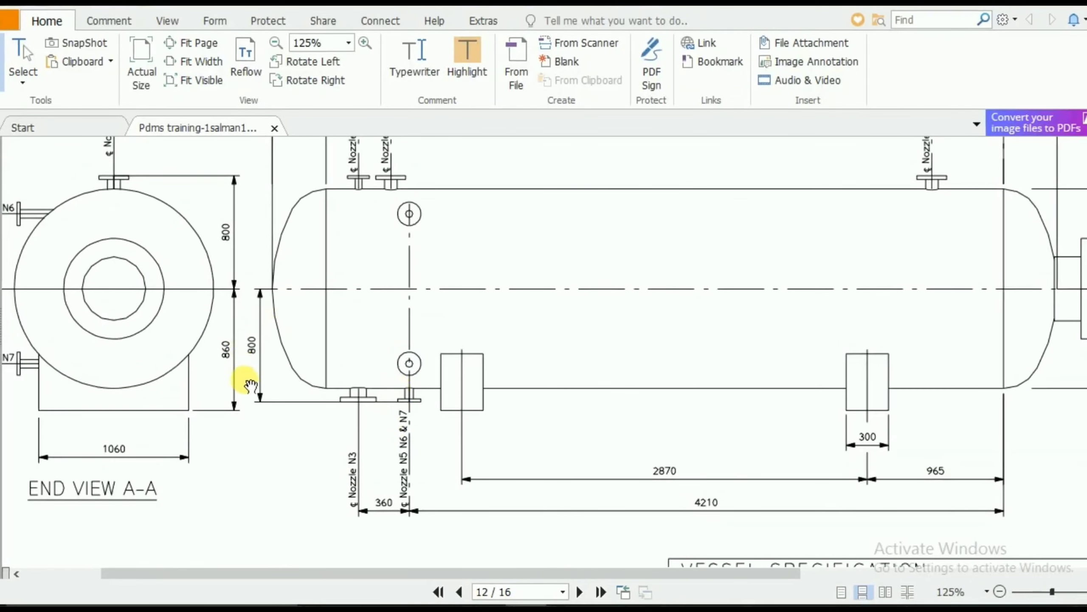
left_click_drag(233, 345, 317, 343)
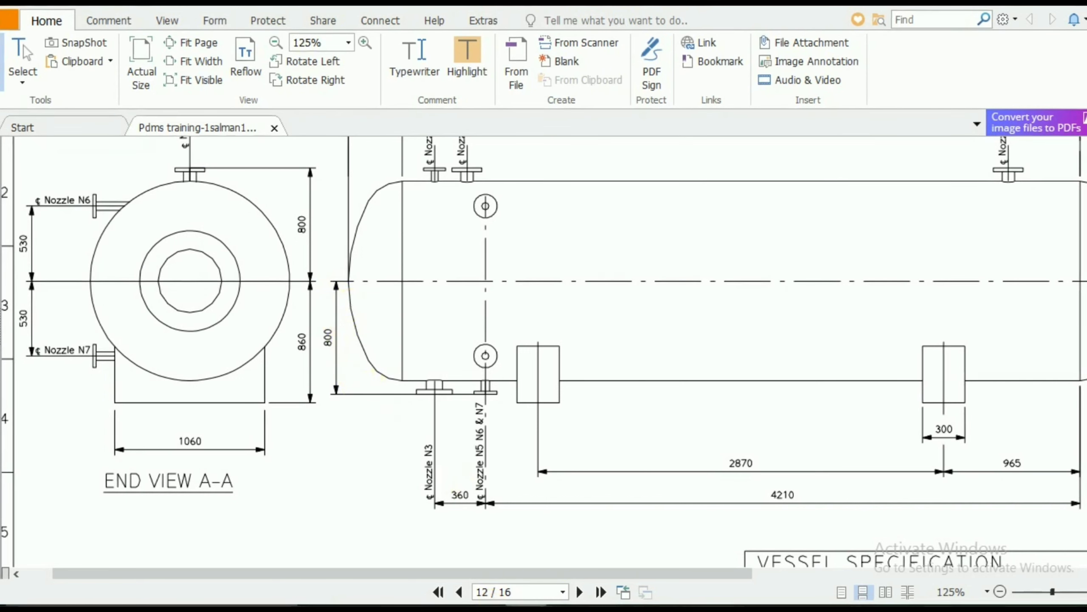
left_click(567, 605)
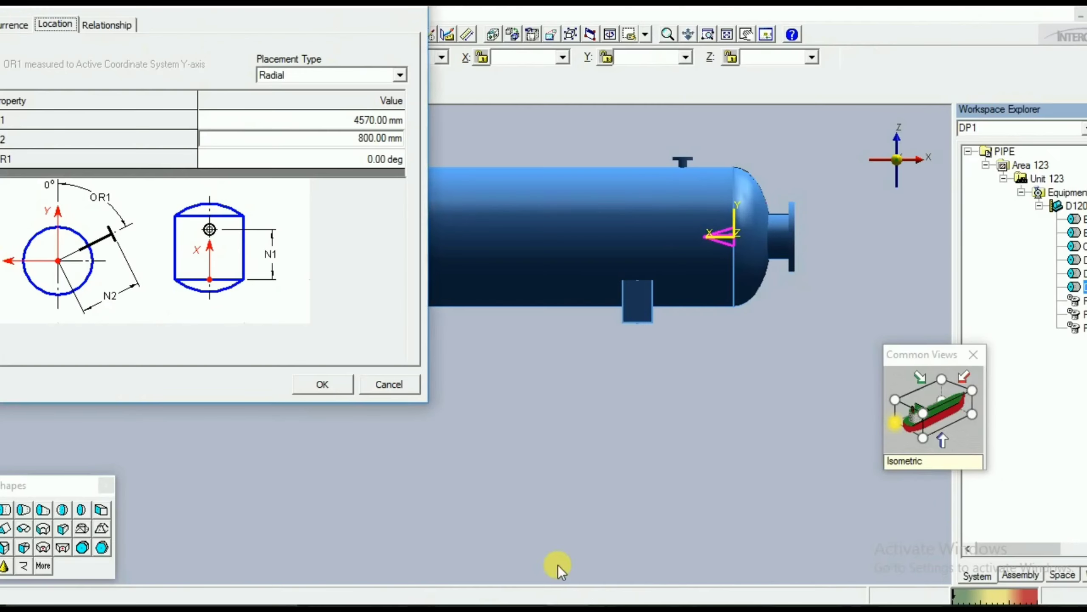
left_click(337, 165)
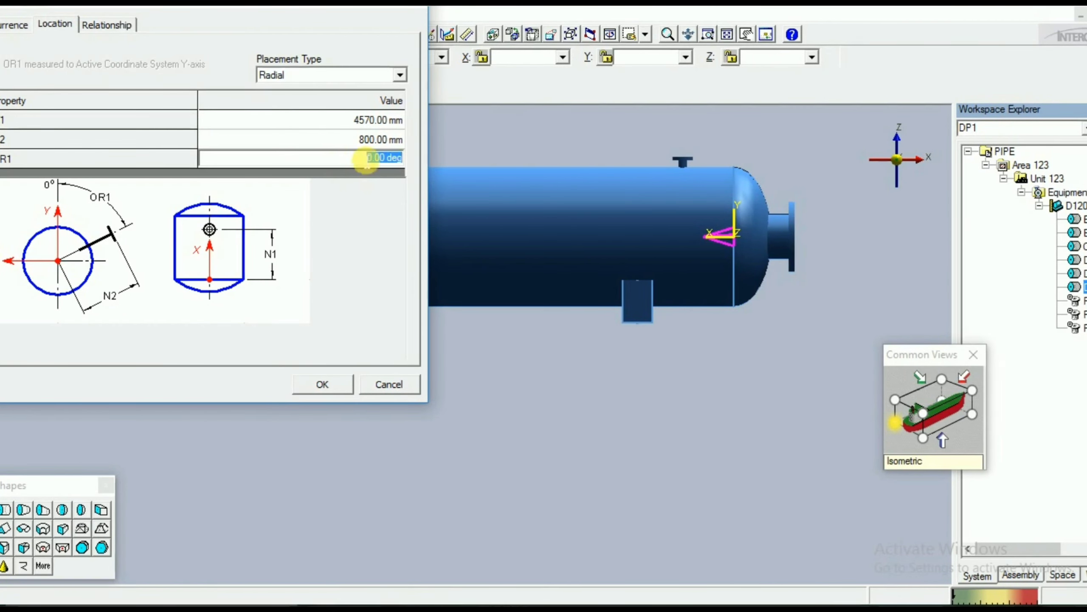
type("180")
key("Return")
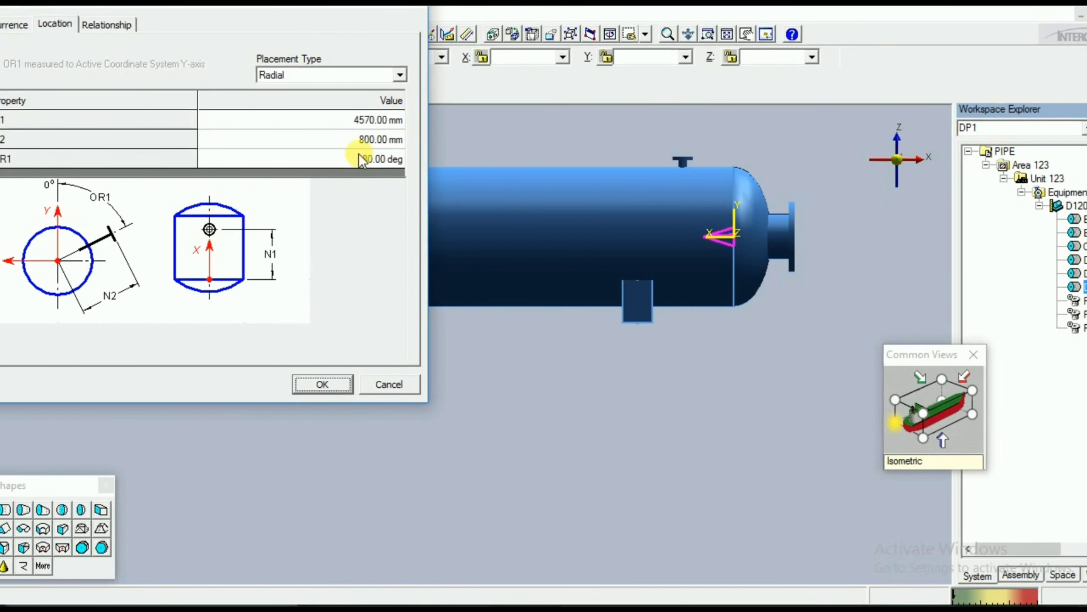
left_click(326, 390)
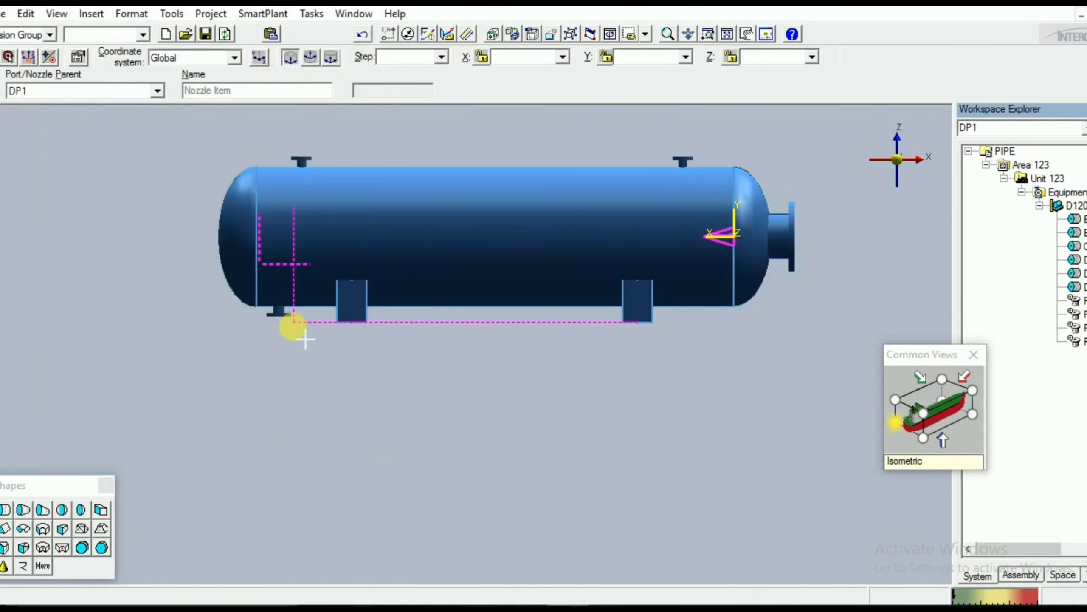
- Select the new bottom nozzle and compare its position with nozzle N3 in the PDF drawing
left_click(286, 345)
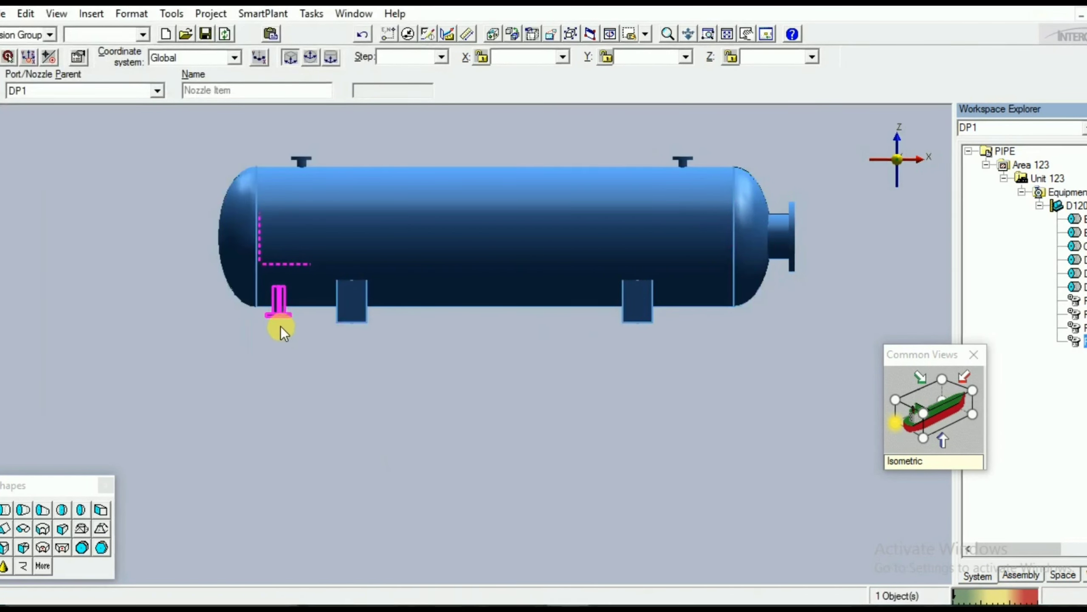
left_click(281, 335)
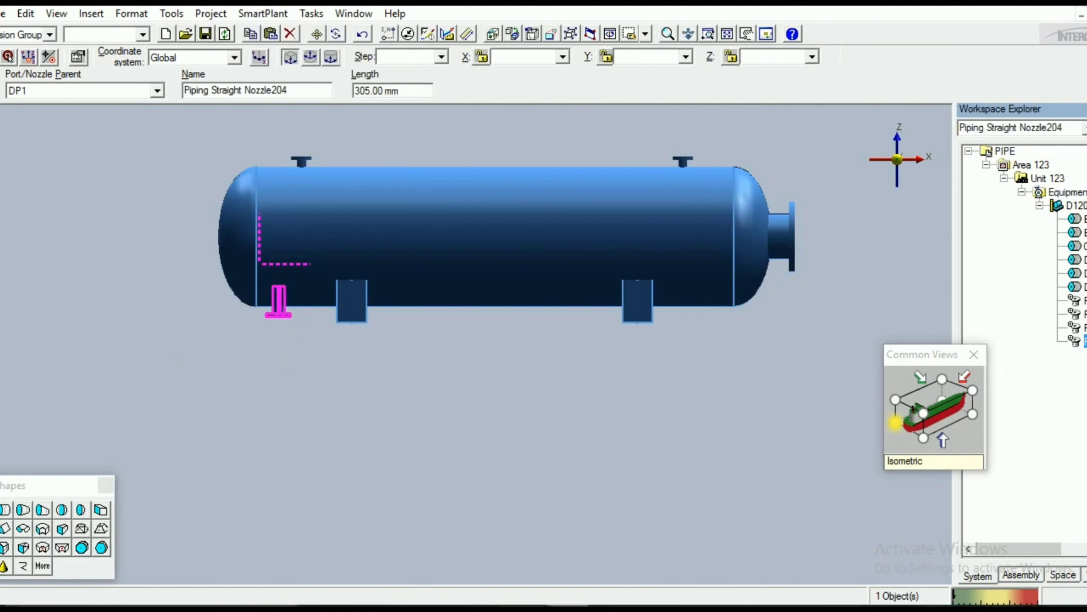
left_click(538, 601)
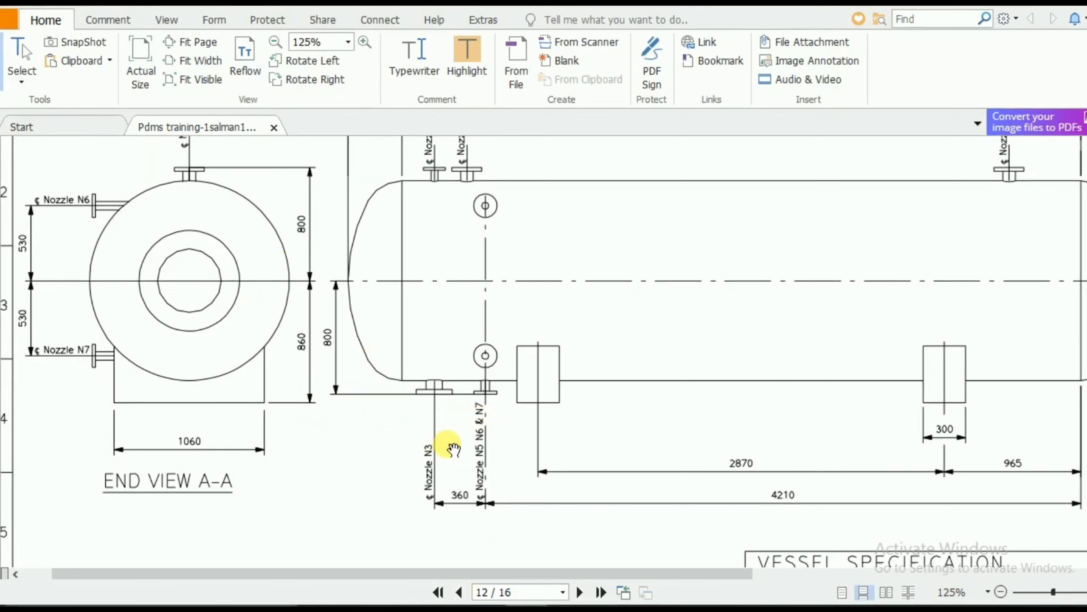
left_click(567, 604)
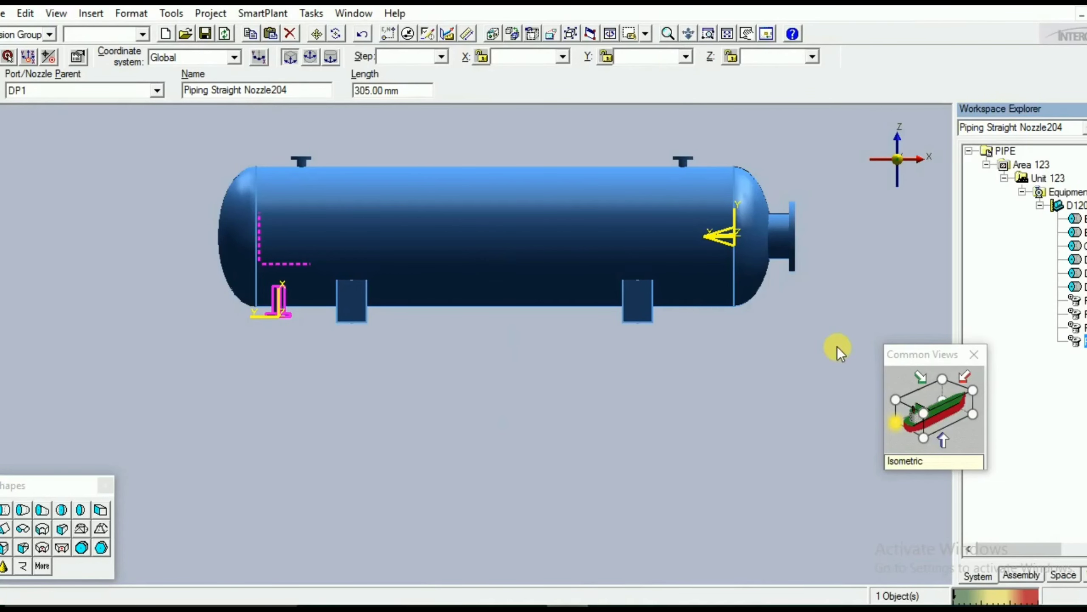
left_click(539, 347)
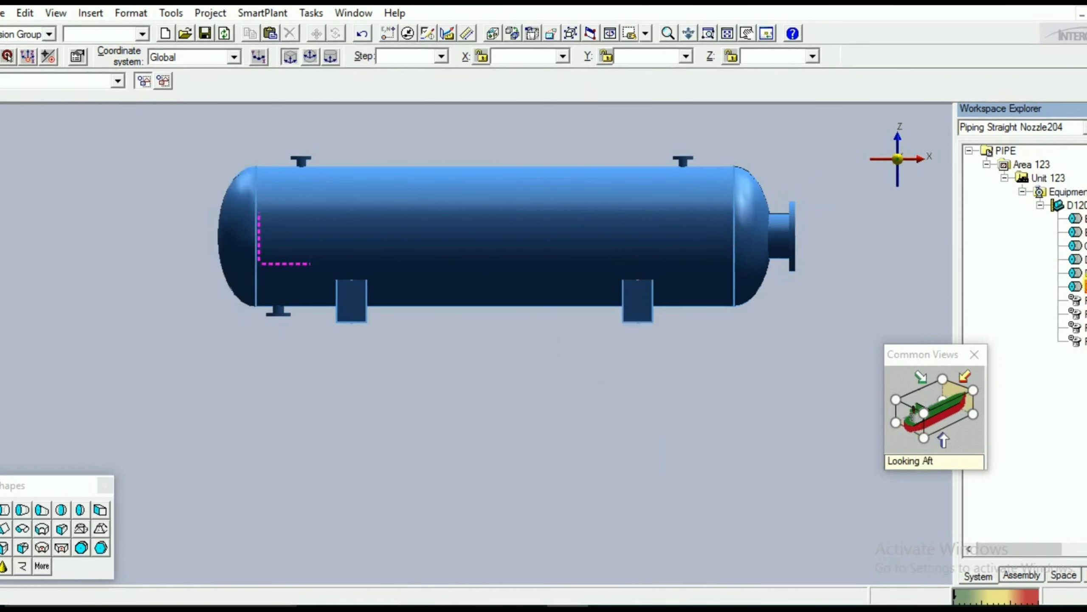
- Start another nozzle on the DP1 shape and look up nozzle N4 in the PDF drawing's nozzle specification
left_click(1086, 286)
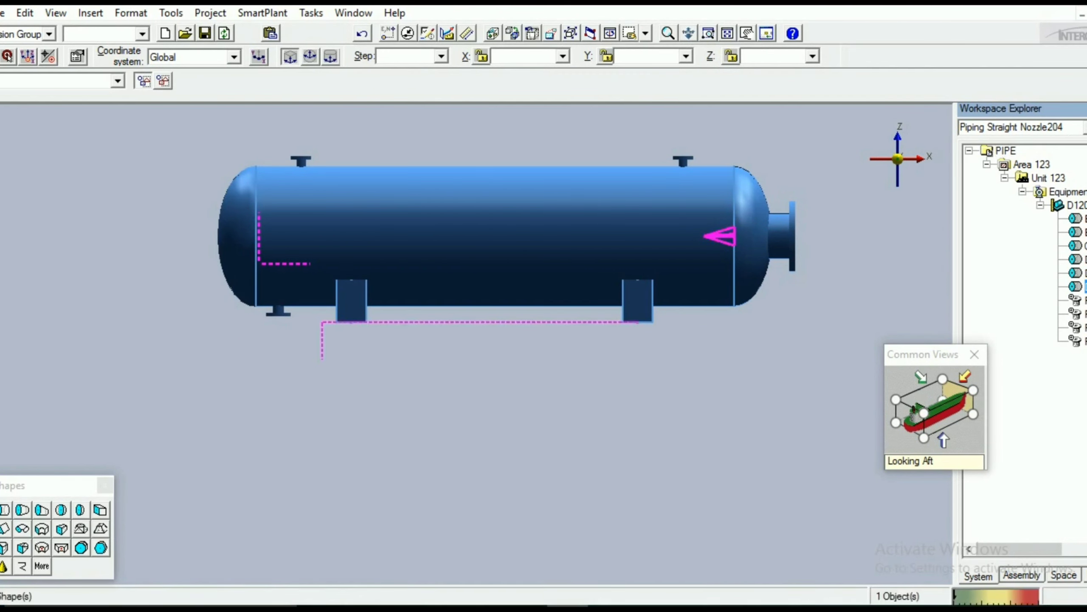
left_click(323, 436)
left_click(236, 462)
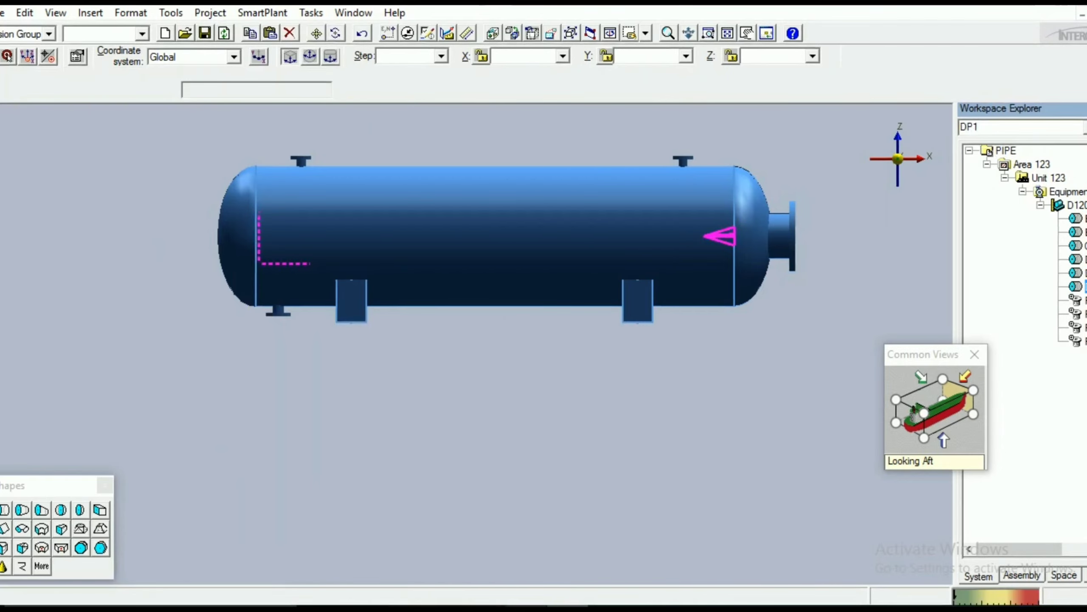
left_click(539, 557)
mouse_move(492, 291)
left_mouse_down()
mouse_move(17, 182)
mouse_move(9, 102)
left_mouse_up()
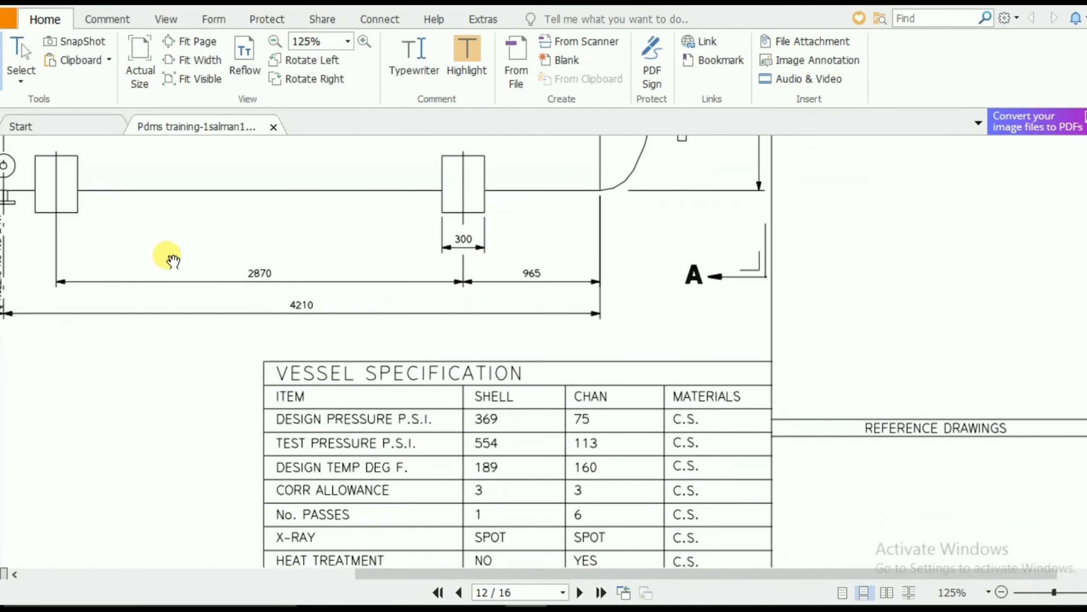
left_click_drag(280, 417, 329, 130)
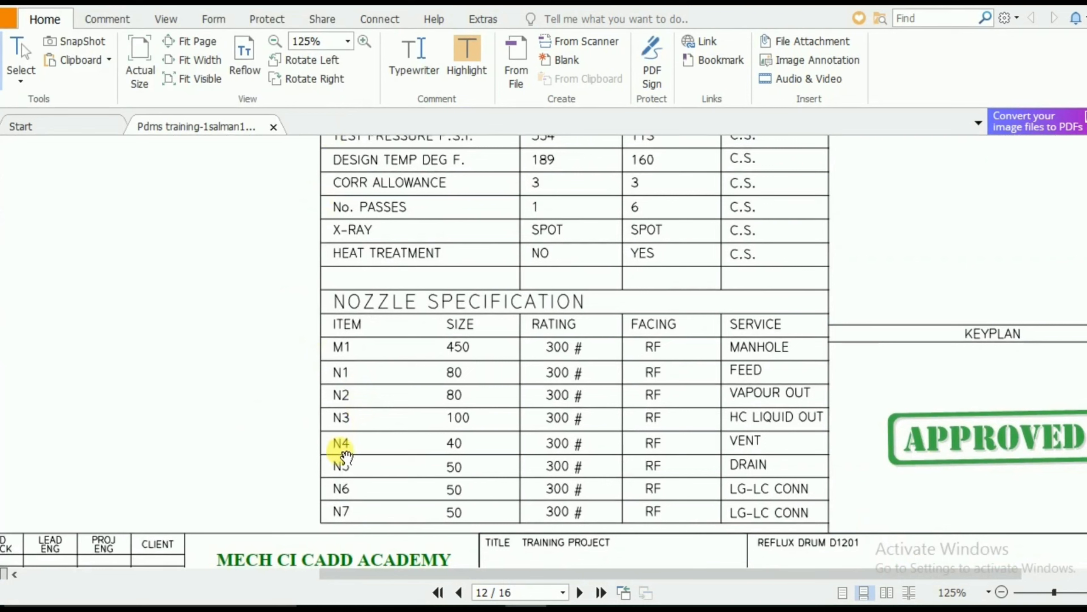
scroll(467, 401, "down", 3)
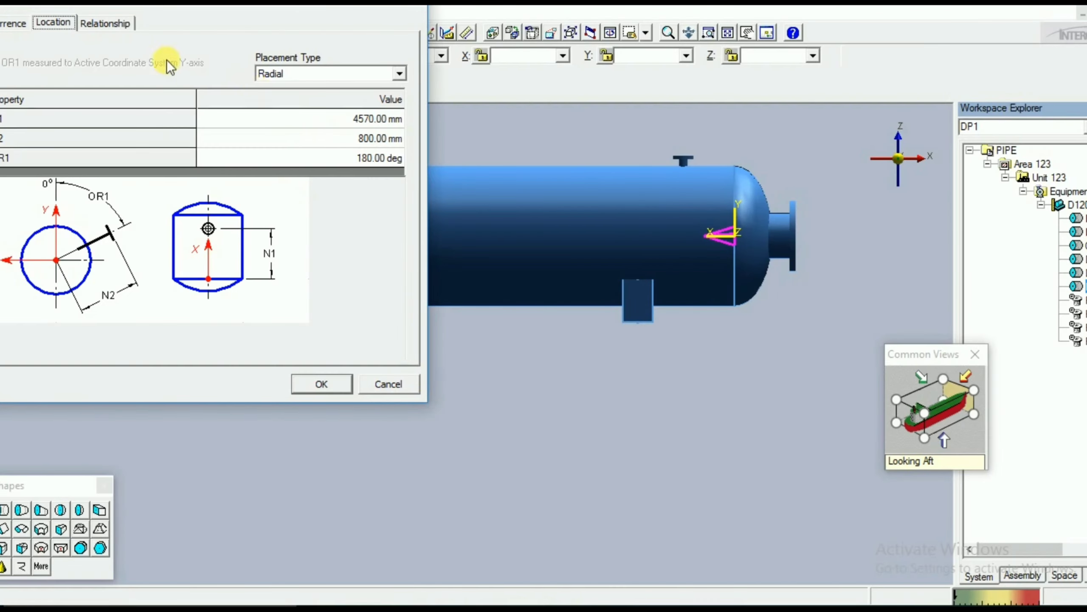
- Set the new nozzle's nominal size to 40 and check its pressure rating
left_click(17, 23)
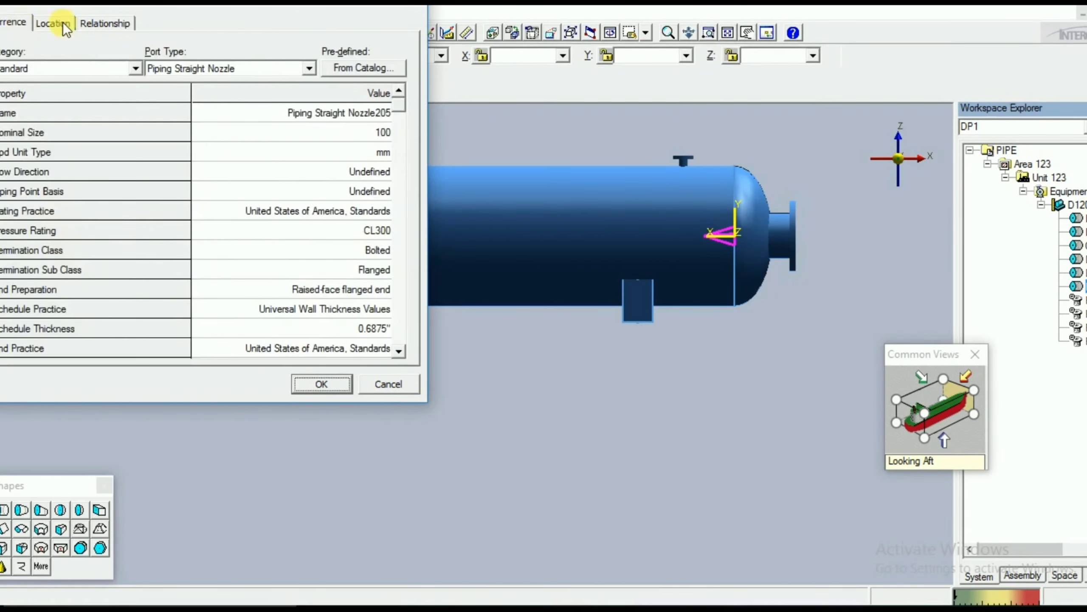
left_click(364, 139)
type("40")
key("Tab")
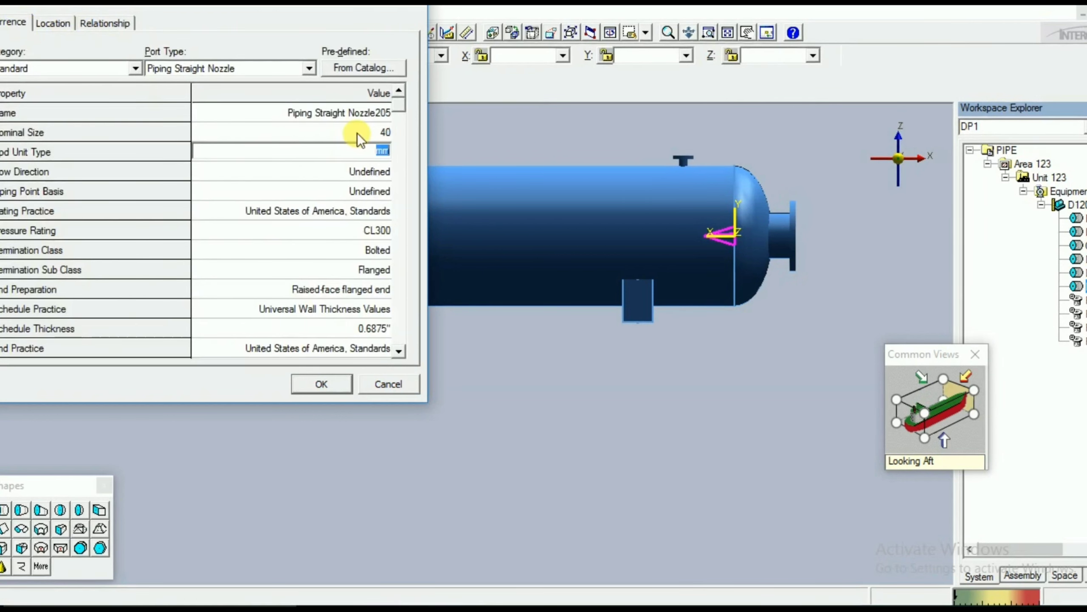
left_click(359, 231)
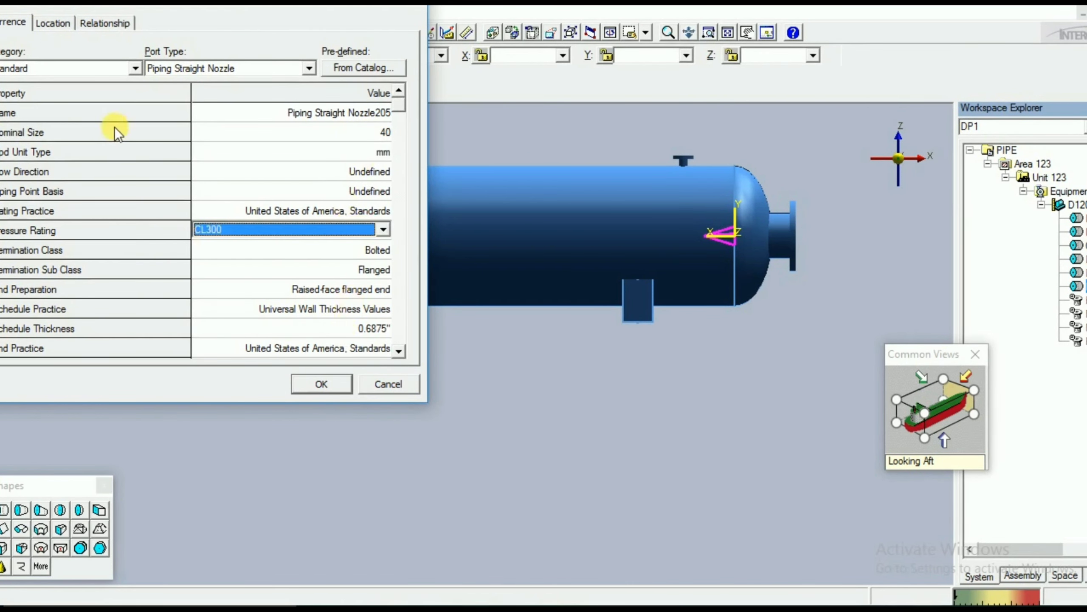
- Look up nozzle N4's distance from the shell end in the PDF drawing for the N1 location value
left_click(52, 23)
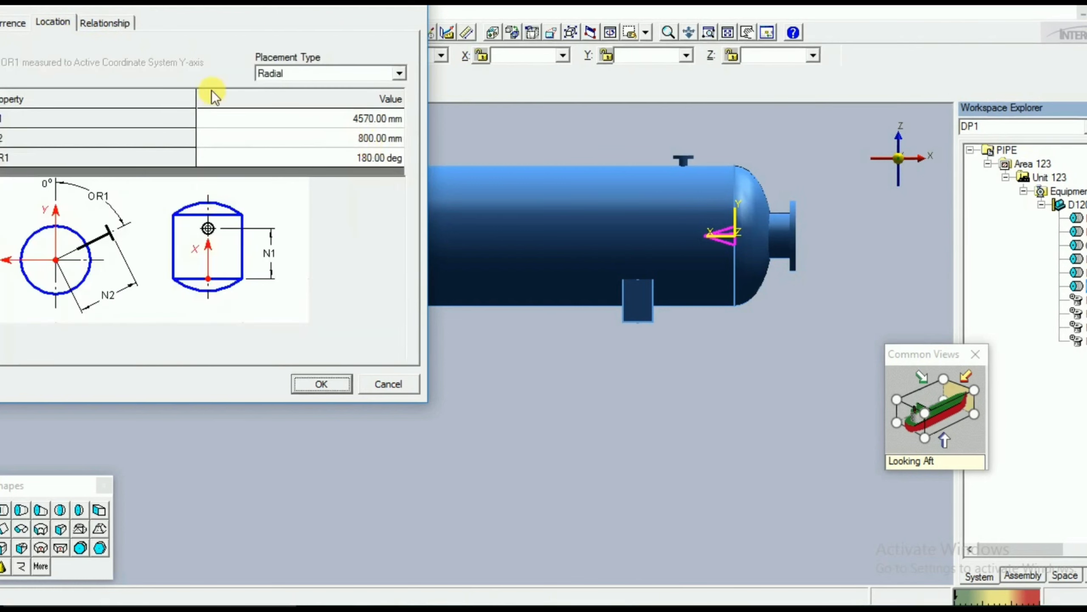
left_click(354, 118)
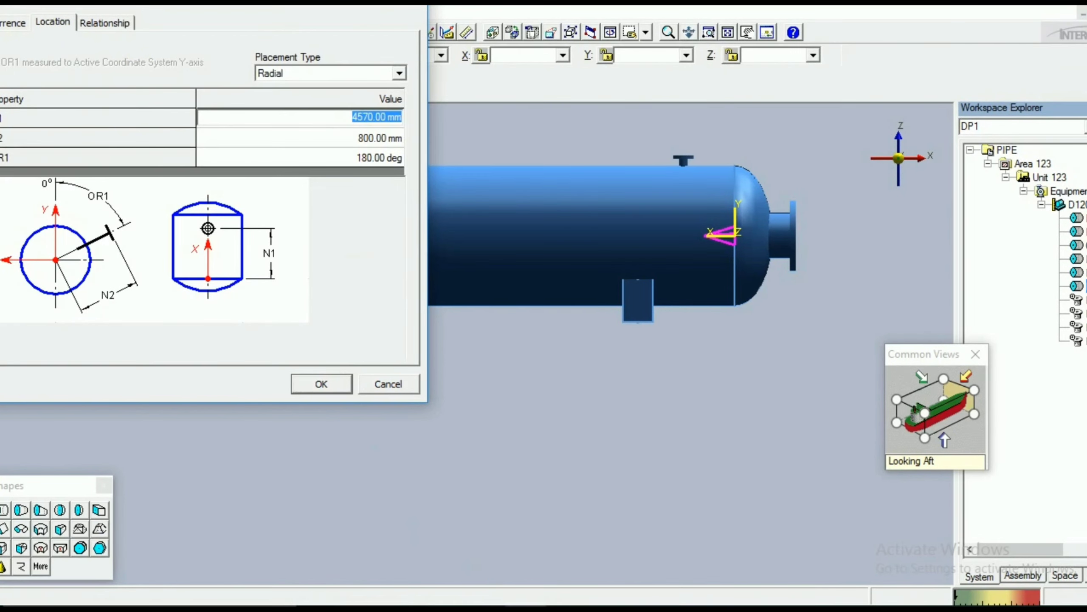
left_click(527, 607)
mouse_move(677, 250)
left_mouse_down()
mouse_move(668, 533)
mouse_move(680, 545)
left_mouse_up()
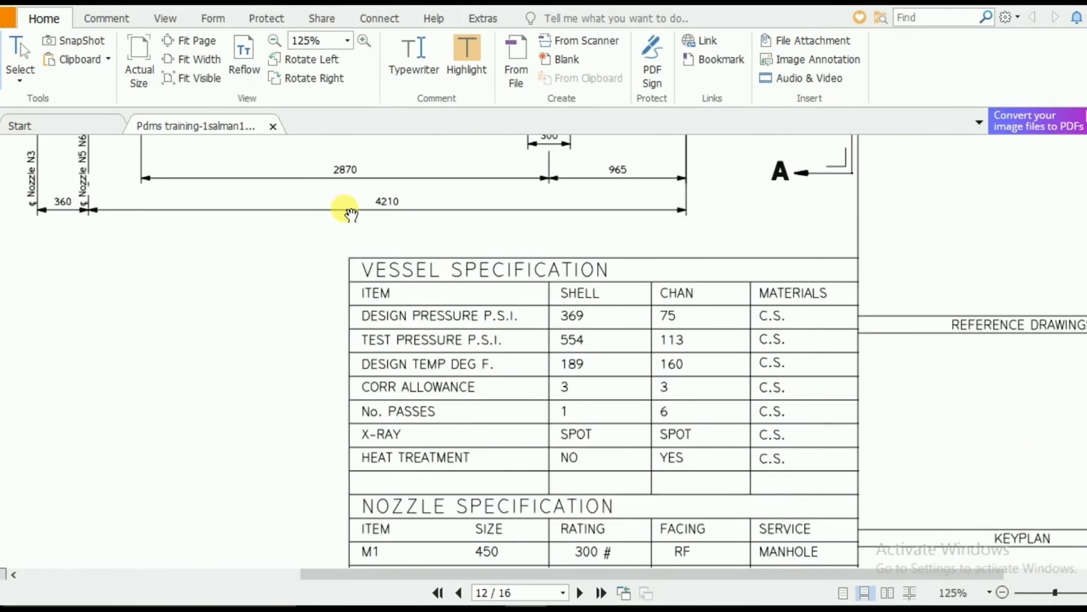
mouse_move(337, 208)
left_mouse_down()
mouse_move(364, 410)
mouse_move(401, 451)
left_mouse_up()
left_click_drag(364, 242, 403, 423)
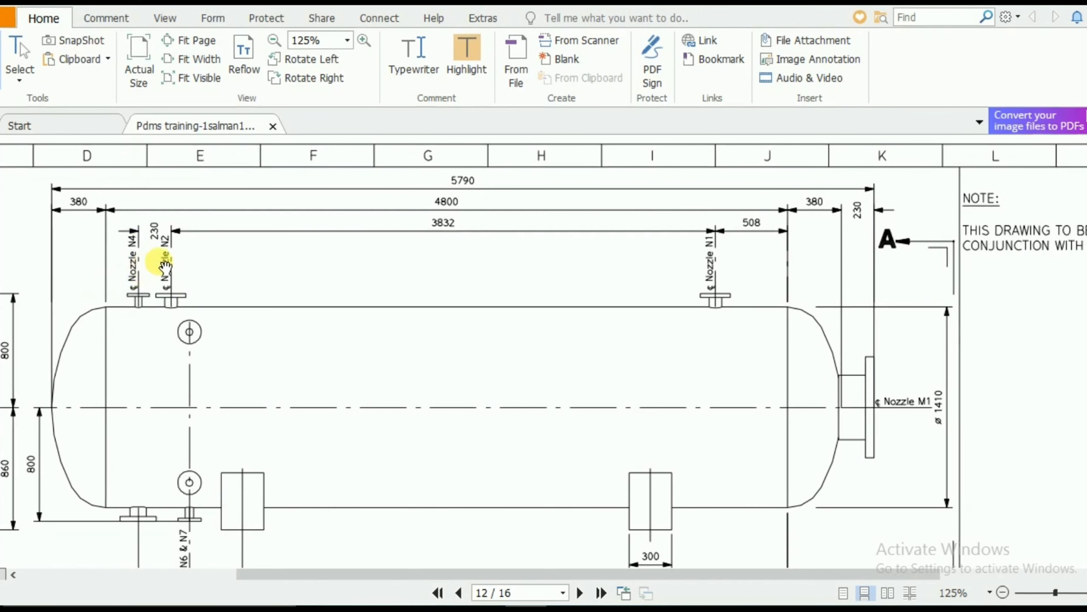
left_click_drag(333, 304, 313, 335)
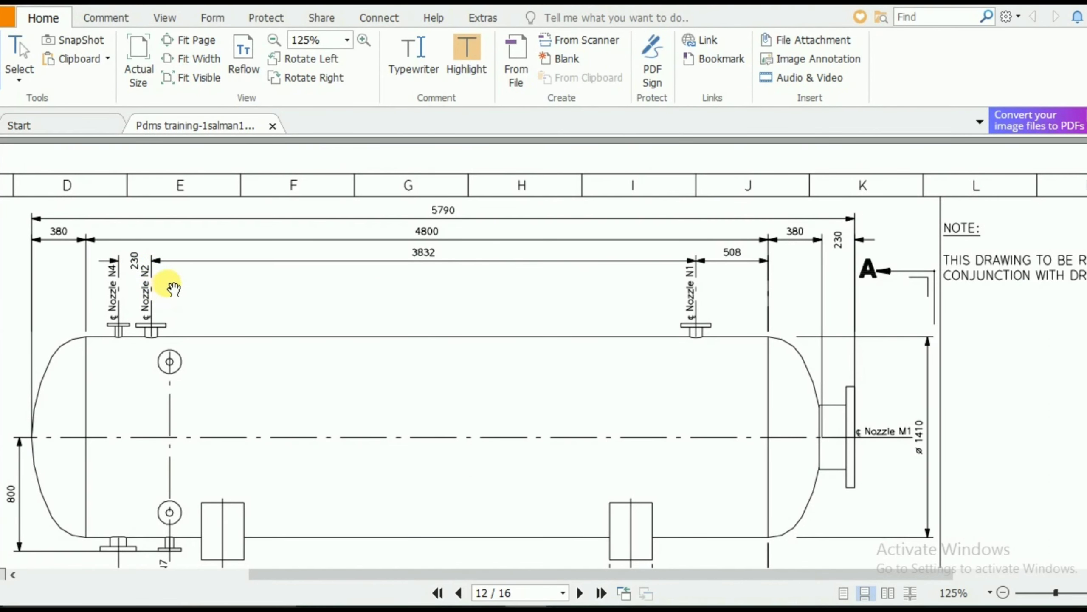
key("alt+Tab")
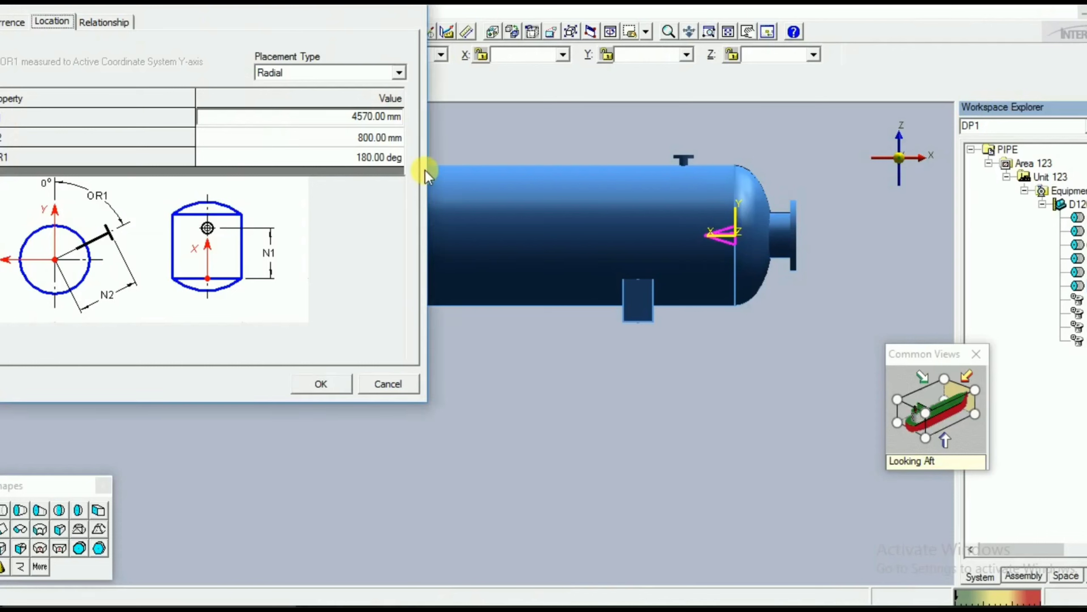
- Set the nozzle's location N1 to 4570 mm and OR1 to 0 deg, and accept the nozzle
double_click(369, 118)
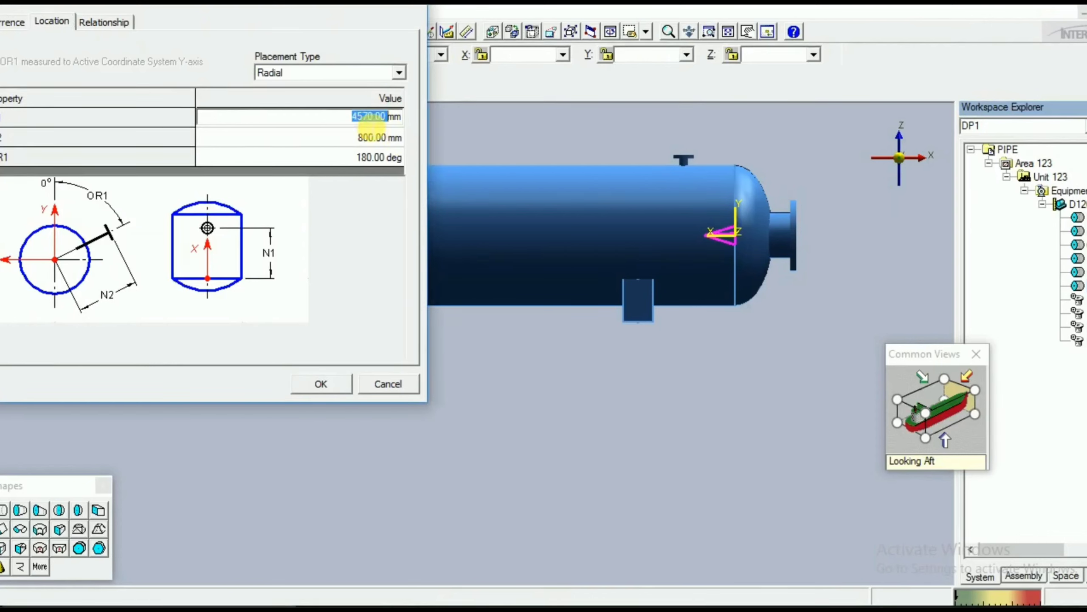
type("4")
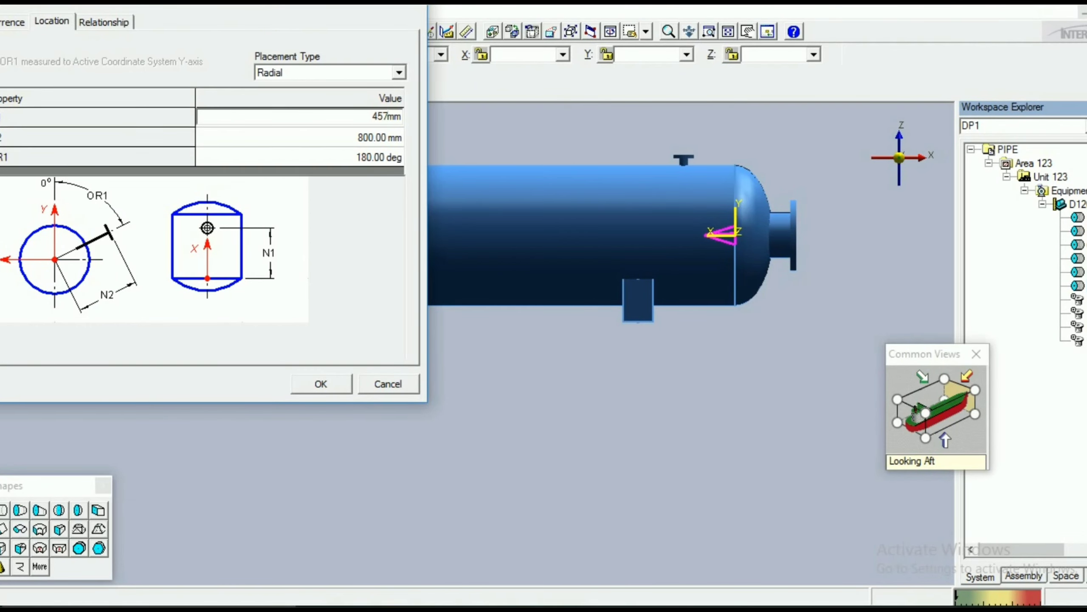
type("570")
key("Tab")
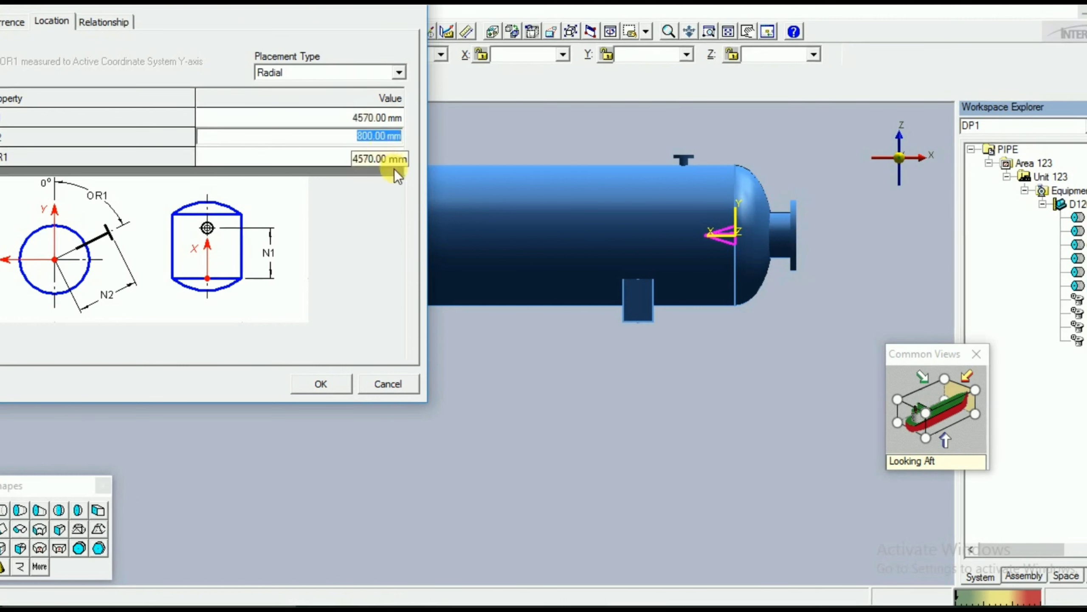
key("Tab")
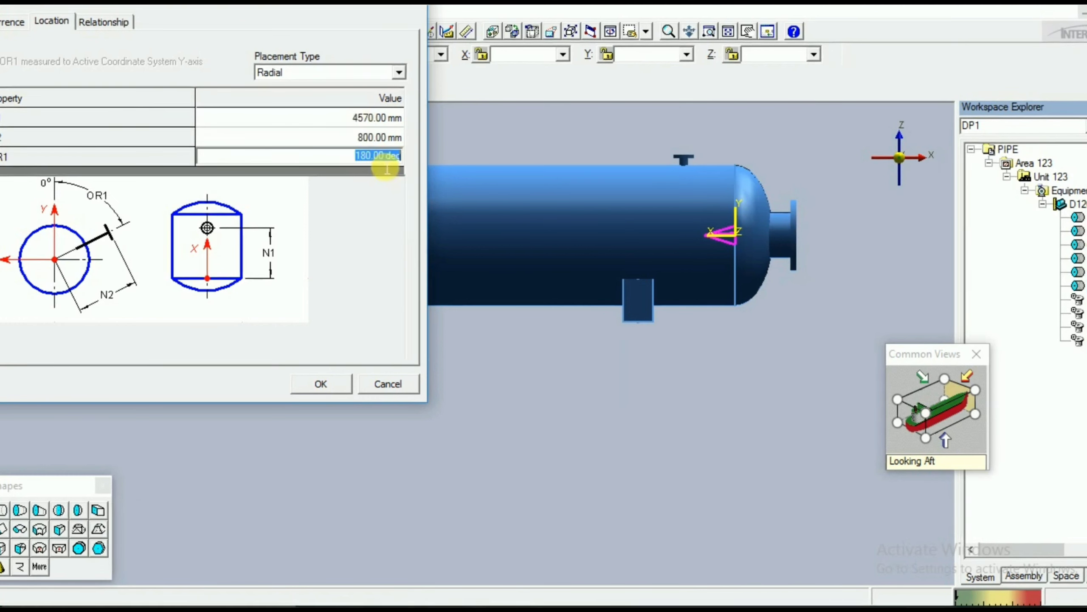
type("0")
key("Tab")
left_click(317, 383)
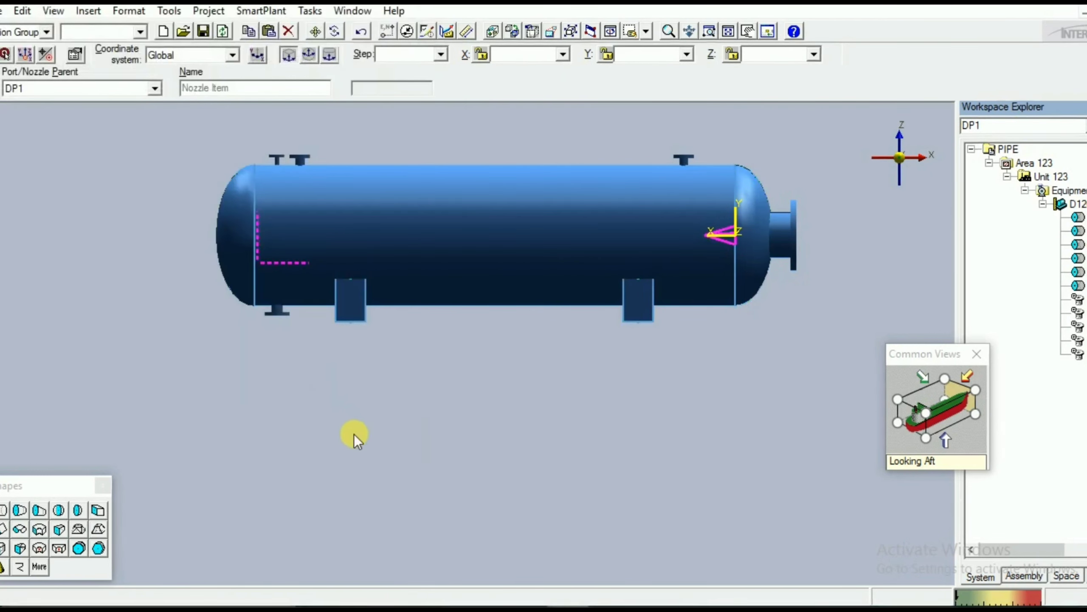
- Start another nozzle on the DP1 shape of equipment D1201 and open its location properties
left_click(642, 473)
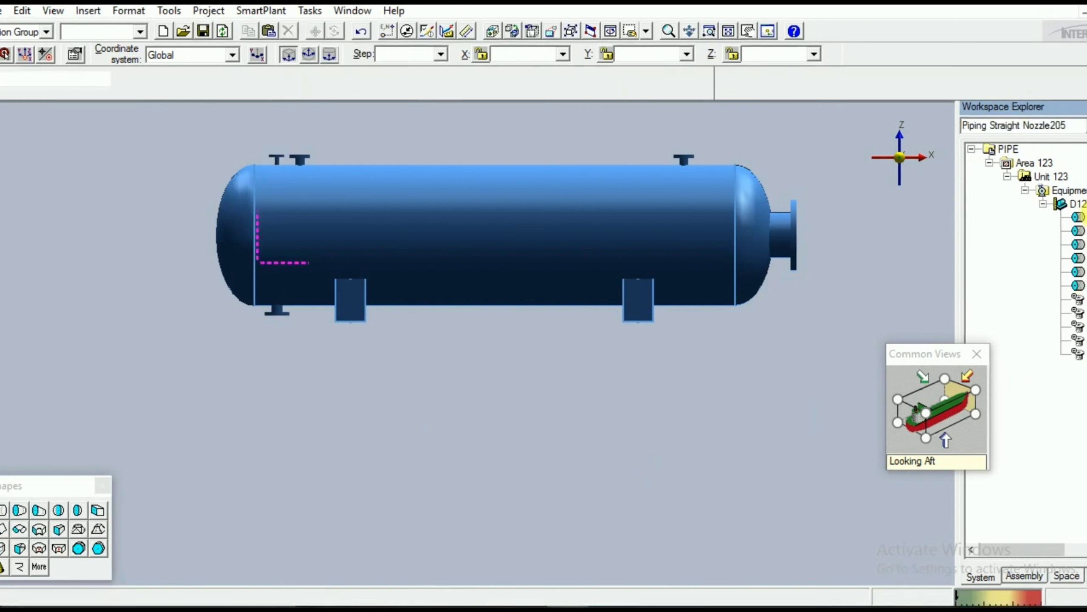
left_click(1055, 286)
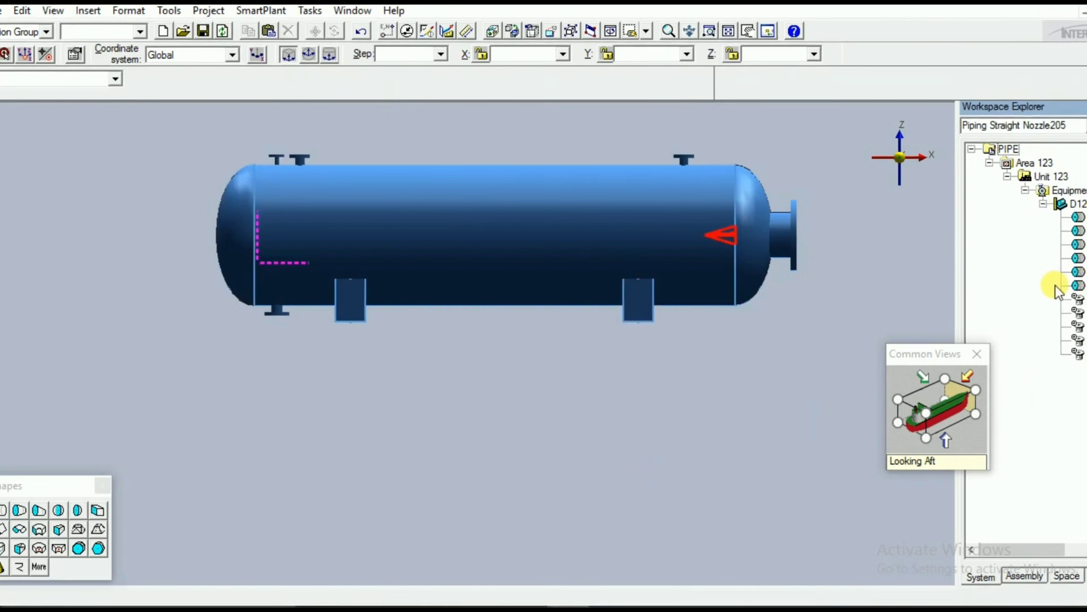
left_click(721, 235)
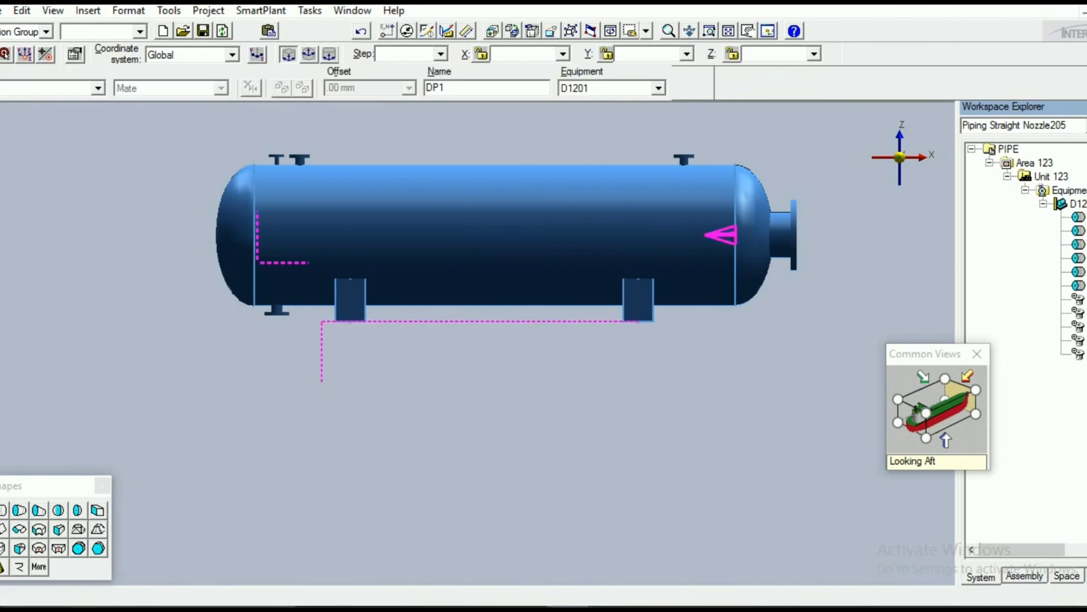
left_click(189, 316)
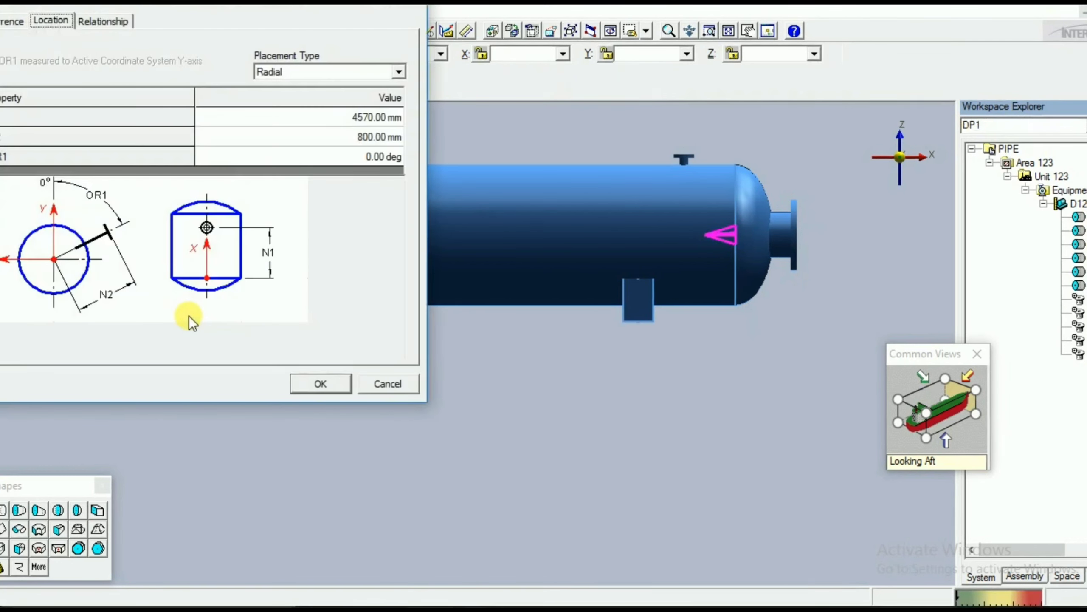
- Look up the sizes and ratings of nozzles N5 to N7 in the PDF drawing's nozzle specification table
left_click(12, 20)
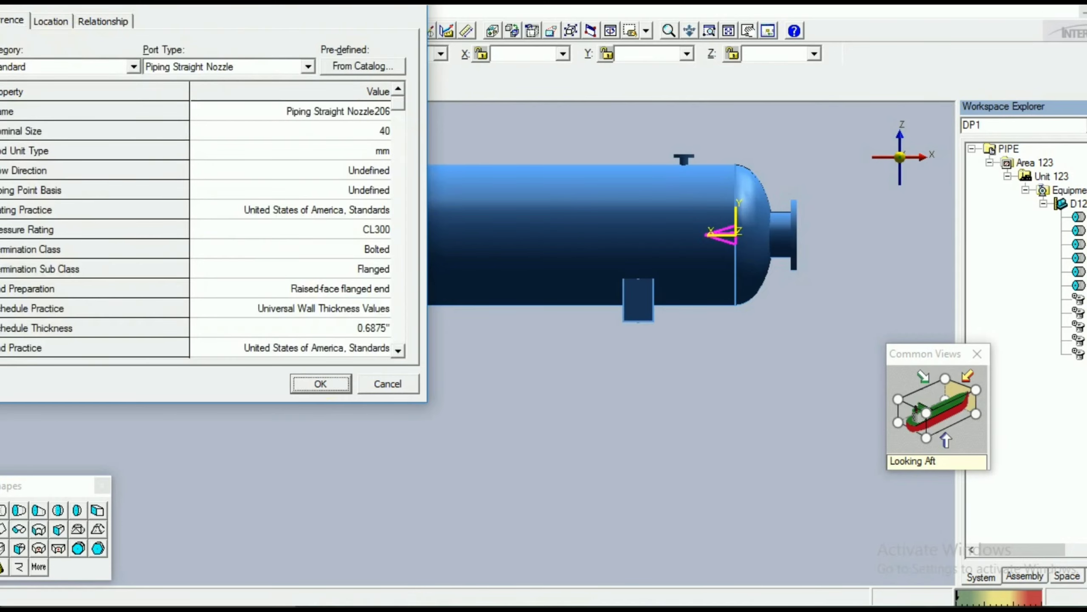
left_click(520, 609)
left_click_drag(783, 451, 478, 115)
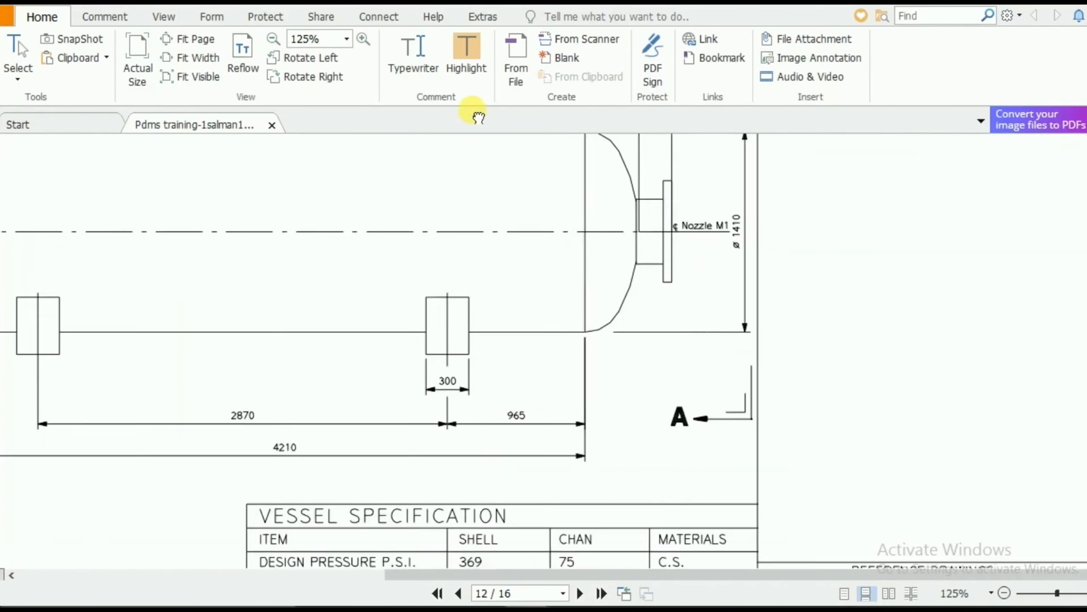
left_click_drag(305, 551, 325, 451)
scroll(351, 394, "down", 5)
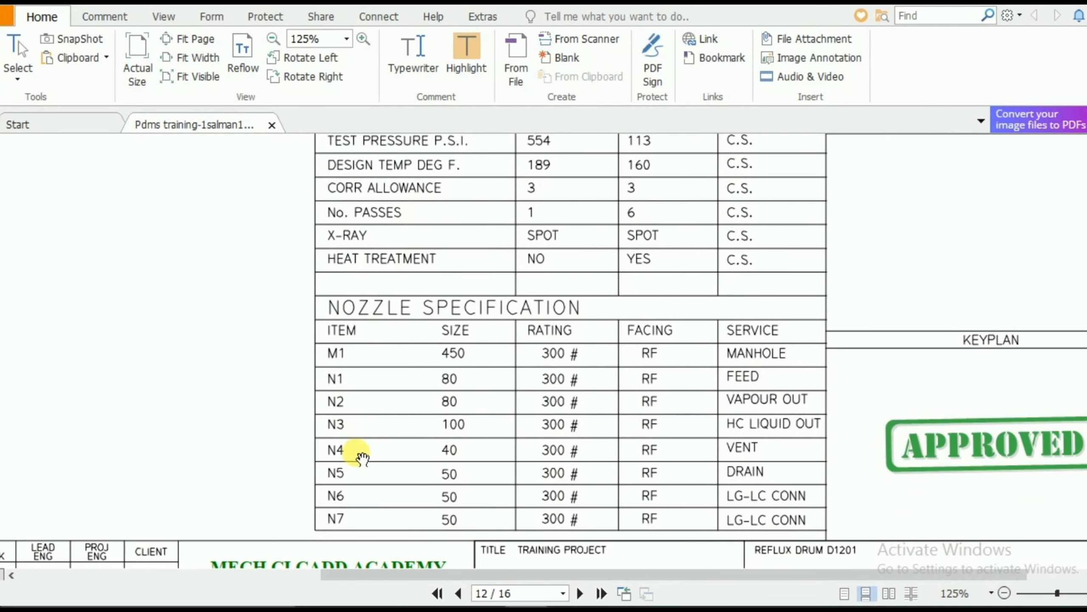
scroll(342, 373, "down", 2)
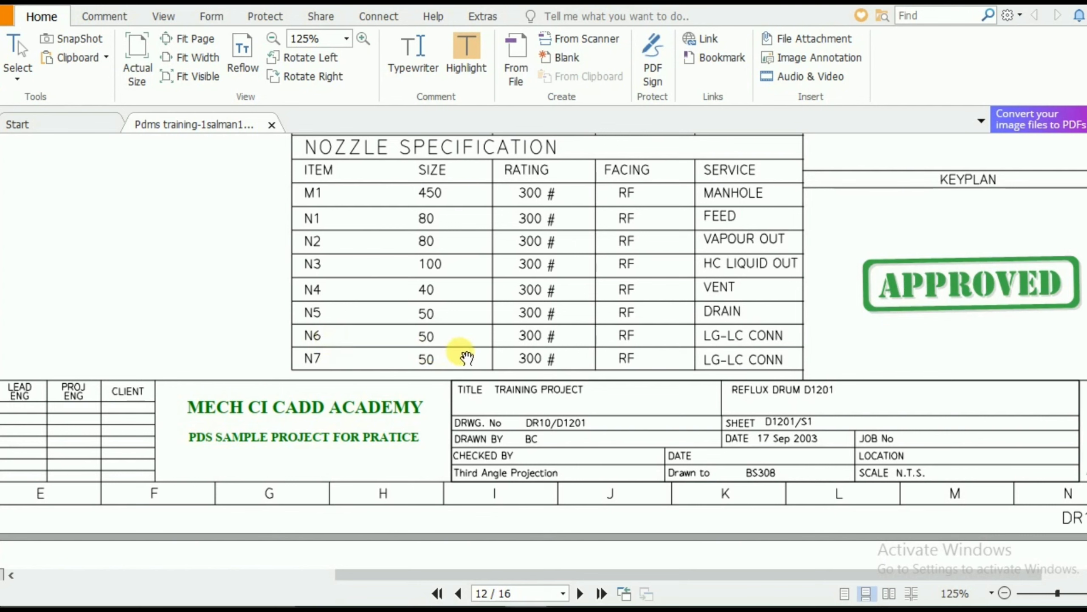
left_click(559, 609)
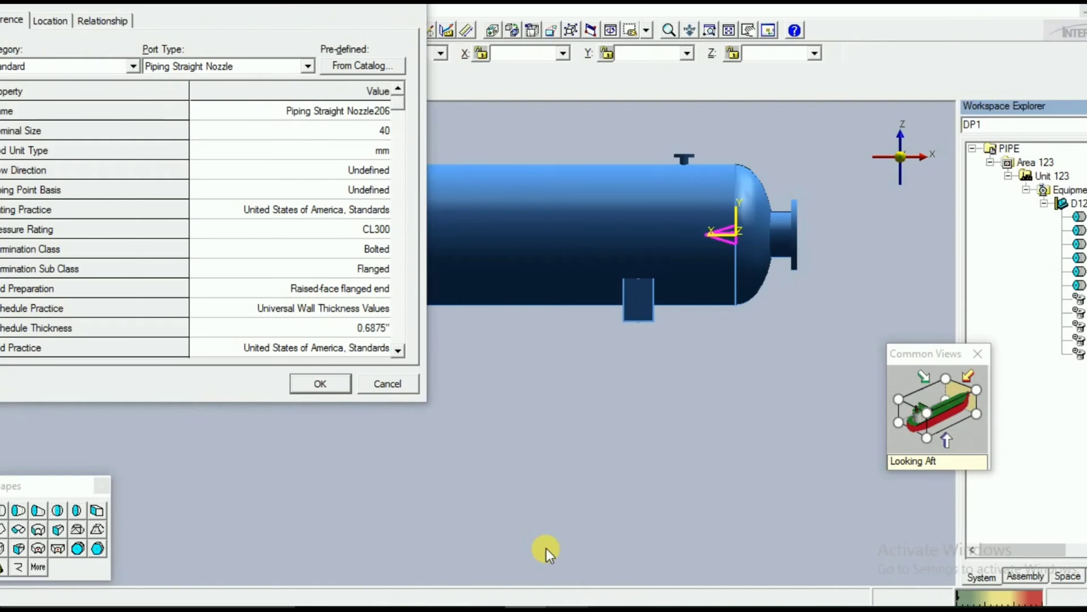
- Set the new nozzle's nominal size to 50 and check its pressure rating
left_click(341, 136)
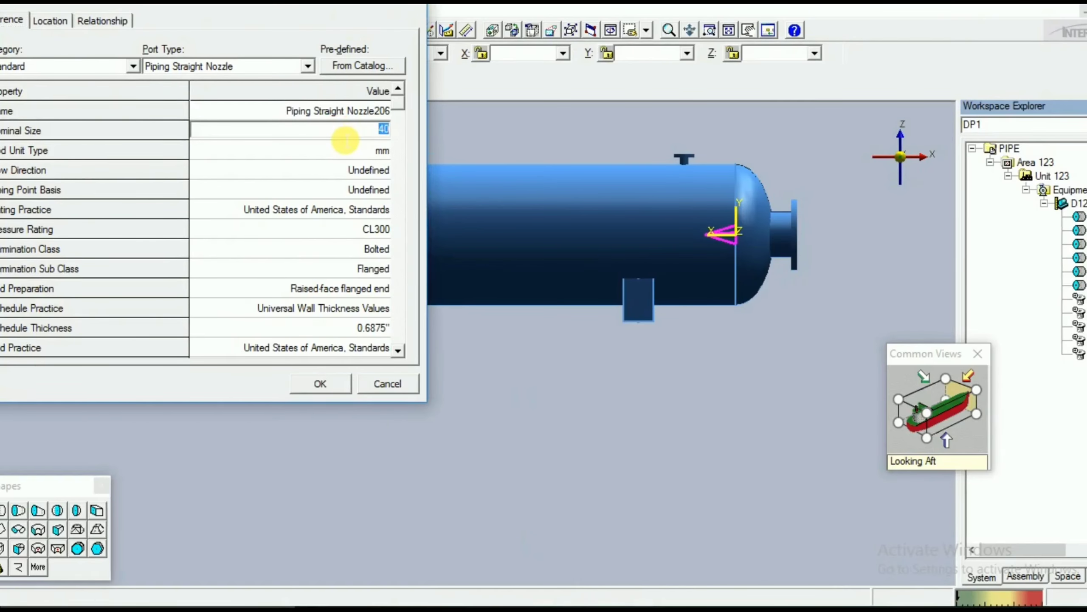
type("50")
key("Tab")
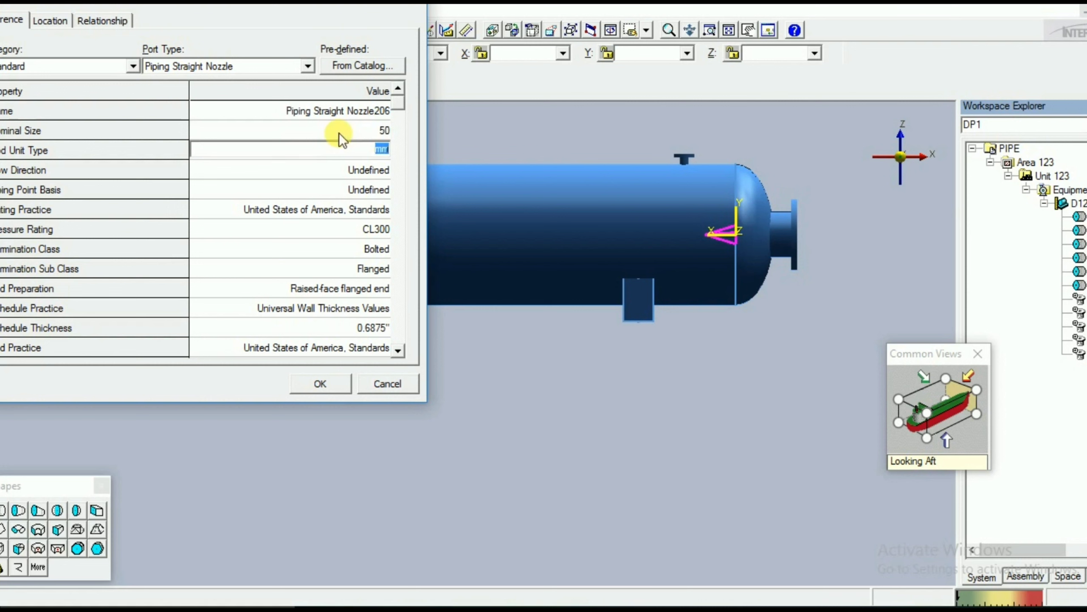
left_click(350, 232)
- Change the nozzle's placement type to Tangential and open its N1 location value for editing
left_click(58, 24)
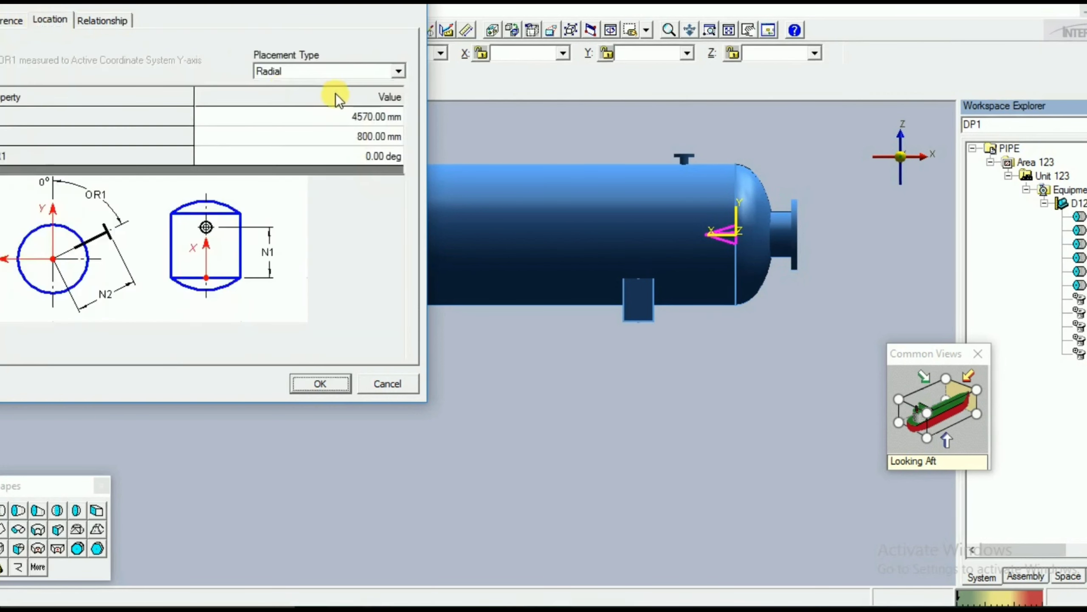
left_click(366, 75)
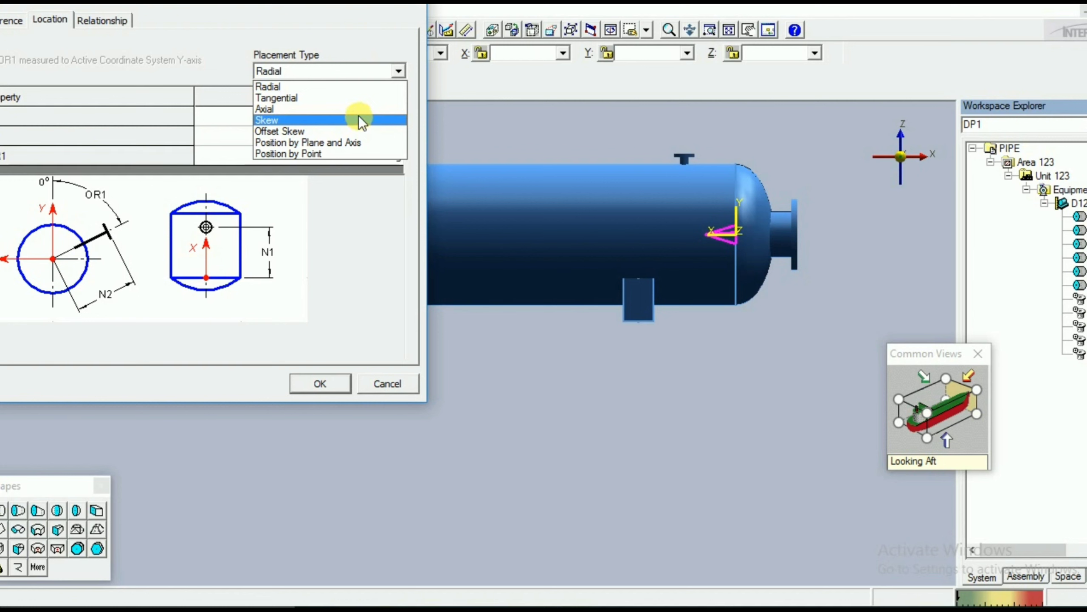
left_click(358, 99)
left_click(349, 120)
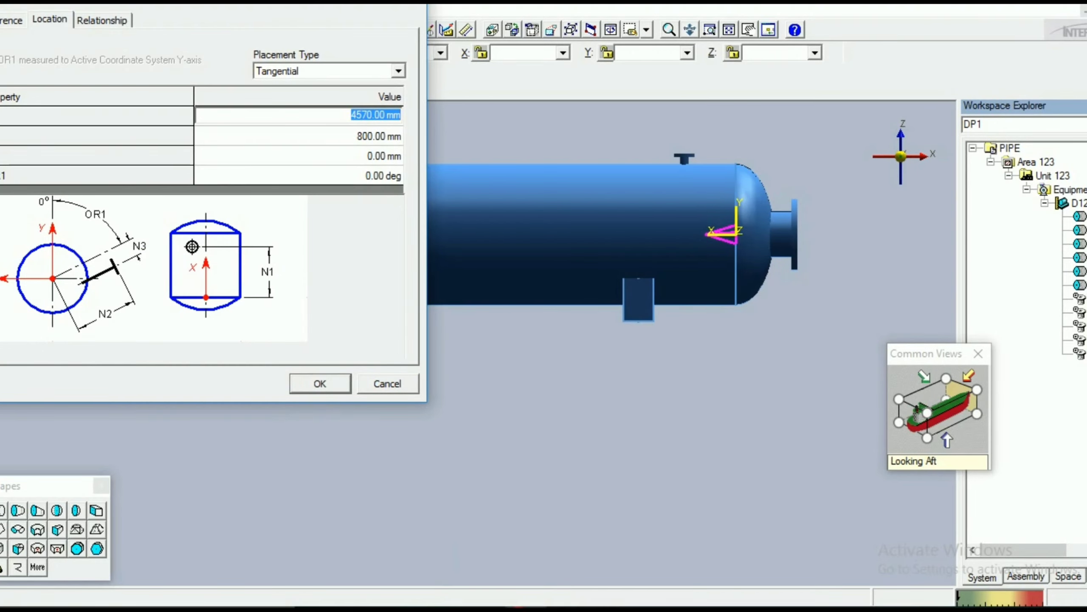
- Set the nozzle's location N1 to 4210 mm, matching the N5, N6 and N7 centreline in the PDF drawing
left_click(559, 601)
left_click_drag(461, 369, 923, 594)
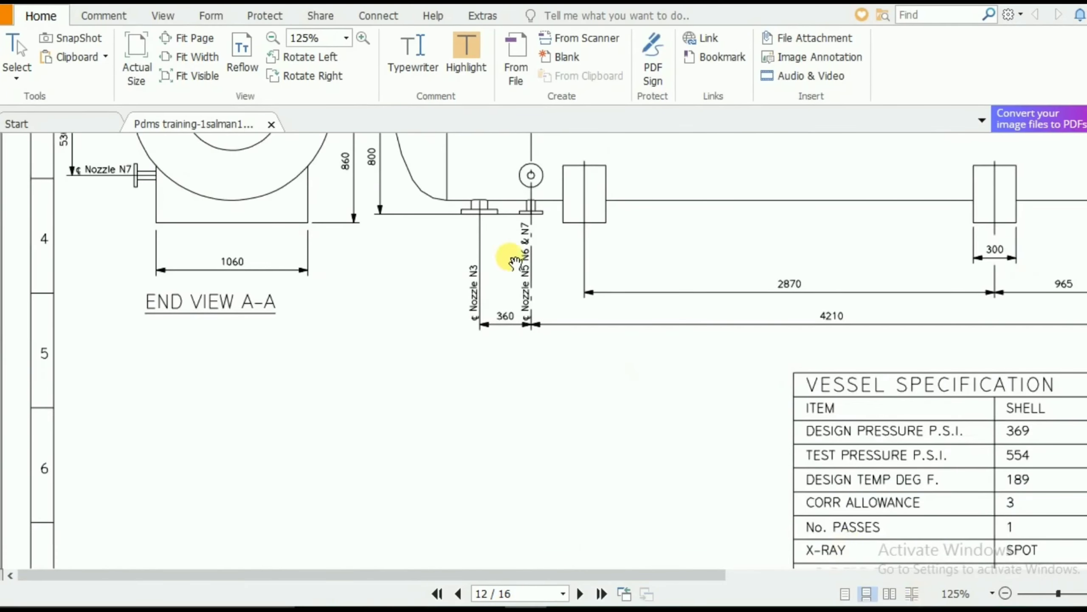
left_click_drag(481, 399, 446, 368)
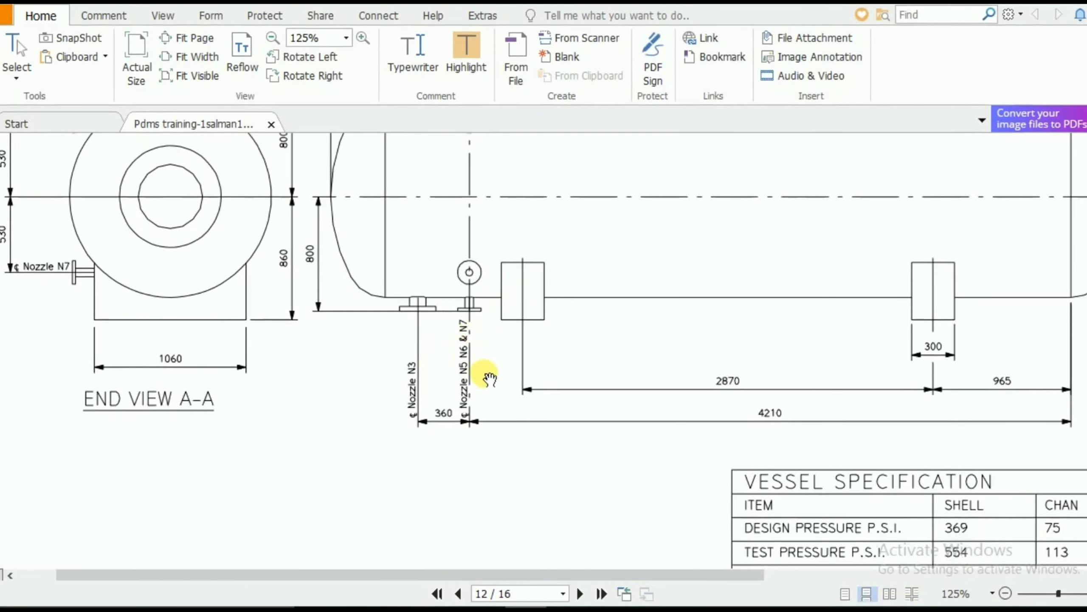
left_click_drag(795, 480, 728, 475)
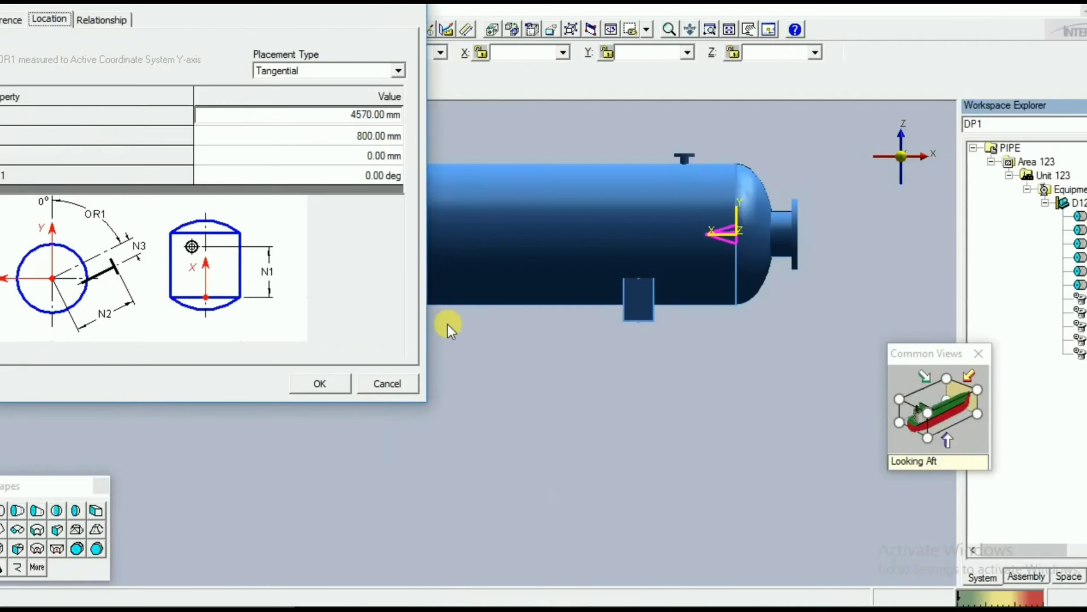
double_click(352, 114)
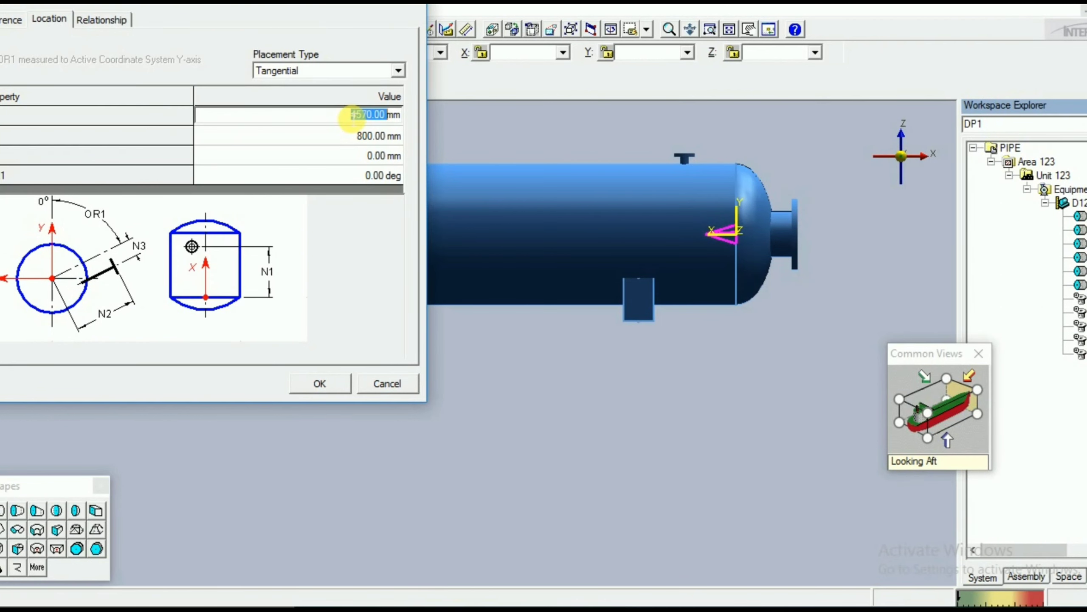
type("4210")
key("Tab")
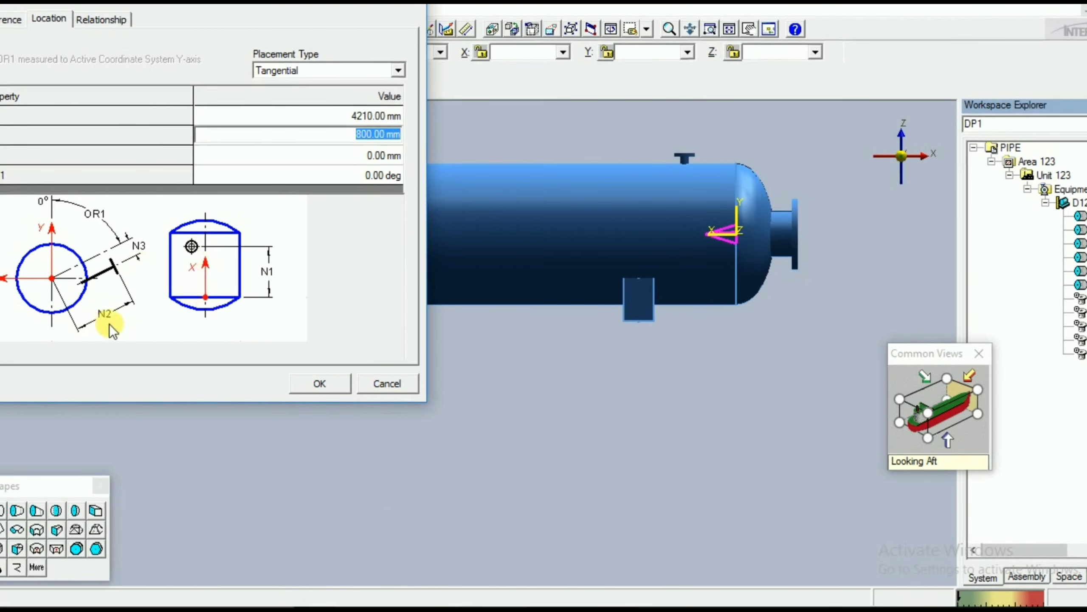
- Check nozzle N6 in the PDF's end view A-A and set the nozzle's location N2 to 705 mm
left_click(568, 608)
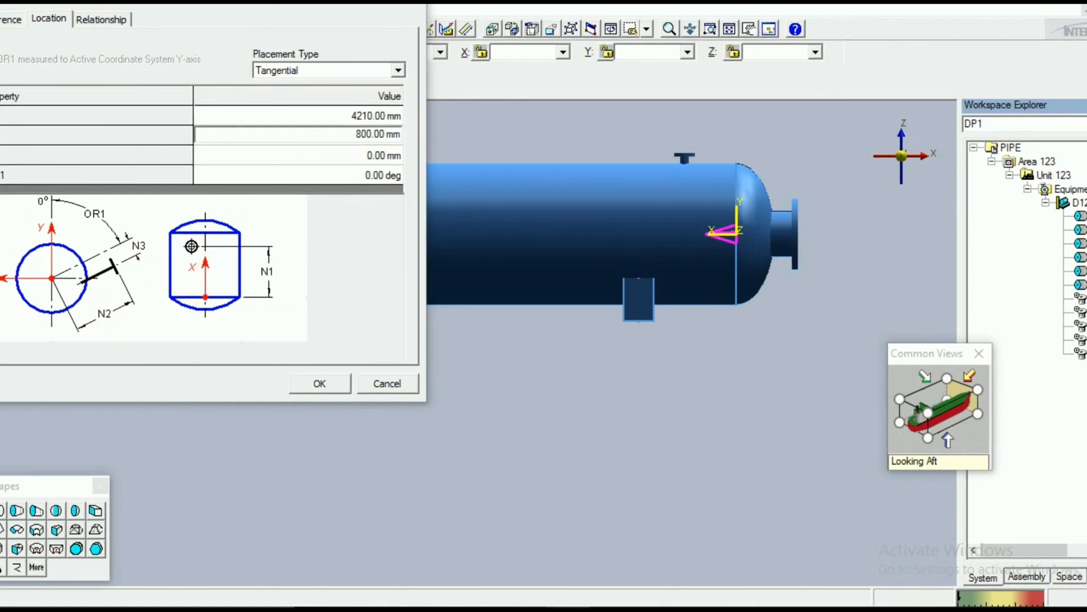
left_click(525, 609)
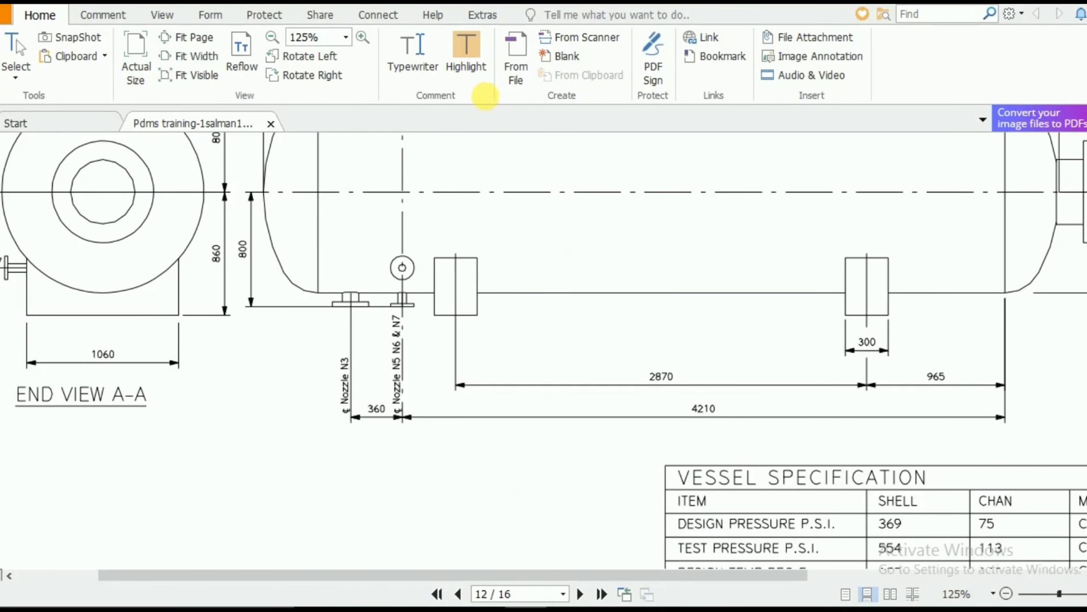
mouse_move(507, 230)
left_mouse_down()
mouse_move(636, 371)
mouse_move(648, 402)
left_mouse_up()
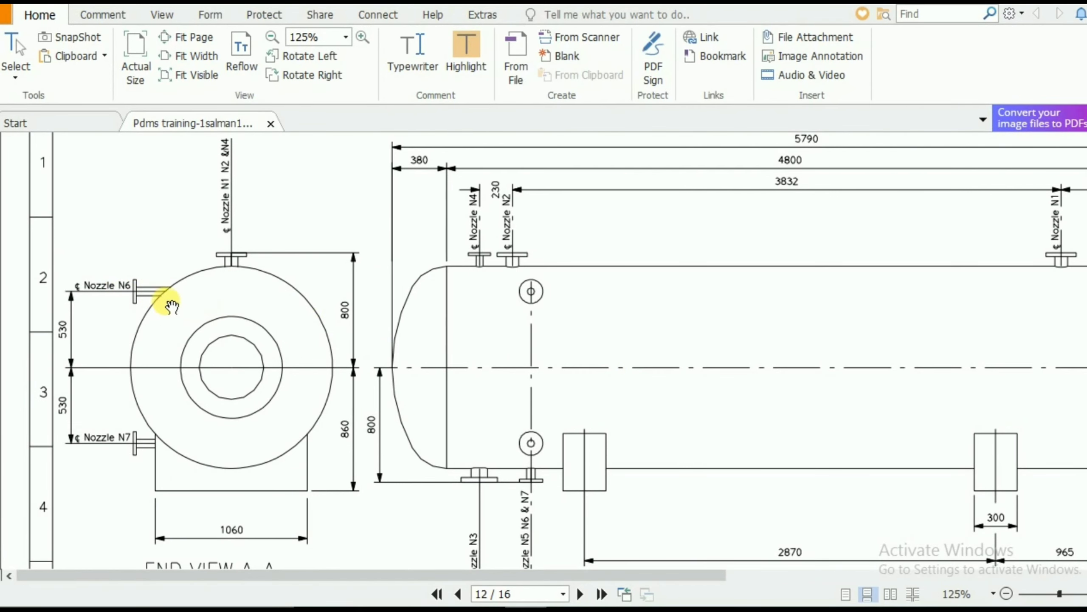
left_click(561, 609)
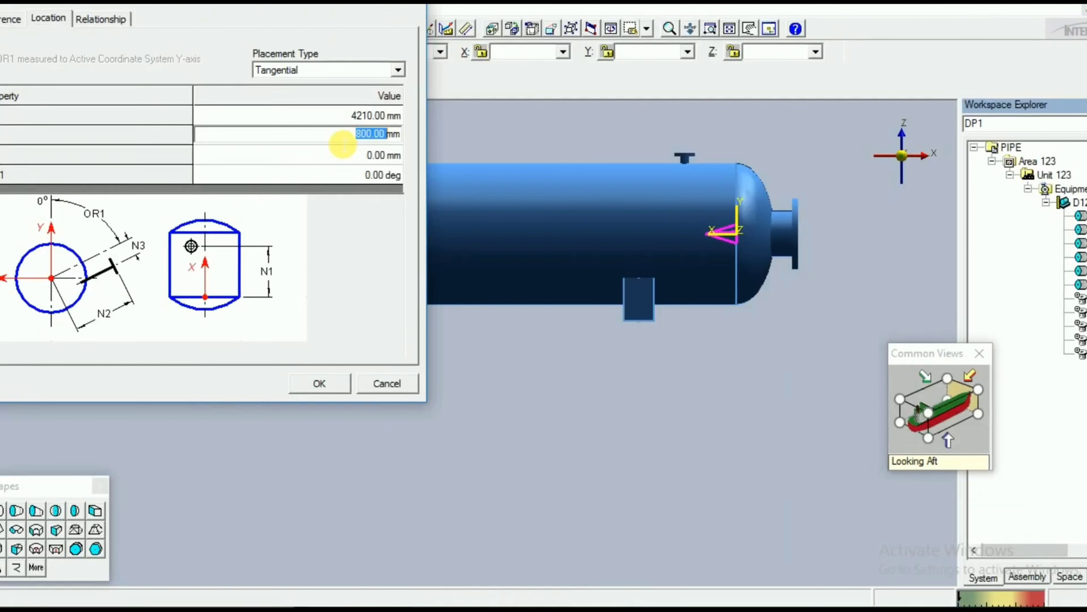
type("705")
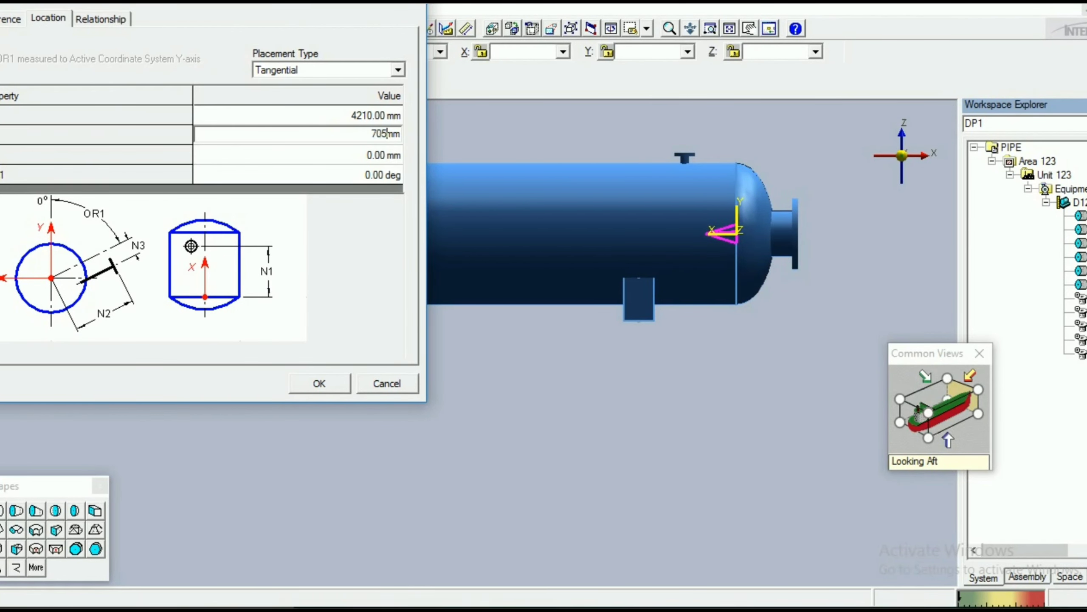
left_click(340, 153)
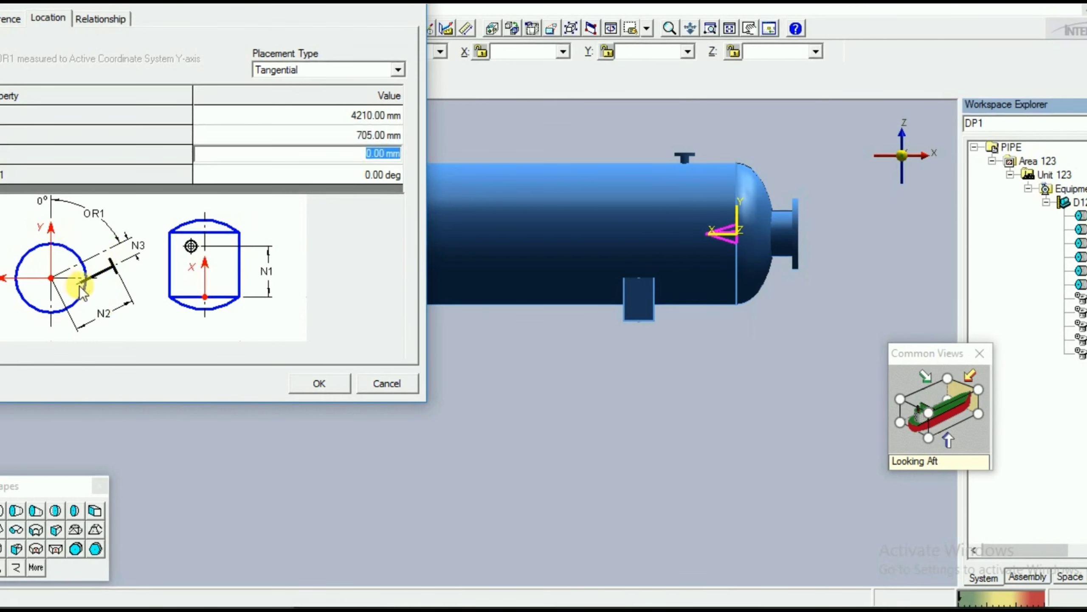
- Look up nozzle N6's vertical offset from the vessel centreline in the PDF's end view for the N3 value
left_click(564, 611)
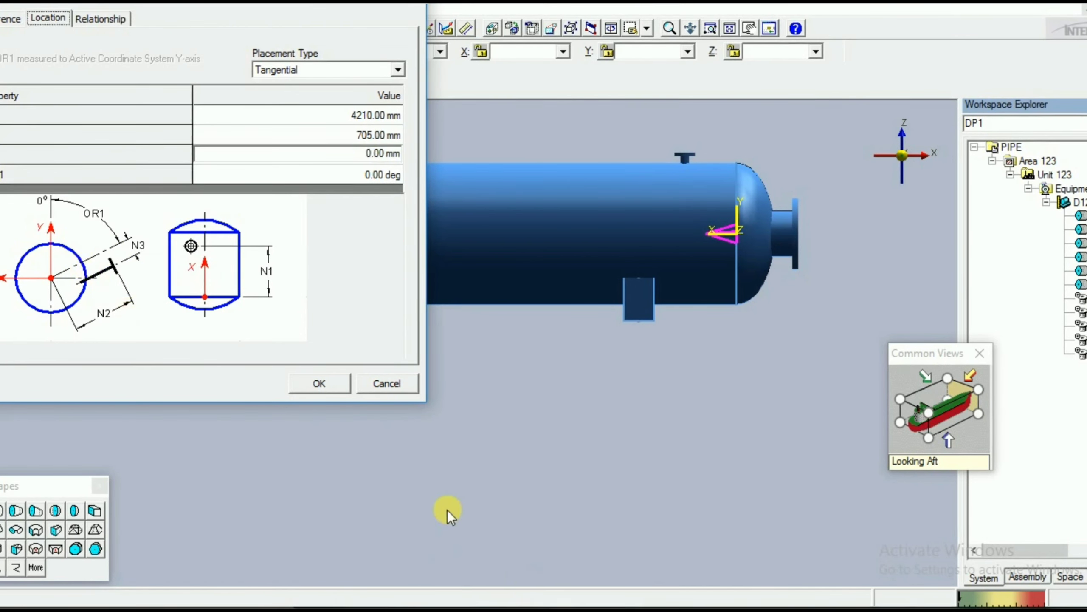
left_click(510, 610)
scroll(147, 333, "down", 1)
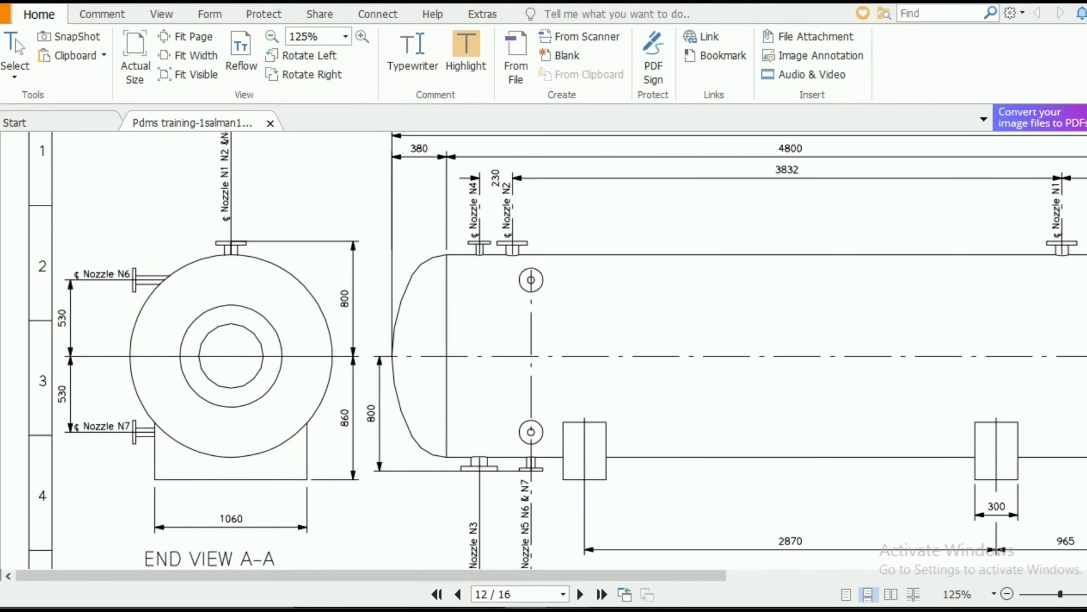
key("alt+Tab")
left_click(364, 158)
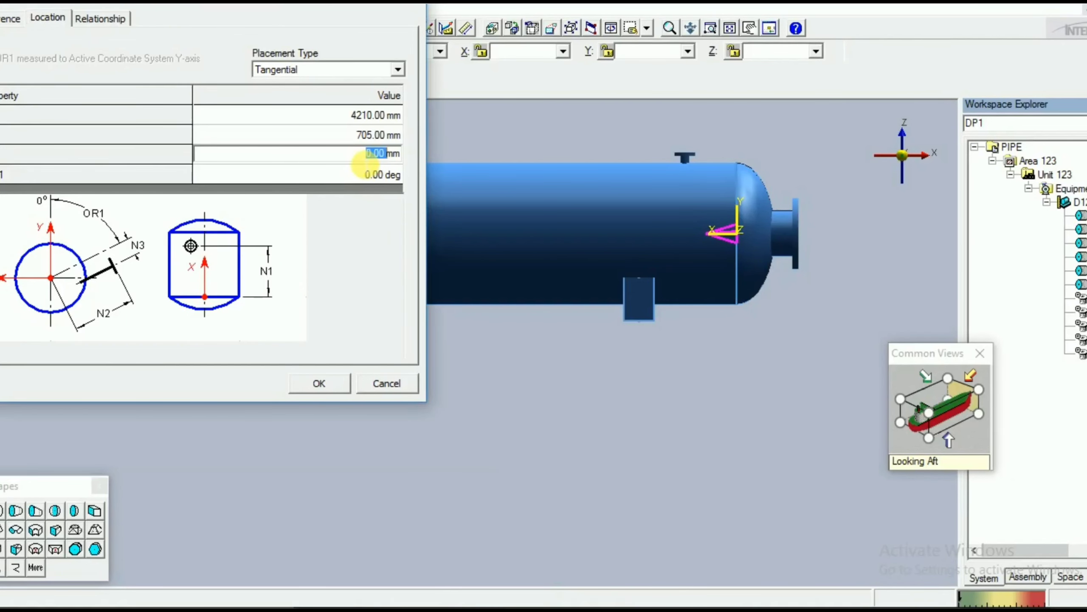
type("-mm5")
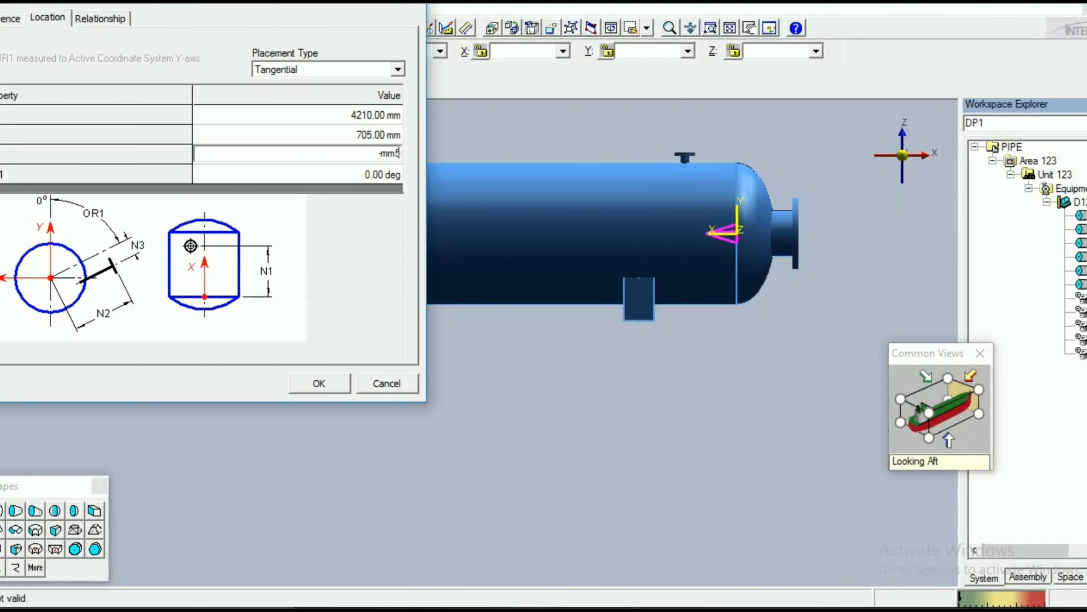
key("Return")
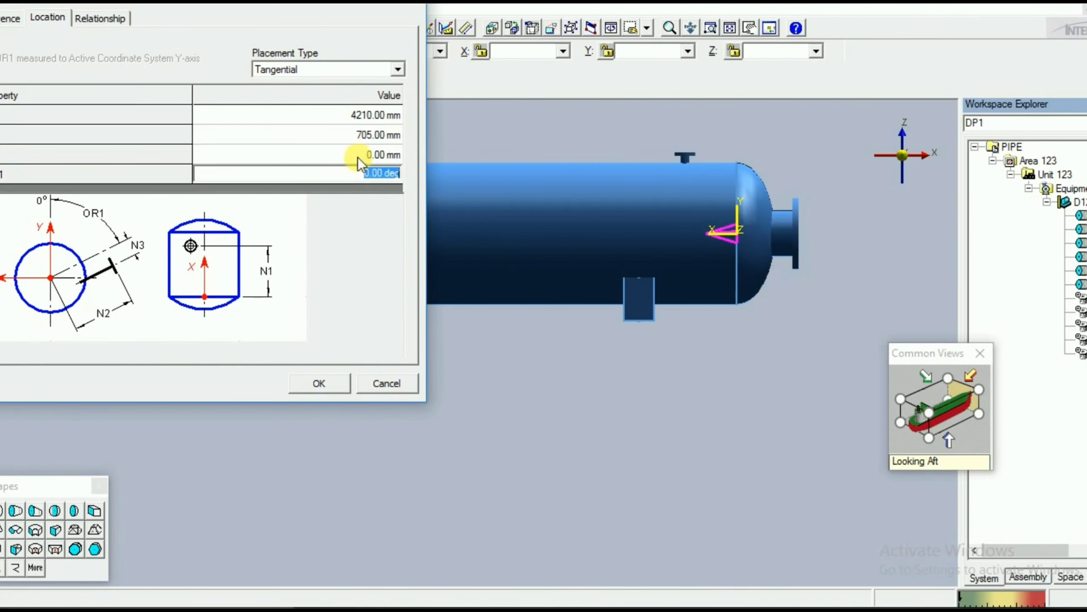
- Set the nozzle's offset N3 to -530 mm and OR1 to 90 deg, and accept the nozzle
left_click(365, 160)
type("-530")
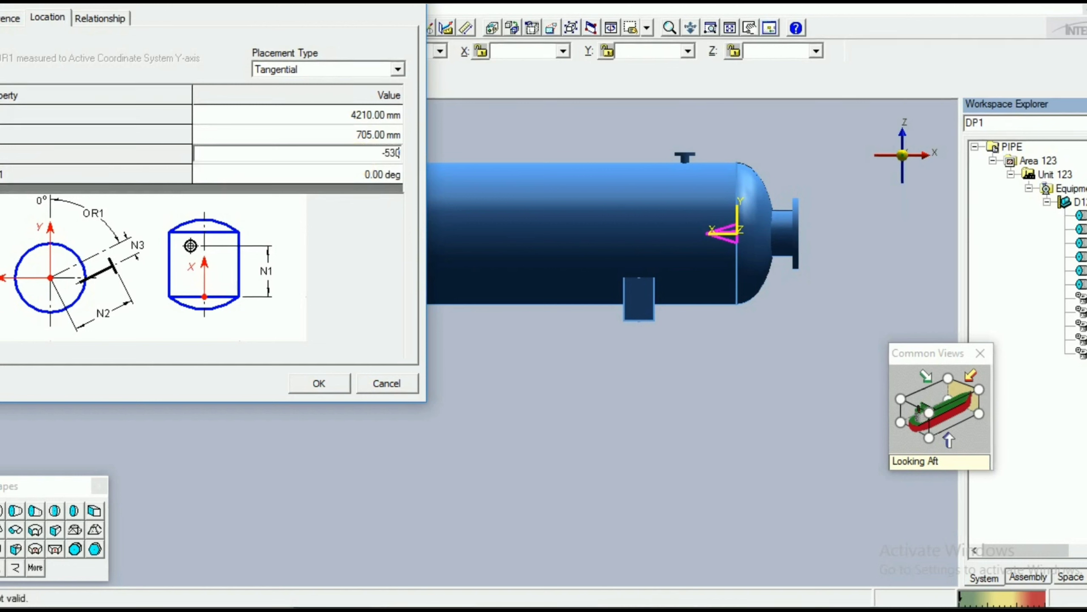
key("Tab")
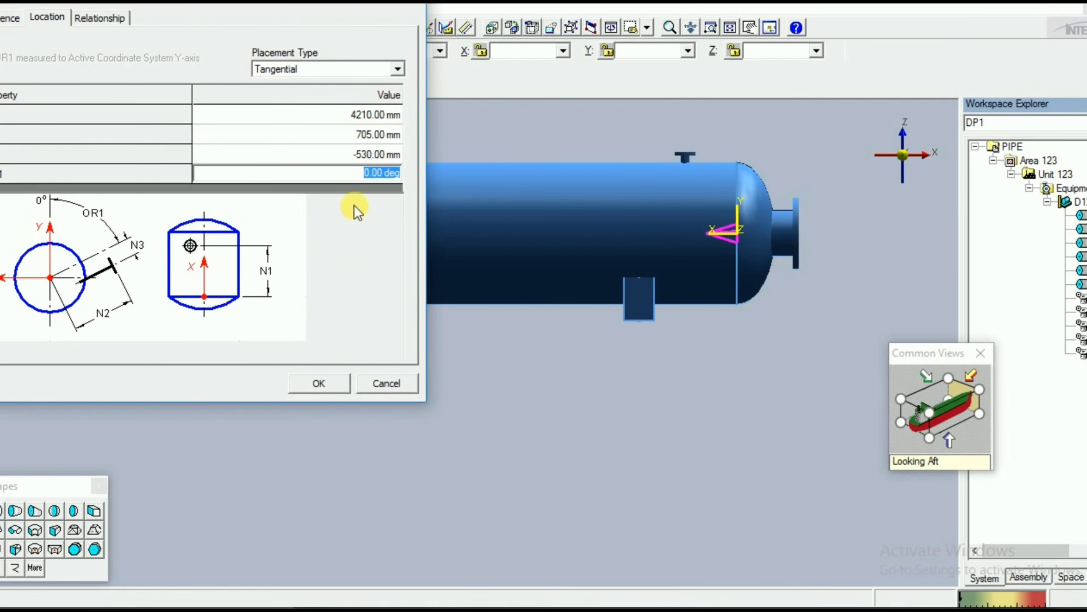
type("90")
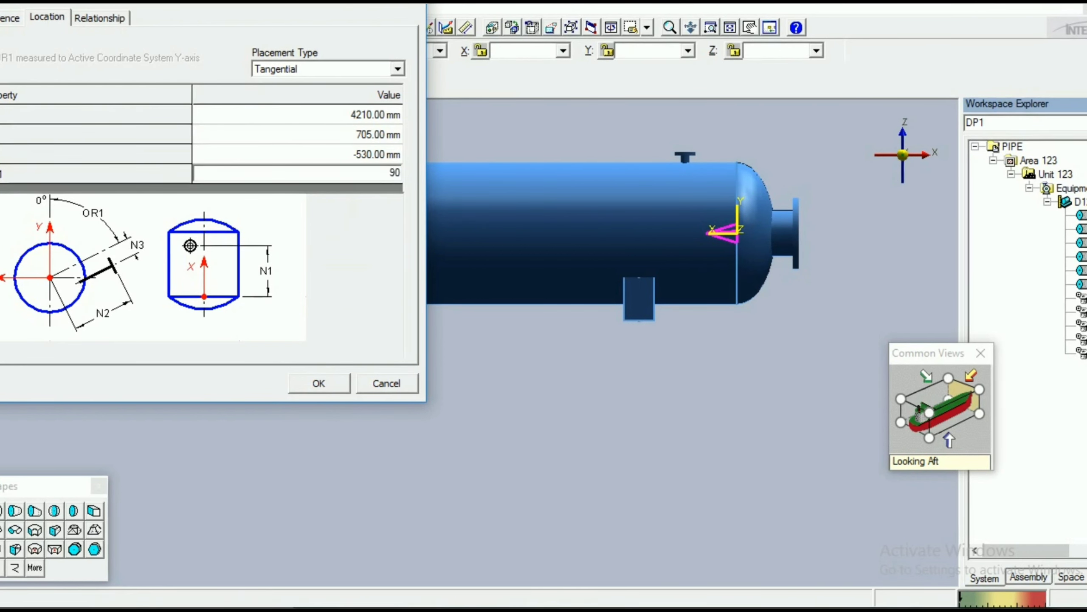
key("Tab")
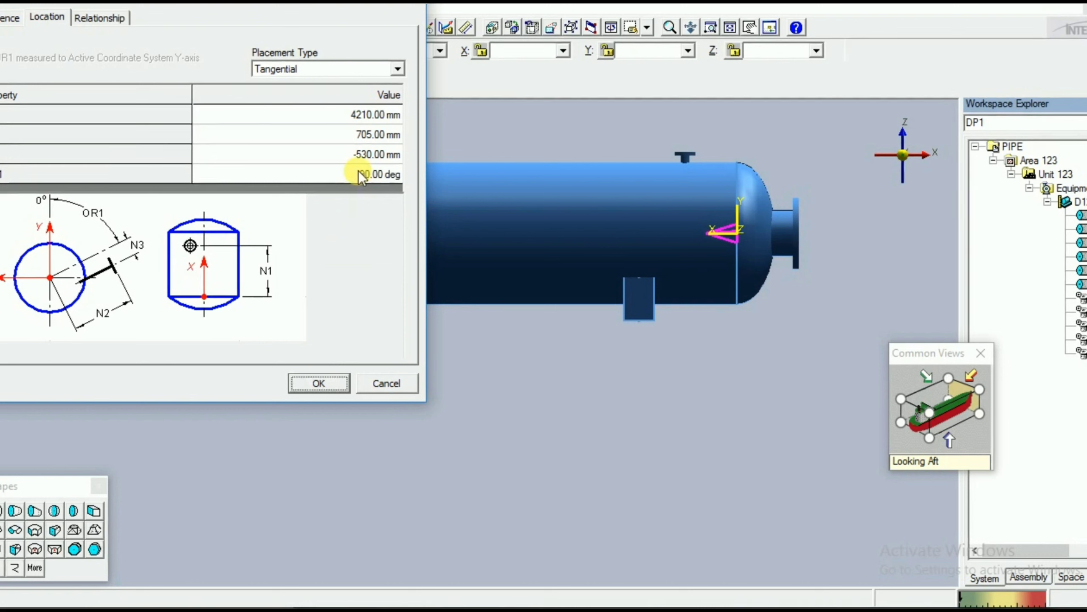
left_click(327, 386)
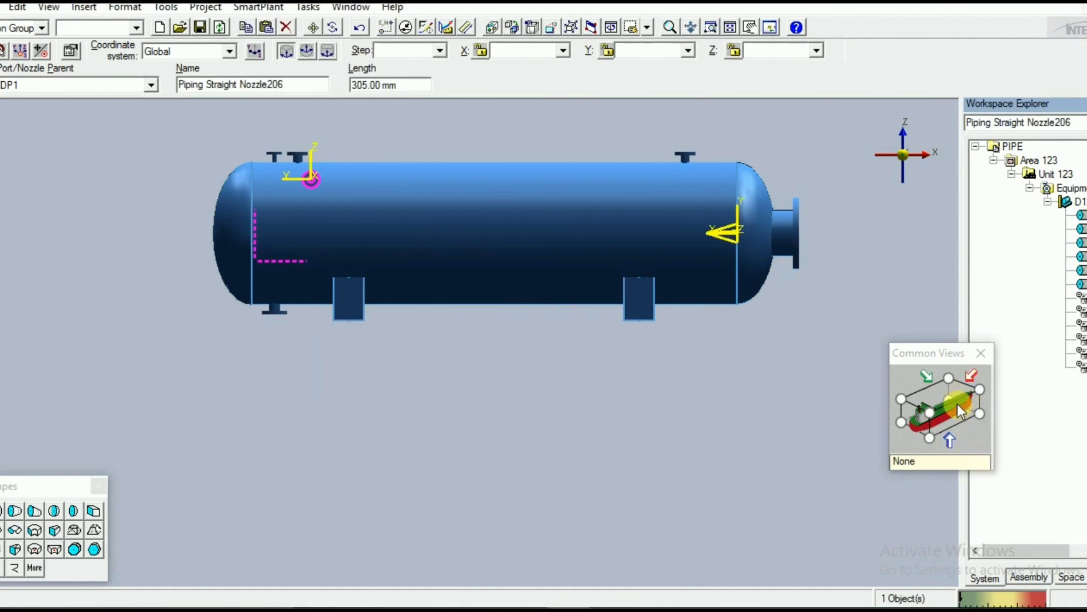
- View the vessel from its end and select the new tangential nozzle to examine its placement
left_click(916, 409)
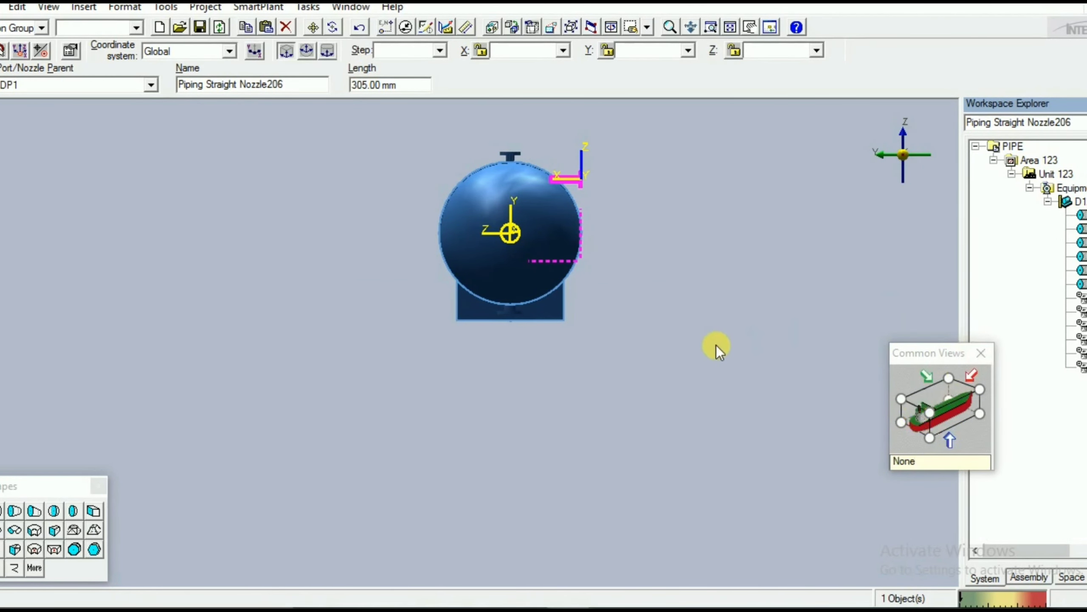
left_click(684, 336)
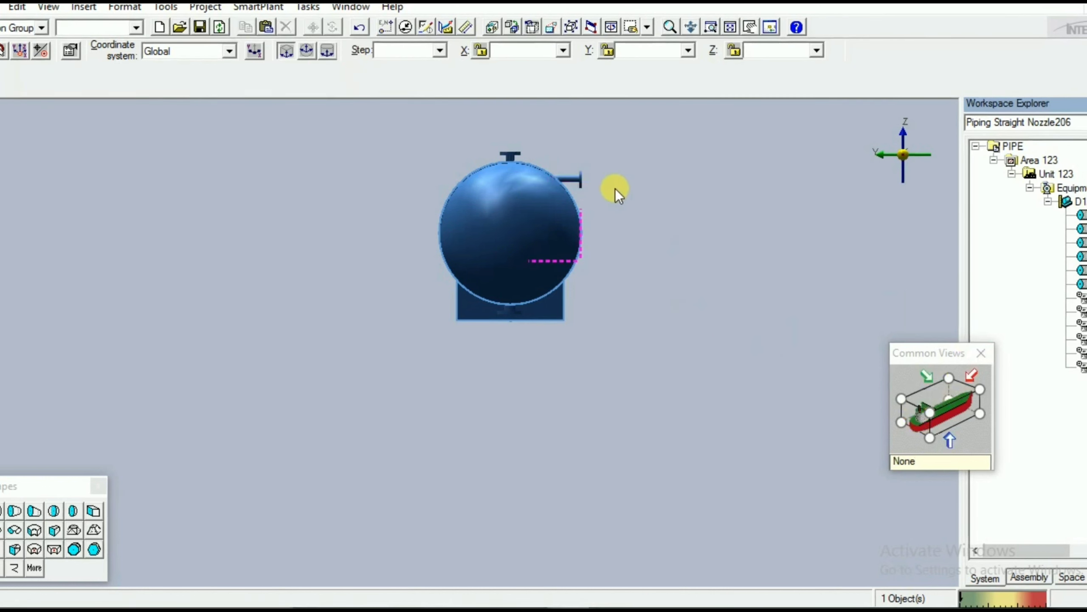
left_click(578, 184)
left_click(798, 355)
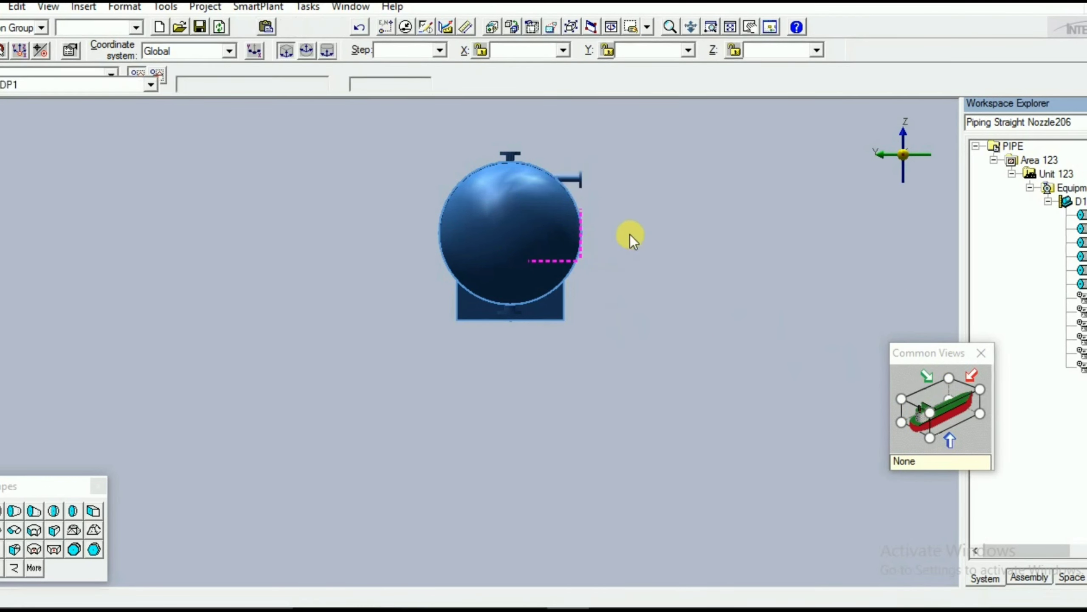
left_click(577, 177)
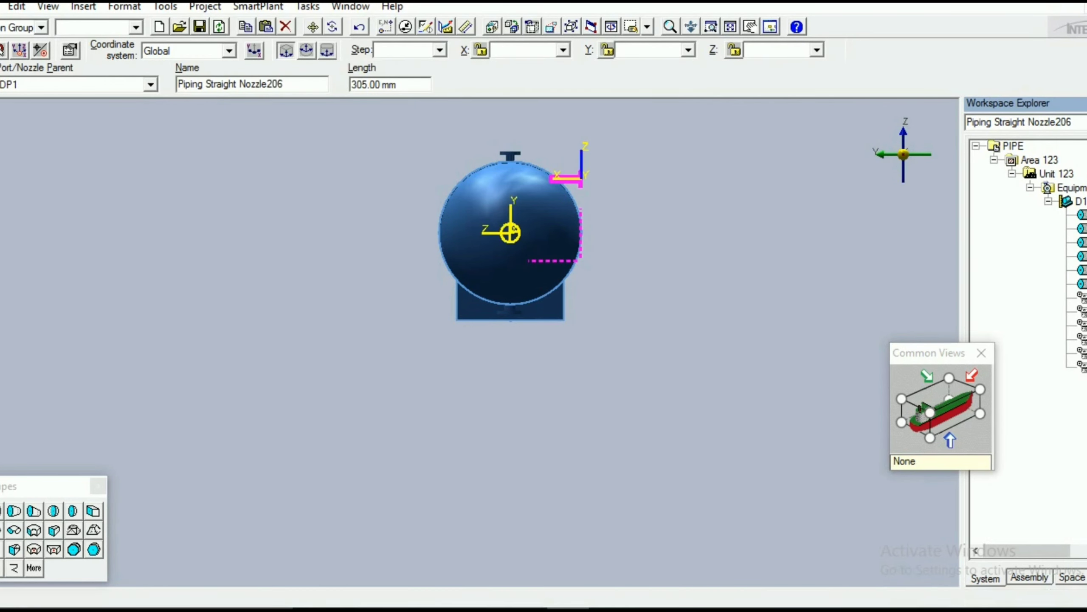
- Open the tangential nozzle N6's location properties and apply an OR1 orientation of -90 deg
left_click(423, 236)
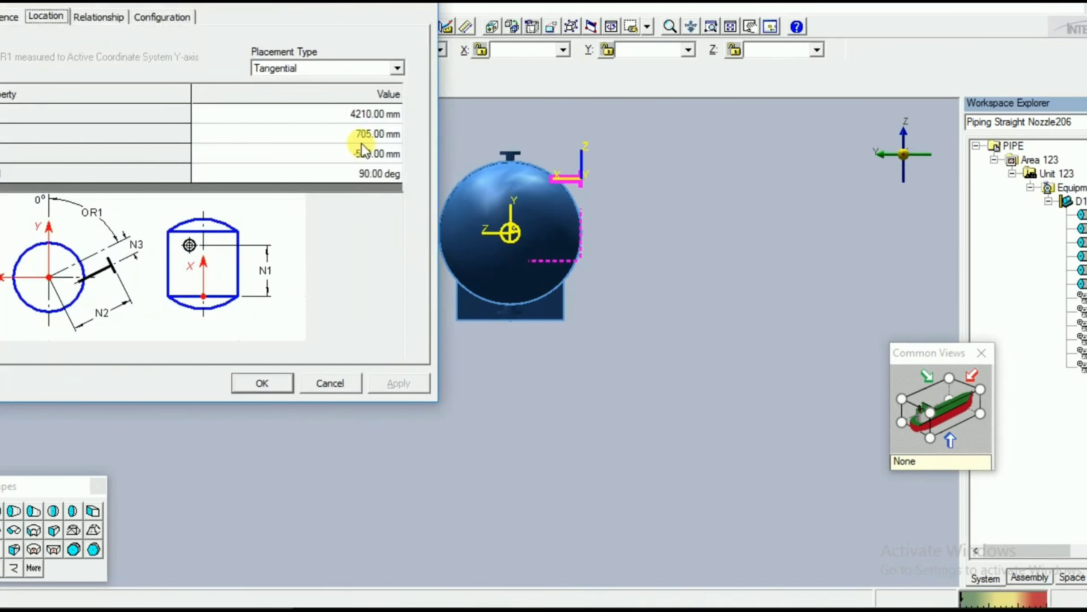
left_click(350, 175)
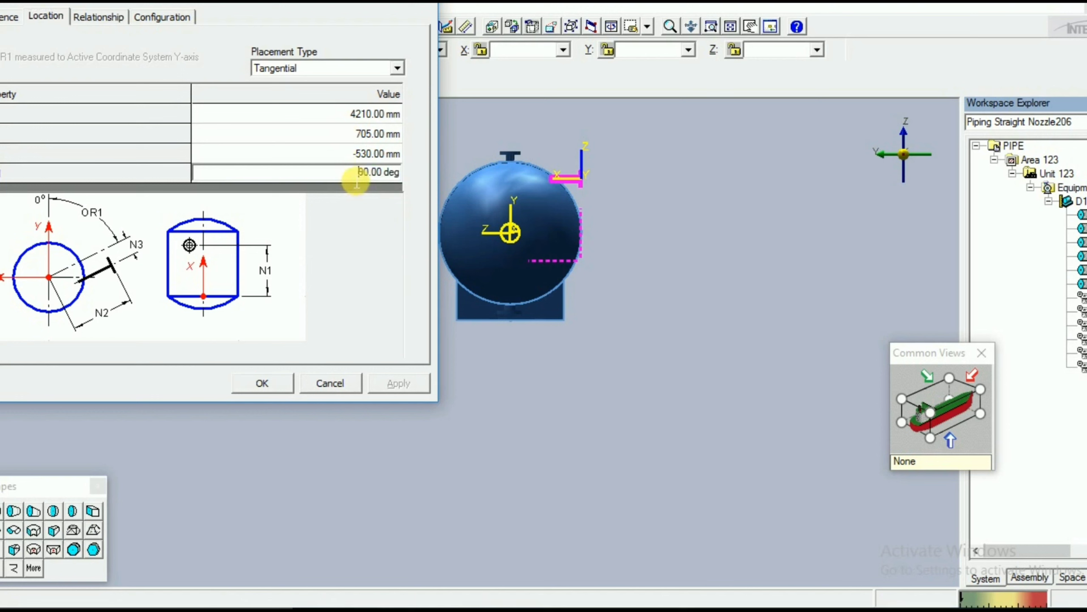
type("-")
left_click(403, 385)
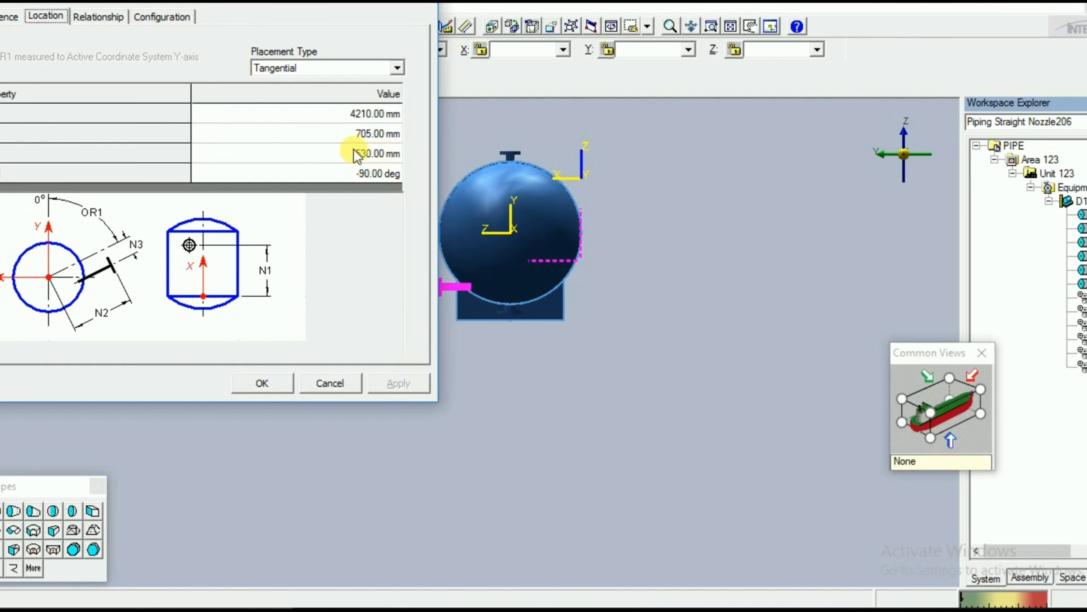
- Set nozzle N6's offset N3 to 530 mm, apply it and accept the nozzle properties
left_click(342, 154)
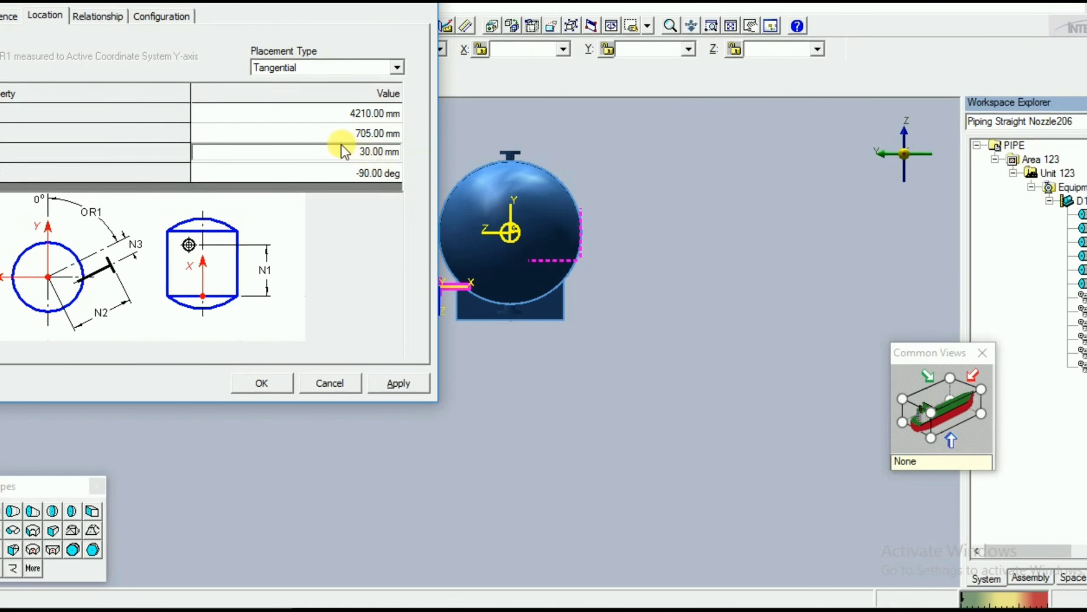
left_click(342, 146)
type("5")
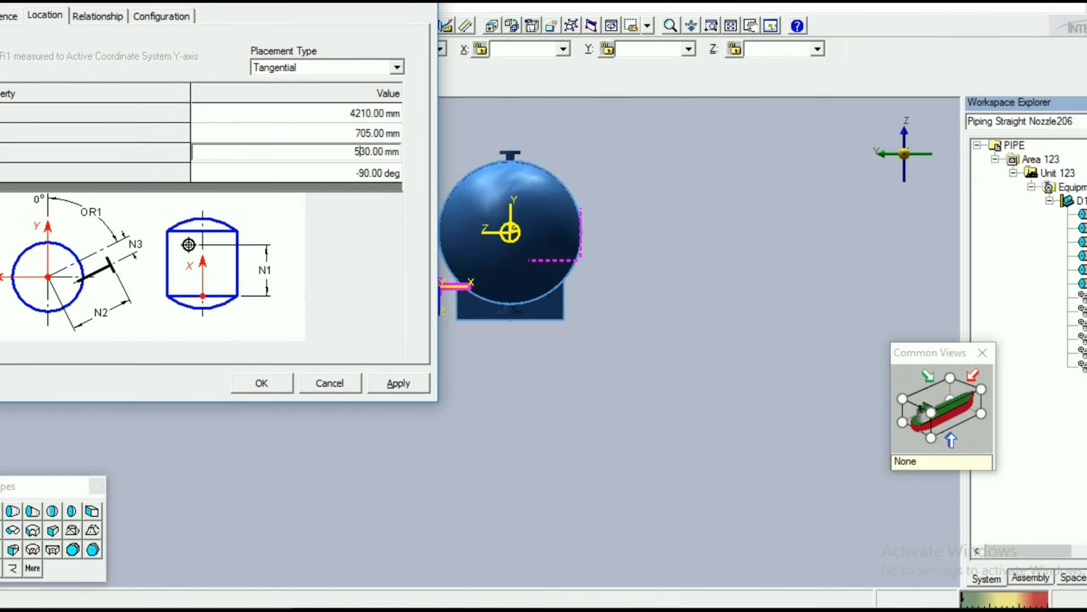
key("Tab")
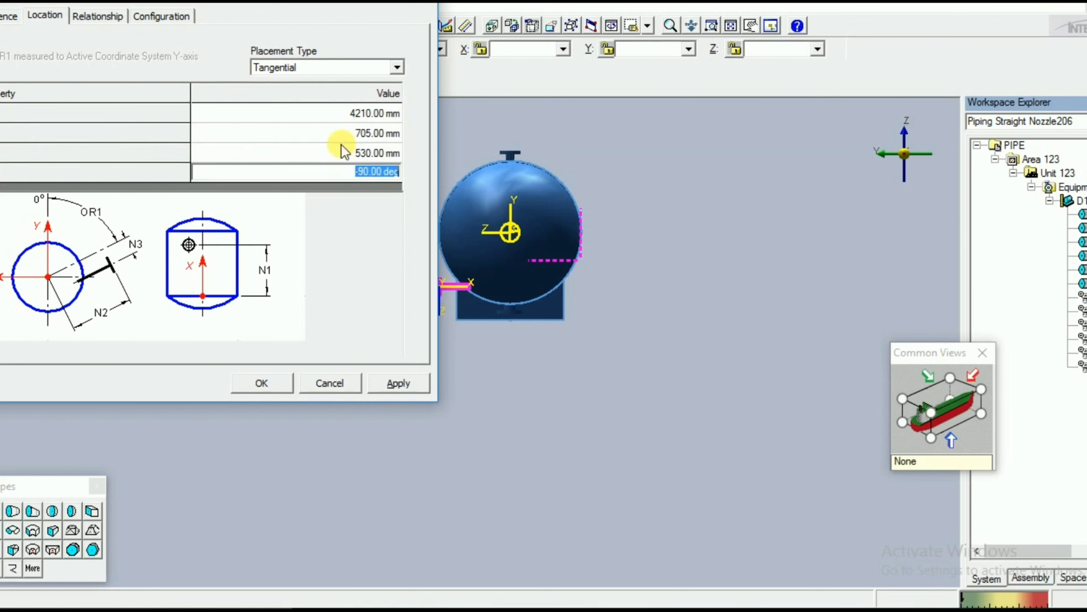
left_click(412, 390)
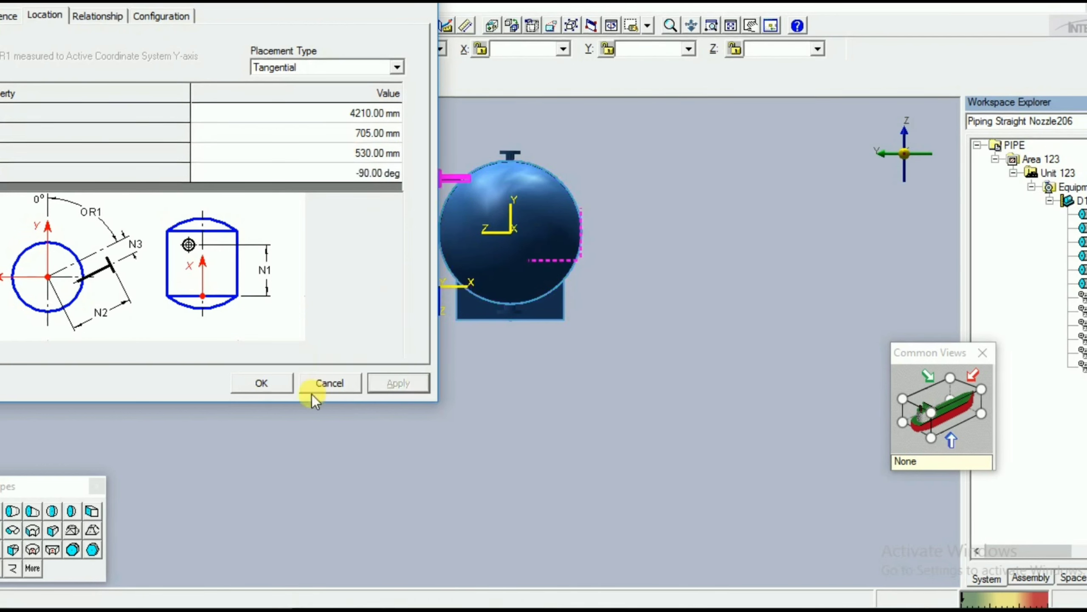
left_click(261, 388)
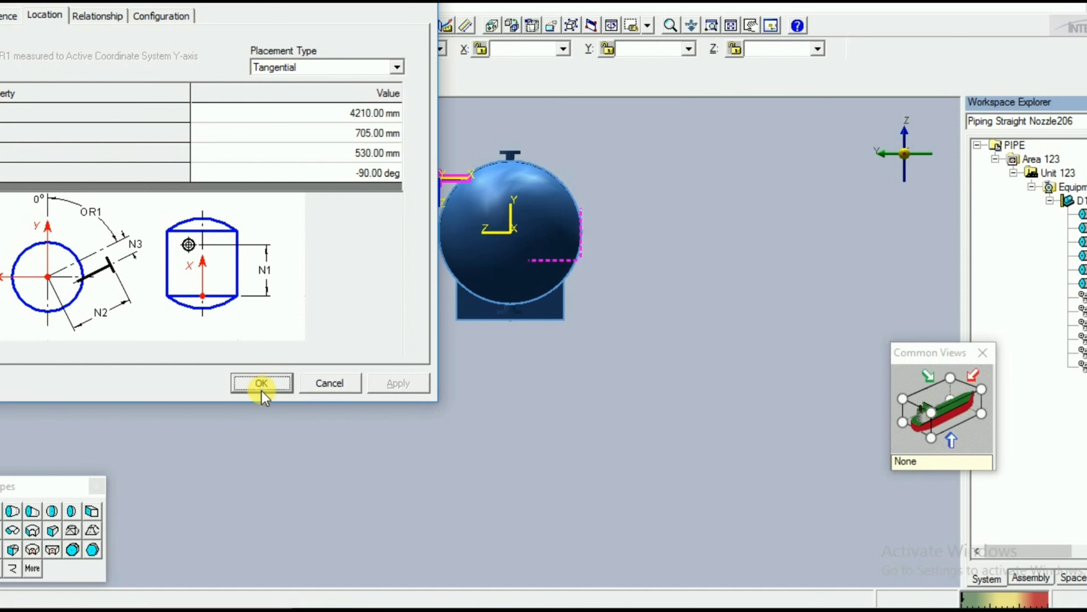
- Start another straight nozzle on the vessel in side view and check N7's size and rating in the PDF's nozzle specification
left_click(880, 399)
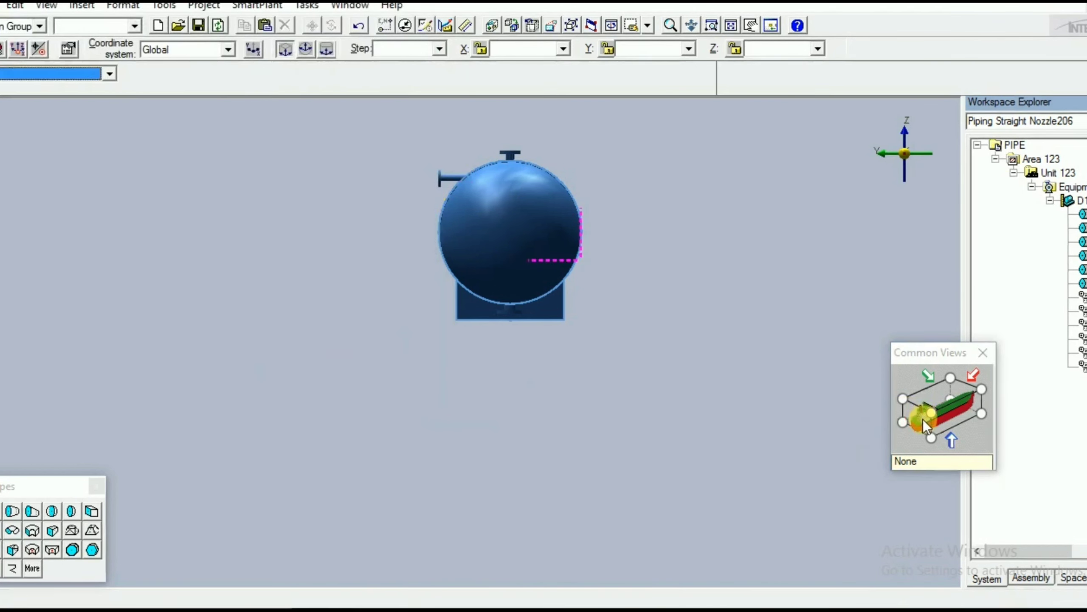
left_click(951, 420)
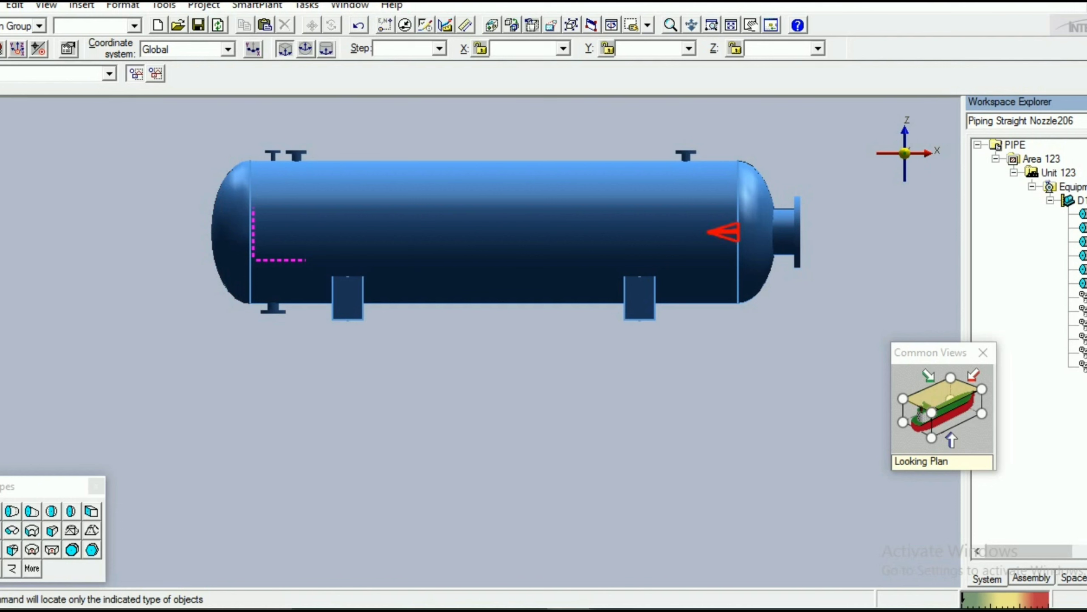
left_click(1084, 297)
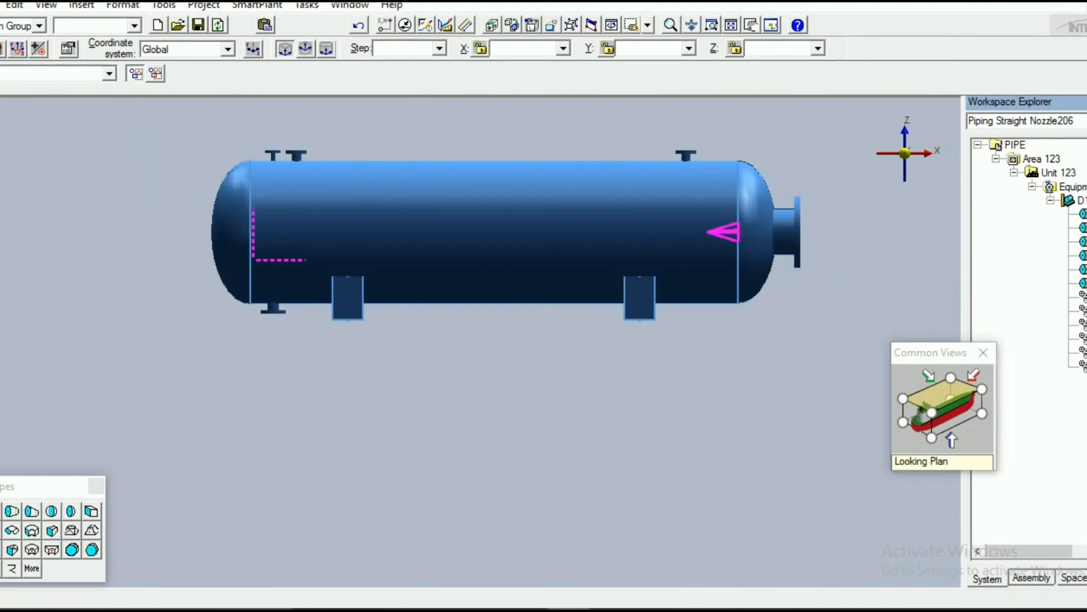
left_click(134, 225)
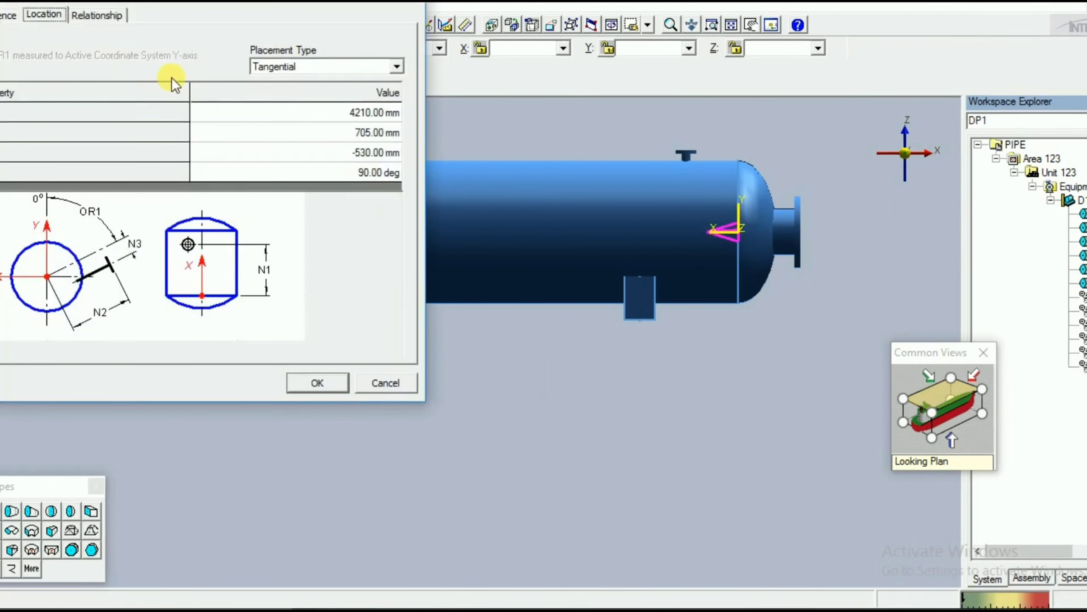
left_click(8, 15)
left_click(526, 610)
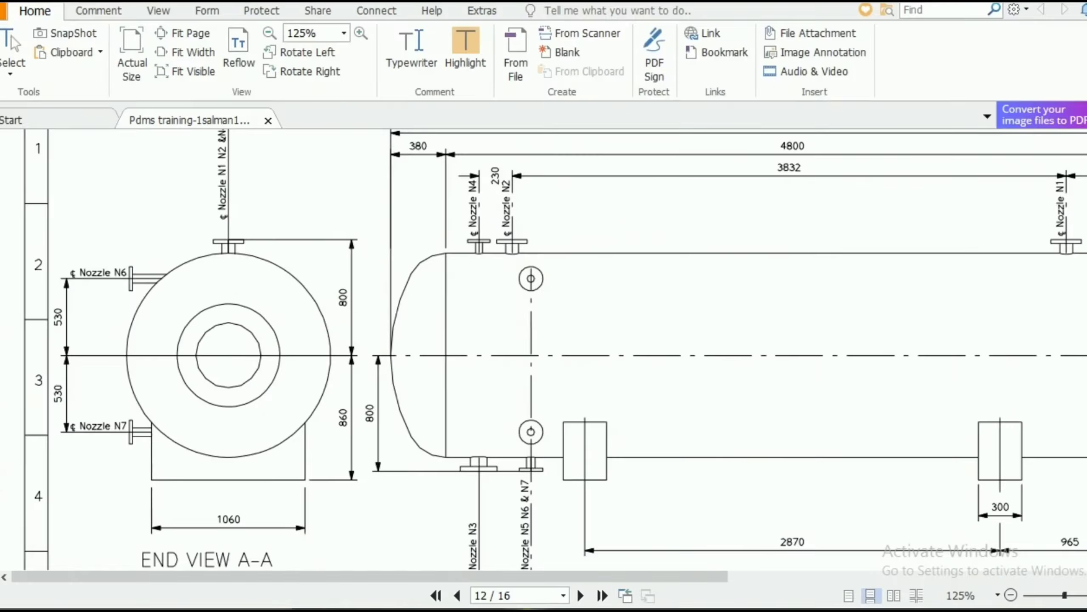
mouse_move(611, 419)
left_mouse_down()
mouse_move(380, 114)
mouse_move(353, 93)
left_mouse_up()
scroll(509, 497, "down", 8)
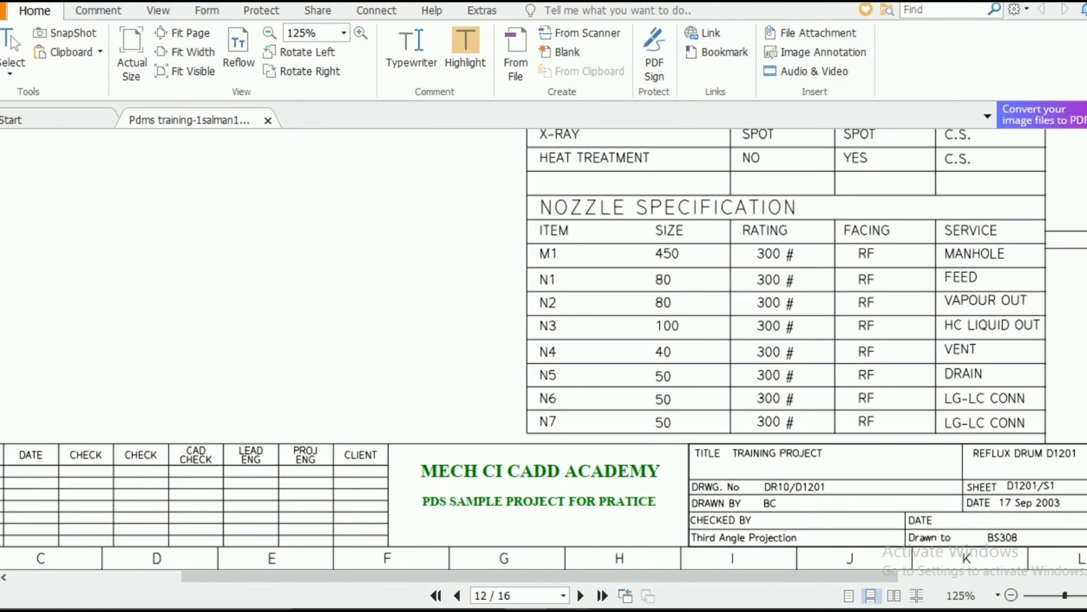
key("alt+Tab")
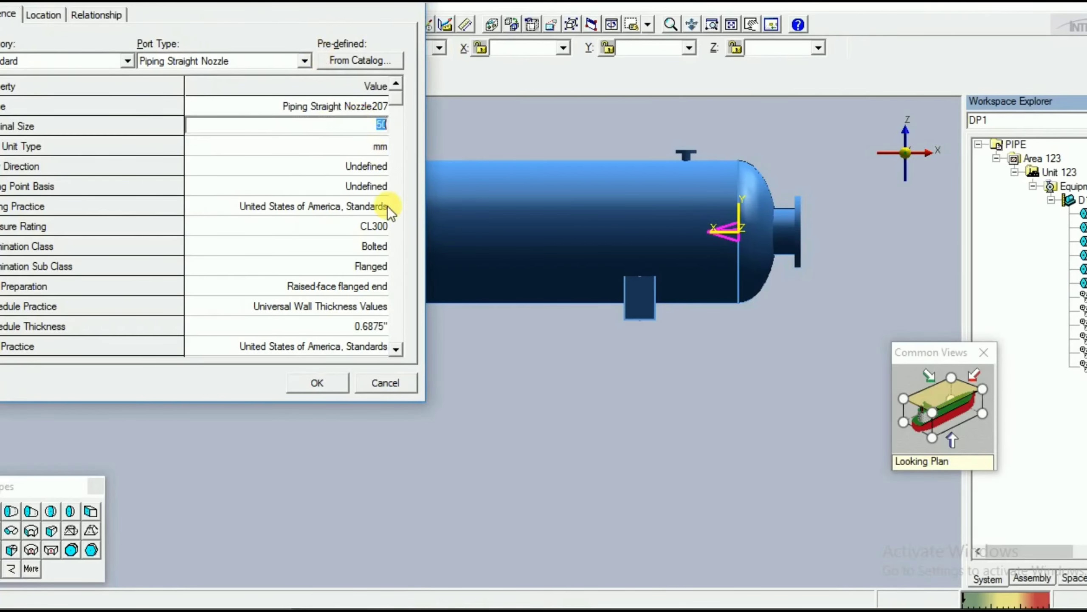
left_click(378, 224)
- Check nozzle N7's distance along the vessel in the PDF drawing against the new nozzle's N1 location
left_click(47, 15)
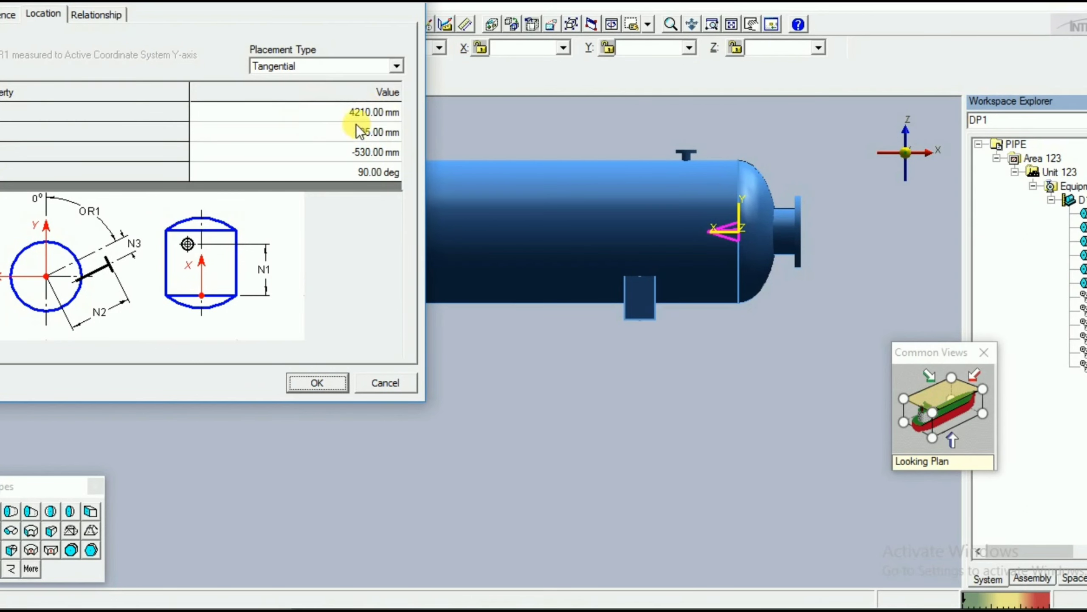
left_click(346, 116)
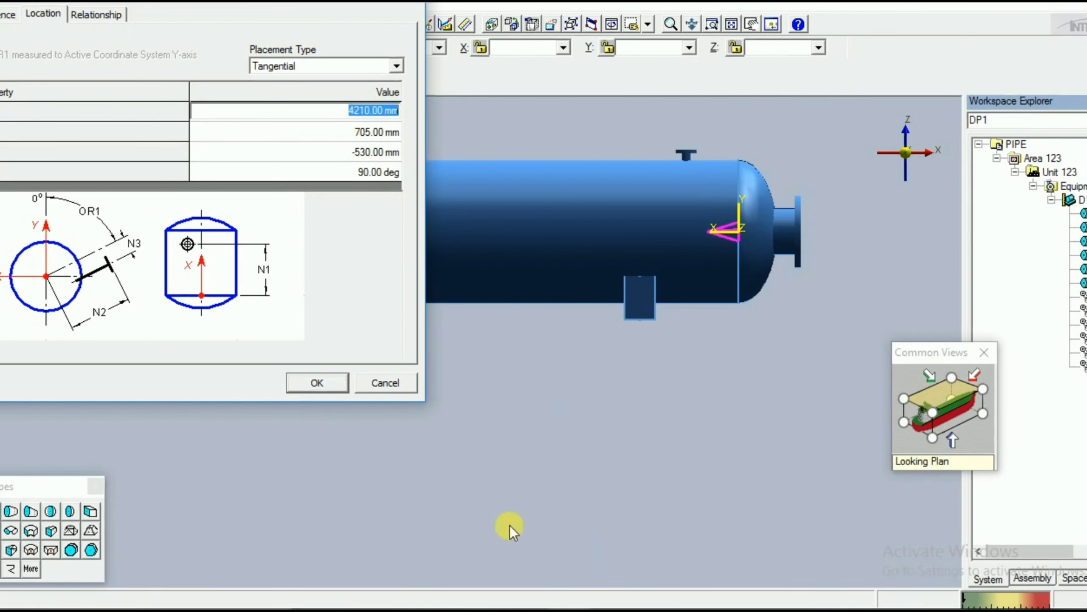
left_click(527, 611)
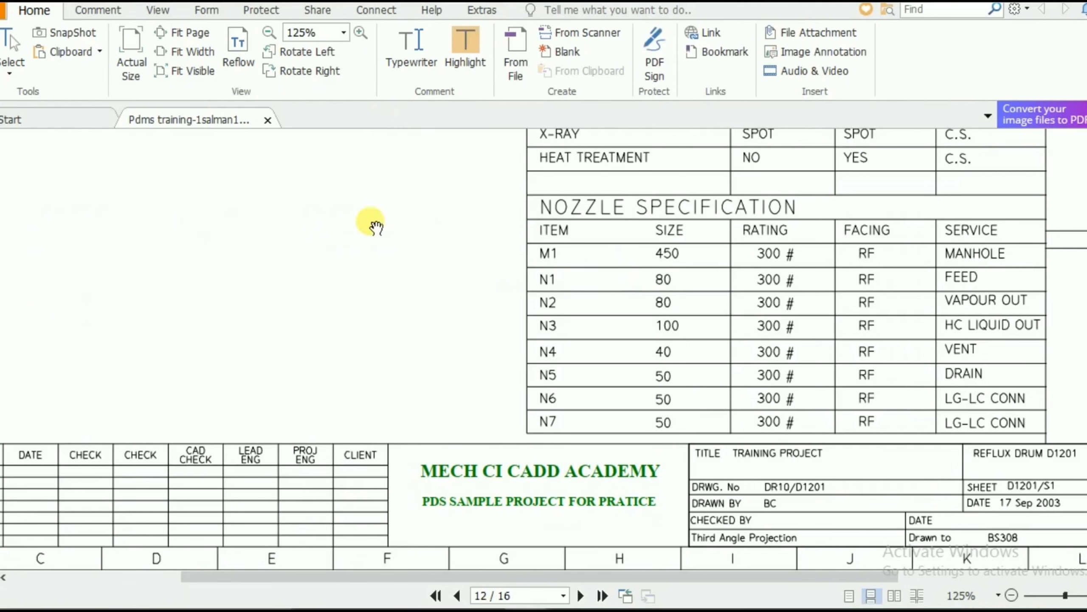
left_click_drag(240, 222, 508, 611)
left_click_drag(673, 466, 514, 500)
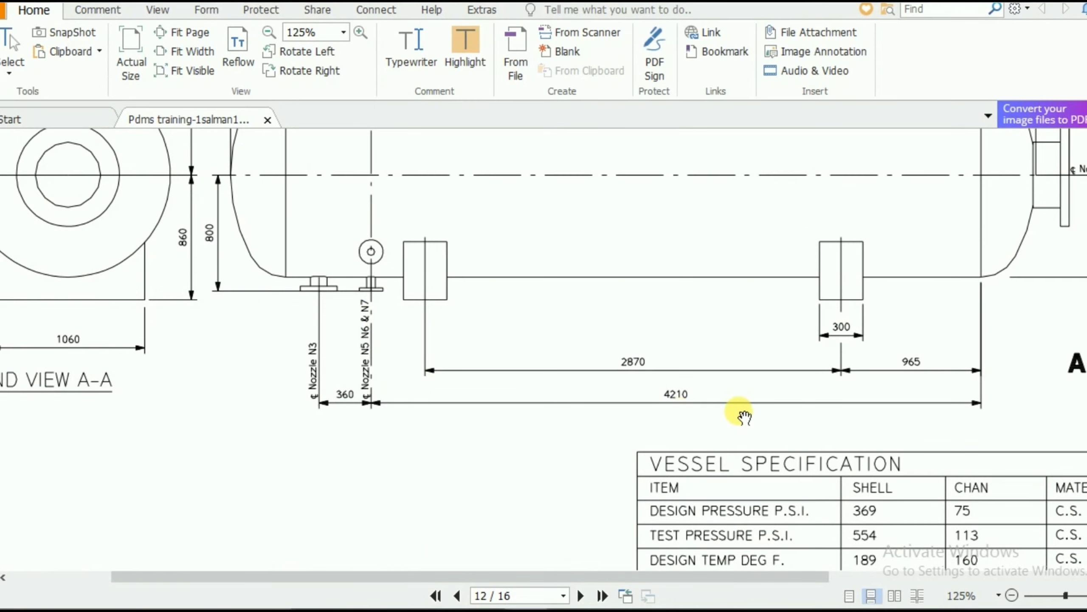
left_click(492, 610)
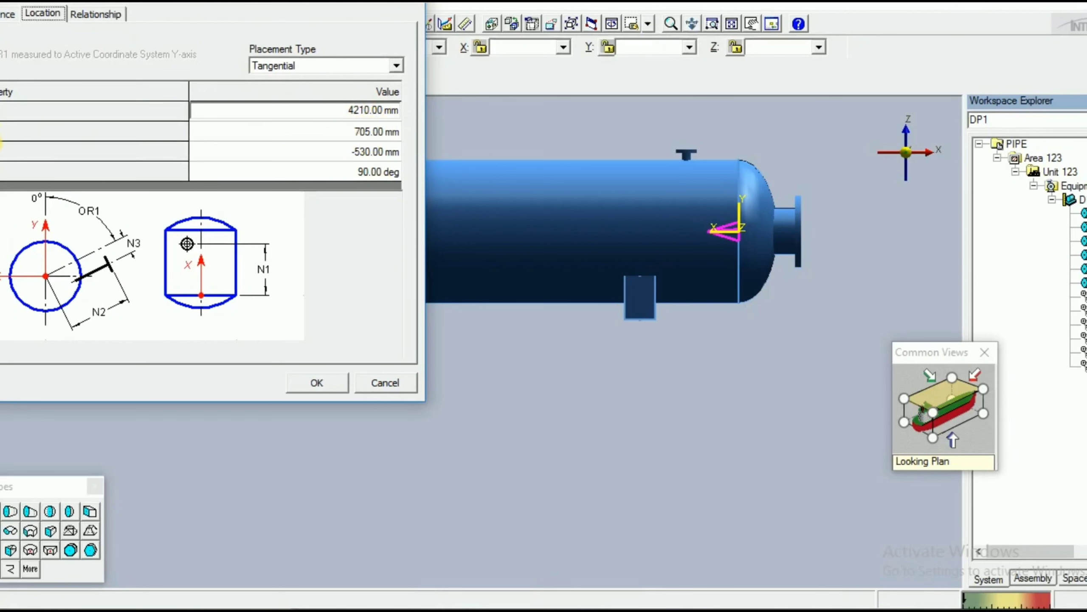
- Keep the new nozzle's offset N3 at -530 mm and accept the tangential nozzle
left_click(365, 151)
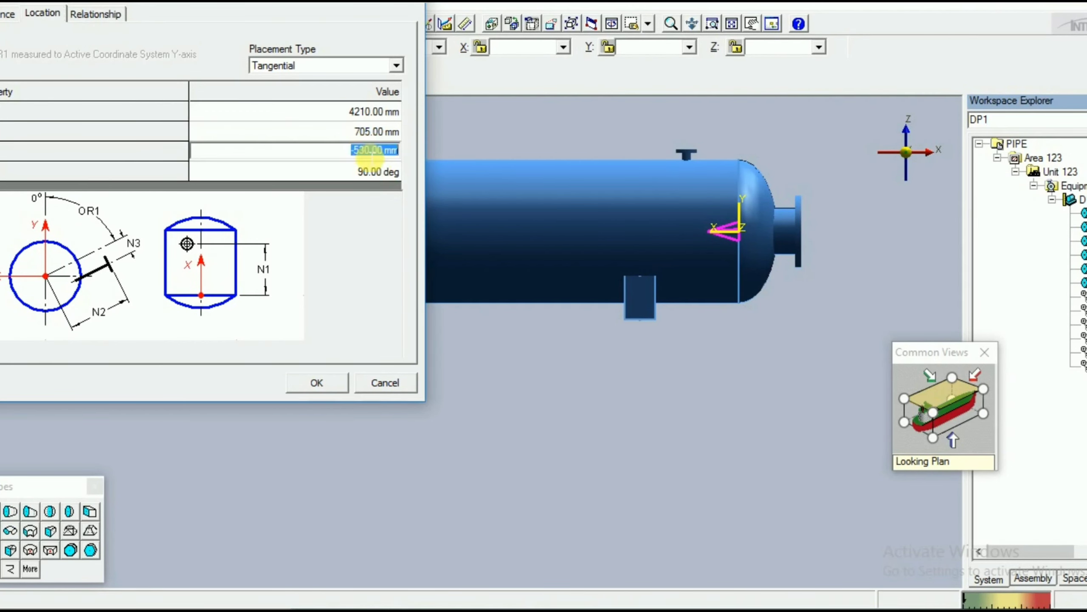
left_click(367, 152)
left_click(364, 155)
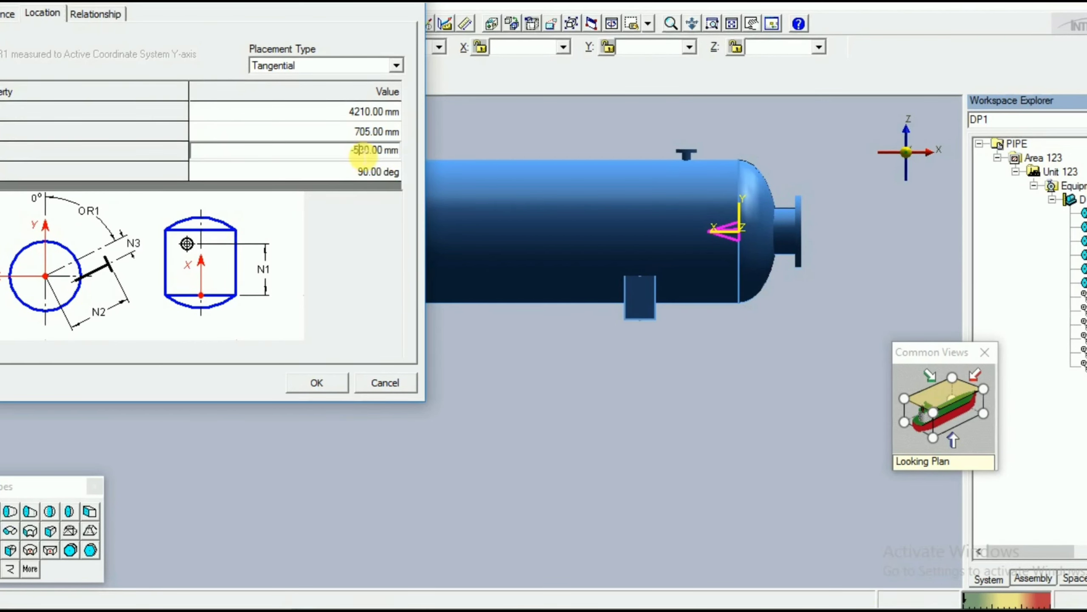
left_click(320, 380)
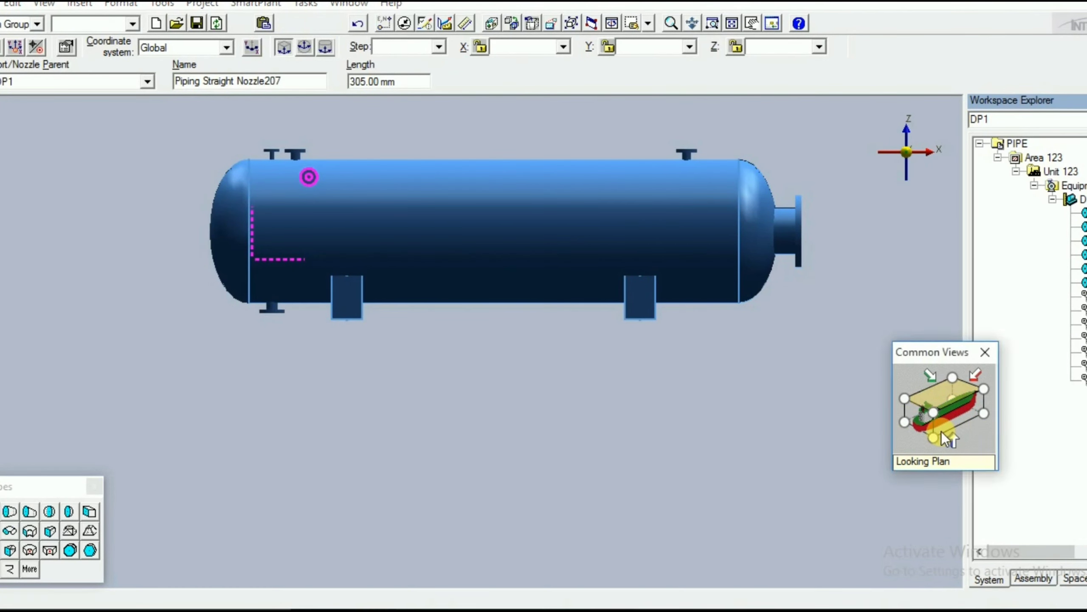
- In the vessel's end view, set nozzle N7's OR1 to -90 deg with N3 kept at -530 mm, and accept the properties
left_click(919, 425)
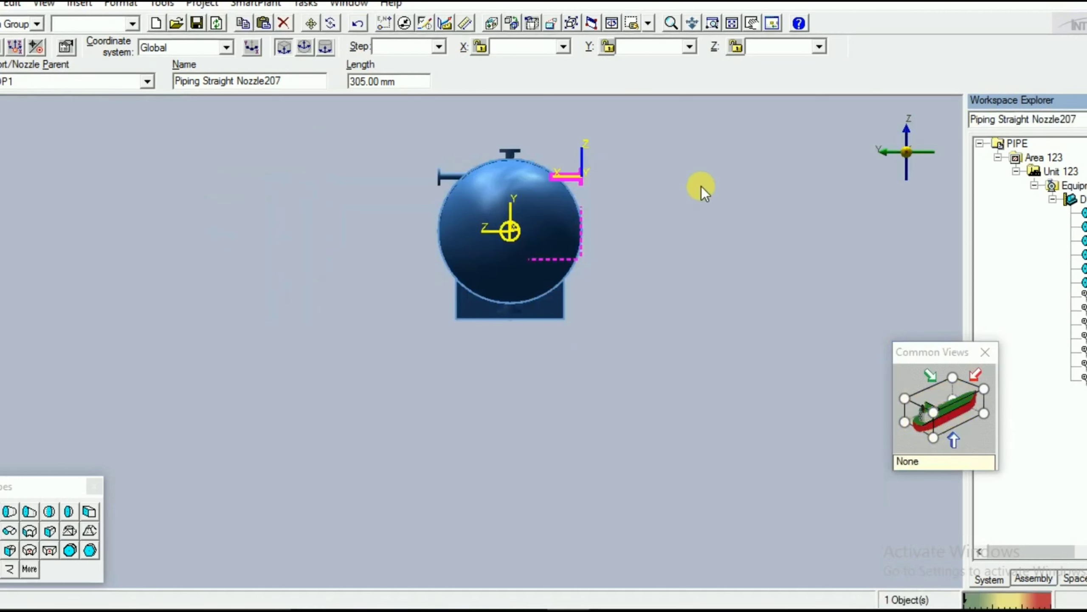
left_click(1, 81)
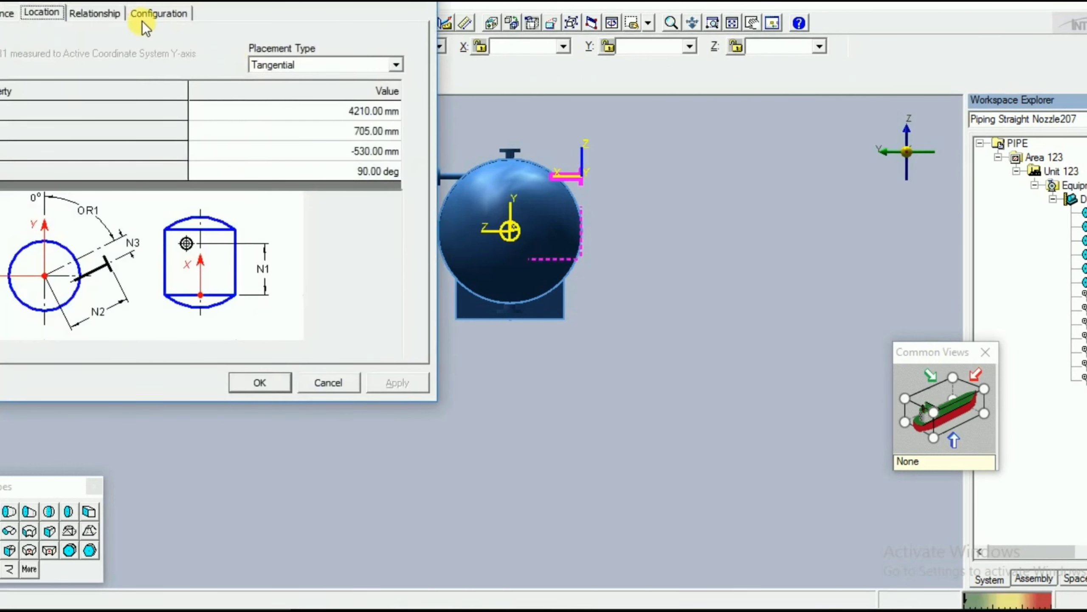
left_click_drag(124, 2, 44, 109)
left_click(288, 293)
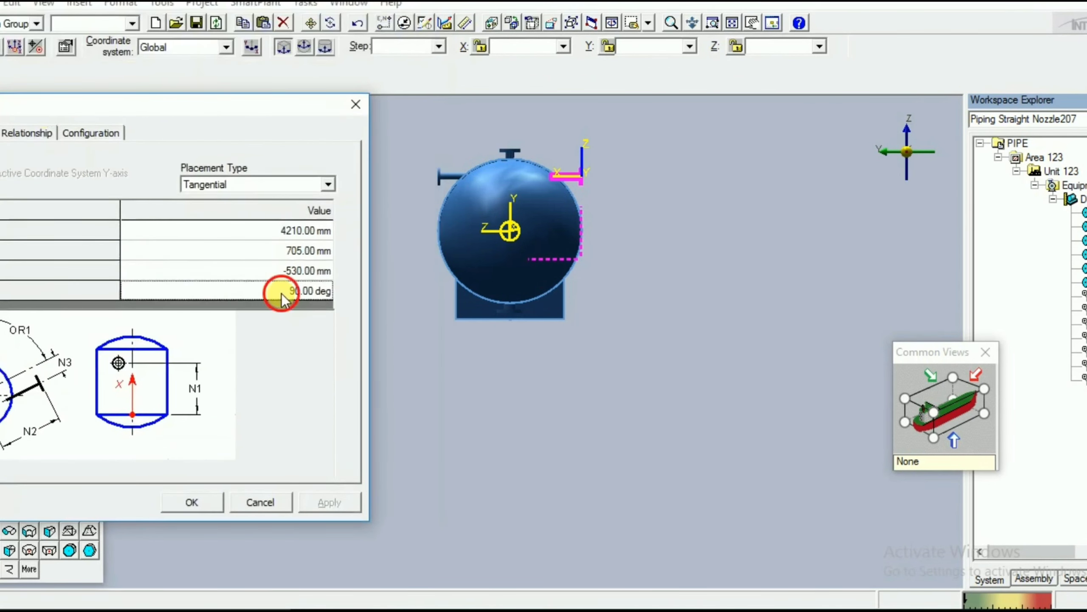
type("0")
key("Return")
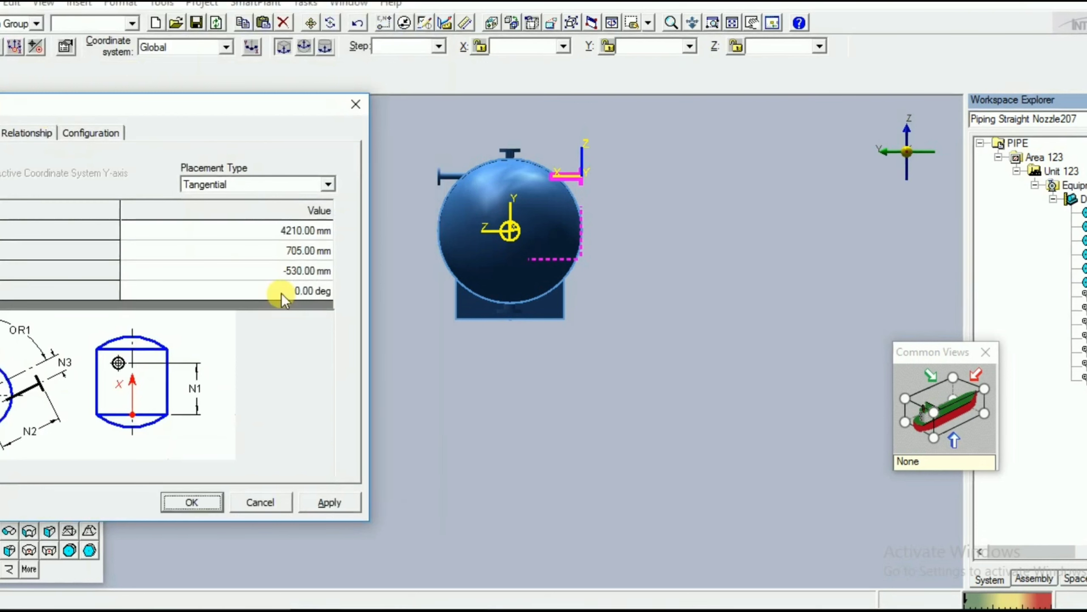
left_click(281, 293)
type("-")
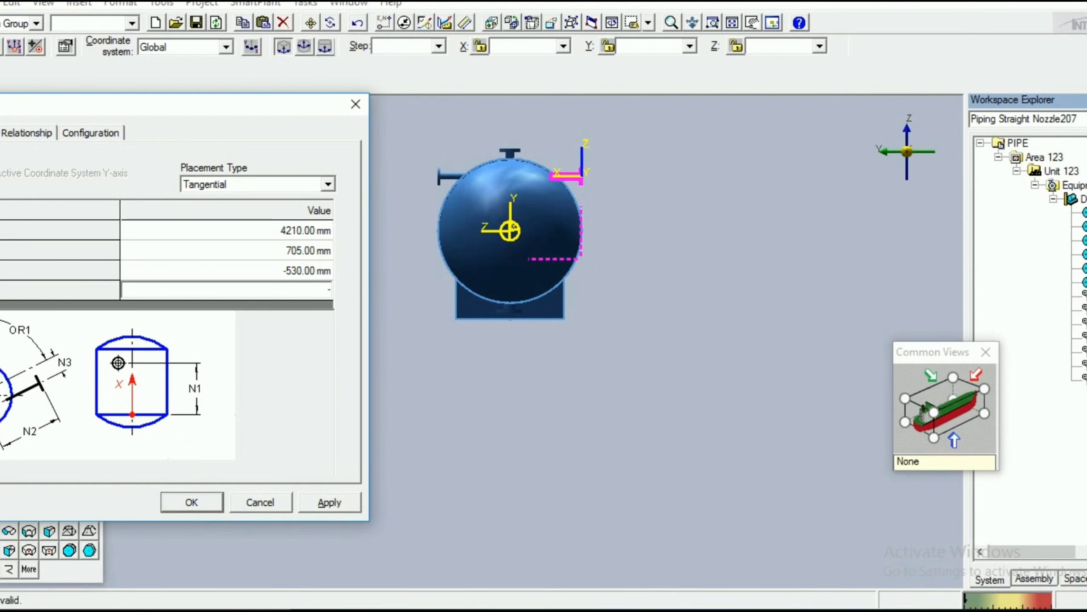
type("90")
key("Return")
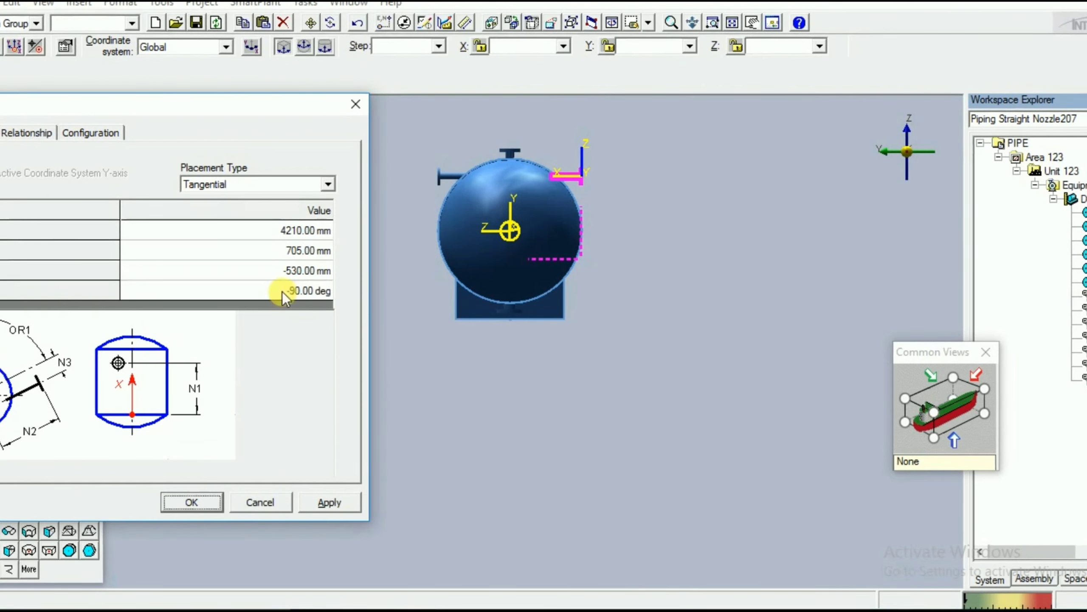
left_click(299, 267)
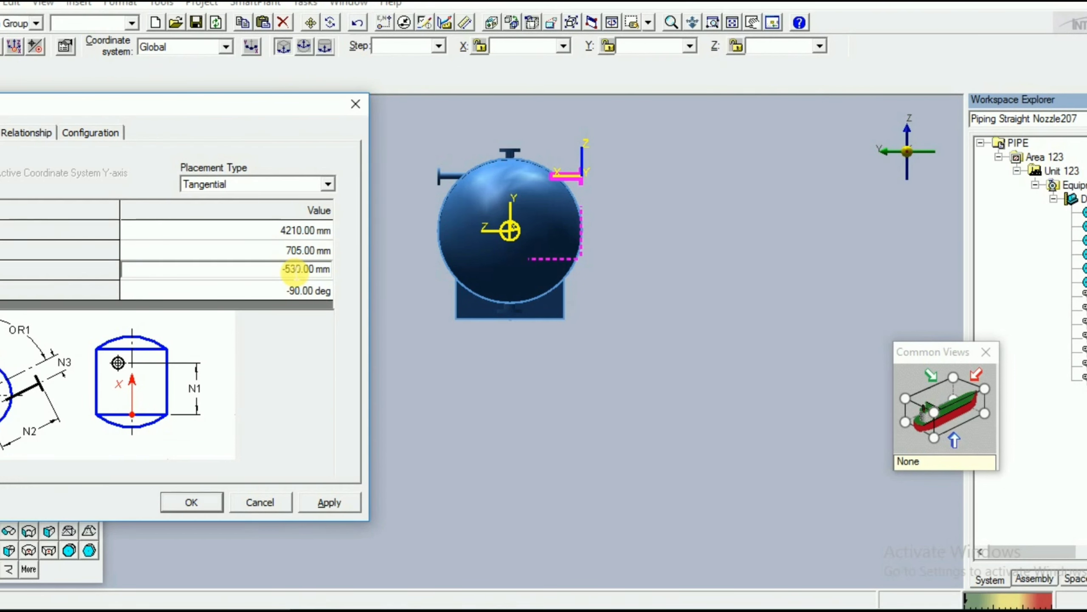
left_click(329, 502)
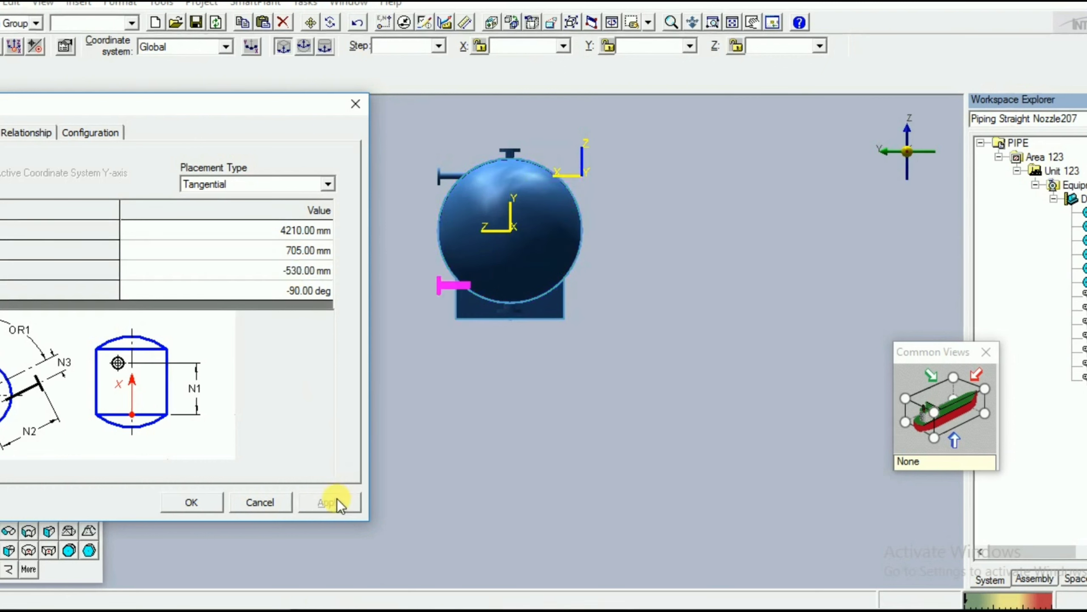
left_click(182, 502)
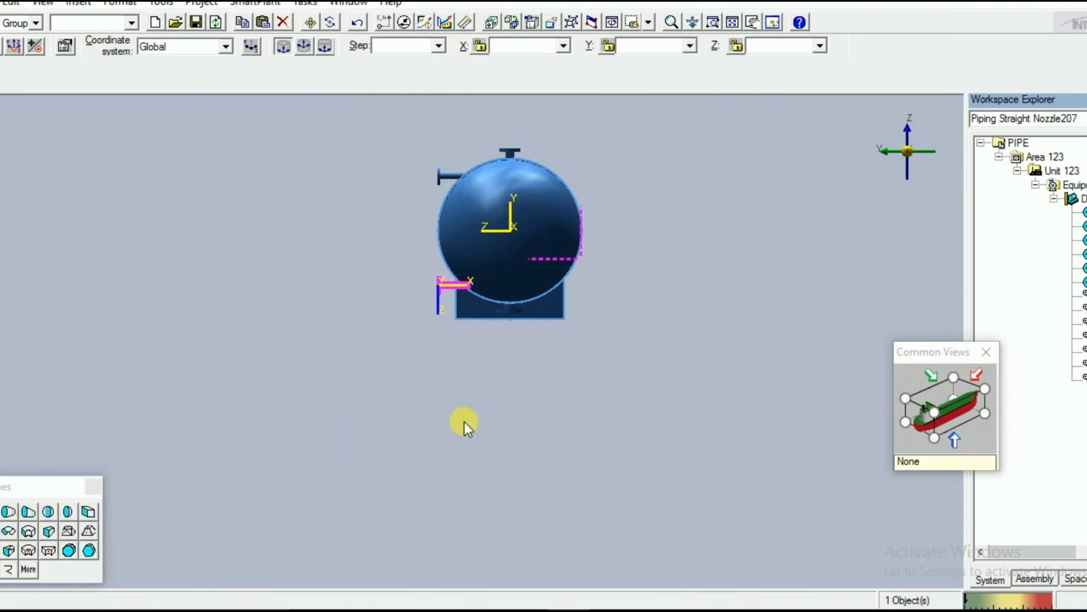
- Clear the nozzle selection and show the whole vessel from the side, zoomed out
left_click(469, 420)
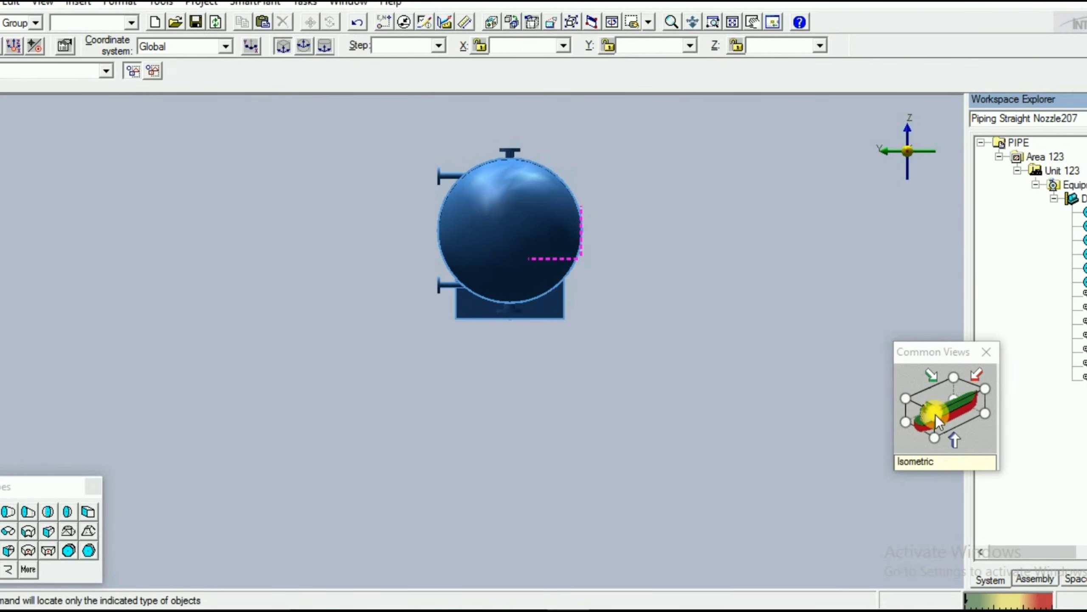
left_click(954, 415)
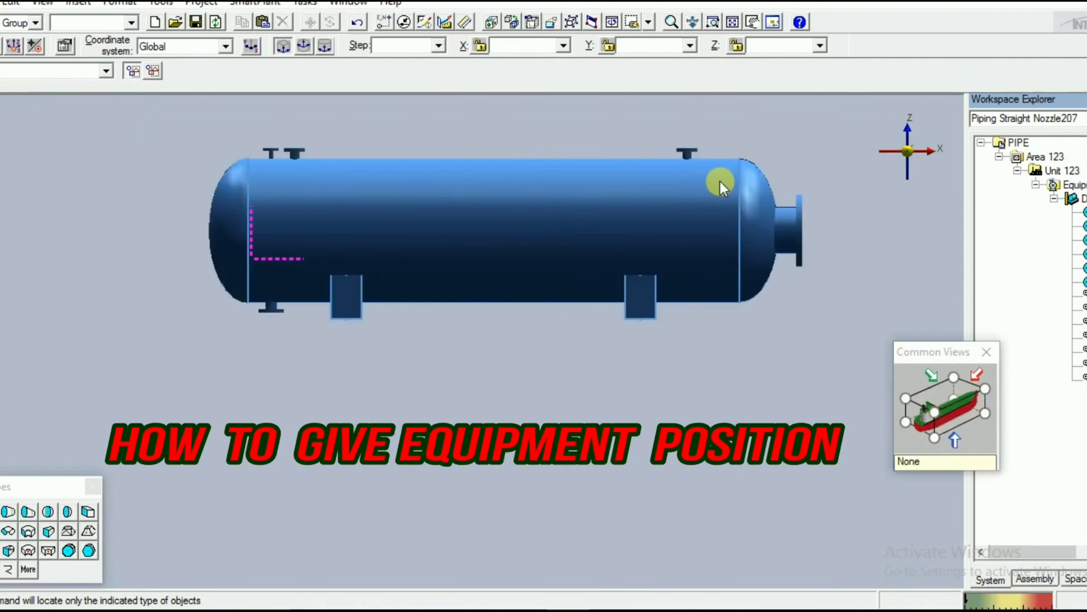
left_click(671, 23)
left_click_drag(616, 232, 636, 287)
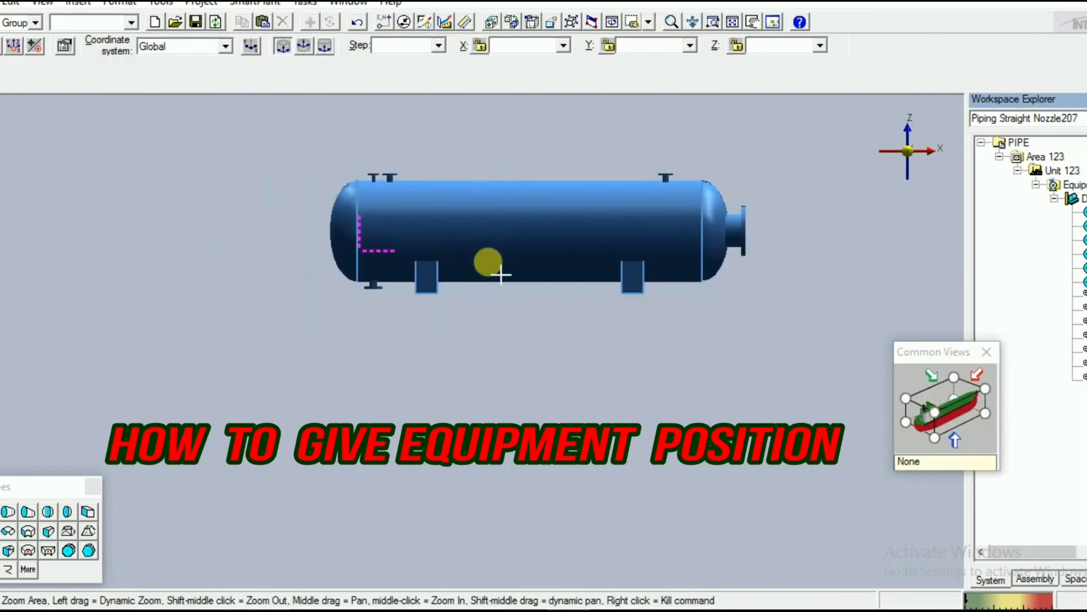
- Open the equipment properties of vessel D1201 and bring up its Position and Orientation values, starting with East
middle_click_drag(501, 275, 476, 354)
right_click(549, 219)
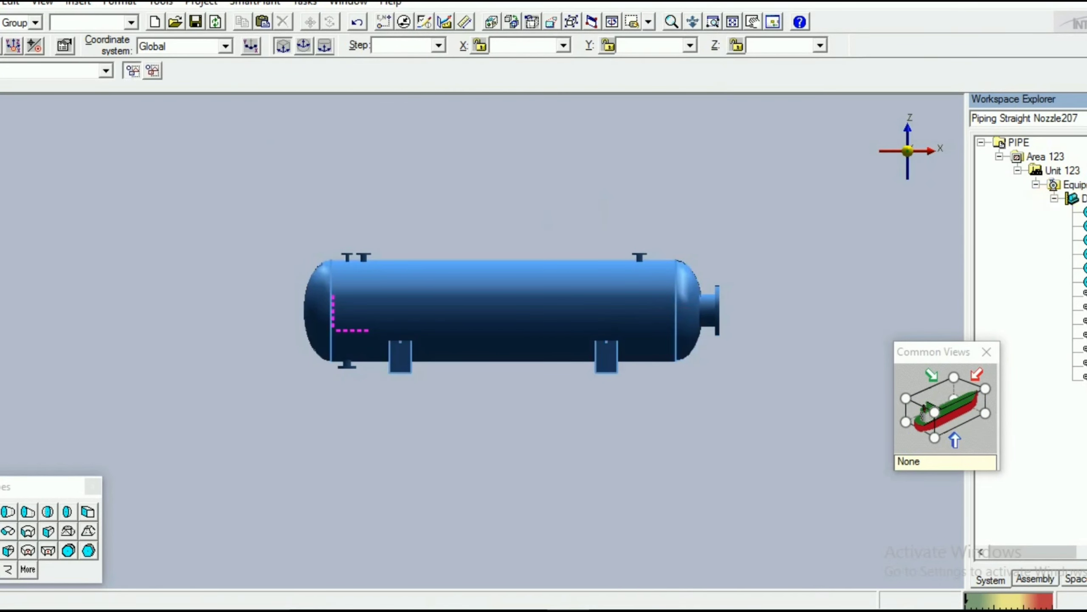
left_click(1084, 199)
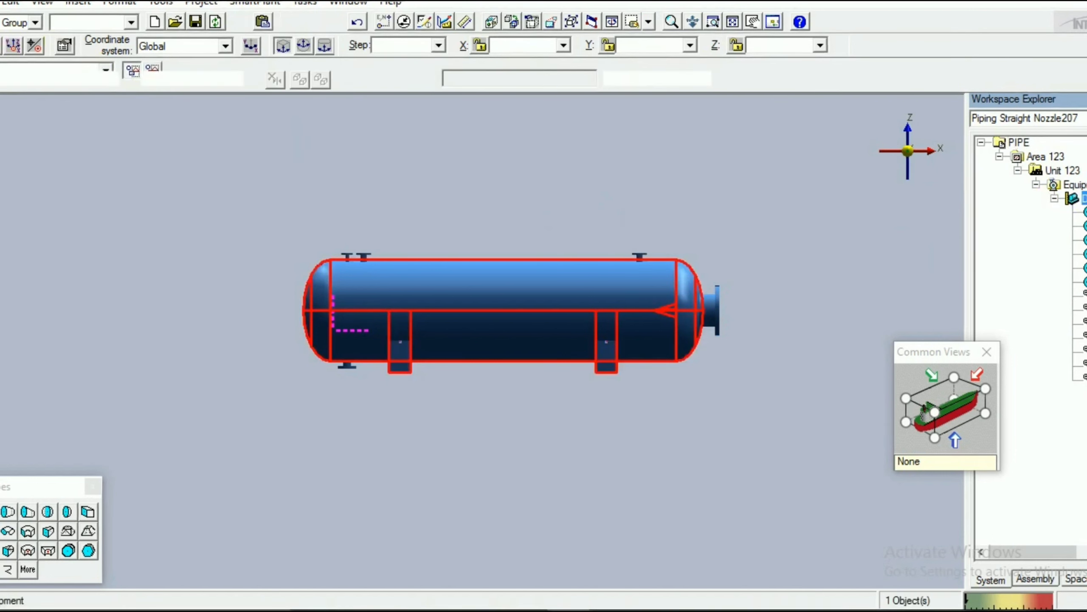
left_click(240, 212)
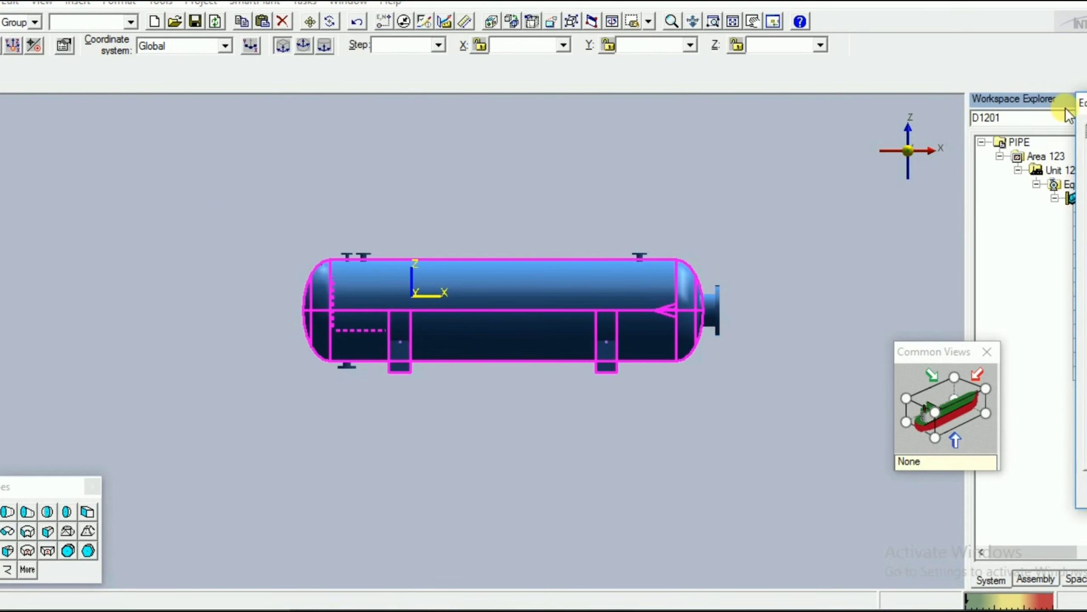
left_click_drag(1066, 109, 170, 30)
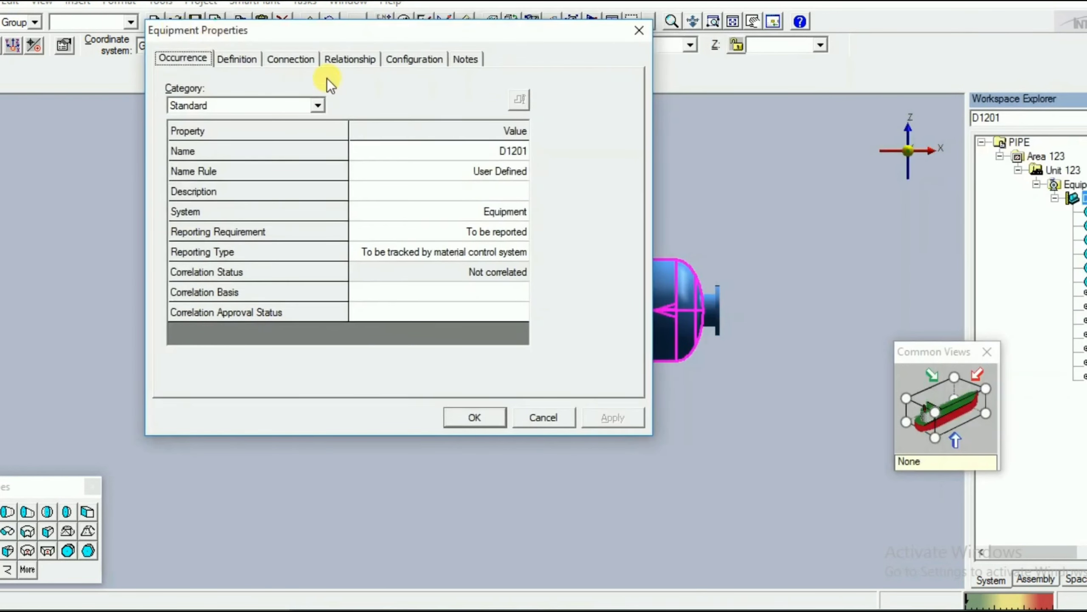
left_click(253, 109)
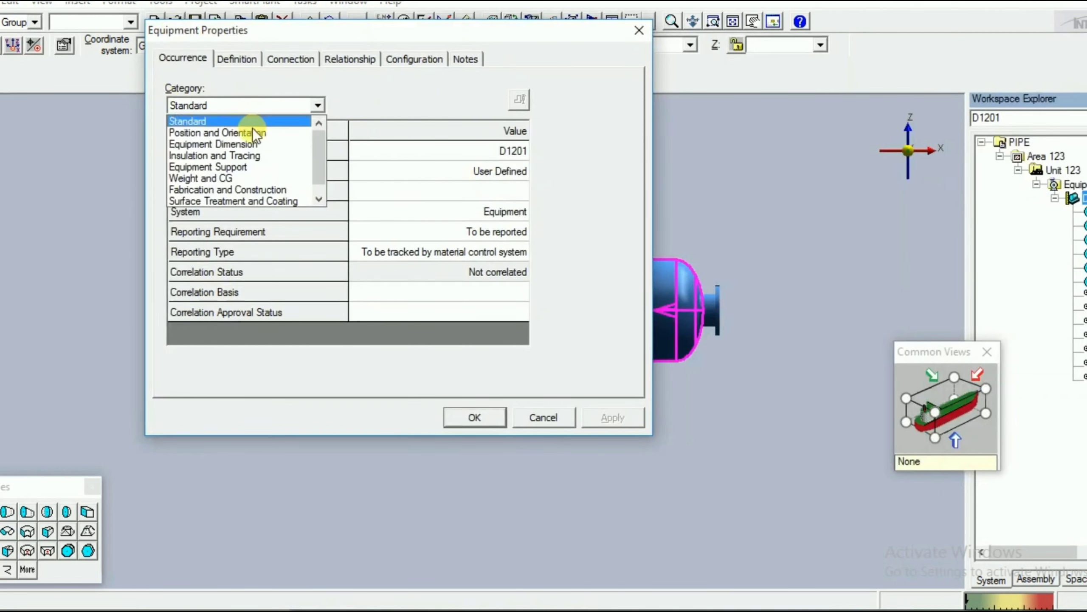
left_click(230, 133)
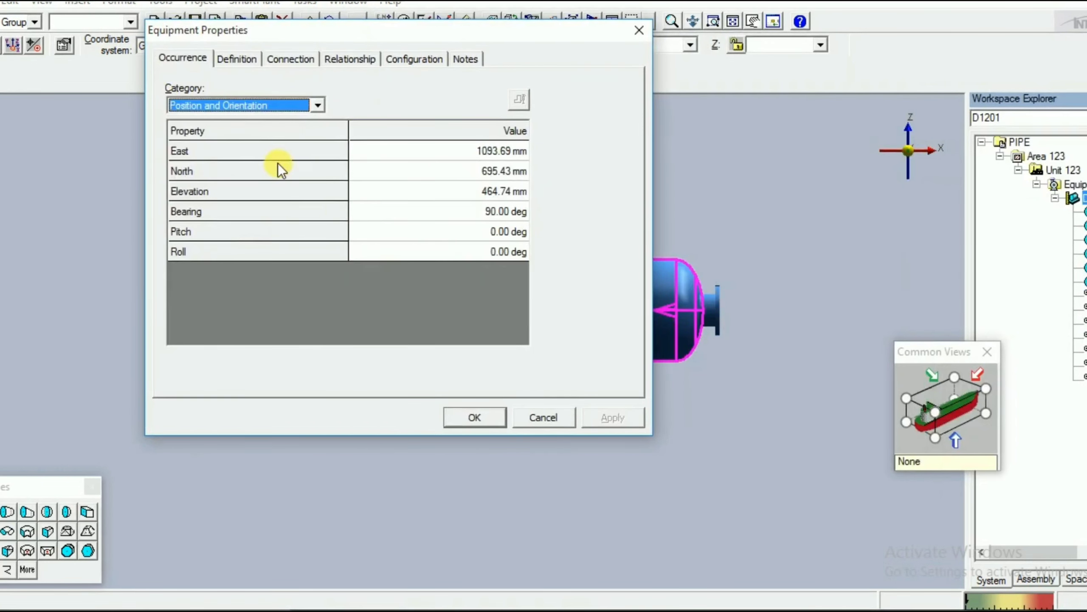
left_click(476, 155)
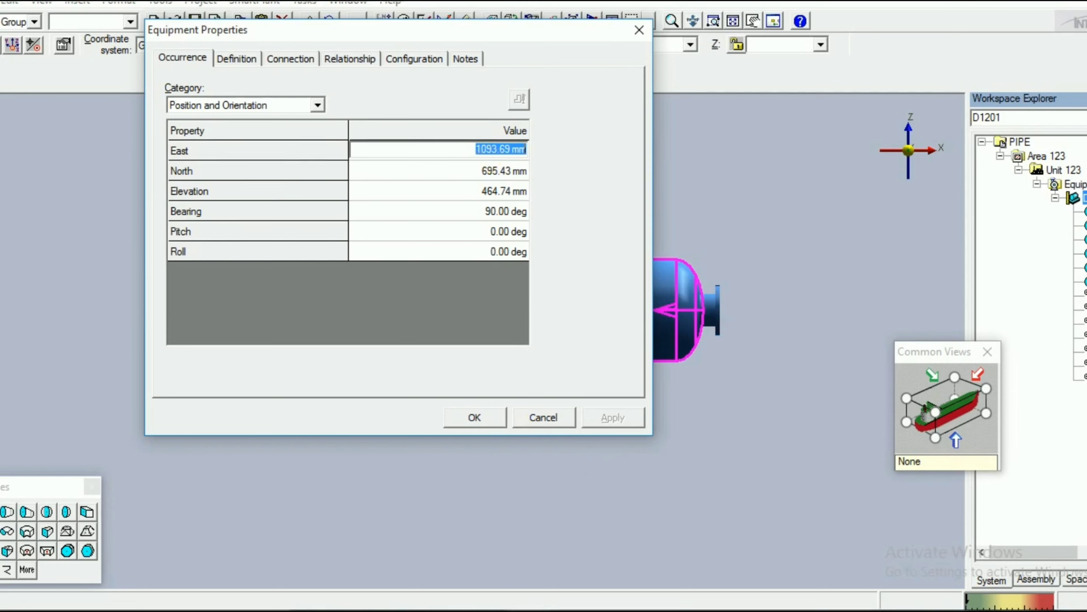
- Switch to the PDF drawings and examine D1201's centreline and tan line coordinates on the equipment location sheet
left_click(528, 610)
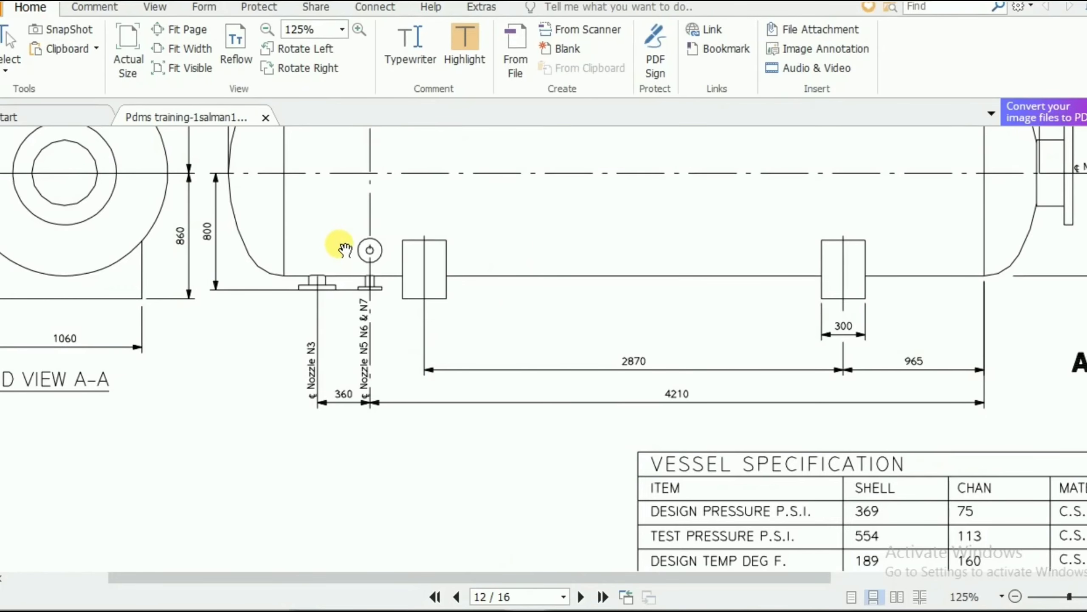
scroll(345, 249, "down", 3, "ctrl")
scroll(369, 274, "down", 1, "ctrl")
scroll(374, 277, "up", 3)
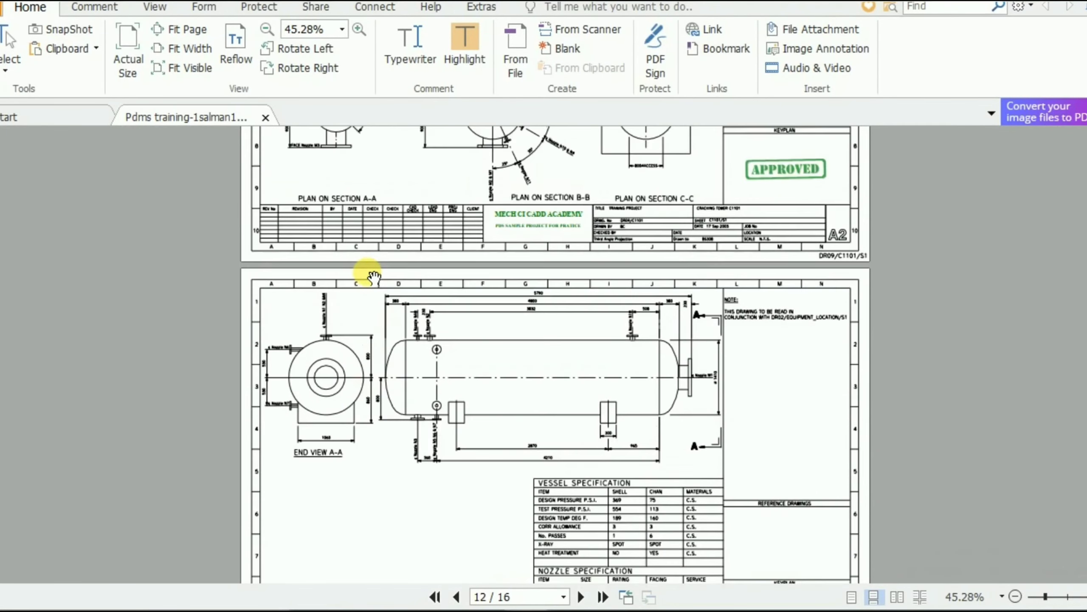
scroll(383, 268, "up", 20)
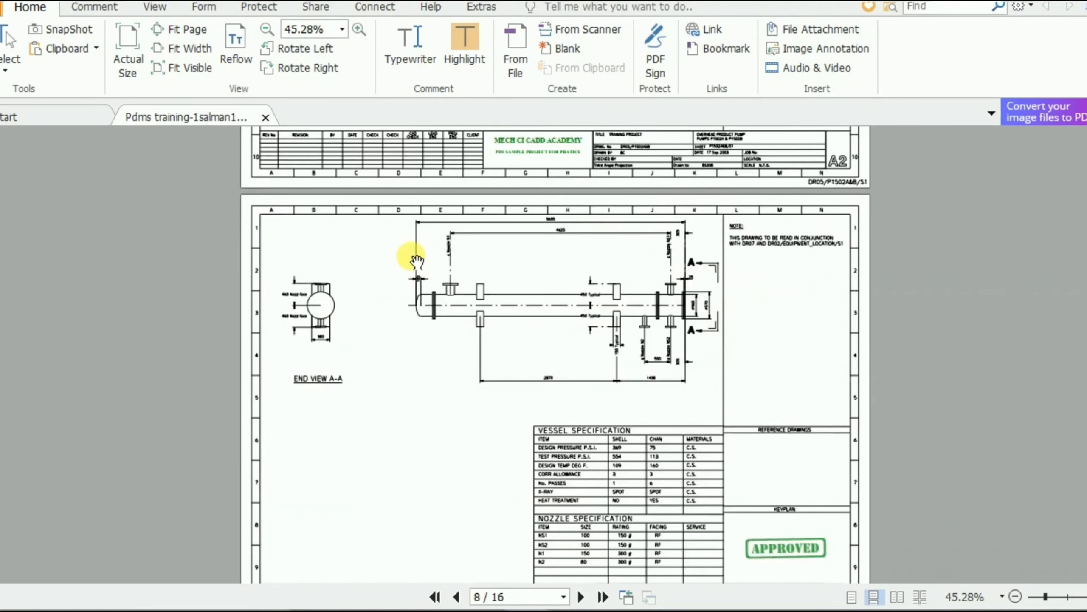
scroll(417, 259, "up", 20)
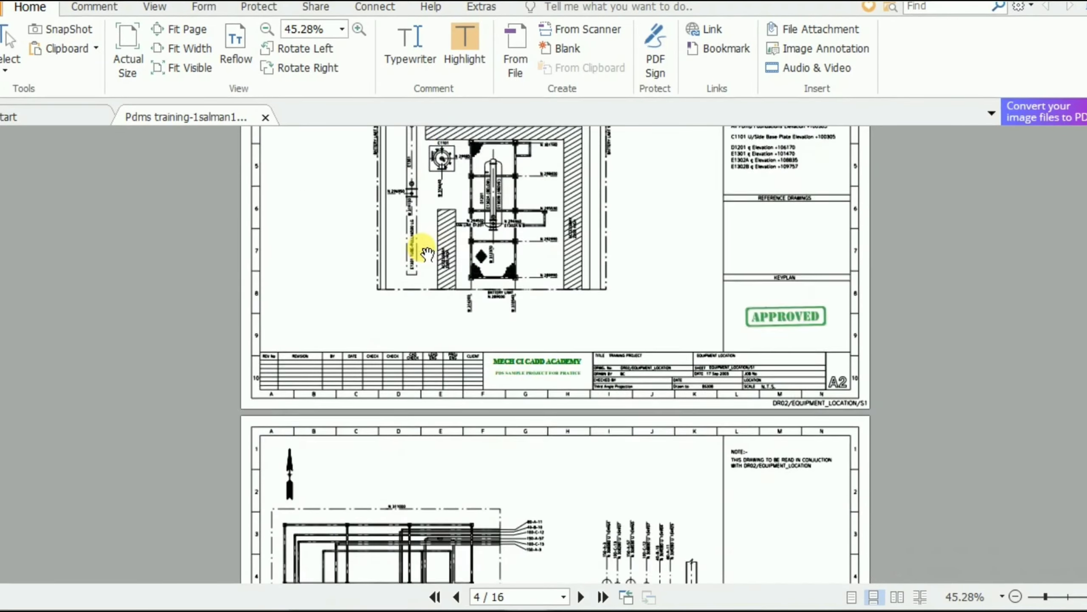
scroll(427, 253, "up", 2)
scroll(594, 274, "up", 3, "ctrl")
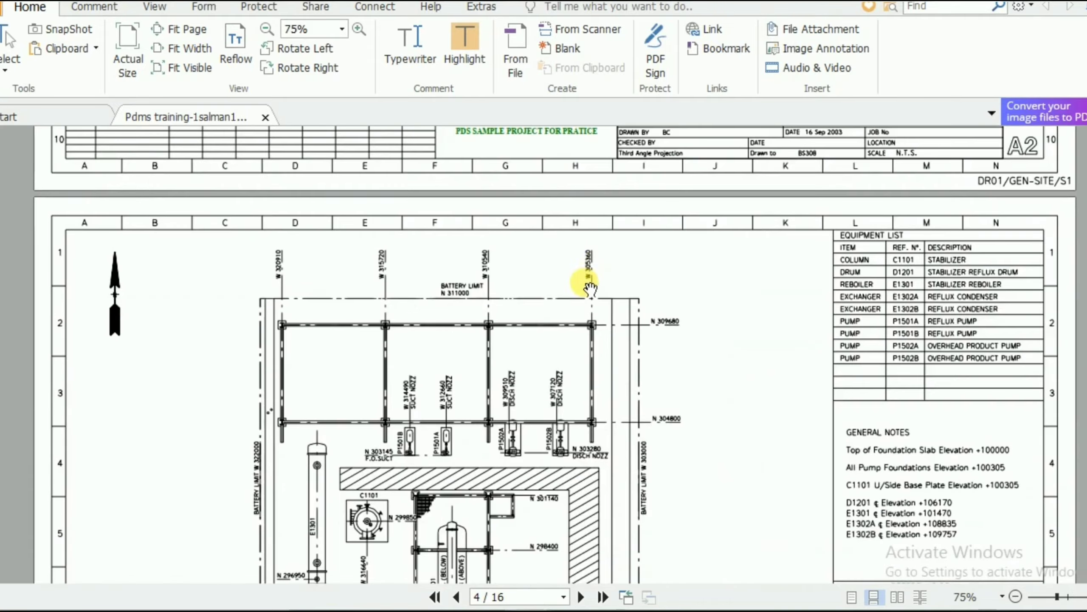
scroll(485, 364, "down", 6)
scroll(432, 437, "up", 5, "ctrl")
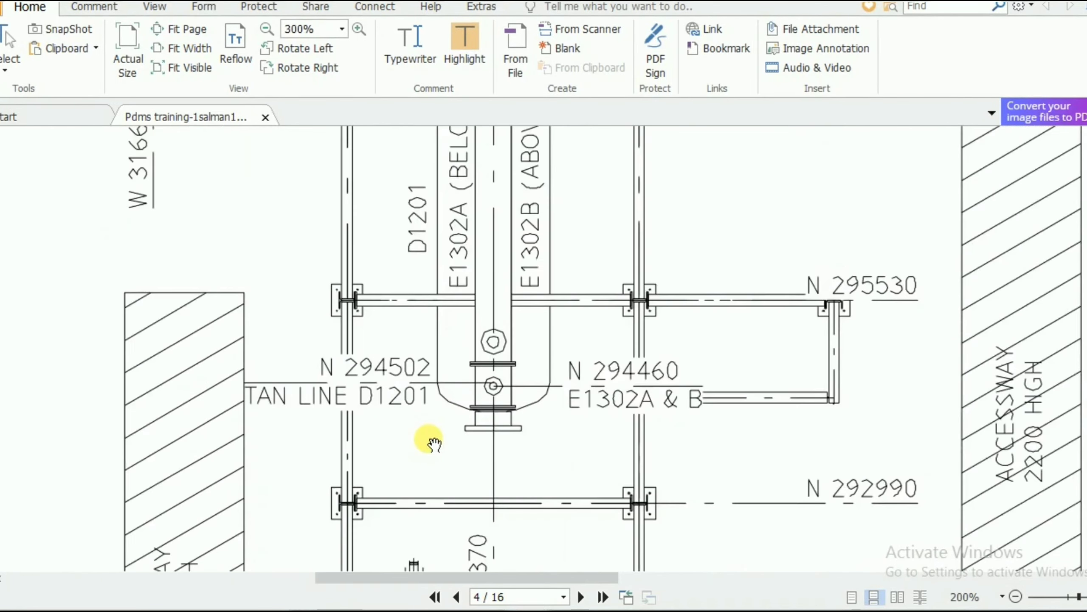
scroll(445, 399, "down", 1)
scroll(453, 214, "up", 2)
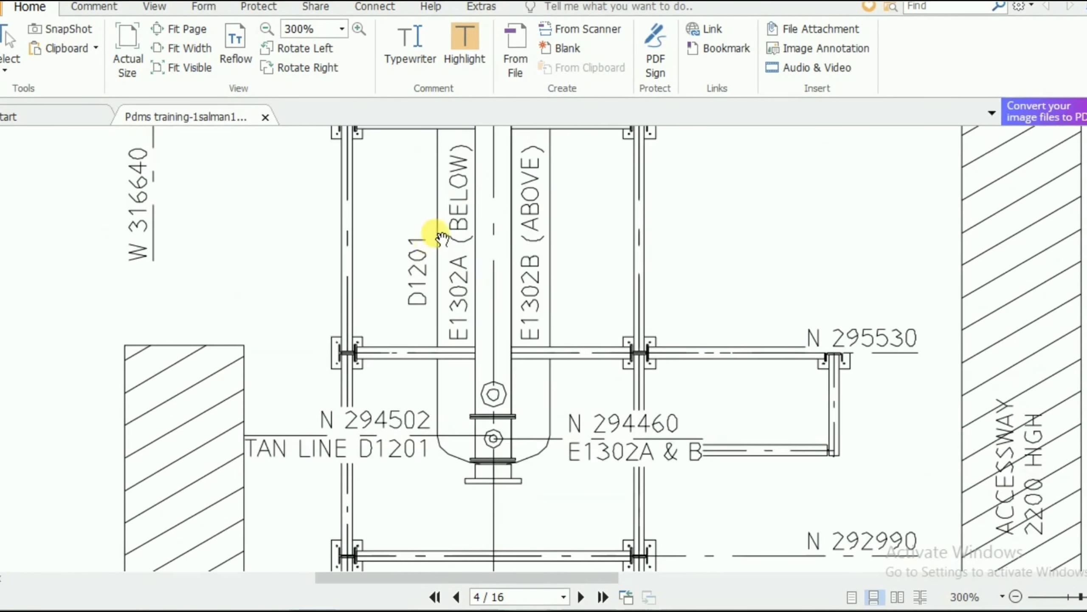
scroll(418, 385, "down", 1)
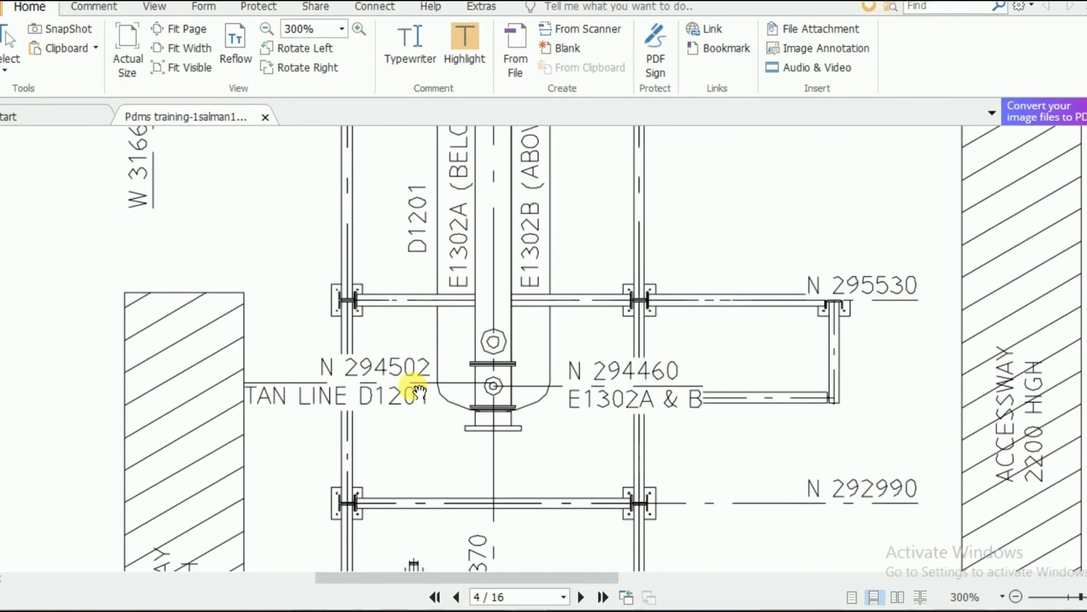
scroll(418, 391, "down", 3)
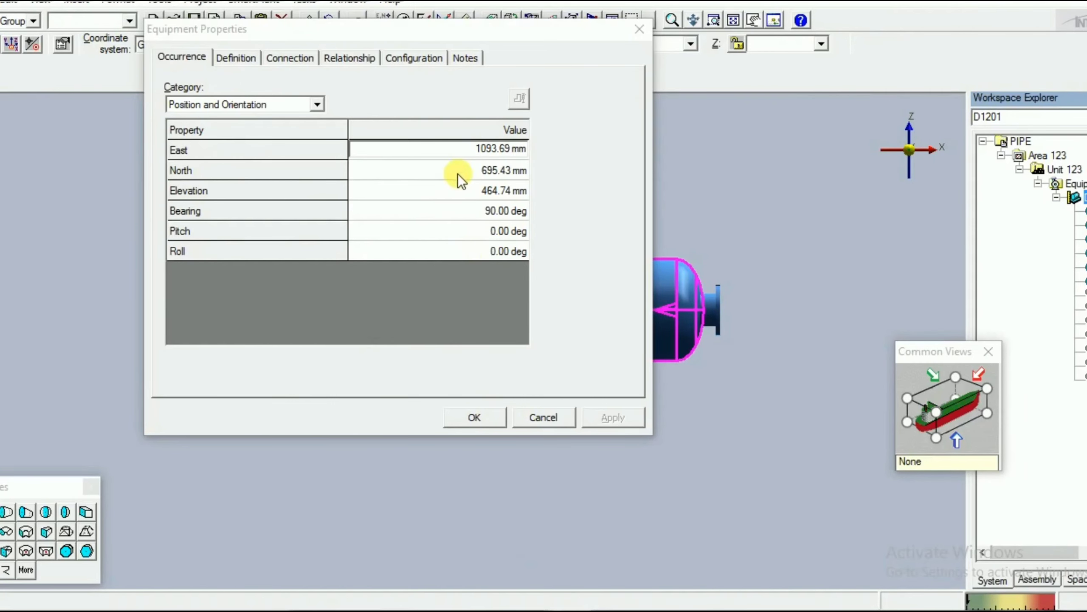
- Back in the equipment properties, set D1201's East coordinate to -312370 mm
double_click(475, 155)
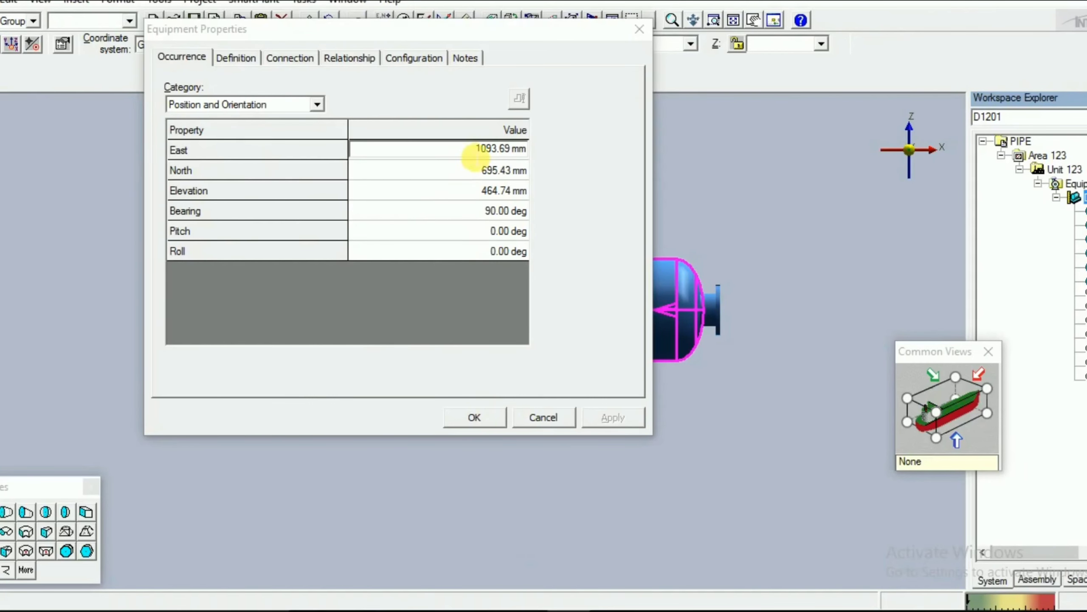
left_click_drag(475, 155, 548, 157)
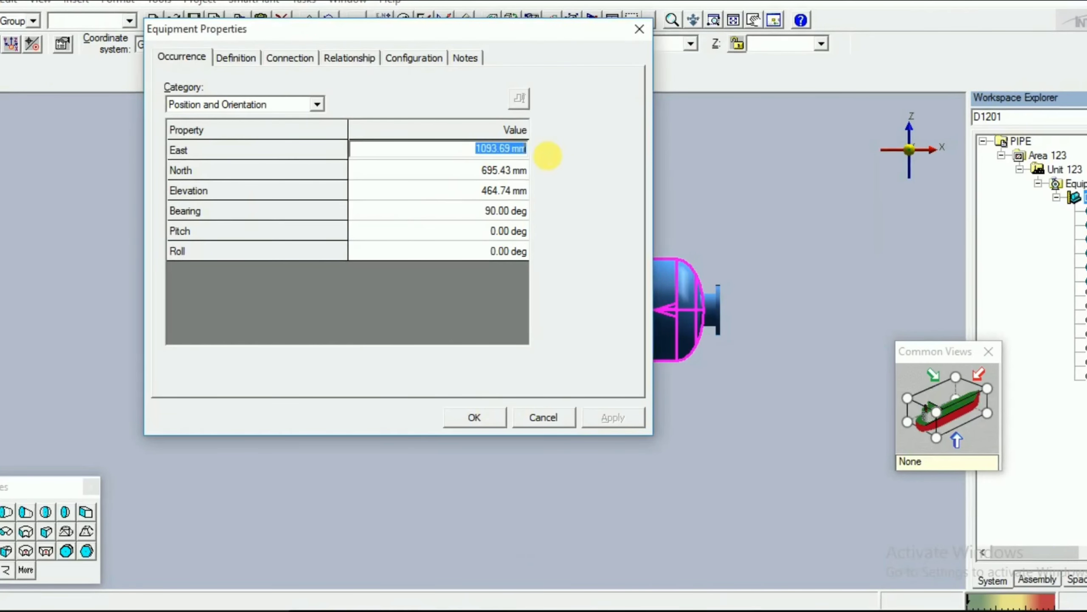
type("-")
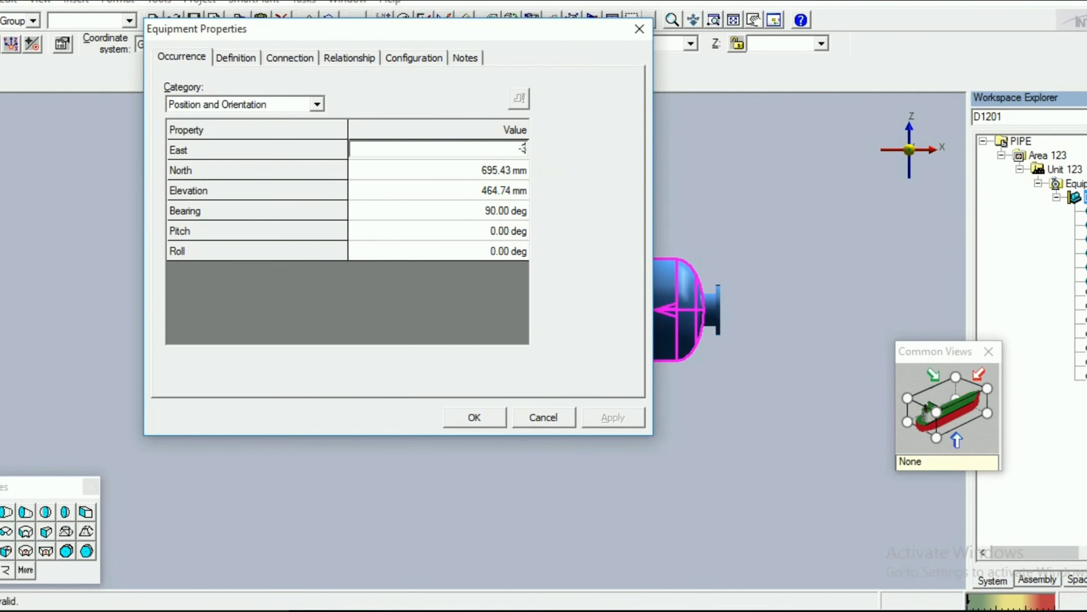
type("312370")
key("Tab")
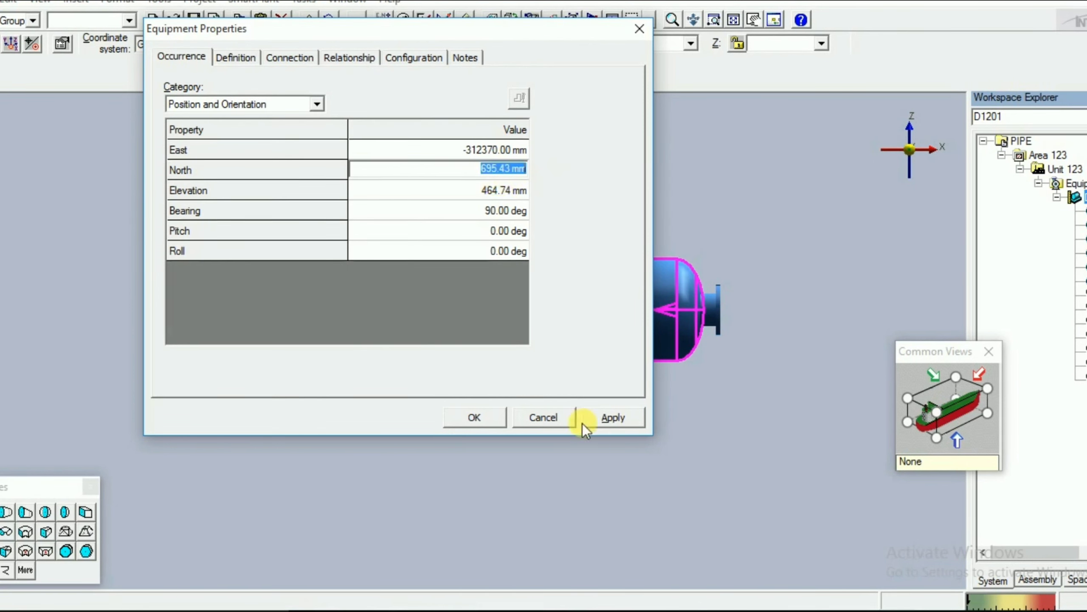
- Check the D1201 tan line coordinate in the PDF drawing and set the vessel's North coordinate to 294502 mm
left_click(568, 610)
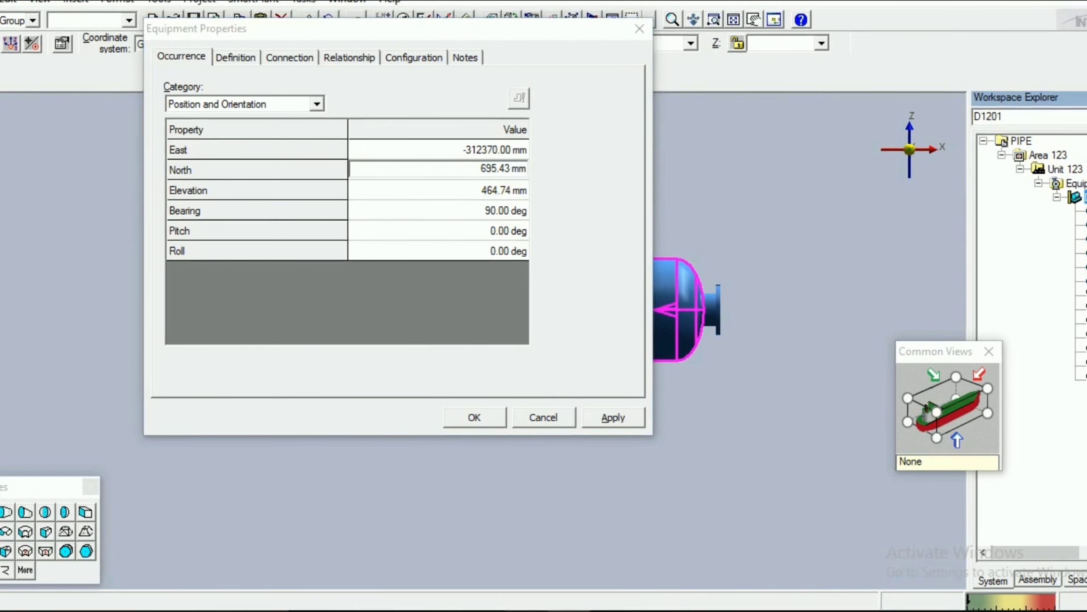
key("alt+Tab")
left_click_drag(335, 218, 400, 376)
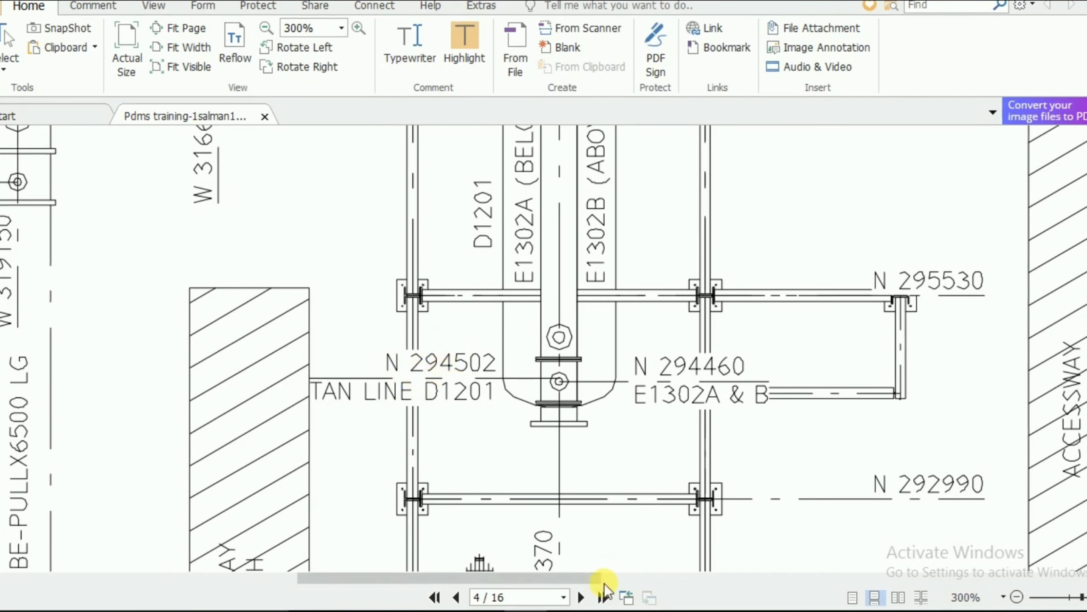
key("alt+Tab")
left_click(477, 169)
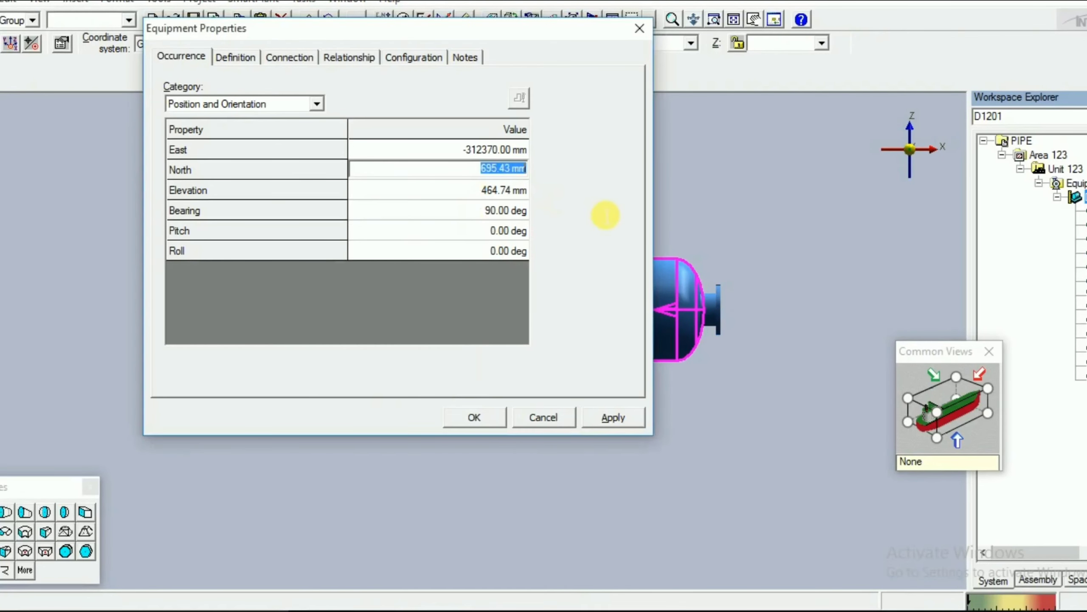
type("294503")
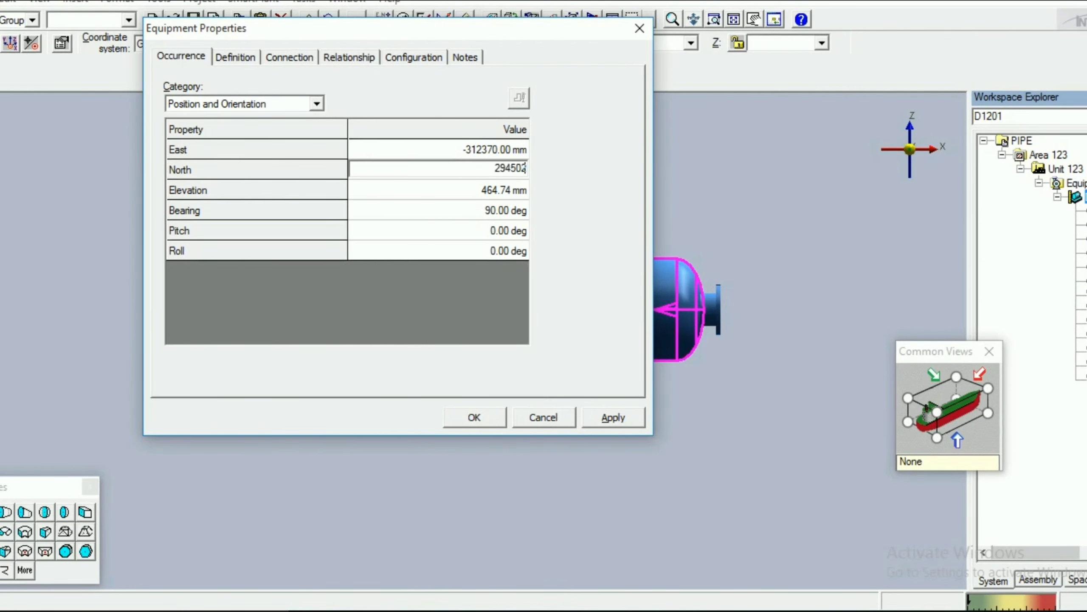
key("Tab")
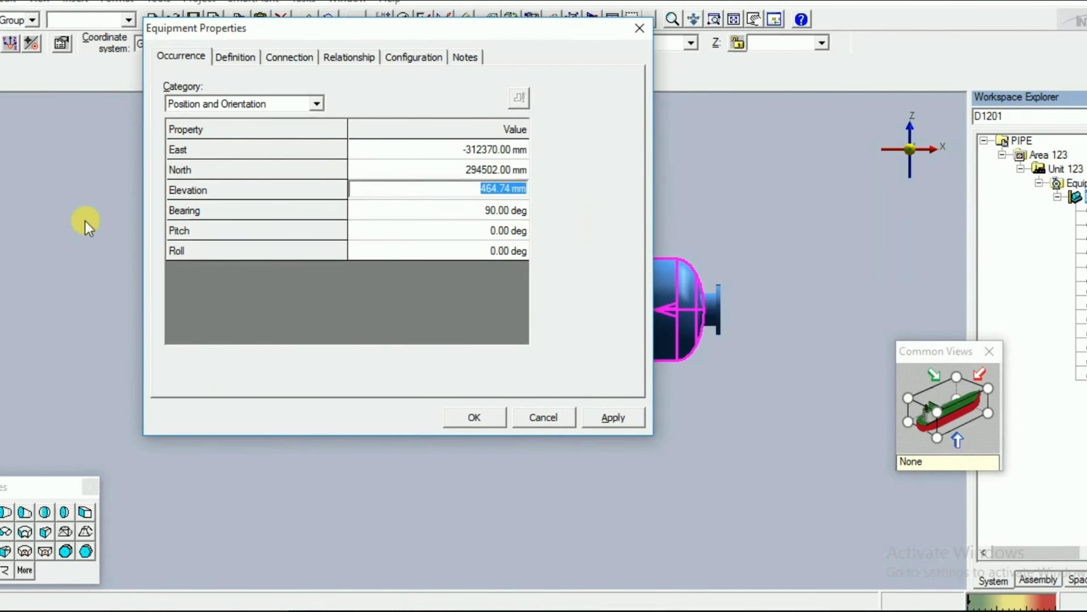
- Look up D1201's centreline elevation in the PDF's general notes, set Elevation to 106170 mm, and apply and accept the properties
left_click(569, 611)
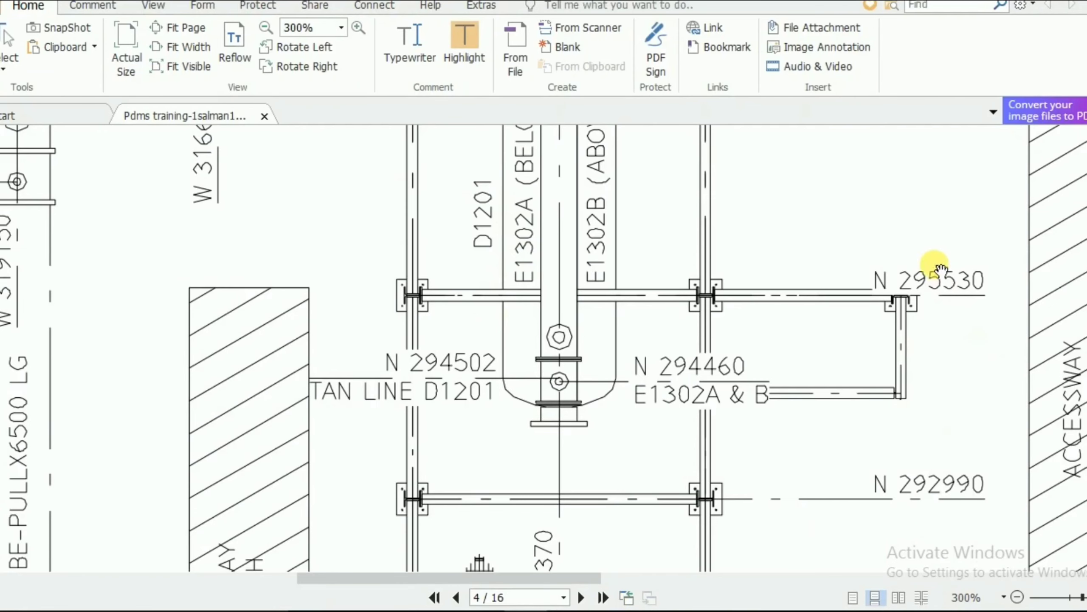
left_click_drag(932, 252, 269, 456)
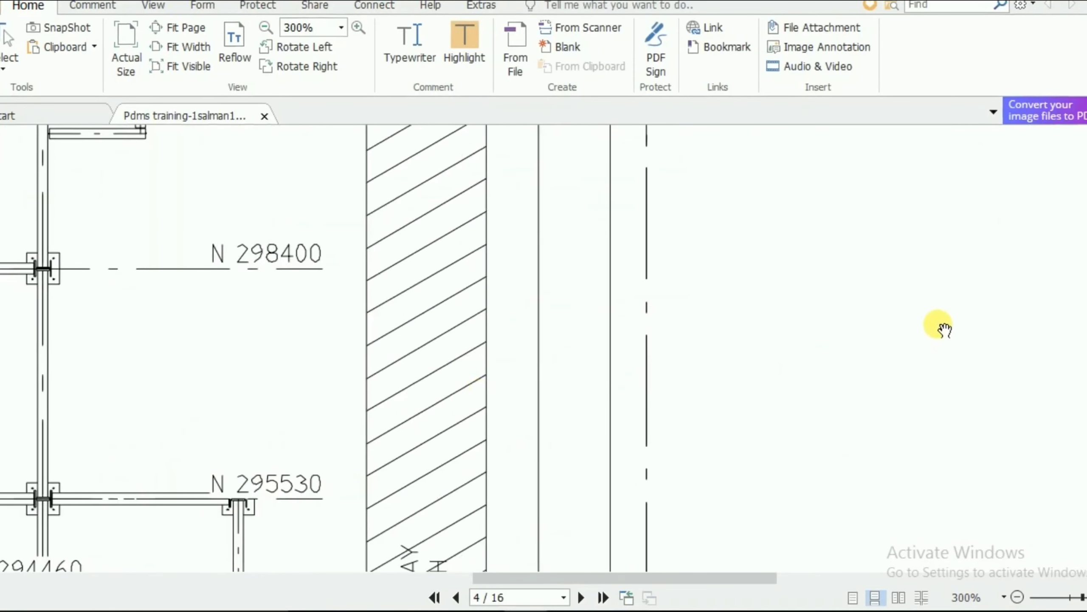
scroll(940, 325, "down", 4, "ctrl")
scroll(762, 362, "up", 1)
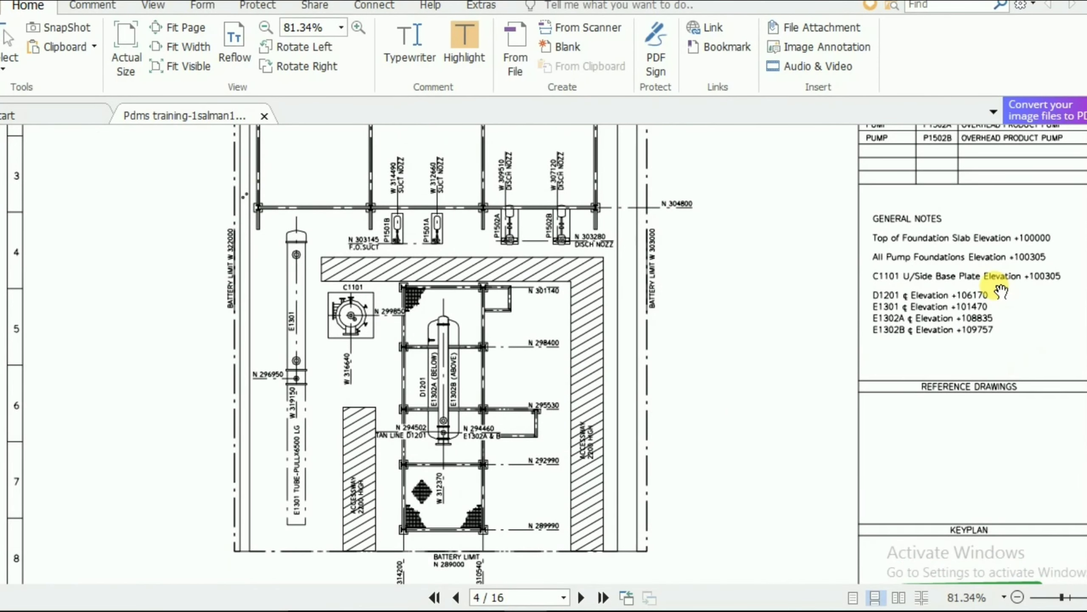
scroll(1000, 292, "up", 3, "ctrl")
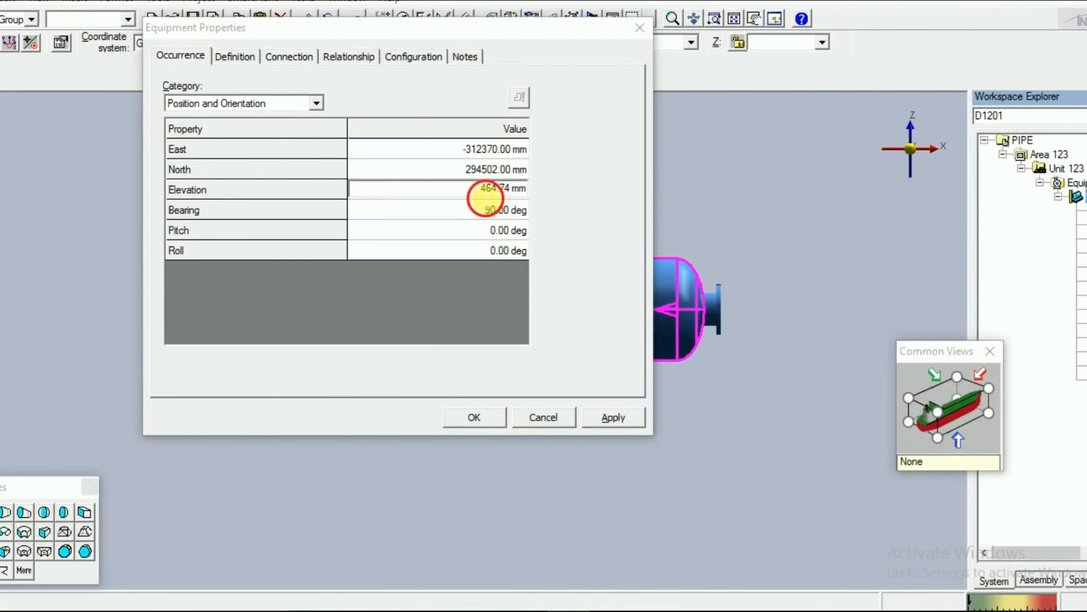
left_click(485, 198)
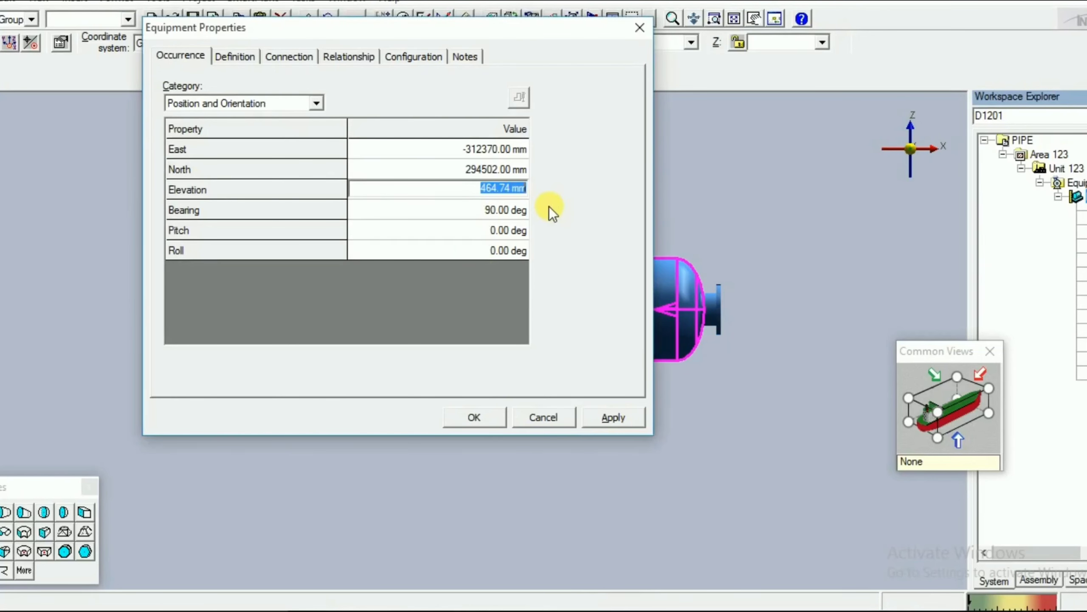
type("10617")
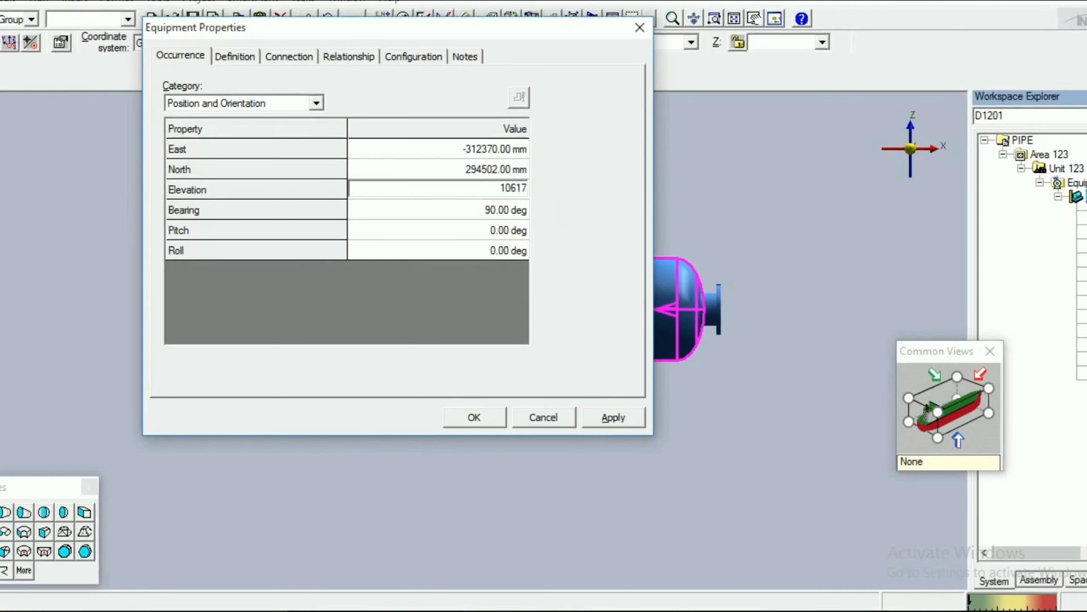
type("0")
key("Tab")
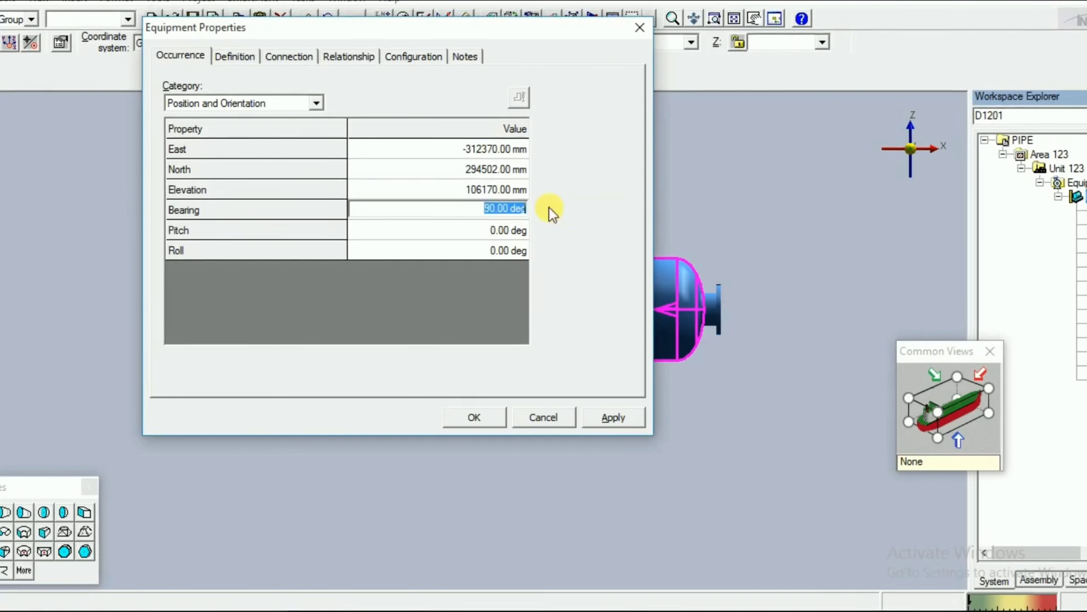
left_click(600, 418)
left_click(475, 418)
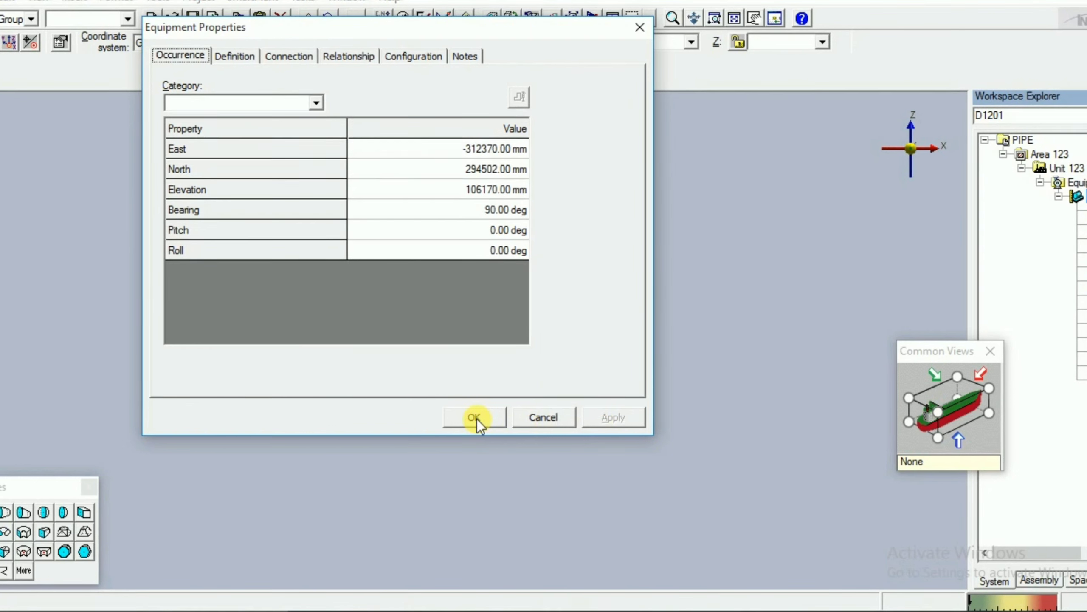
left_click(473, 418)
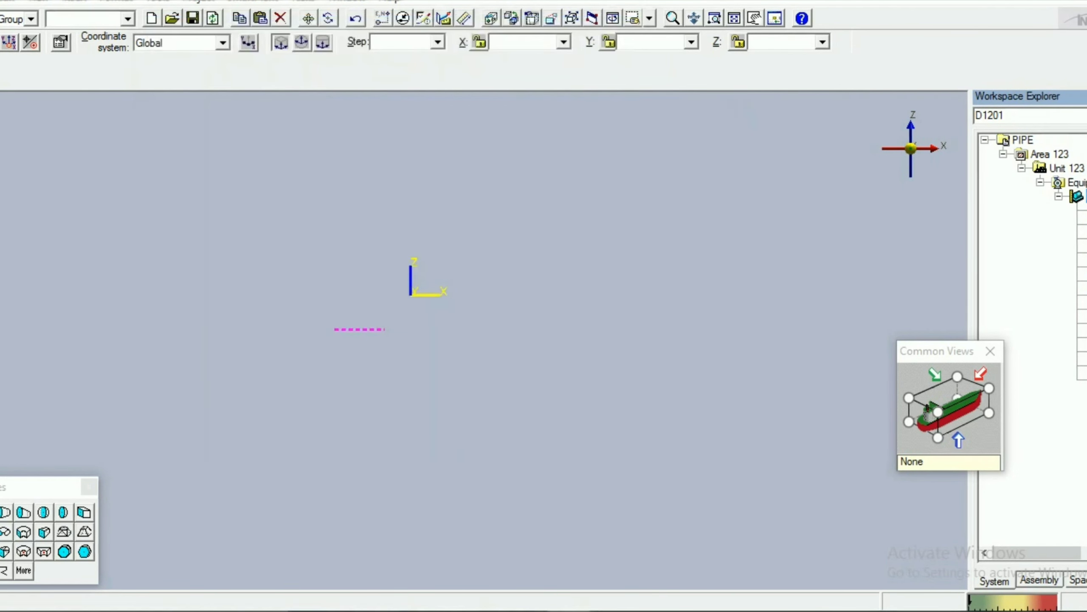
- Fit the view to the relocated vessel, zoom out to show it whole, and clear the selection
left_click(733, 18)
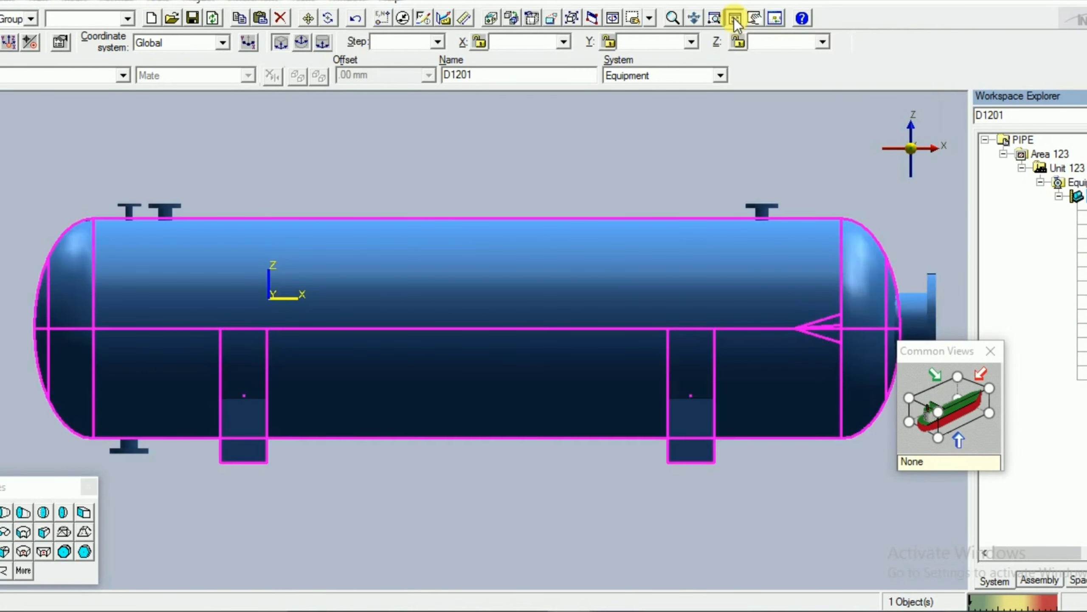
left_click(671, 19)
left_click_drag(592, 187, 601, 260)
middle_click_drag(496, 190, 469, 204)
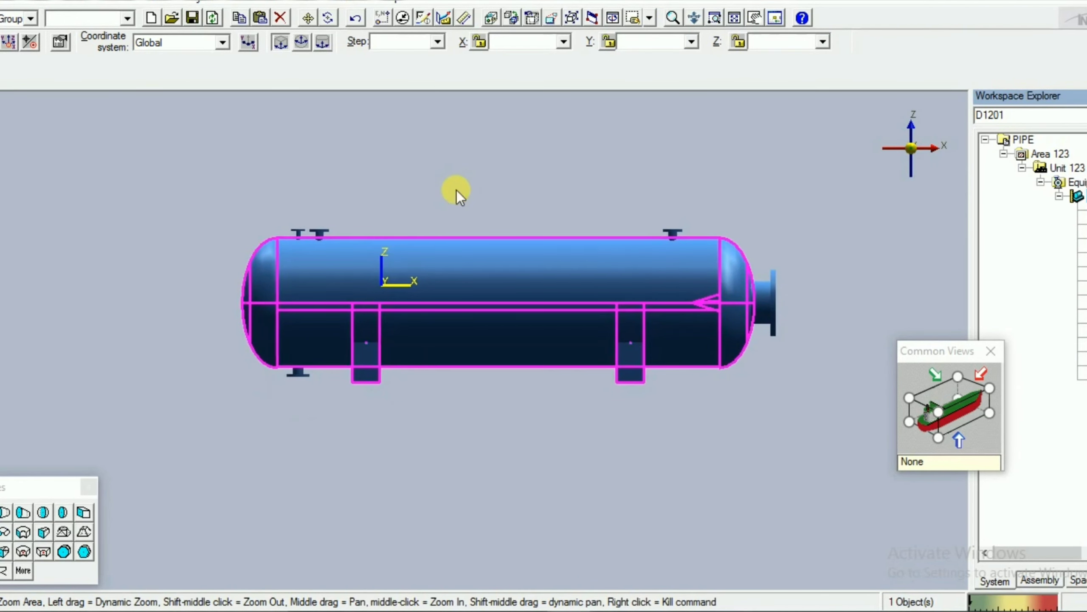
right_click(456, 190)
left_click(456, 190)
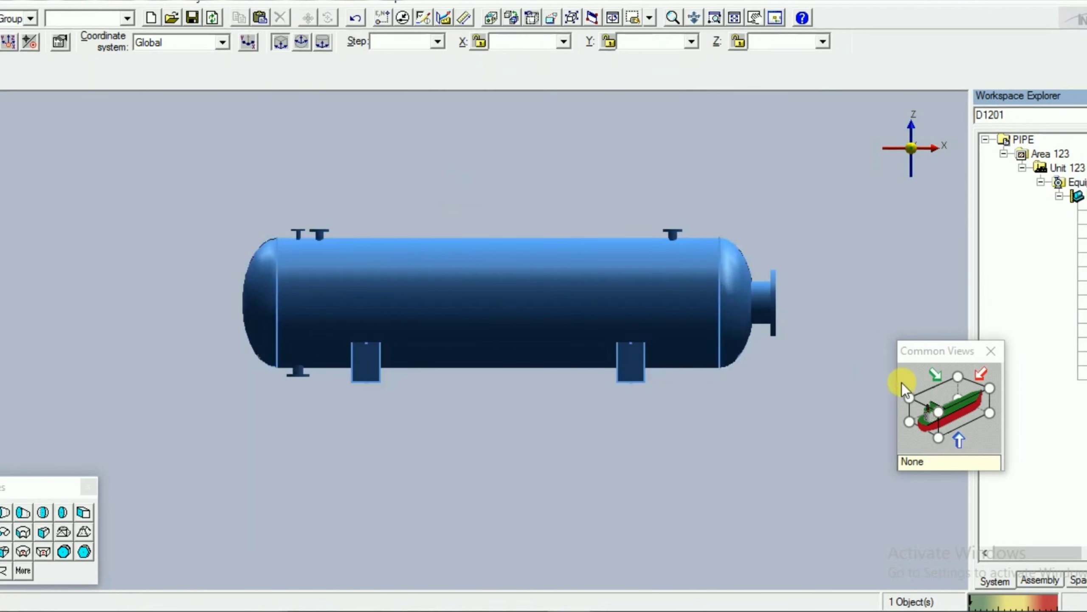